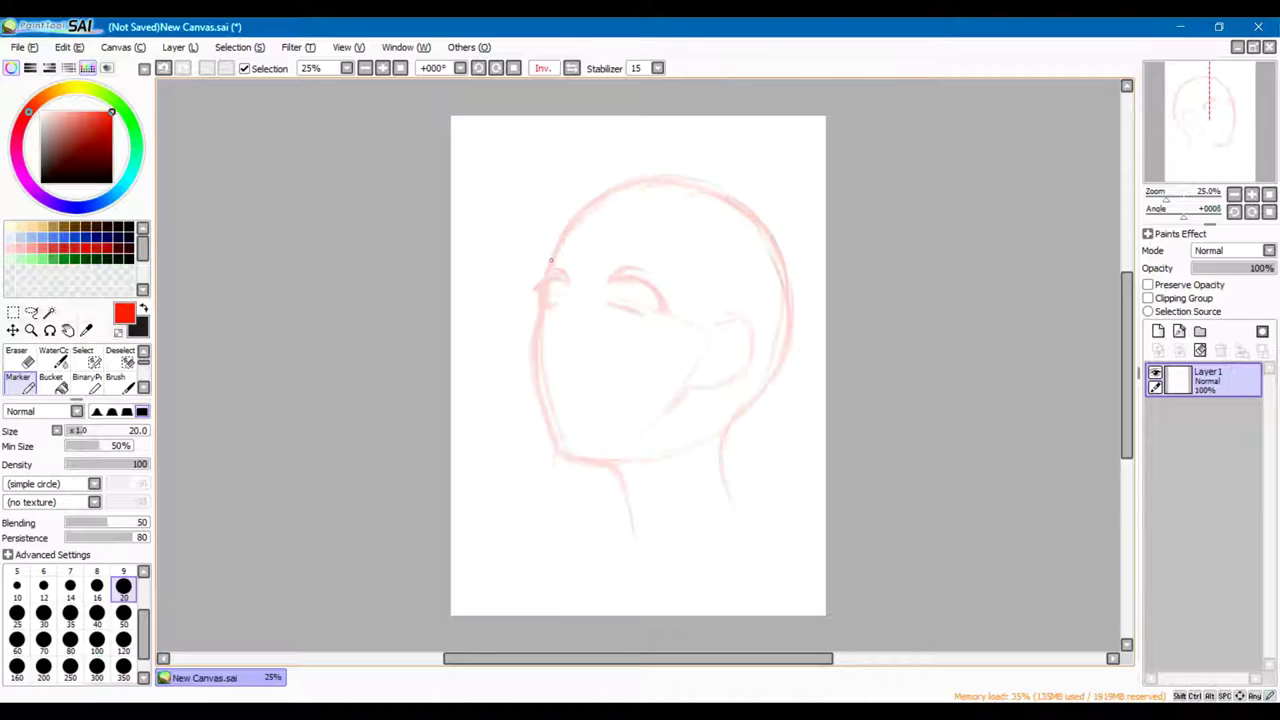
# Sketch the nose bridge and nose tip, and clean up the front contour of the face with the eraser
pyautogui.press('e')
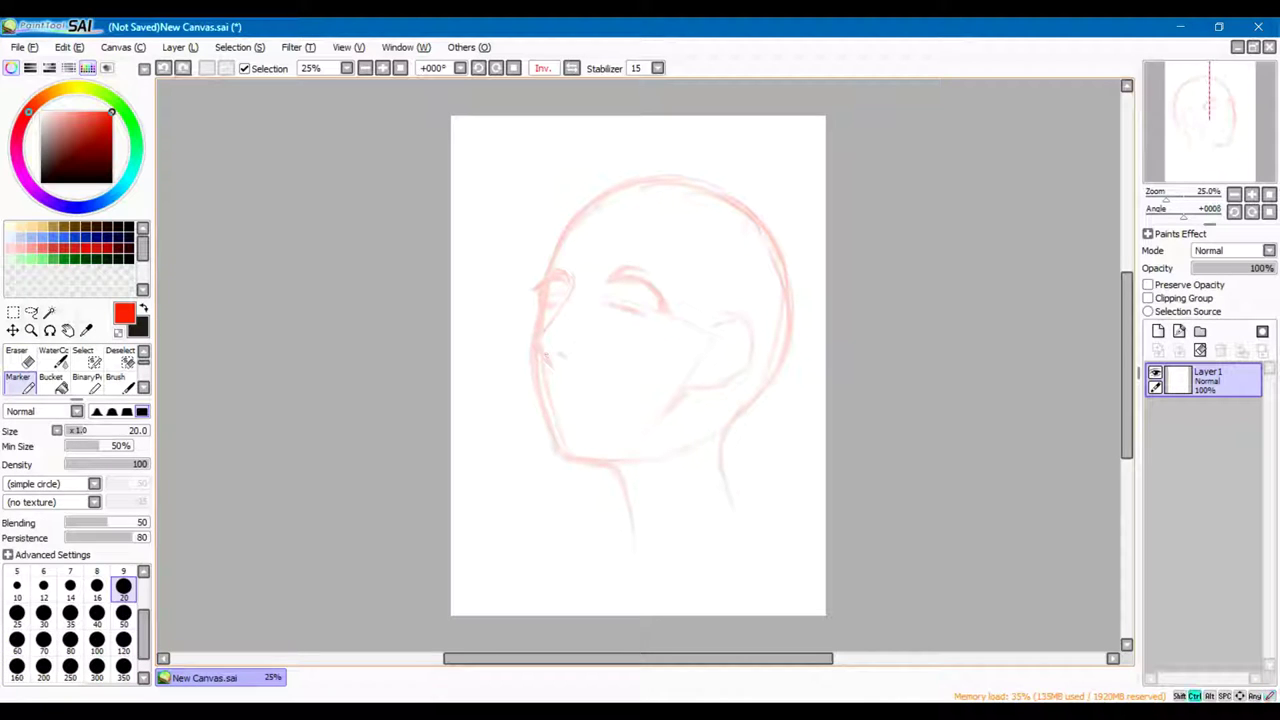
pyautogui.press('e')
pyautogui.press('e')
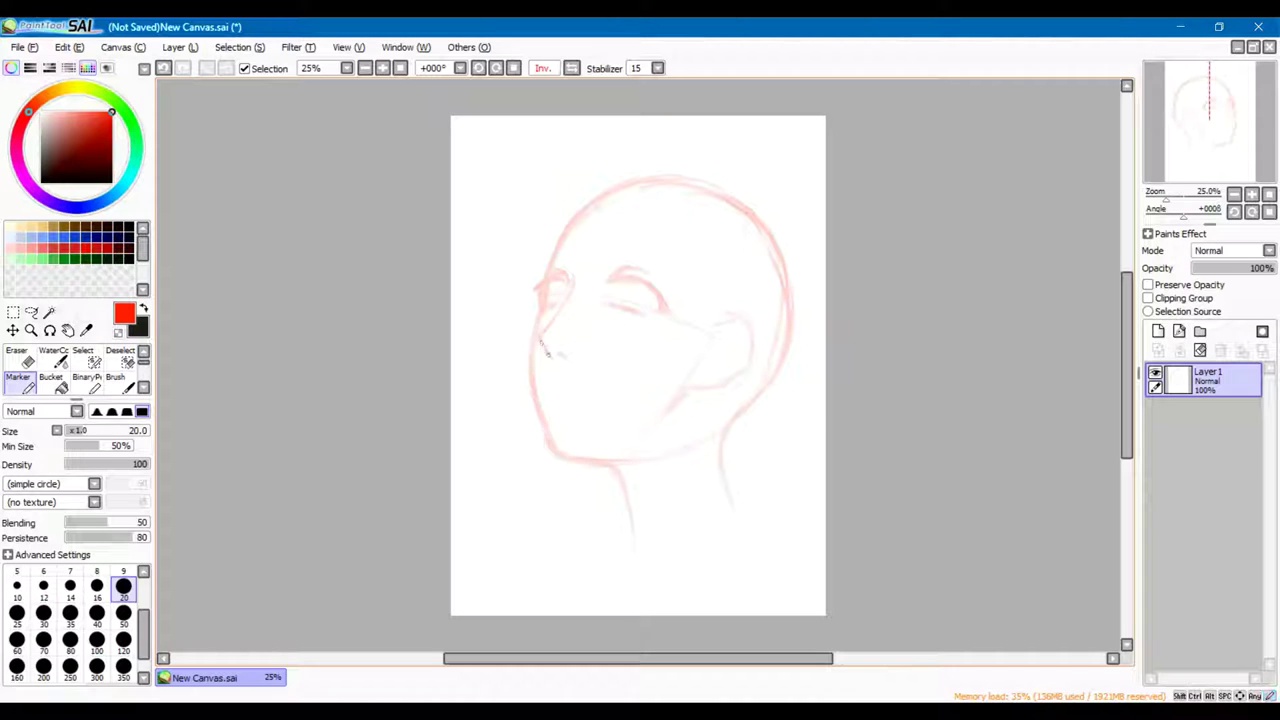
# Mirror the view, set the marker size to 14, and clear the first marks from the mouth area
pyautogui.press('h')
pyautogui.press('[')
pyautogui.press('[')
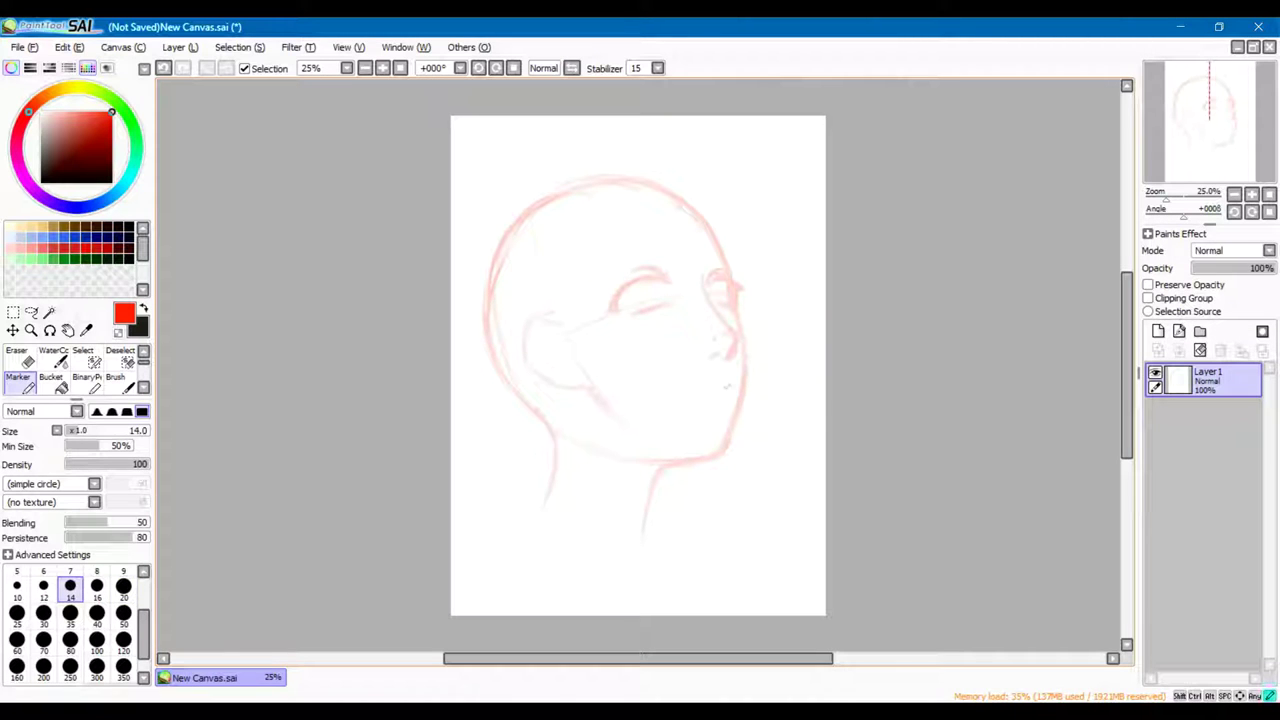
pyautogui.hotkey('ctrl', 'z')
pyautogui.hotkey('ctrl', 'z')
pyautogui.press('l')
pyautogui.moveTo(684, 381); pyautogui.dragTo(738, 400)
pyautogui.press('Delete')
pyautogui.hotkey('ctrl', 'd')
# Sketch a slightly open mouth with a lower-lip mark, and erase the excess contour line beside it
pyautogui.press('m')
pyautogui.press('e')
pyautogui.moveTo(743, 388); pyautogui.dragTo(741, 322)
pyautogui.press('m')
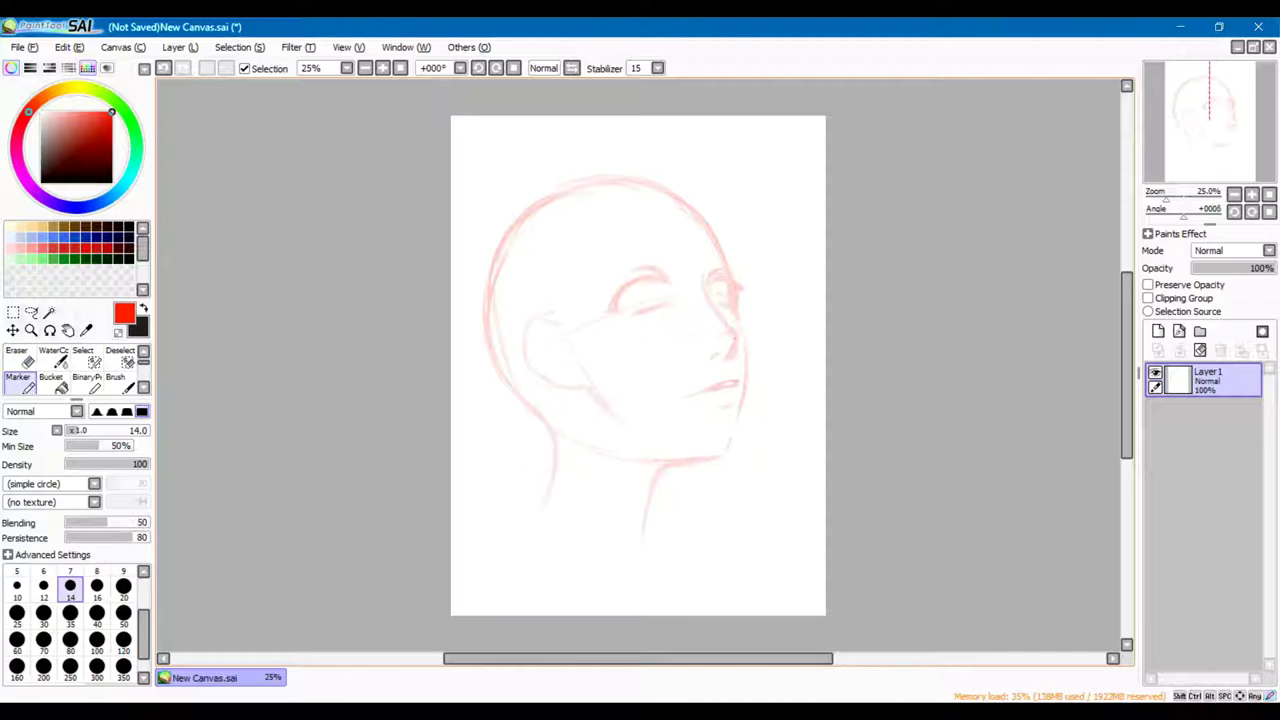
# Shift the near eye slightly lower and refine its upper lid, outer corner and lower lid
pyautogui.press('e')
pyautogui.press('m')
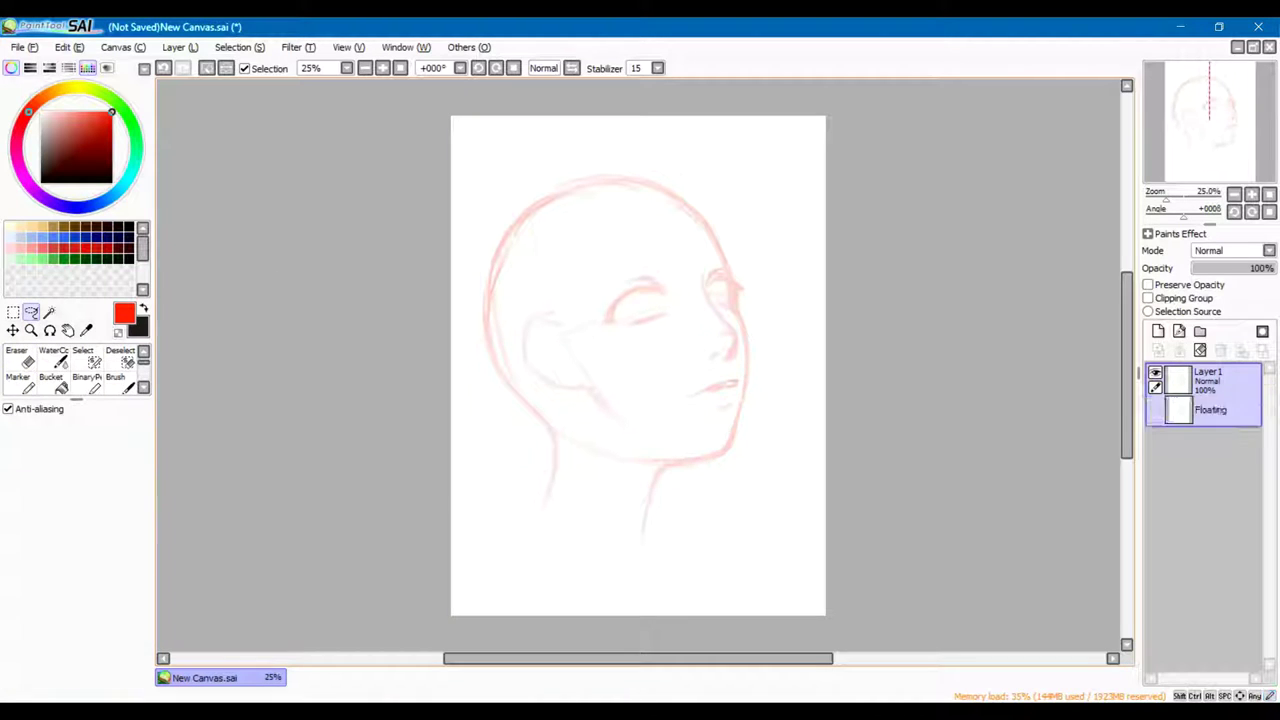
pyautogui.press('m')
pyautogui.press('e')
pyautogui.press('m')
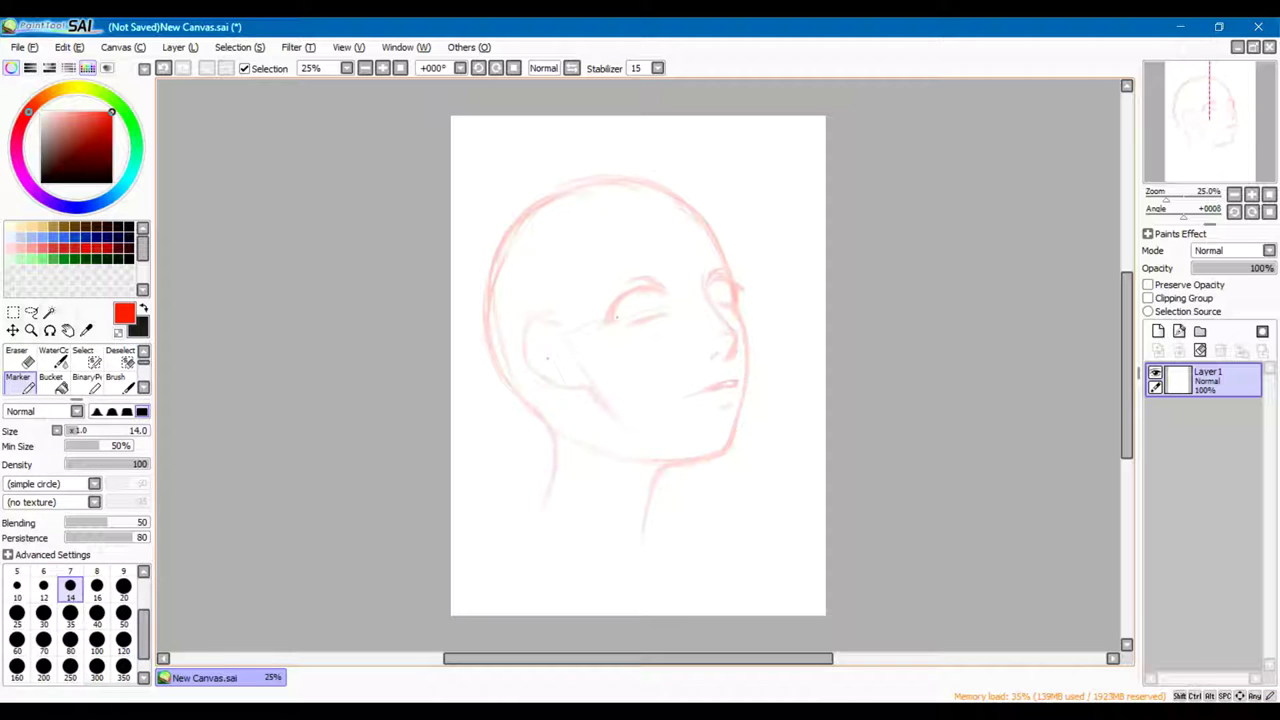
pyautogui.press('e')
pyautogui.press('m')
pyautogui.press('e')
pyautogui.moveTo(631, 318); pyautogui.dragTo(640, 328)
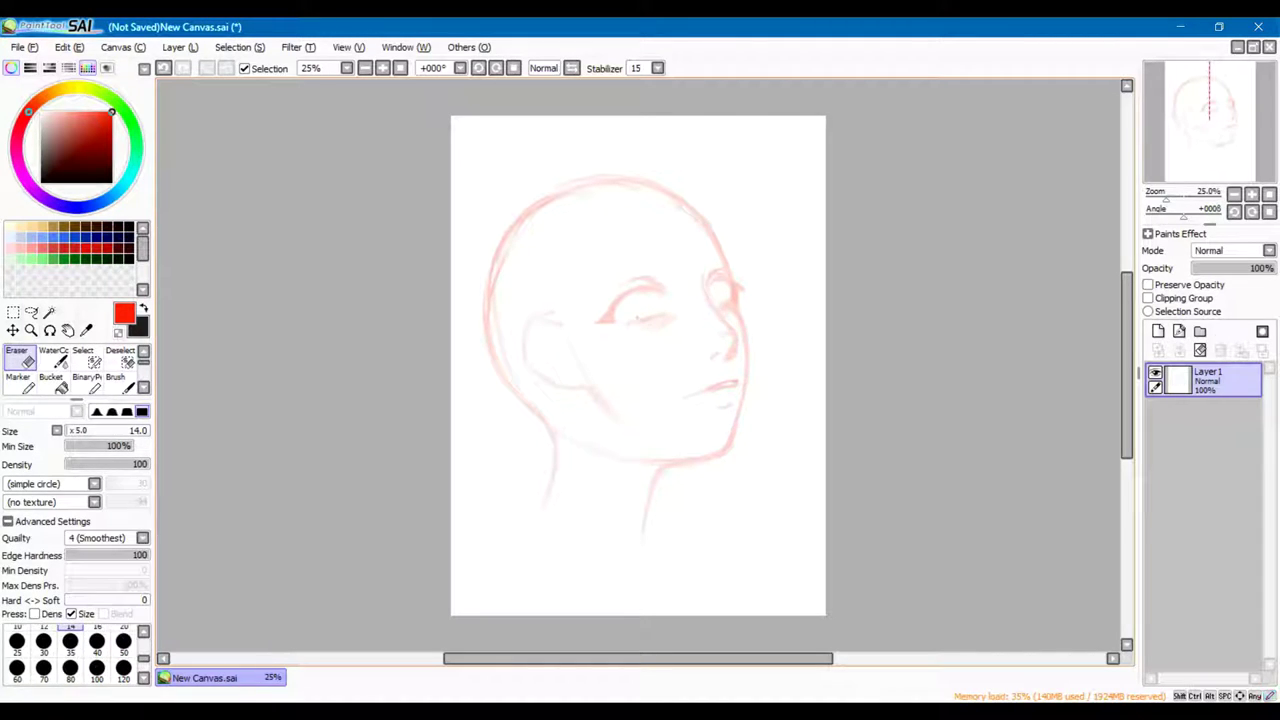
# Refine both eyes with lashes, lids and round irises, and sketch the eyebrows above them
pyautogui.press('m')
pyautogui.press('e')
pyautogui.press('m')
pyautogui.moveTo(710, 286); pyautogui.dragTo(728, 283)
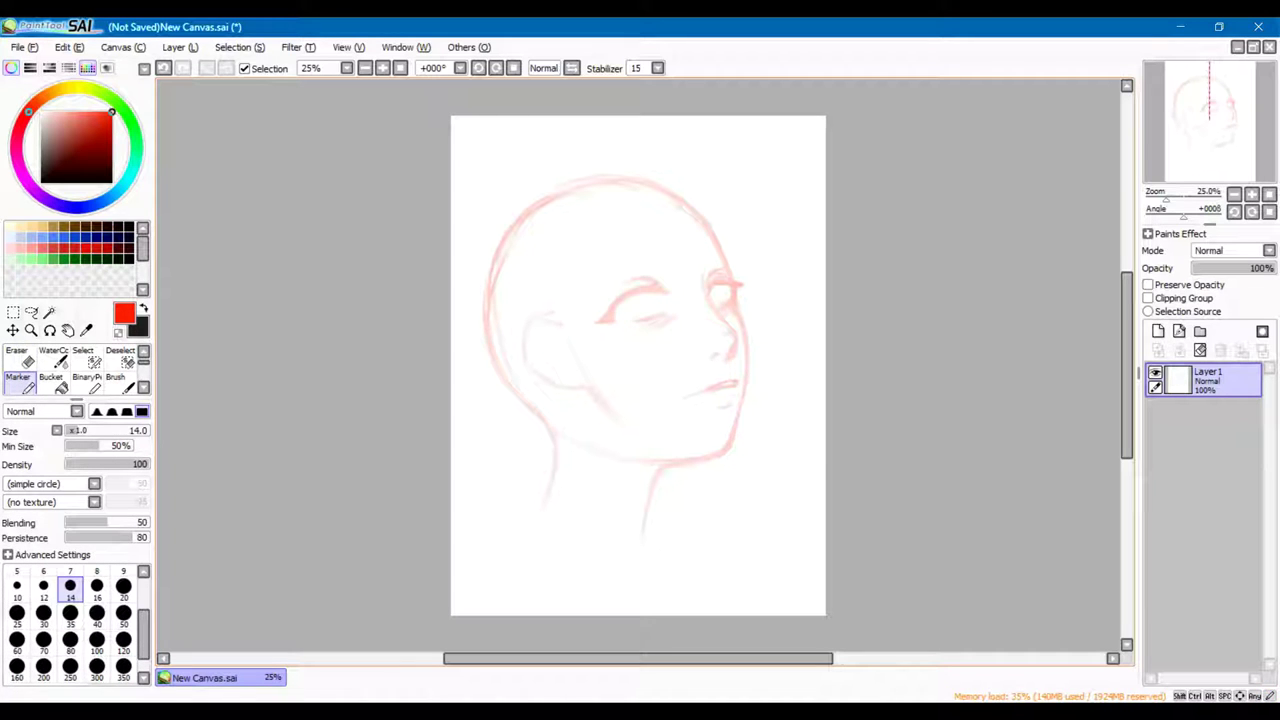
pyautogui.press('e')
pyautogui.press('m')
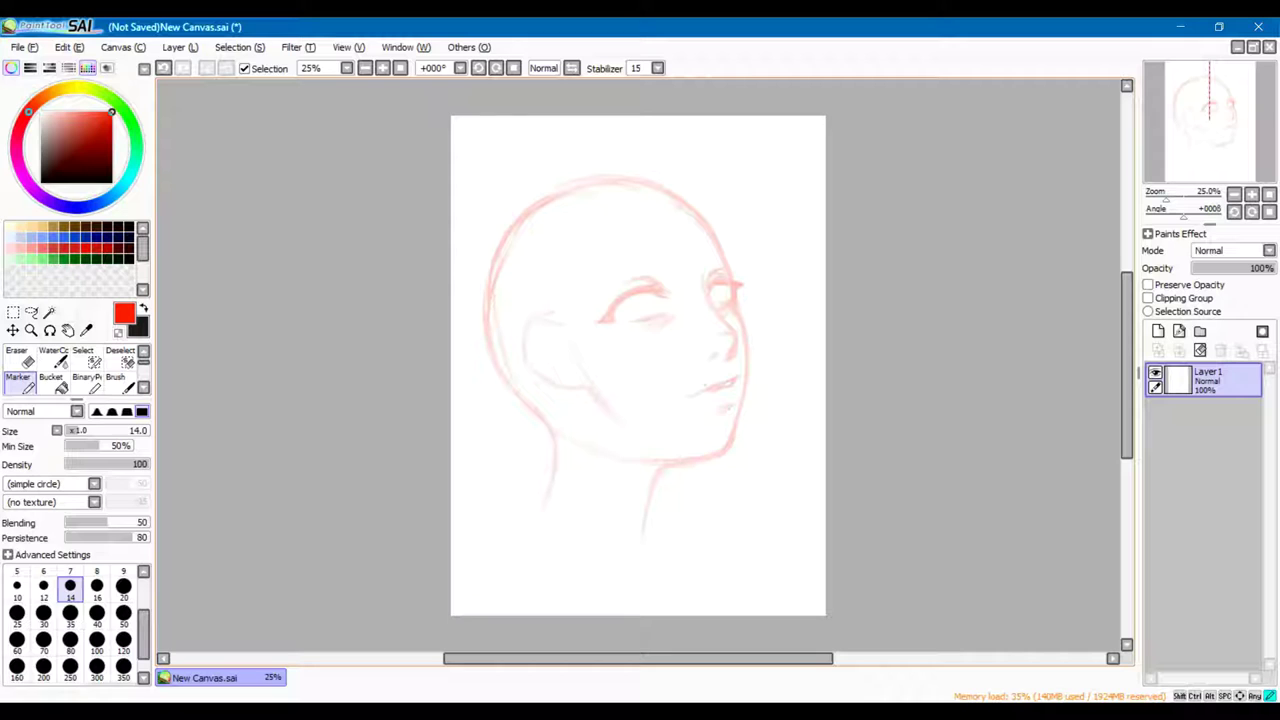
pyautogui.press('e')
pyautogui.press('m')
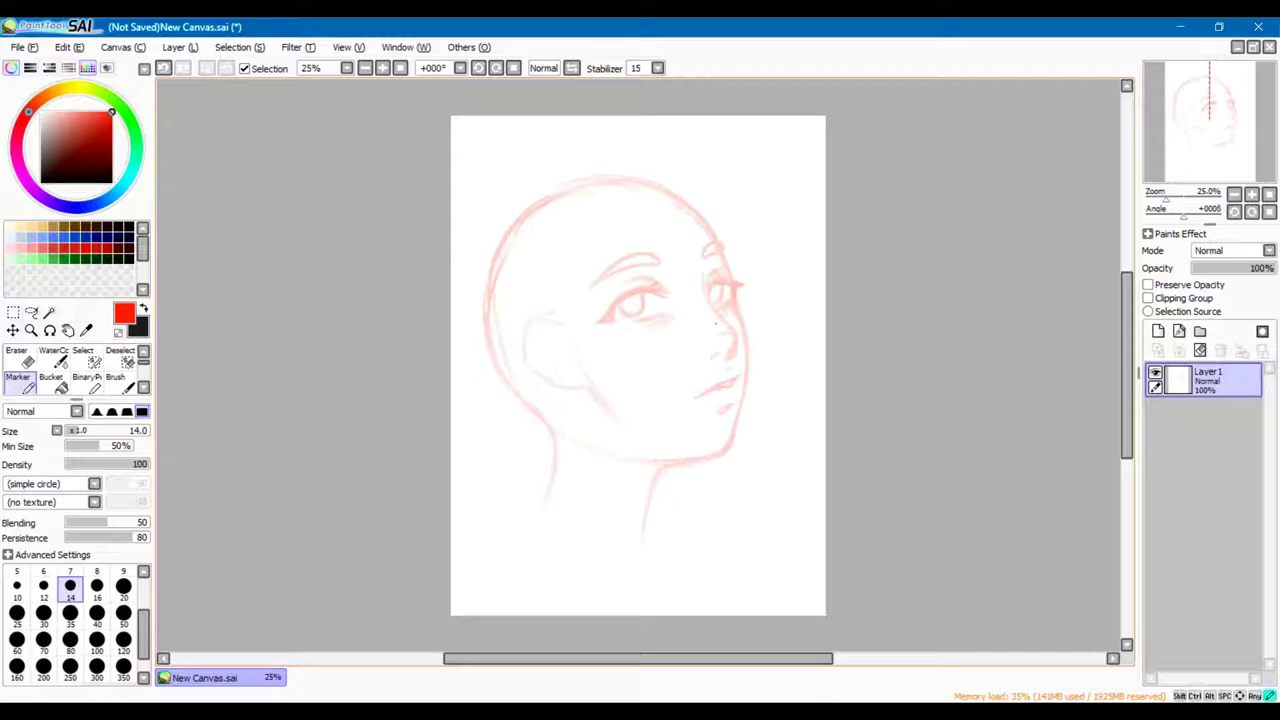
# Mirror the view back, select the far eye area, transform it to adjust its placement, and deselect
pyautogui.press('h')
pyautogui.press('s')
pyautogui.moveTo(531, 263); pyautogui.dragTo(580, 318)
pyautogui.hotkey('ctrl', 't')
pyautogui.press('Return')
pyautogui.press('m')
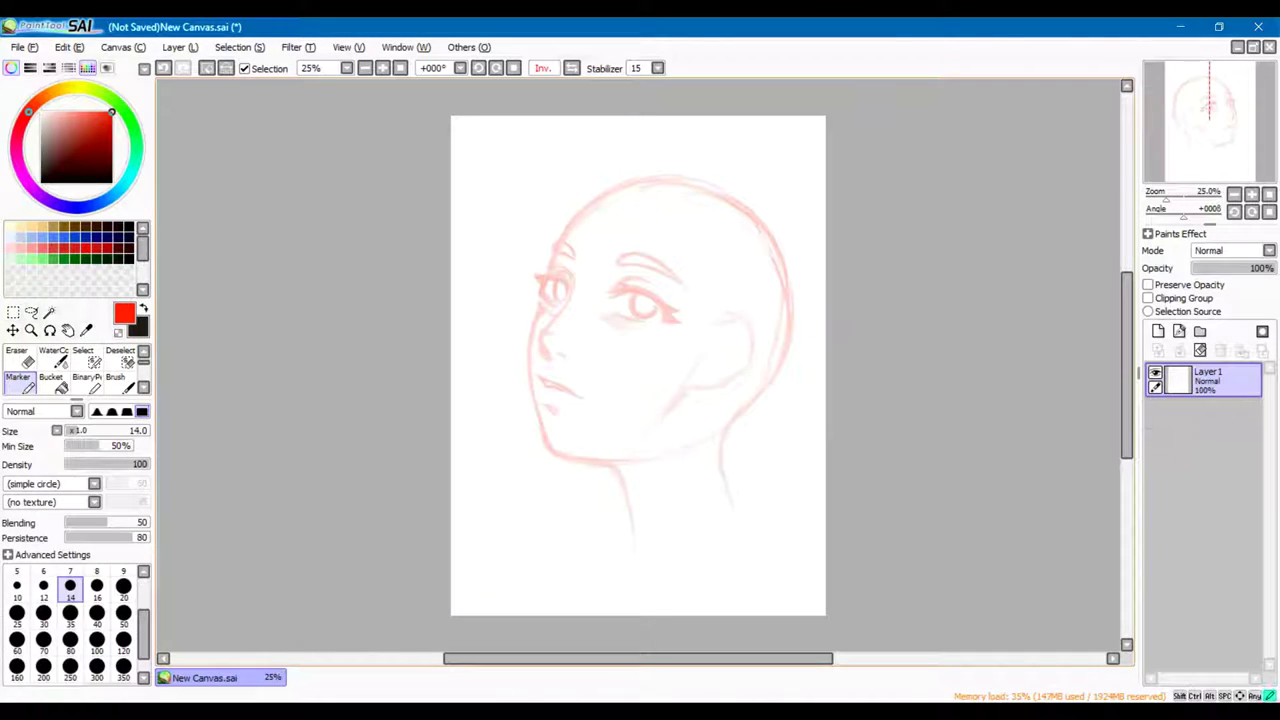
pyautogui.hotkey('ctrl', 'd')
# Sketch the ear's outer contour and inner folds over the rough ear shape
pyautogui.press('e')
pyautogui.press('m')
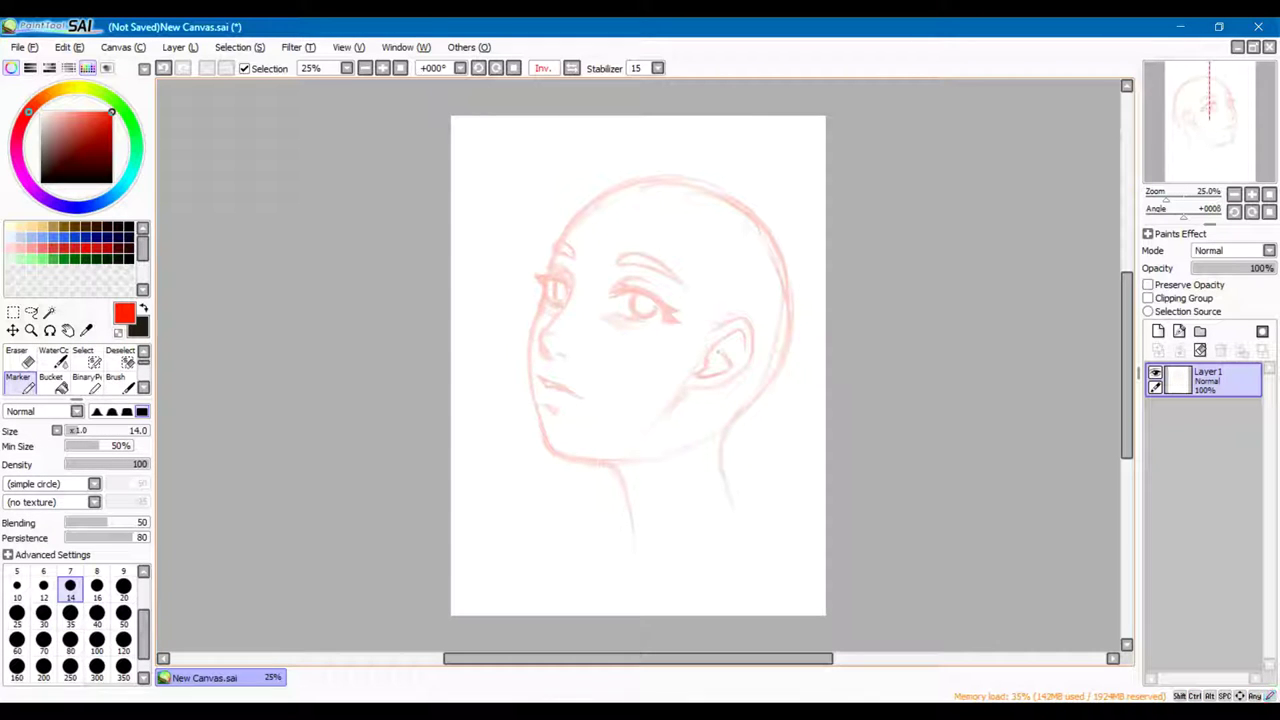
pyautogui.press('e')
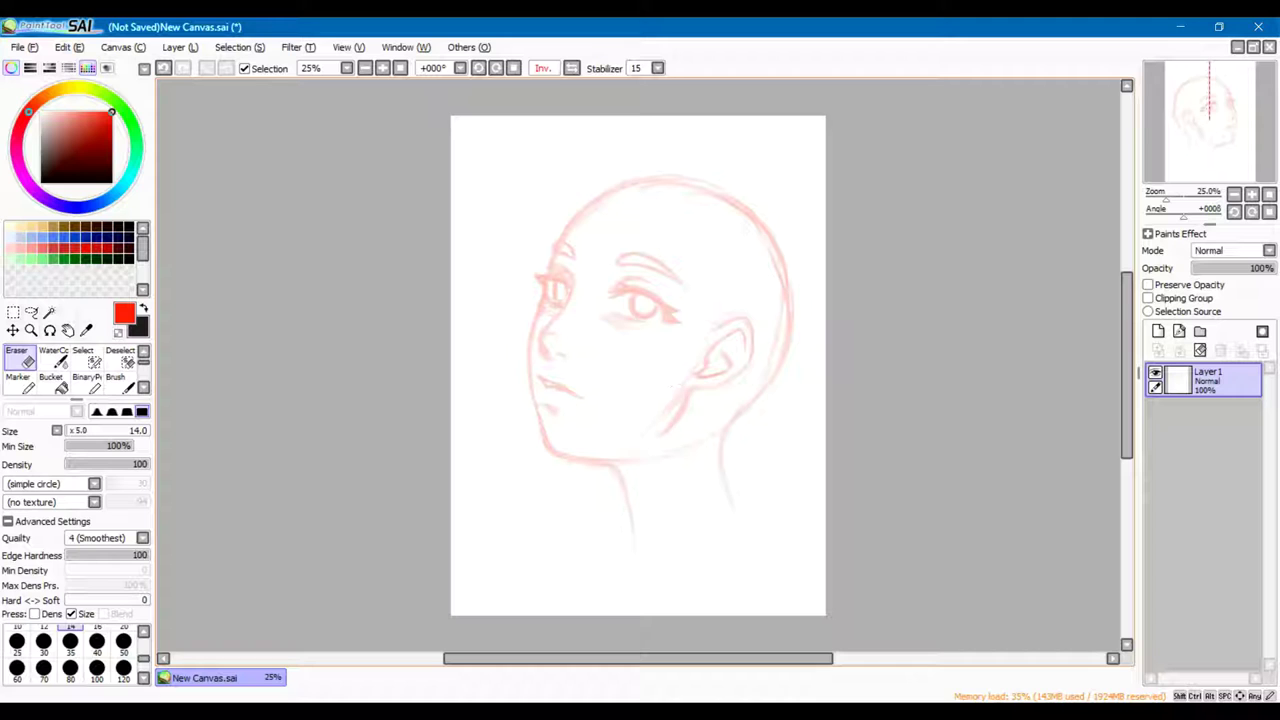
# Thin the jaw line below the ear and sketch the turtleneck collar with the neck and shoulder lines
pyautogui.press('m')
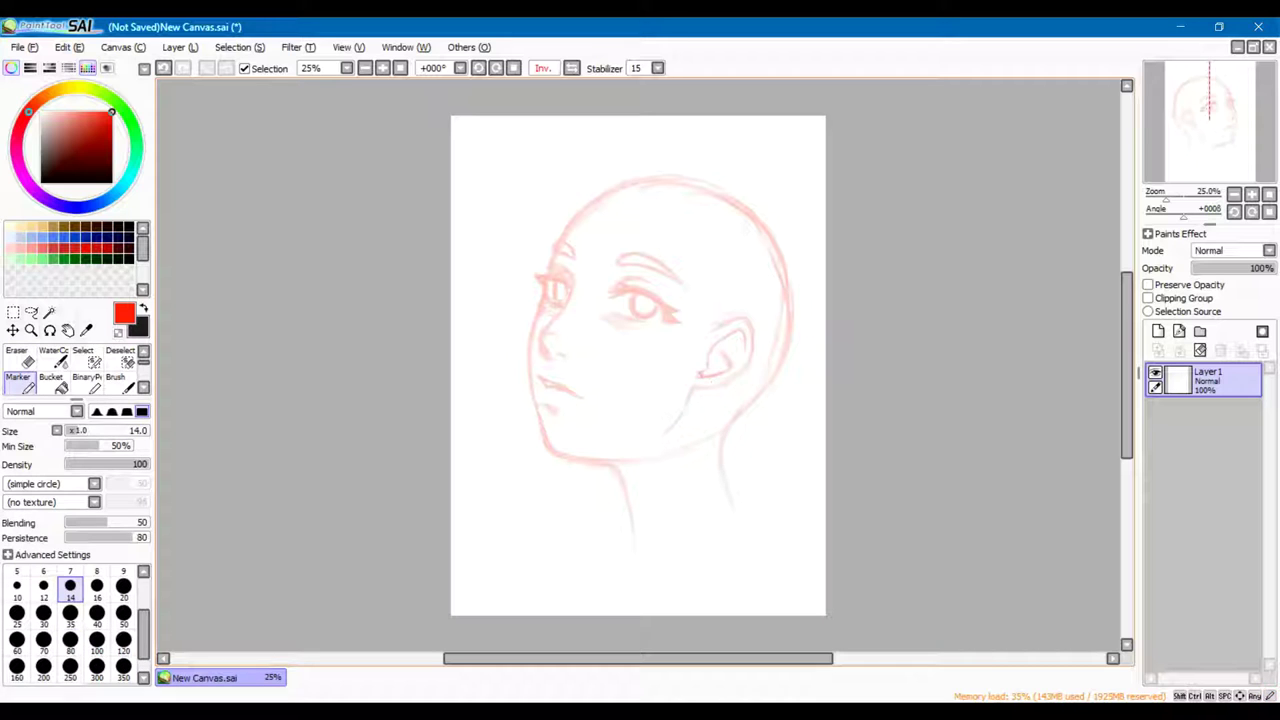
pyautogui.press('e')
pyautogui.press('m')
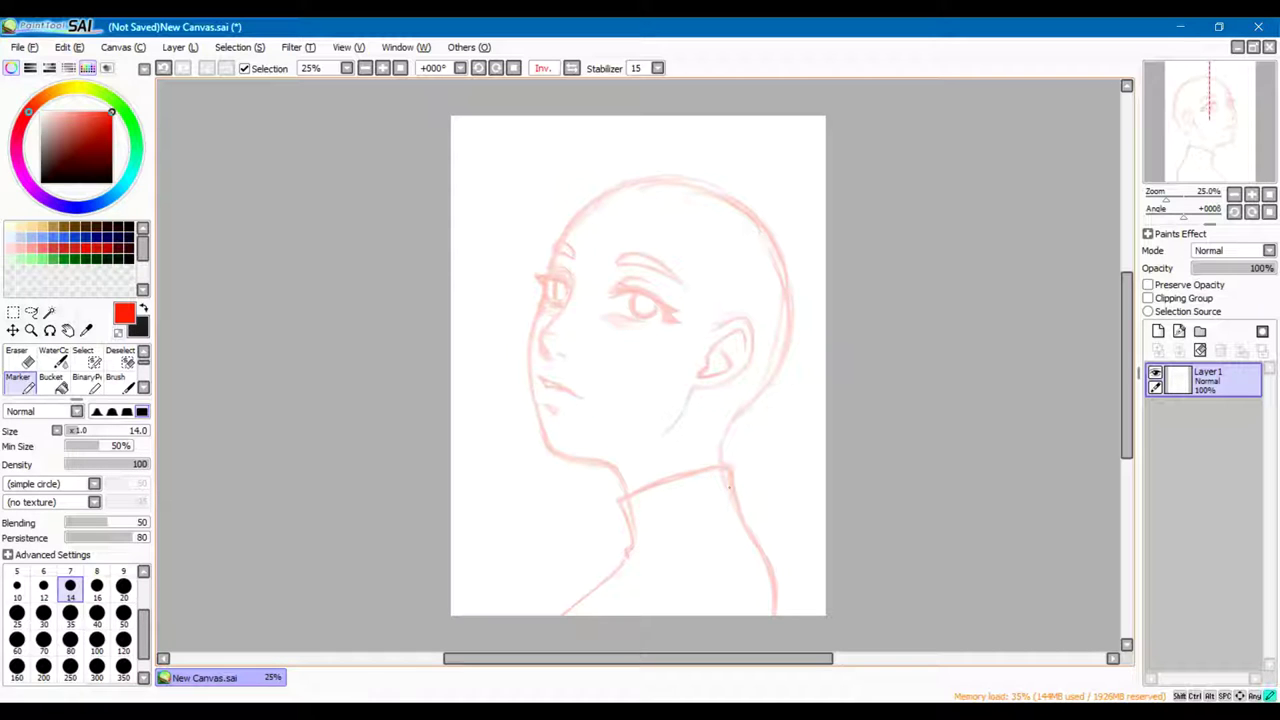
# Sketch short pointed hair strands at the nape and a fuller hair contour behind the head
pyautogui.hotkey('ctrl', '+')
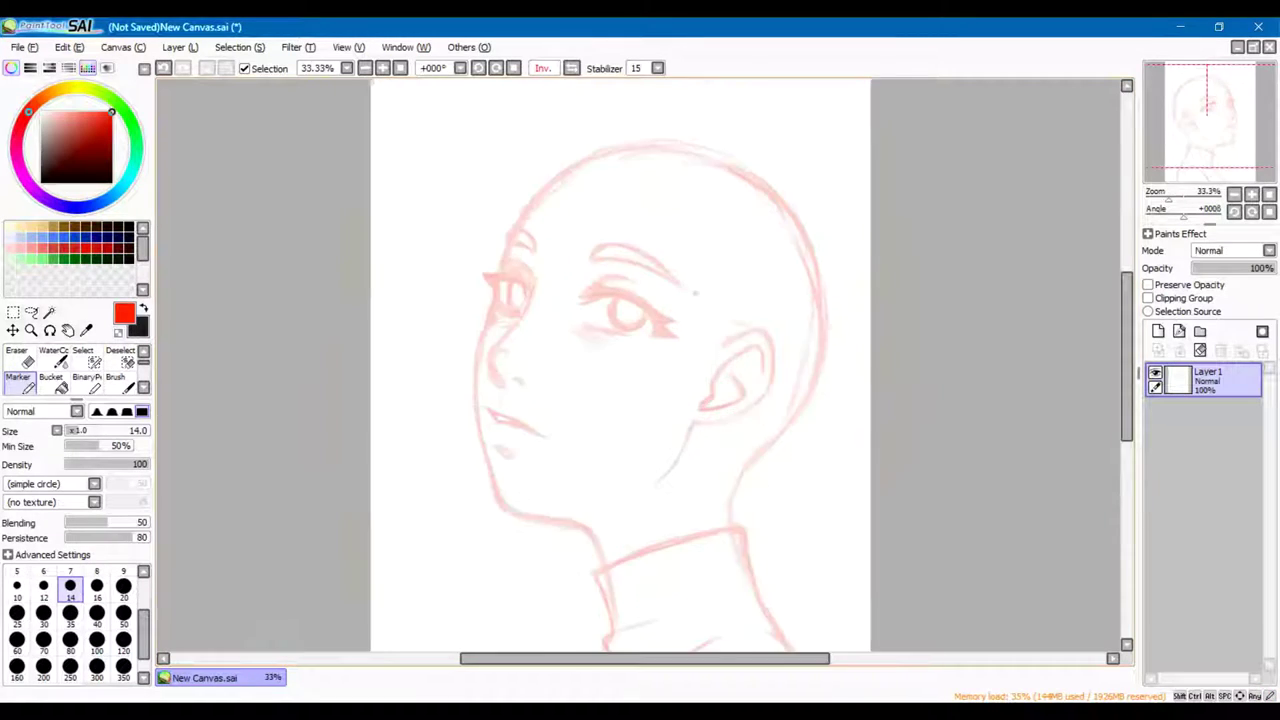
pyautogui.moveTo(752, 458); pyautogui.dragTo(745, 490)
pyautogui.moveTo(848, 365); pyautogui.dragTo(835, 405)
pyautogui.moveTo(752, 445); pyautogui.dragTo(706, 496)
pyautogui.moveTo(830, 290); pyautogui.dragTo(790, 430)
pyautogui.moveTo(778, 446); pyautogui.dragTo(750, 476)
# Continue the hair contour over the crown down to the forehead, and erase the old skull line
pyautogui.moveTo(852, 338)
pyautogui.mouseDown()
pyautogui.moveTo(844, 265)
pyautogui.moveTo(745, 150)
pyautogui.mouseUp()
pyautogui.press('e')
pyautogui.moveTo(810, 260)
pyautogui.mouseDown()
pyautogui.moveTo(737, 180)
pyautogui.moveTo(655, 145)
pyautogui.mouseUp()
pyautogui.moveTo(532, 200)
pyautogui.mouseDown()
pyautogui.moveTo(725, 138)
pyautogui.moveTo(575, 185)
pyautogui.moveTo(540, 235)
pyautogui.mouseUp()
pyautogui.press('e')
pyautogui.press('e')
# Sketch long straight hair strands falling from the temple in front of the ear
pyautogui.moveTo(660, 395); pyautogui.dragTo(615, 470)
pyautogui.moveTo(690, 325); pyautogui.dragTo(628, 440)
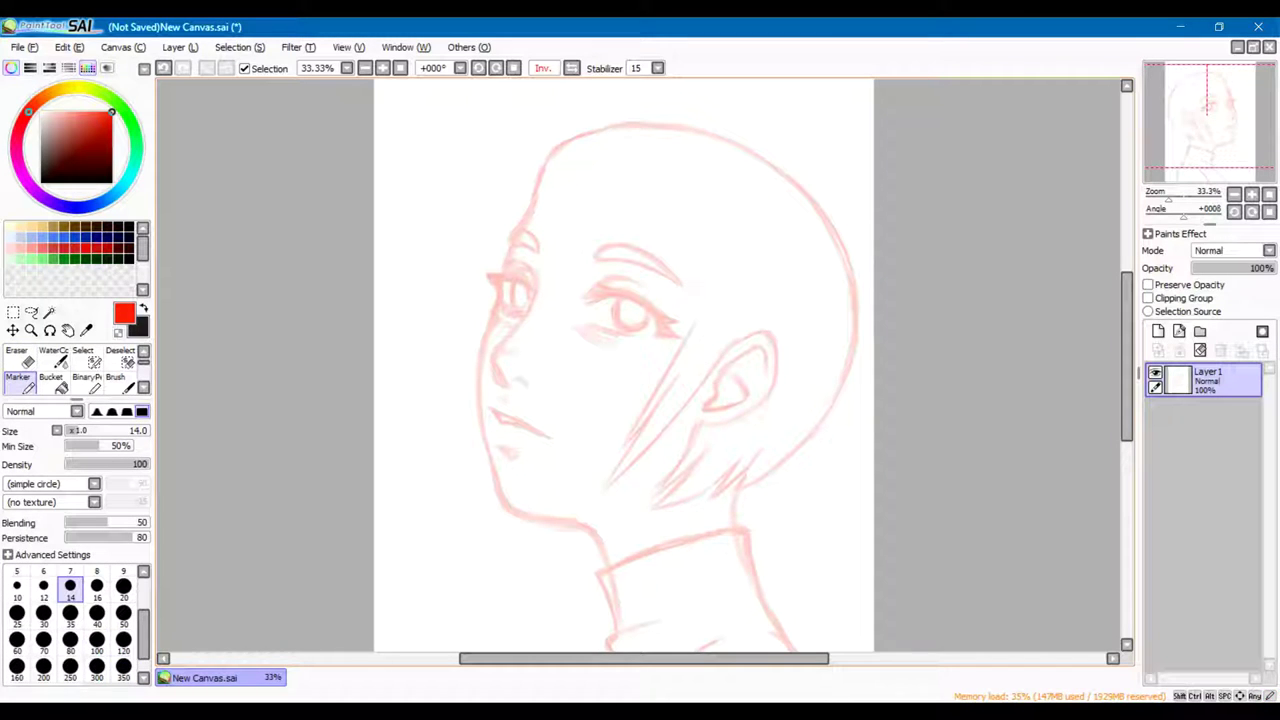
pyautogui.moveTo(710, 264); pyautogui.dragTo(688, 328)
# In a mirrored view, sketch a pointed hair lock beyond the far cheek and lengthen the near side lock past the jaw
pyautogui.press('h')
pyautogui.moveTo(808, 355); pyautogui.dragTo(828, 470)
pyautogui.press('e')
pyautogui.press('e')
pyautogui.moveTo(640, 435)
pyautogui.mouseDown()
pyautogui.moveTo(690, 488)
pyautogui.moveTo(720, 552)
pyautogui.mouseUp()
pyautogui.press('e')
pyautogui.moveTo(602, 360); pyautogui.dragTo(665, 480)
pyautogui.press('e')
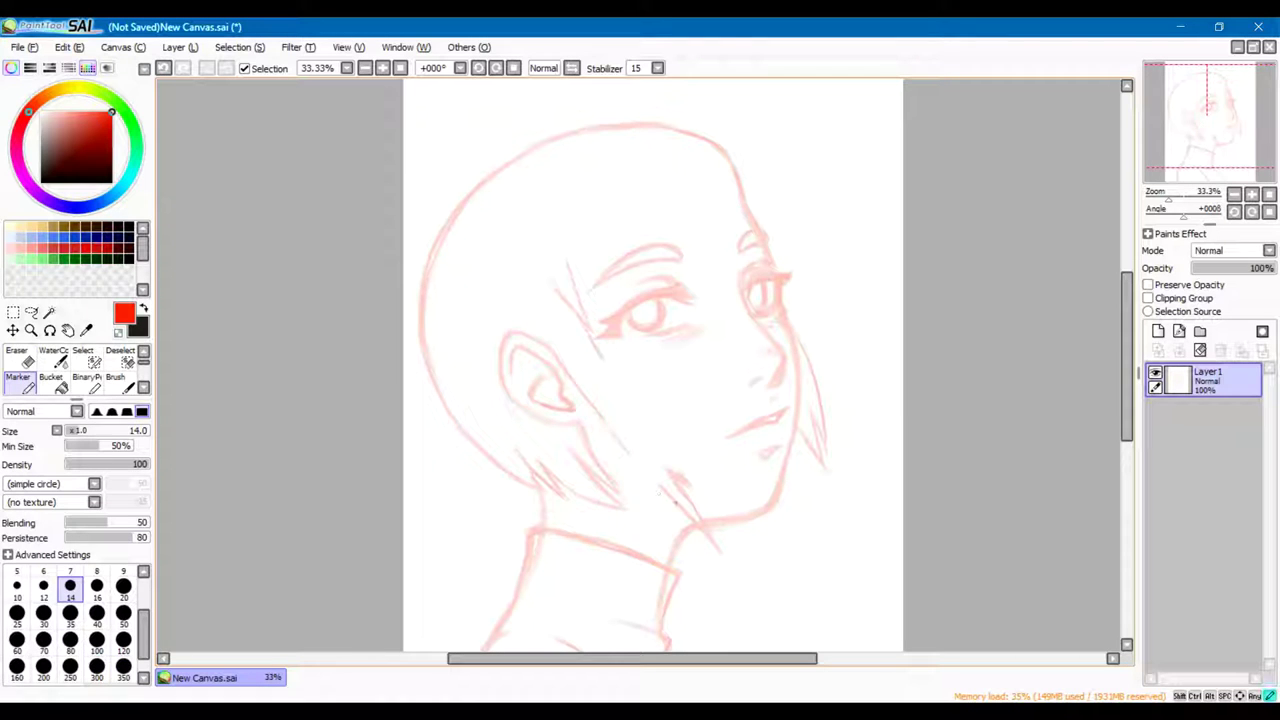
# Redraw the near side lock's edges and pointed tips along the jaw, erasing the loose lines around them
pyautogui.press('e')
pyautogui.moveTo(598, 352)
pyautogui.mouseDown()
pyautogui.moveTo(662, 450)
pyautogui.moveTo(694, 466)
pyautogui.mouseUp()
pyautogui.press('e')
pyautogui.press('e')
pyautogui.press('e')
pyautogui.moveTo(618, 386); pyautogui.dragTo(720, 506)
pyautogui.press('e')
pyautogui.moveTo(646, 454); pyautogui.dragTo(702, 488)
pyautogui.press('e')
pyautogui.moveTo(602, 430); pyautogui.dragTo(694, 524)
pyautogui.press('e')
# Sketch pointed bangs across the forehead, redraw the side lock's front edge, and erase the overlapping strands near the ear
pyautogui.press('h')
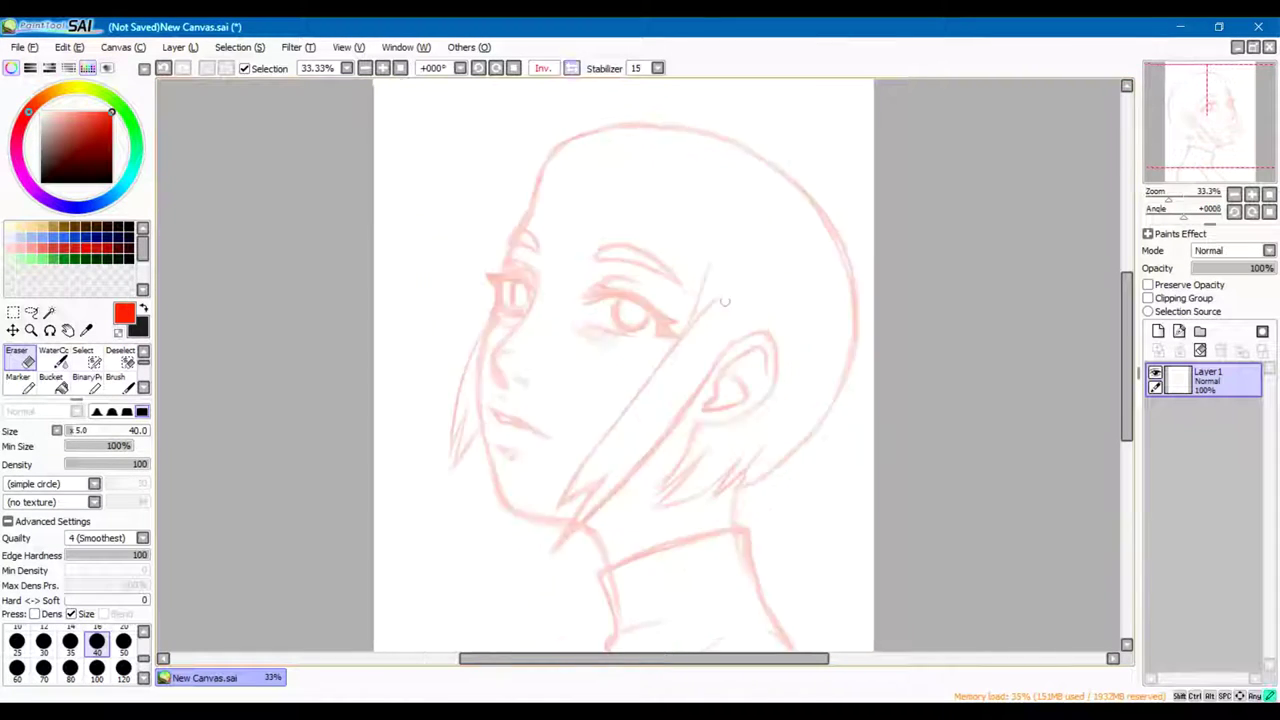
pyautogui.press('e')
pyautogui.moveTo(700, 270); pyautogui.dragTo(600, 430)
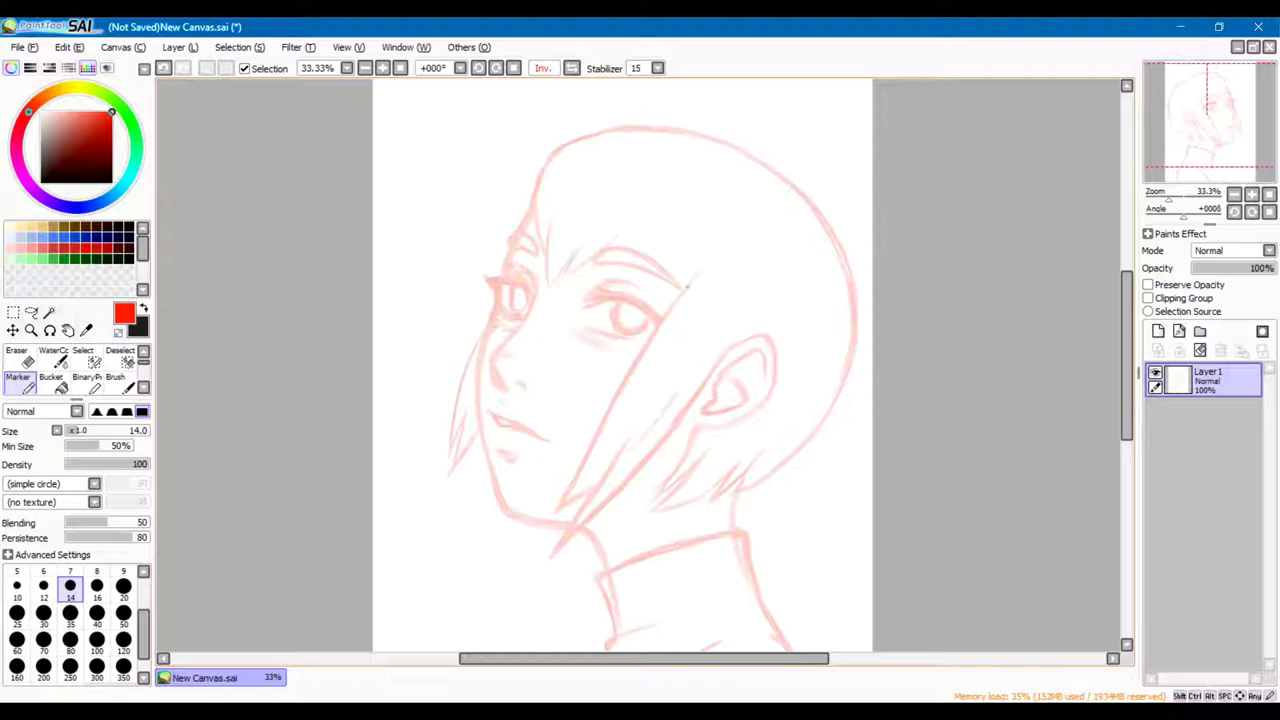
pyautogui.moveTo(632, 218); pyautogui.dragTo(672, 272)
pyautogui.press('e')
pyautogui.moveTo(704, 360)
pyautogui.mouseDown()
pyautogui.moveTo(708, 380)
pyautogui.moveTo(597, 505)
pyautogui.mouseUp()
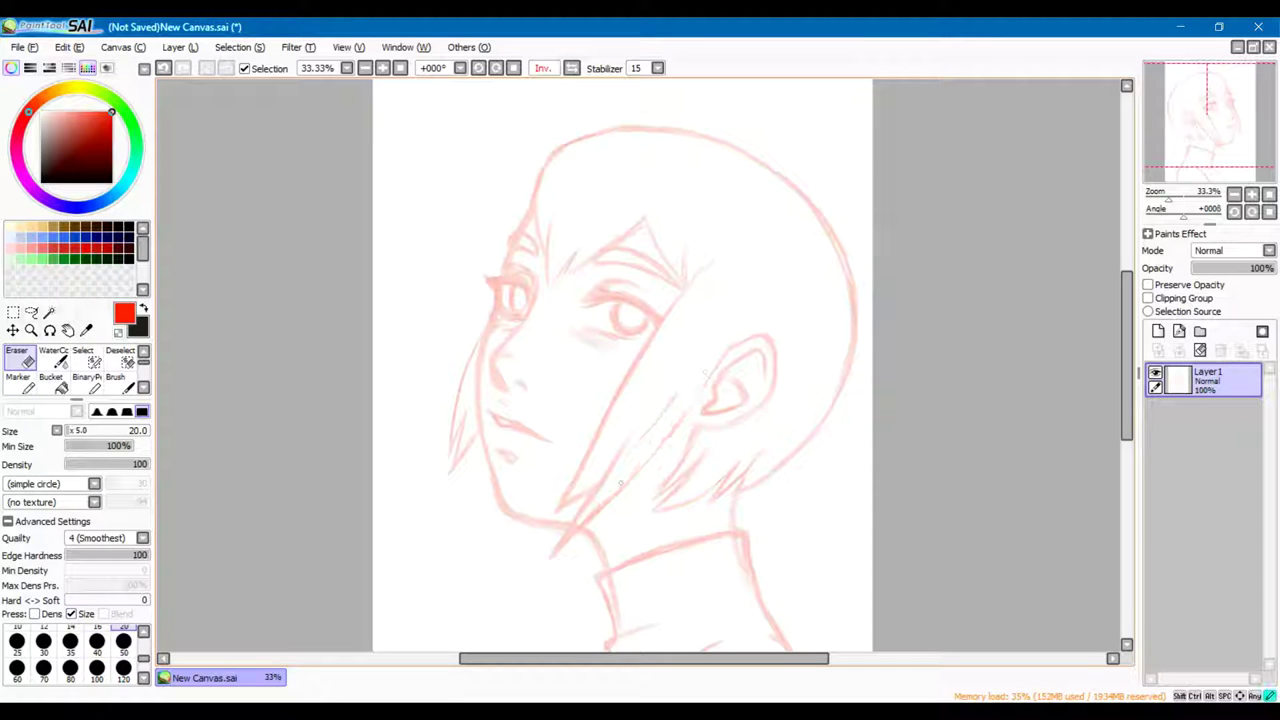
# Mirror the view and outline the near eye with a freehand selection to adjust its placement
pyautogui.press('h')
pyautogui.press('-')
pyautogui.press('l')
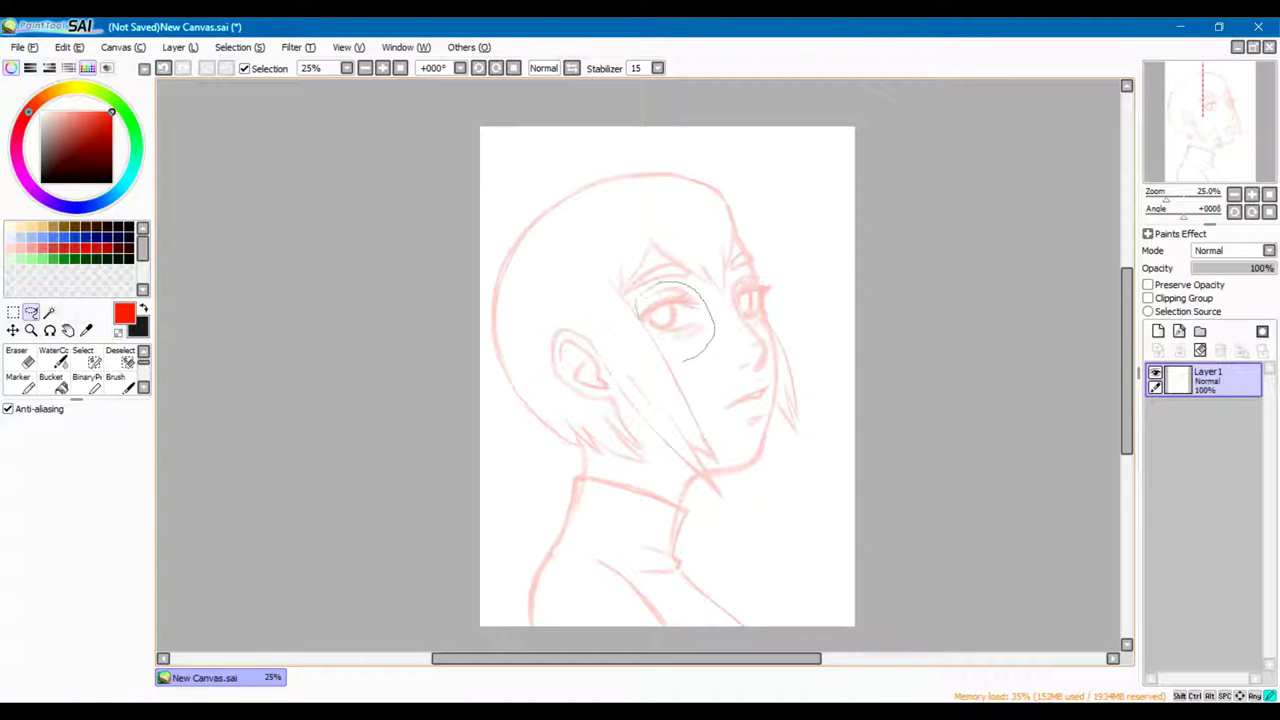
# Darken the sketch lines to black and fill the turtleneck with solid black
pyautogui.press('n')
pyautogui.hotkey('ctrl', 'shift', 'n')
pyautogui.press('g')
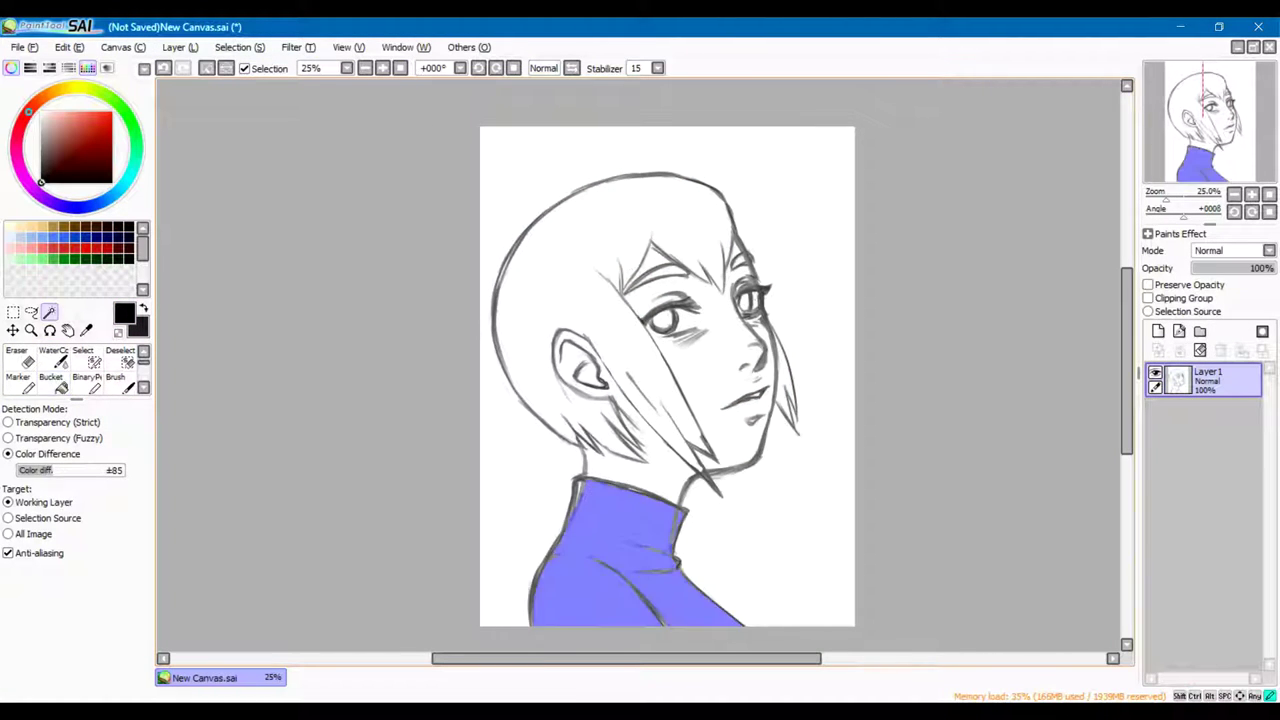
pyautogui.press('n')
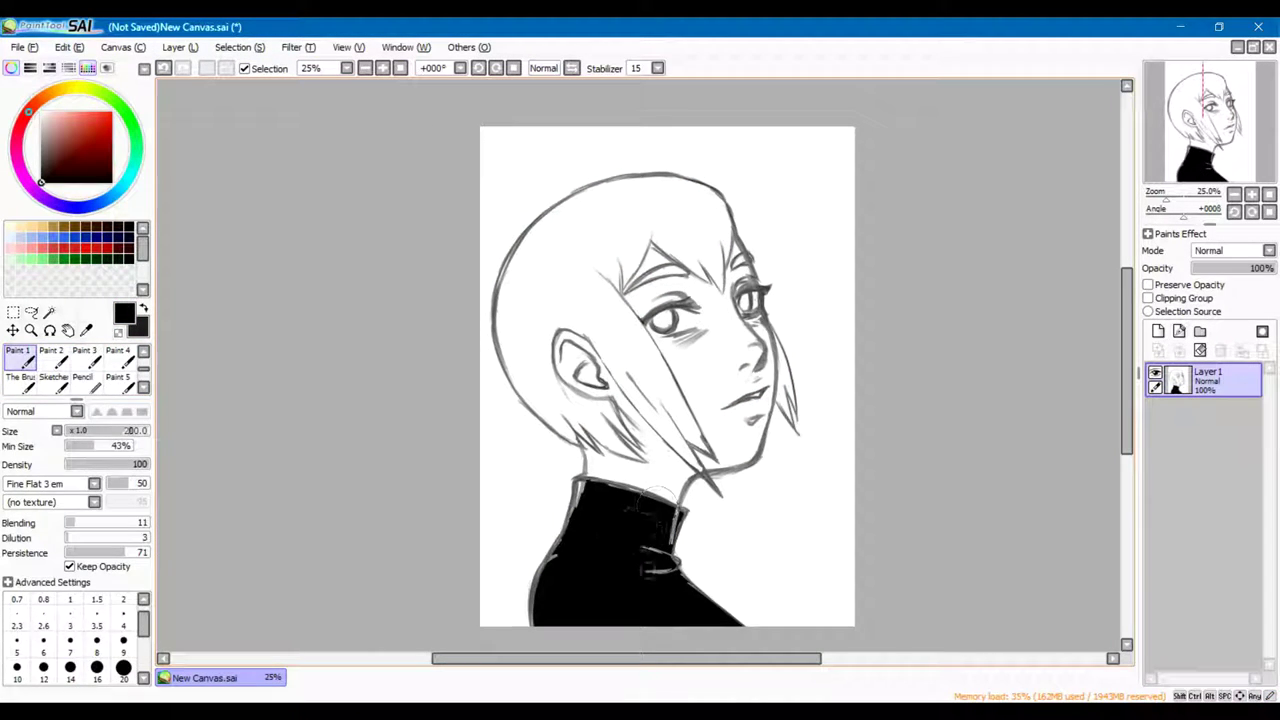
# Paint black over the turtleneck's grey outlines and gaps with the Paint 1 brush, sharpening its edges at size 16
pyautogui.press('e')
pyautogui.press('n')
pyautogui.moveTo(535, 630)
pyautogui.mouseDown()
pyautogui.moveTo(545, 545)
pyautogui.moveTo(576, 479)
pyautogui.mouseUp()
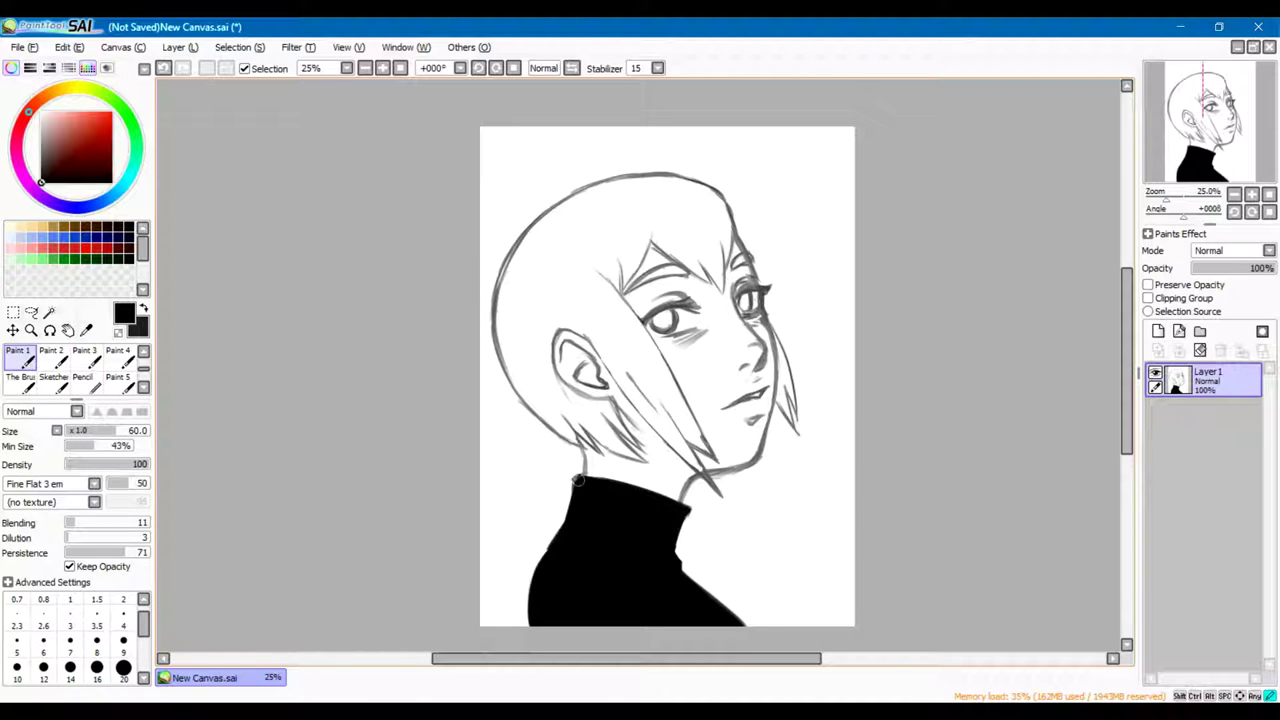
pyautogui.scroll(1, 692, 496)
pyautogui.moveTo(500, 620)
pyautogui.mouseDown()
pyautogui.moveTo(509, 540)
pyautogui.moveTo(592, 330)
pyautogui.mouseUp()
pyautogui.press('[')
pyautogui.press('[')
pyautogui.press('[')
pyautogui.press('[')
pyautogui.press('[')
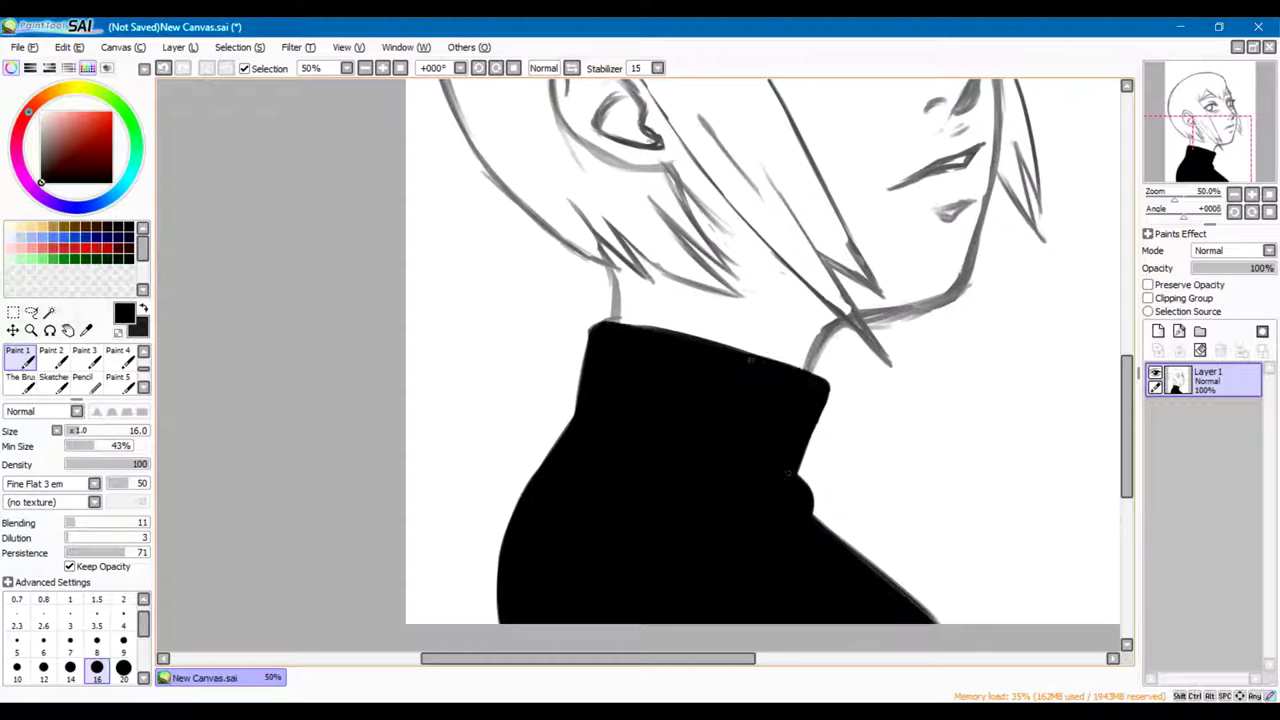
# Erase the rough line under the jaw and ink the front of the neck with a thin black curve
pyautogui.scroll(-1, 618, 336)
pyautogui.scroll(1, 888, 484)
pyautogui.press('e')
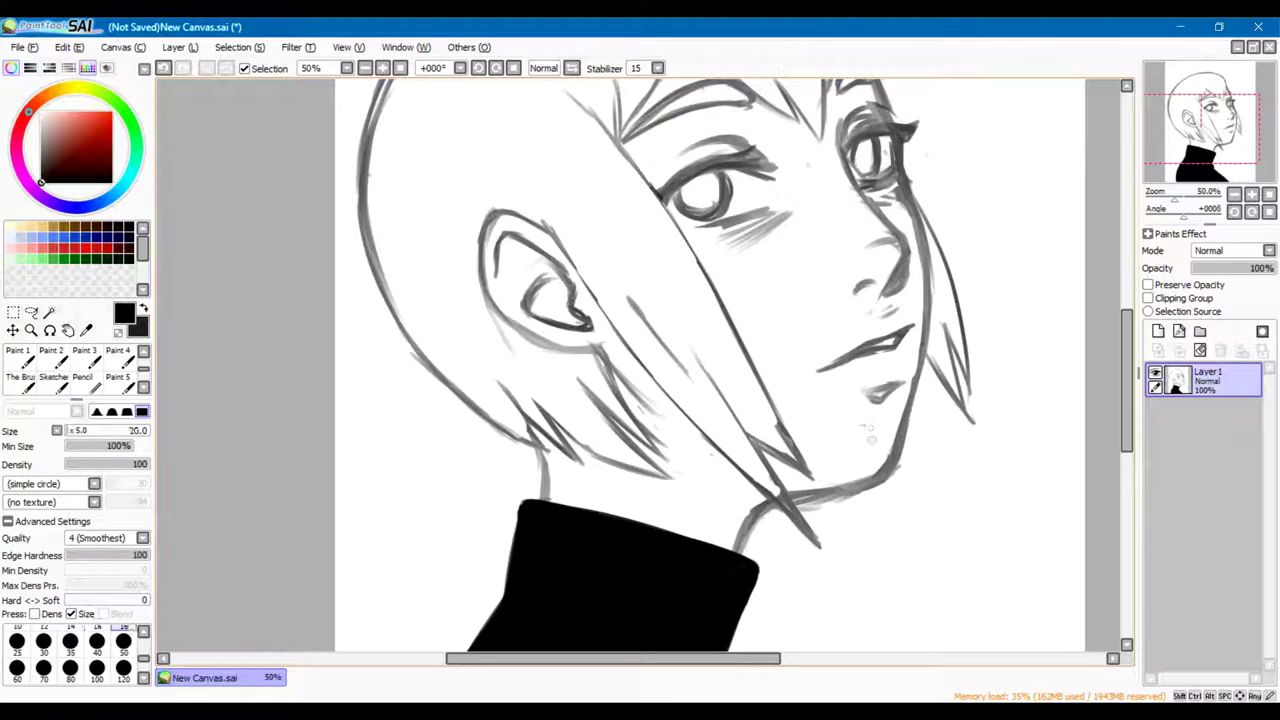
pyautogui.moveTo(900, 468)
pyautogui.mouseDown()
pyautogui.moveTo(772, 509)
pyautogui.moveTo(740, 550)
pyautogui.mouseUp()
pyautogui.press('b')
pyautogui.moveTo(772, 502); pyautogui.dragTo(735, 550)
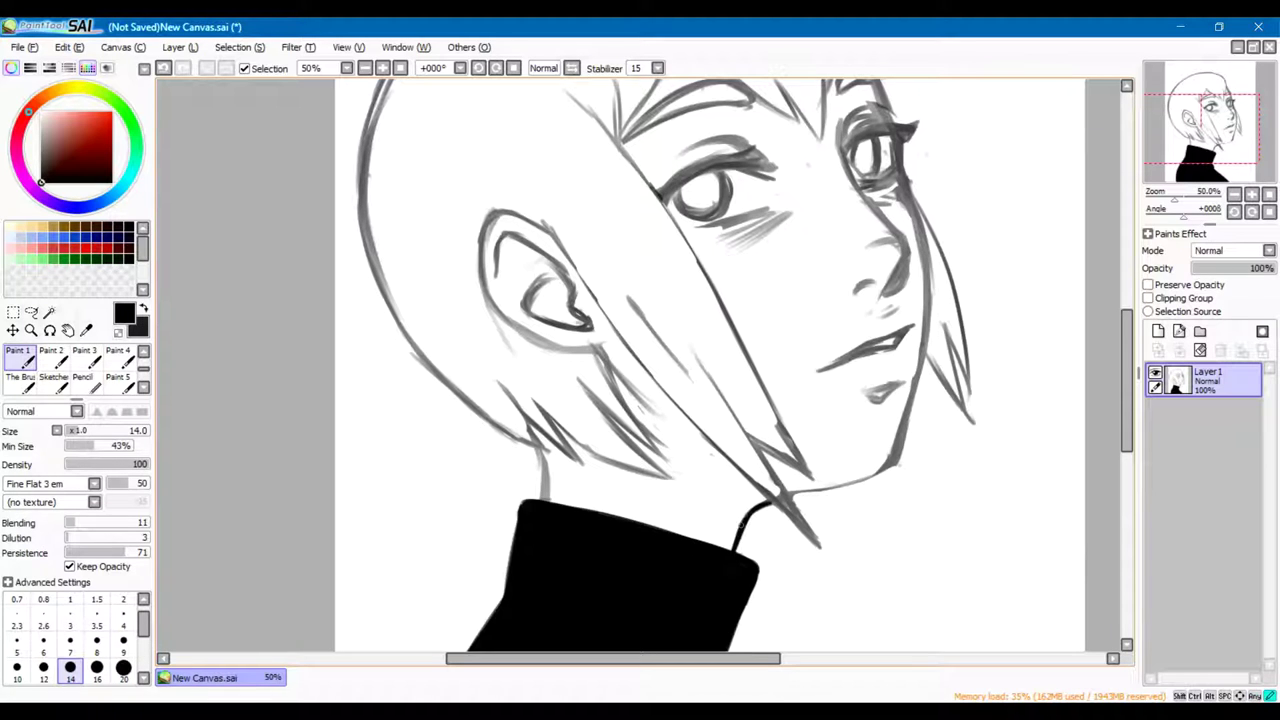
# Ink the face contour in black from the far eye down the cheek to the chin, erasing the rough line
pyautogui.moveTo(912, 396)
pyautogui.mouseDown()
pyautogui.moveTo(772, 504)
pyautogui.moveTo(892, 466)
pyautogui.mouseUp()
pyautogui.press('e')
pyautogui.press('b')
pyautogui.press('e')
pyautogui.moveTo(920, 362)
pyautogui.mouseDown()
pyautogui.moveTo(892, 452)
pyautogui.moveTo(846, 484)
pyautogui.mouseUp()
pyautogui.press('b')
pyautogui.moveTo(930, 258); pyautogui.dragTo(906, 430)
pyautogui.moveTo(898, 178); pyautogui.dragTo(930, 300)
pyautogui.press('e')
pyautogui.moveTo(904, 412); pyautogui.dragTo(886, 468)
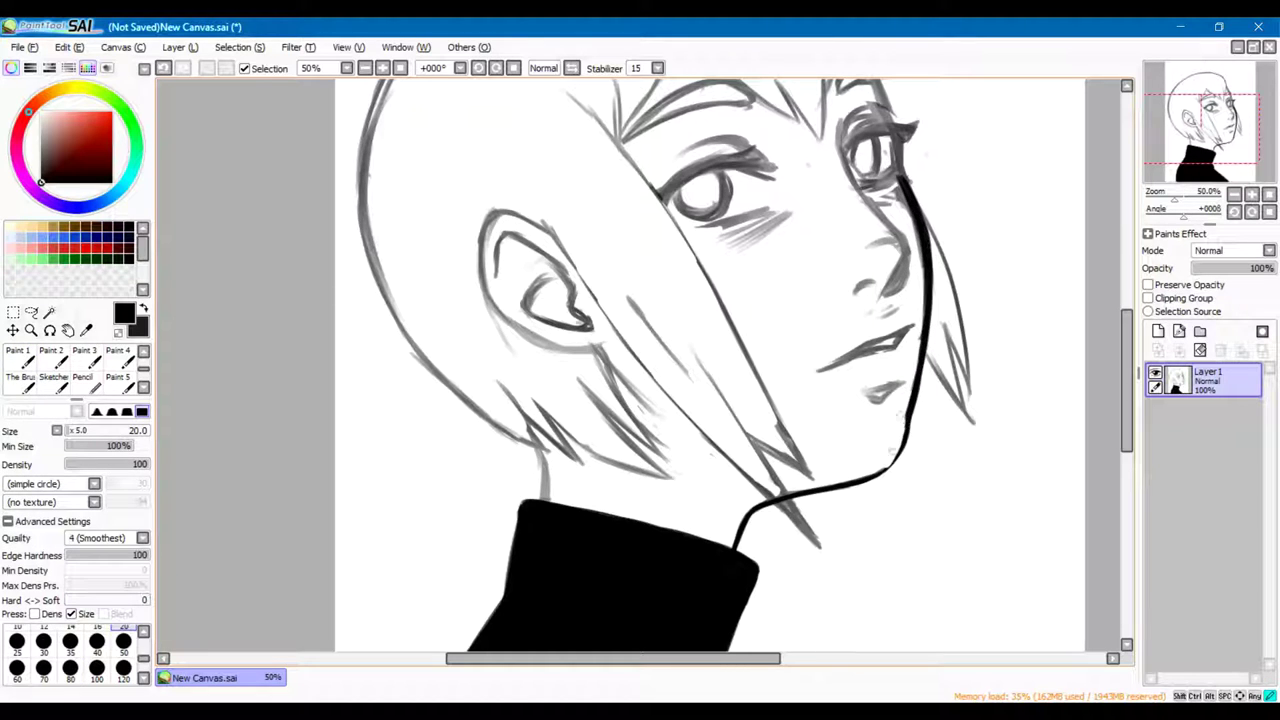
# Refine the inked cheek and chin contour, trimming its edges with the eraser and using a smaller brush
pyautogui.moveTo(926, 192); pyautogui.dragTo(904, 454)
pyautogui.moveTo(870, 182)
pyautogui.mouseDown()
pyautogui.moveTo(895, 218)
pyautogui.moveTo(930, 264)
pyautogui.mouseUp()
pyautogui.press('b')
pyautogui.press('e')
pyautogui.moveTo(918, 392); pyautogui.dragTo(894, 468)
pyautogui.press('b')
pyautogui.moveTo(928, 340); pyautogui.dragTo(908, 428)
pyautogui.press('[')
pyautogui.press('[')
pyautogui.press('[')
pyautogui.press('e')
pyautogui.moveTo(926, 314)
pyautogui.mouseDown()
pyautogui.moveTo(918, 370)
pyautogui.moveTo(922, 352)
pyautogui.mouseUp()
pyautogui.press('b')
pyautogui.press('e')
pyautogui.scroll(-1, 920, 280)
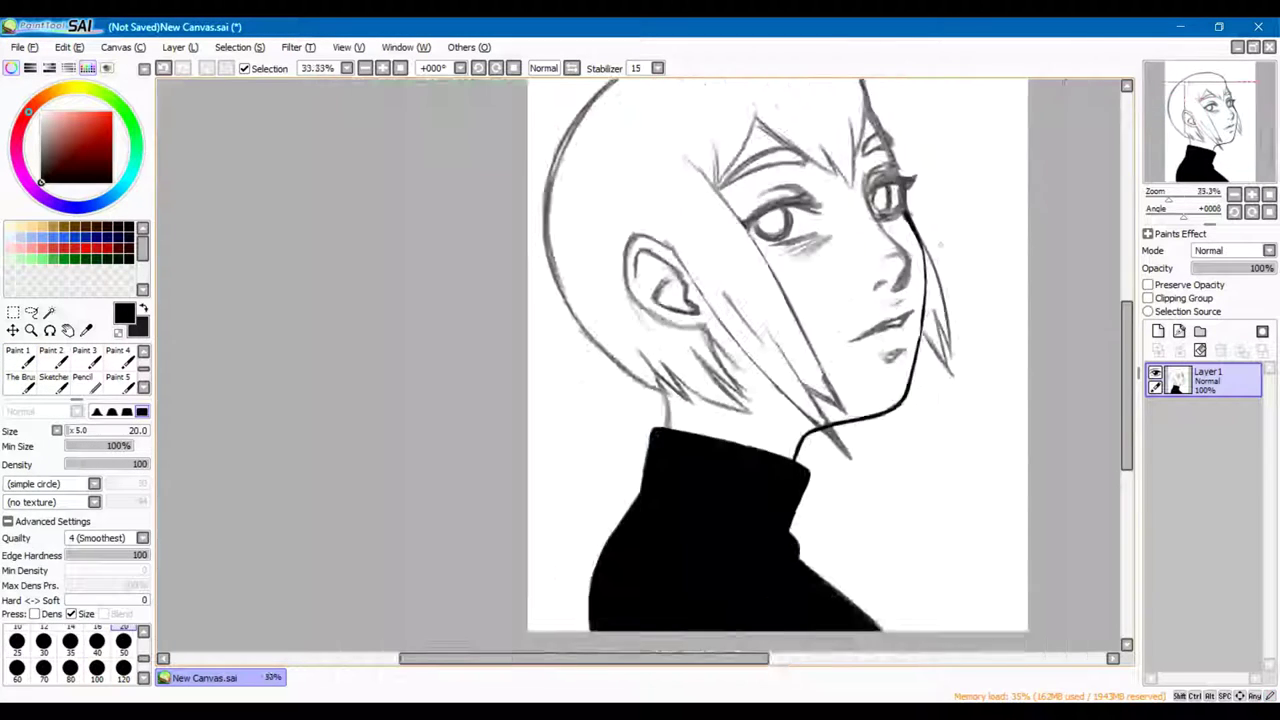
# Ink the upper edge of the mouth and its corner in black with a size 7 brush
pyautogui.scroll(2, 915, 295)
pyautogui.press('b')
pyautogui.moveTo(920, 396); pyautogui.dragTo(900, 458)
pyautogui.moveTo(882, 366)
pyautogui.mouseDown()
pyautogui.moveTo(690, 458)
pyautogui.moveTo(830, 364)
pyautogui.moveTo(700, 443)
pyautogui.moveTo(851, 398)
pyautogui.moveTo(700, 456)
pyautogui.mouseUp()
pyautogui.press('e')
pyautogui.press('b')
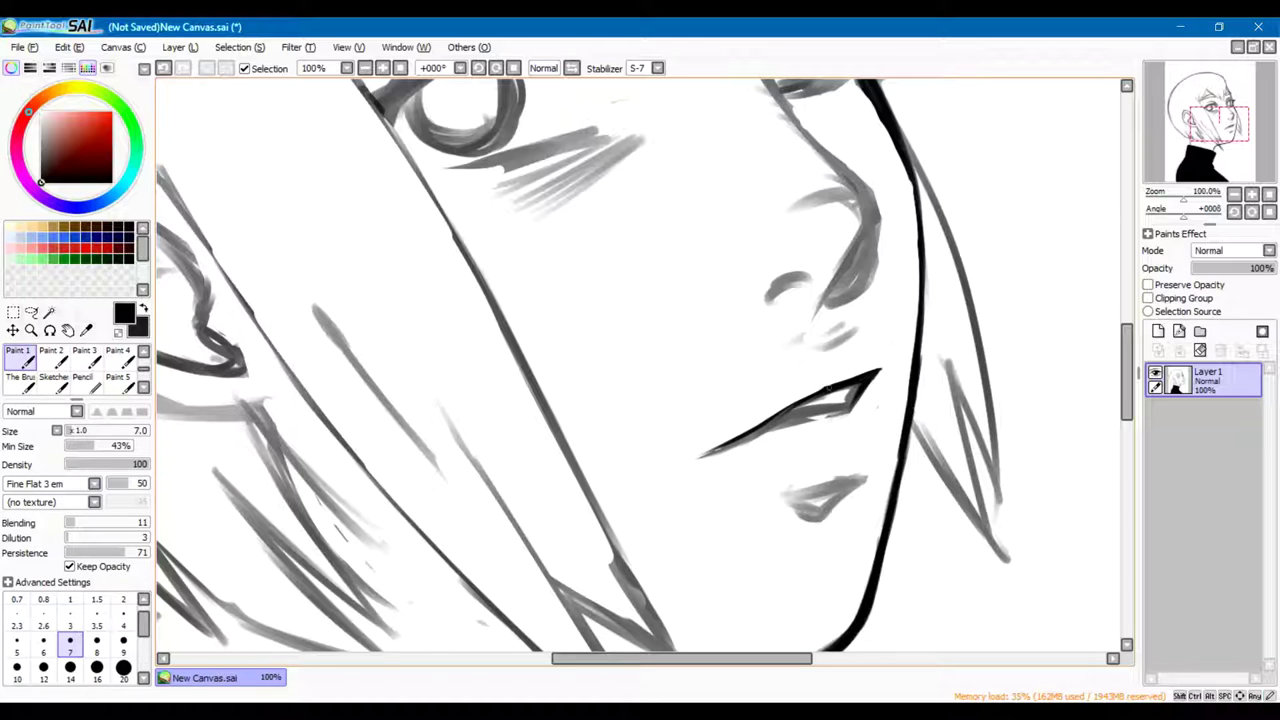
pyautogui.moveTo(854, 394)
pyautogui.mouseDown()
pyautogui.moveTo(698, 458)
pyautogui.moveTo(828, 410)
pyautogui.moveTo(720, 454)
pyautogui.mouseUp()
# Ink the lower edge of the mouth and erase the grey sketch lines to sharpen its outer corner
pyautogui.press('e')
pyautogui.press('b')
pyautogui.press('e')
pyautogui.press('b')
pyautogui.press('e')
pyautogui.moveTo(786, 420); pyautogui.dragTo(716, 454)
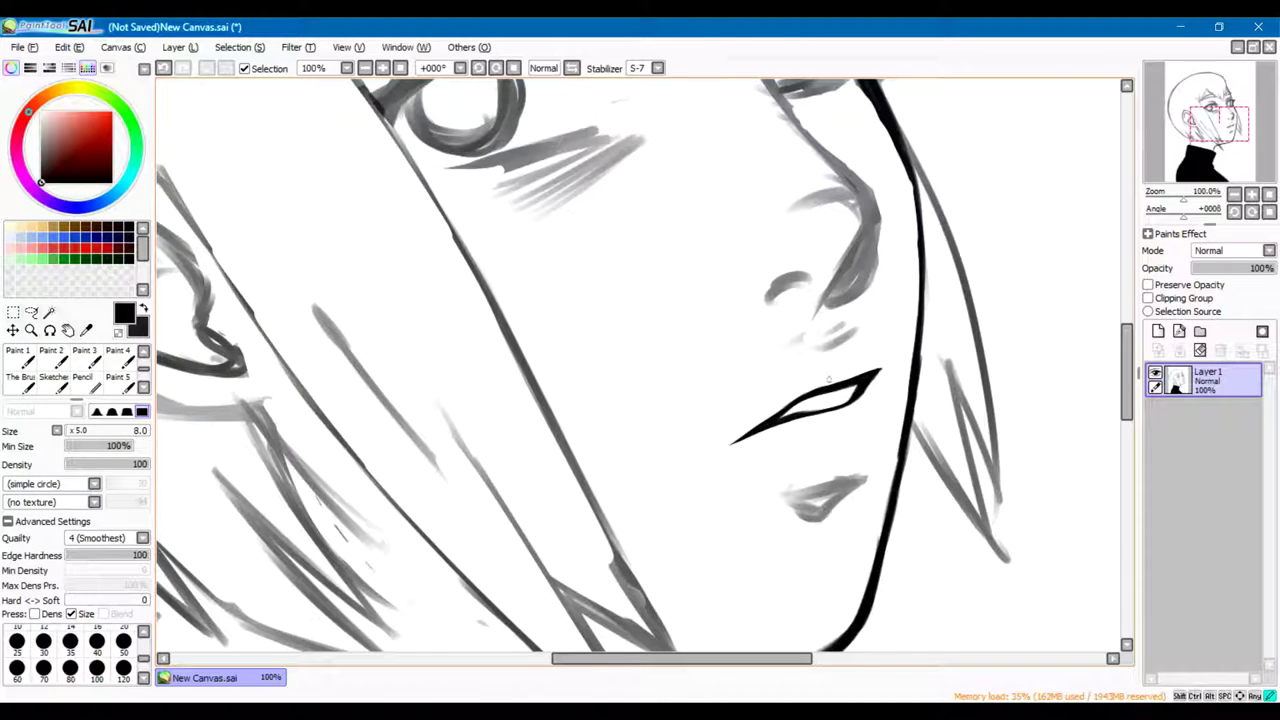
# Clean up the area beside the chin contour and ink the lower-lip mark in black
pyautogui.scroll(-5, 828, 378)
pyautogui.scroll(4, 846, 246)
pyautogui.press('b')
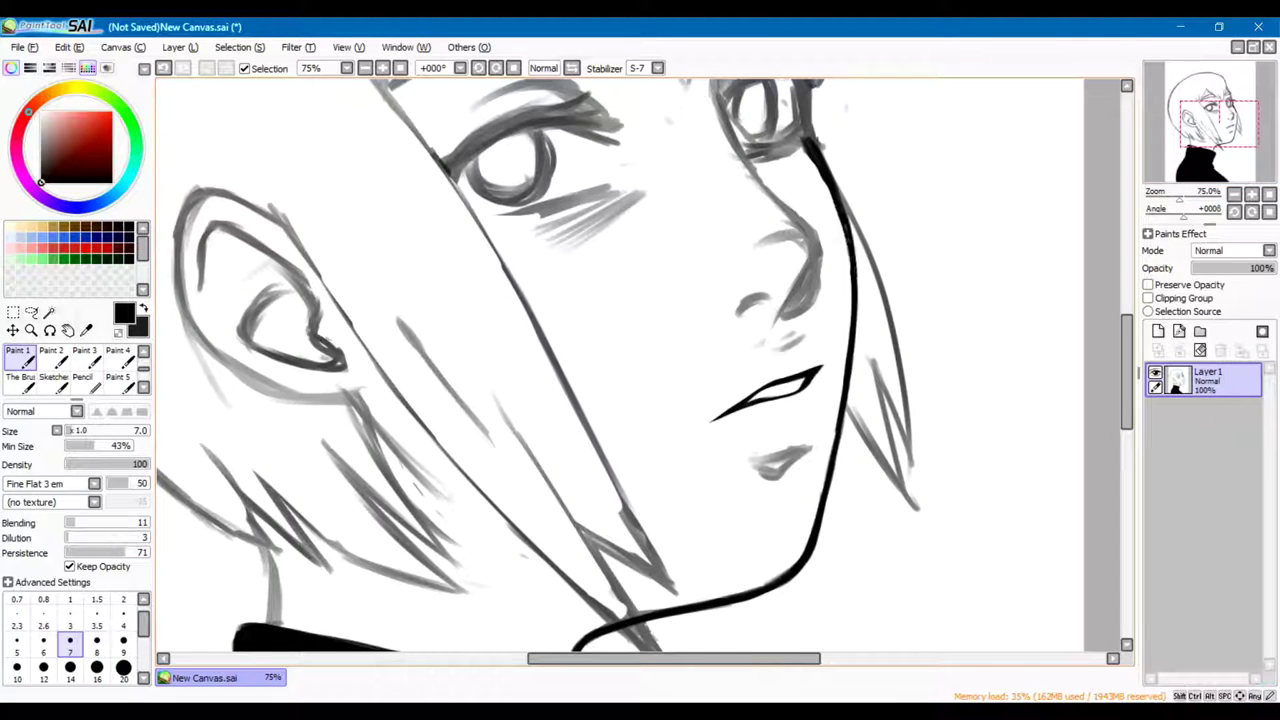
pyautogui.press('e')
pyautogui.moveTo(830, 432); pyautogui.dragTo(834, 484)
pyautogui.press('b')
pyautogui.scroll(-3, 800, 450)
pyautogui.scroll(4, 800, 450)
pyautogui.moveTo(750, 470); pyautogui.dragTo(795, 452)
# Finish the nostril as a short black arc and add a new layer above Layer1
pyautogui.press('e')
pyautogui.scroll(-3, 780, 450)
pyautogui.scroll(4, 780, 450)
pyautogui.hotkey('ctrl', 'shift', 'n')
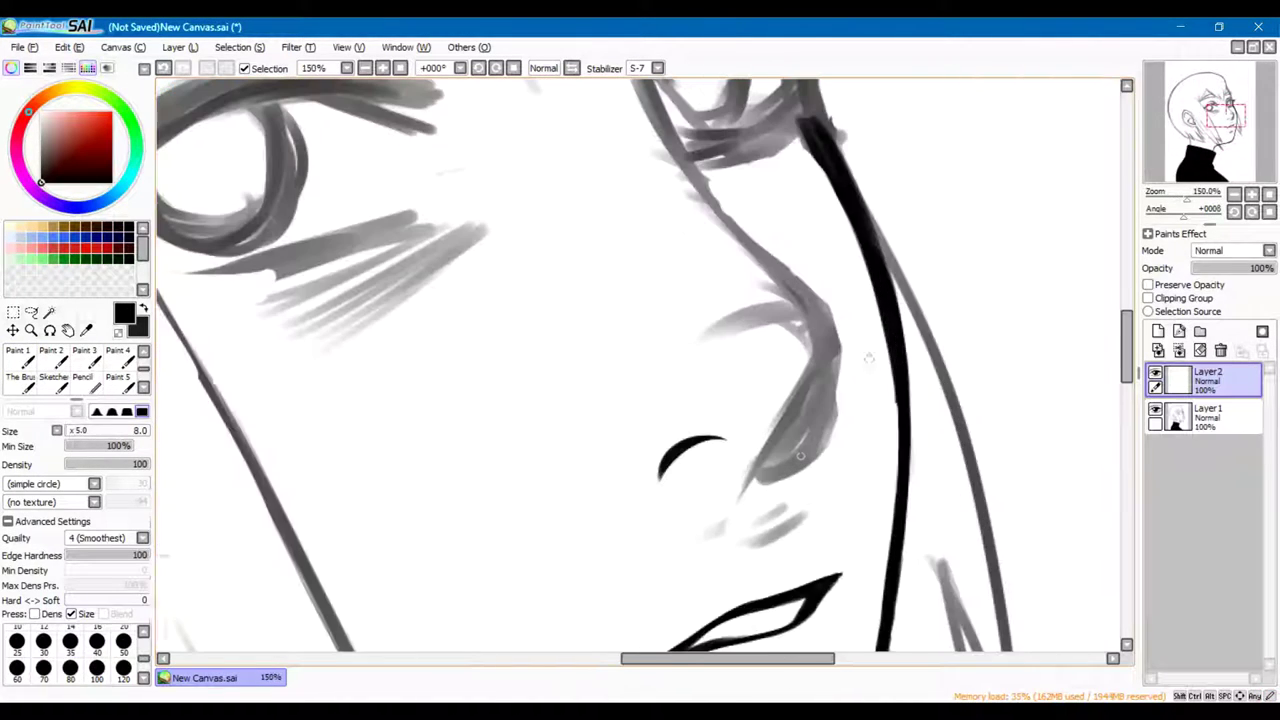
# Ink the nose tip and the underside of the nose in black on Layer2, following the grey sketch
pyautogui.press('b')
pyautogui.moveTo(812, 385); pyautogui.dragTo(756, 488)
pyautogui.moveTo(700, 205); pyautogui.dragTo(790, 440)
pyautogui.moveTo(828, 350); pyautogui.dragTo(778, 475)
pyautogui.moveTo(820, 408); pyautogui.dragTo(772, 478)
# Erase the grey sketch lines around the inked nose tip on Layer1
pyautogui.scroll(-2, 800, 420)
pyautogui.press('e')
pyautogui.click(1208, 415)
pyautogui.moveTo(850, 318)
pyautogui.mouseDown()
pyautogui.moveTo(818, 390)
pyautogui.moveTo(790, 335)
pyautogui.mouseUp()
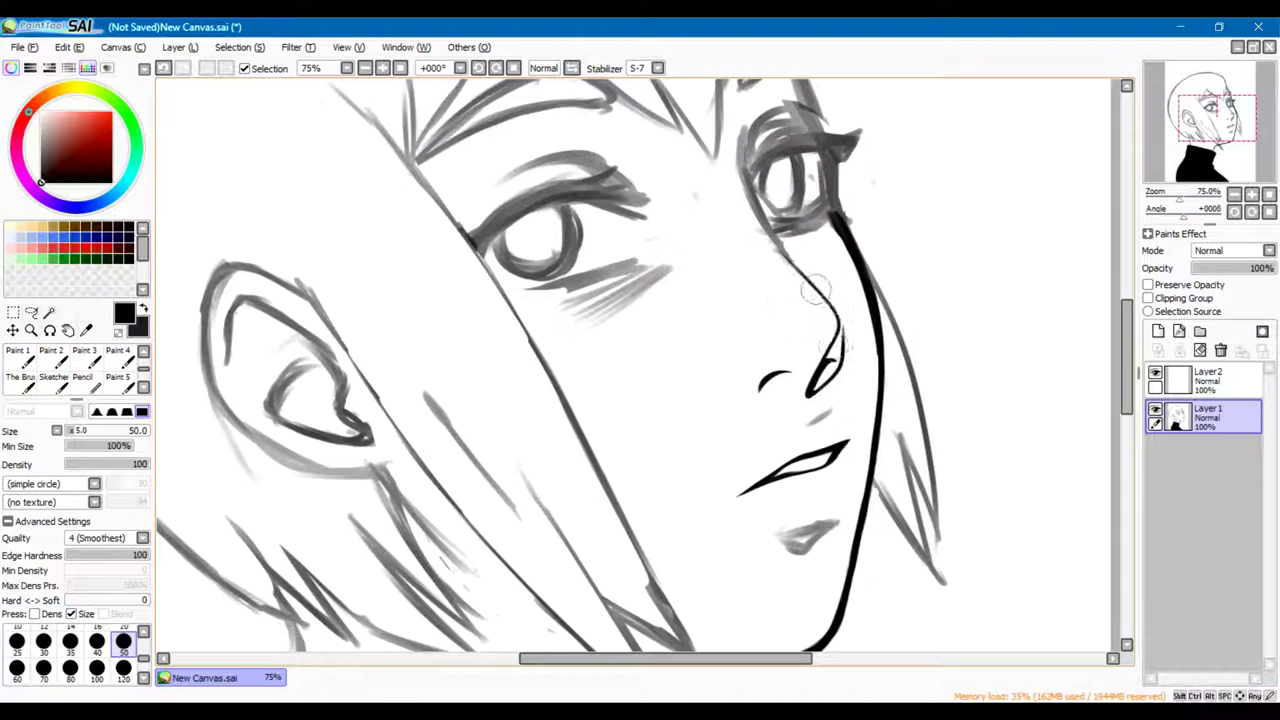
# Ink the nose bridge on Layer2 as a black line from the far eye's inner corner to the nose tip, brush size 7
pyautogui.press('b')
pyautogui.scroll(-1, 800, 350)
pyautogui.scroll(3, 800, 350)
pyautogui.click(1208, 378)
pyautogui.moveTo(740, 146); pyautogui.dragTo(778, 276)
pyautogui.moveTo(825, 352); pyautogui.dragTo(948, 510)
pyautogui.moveTo(788, 300); pyautogui.dragTo(890, 478)
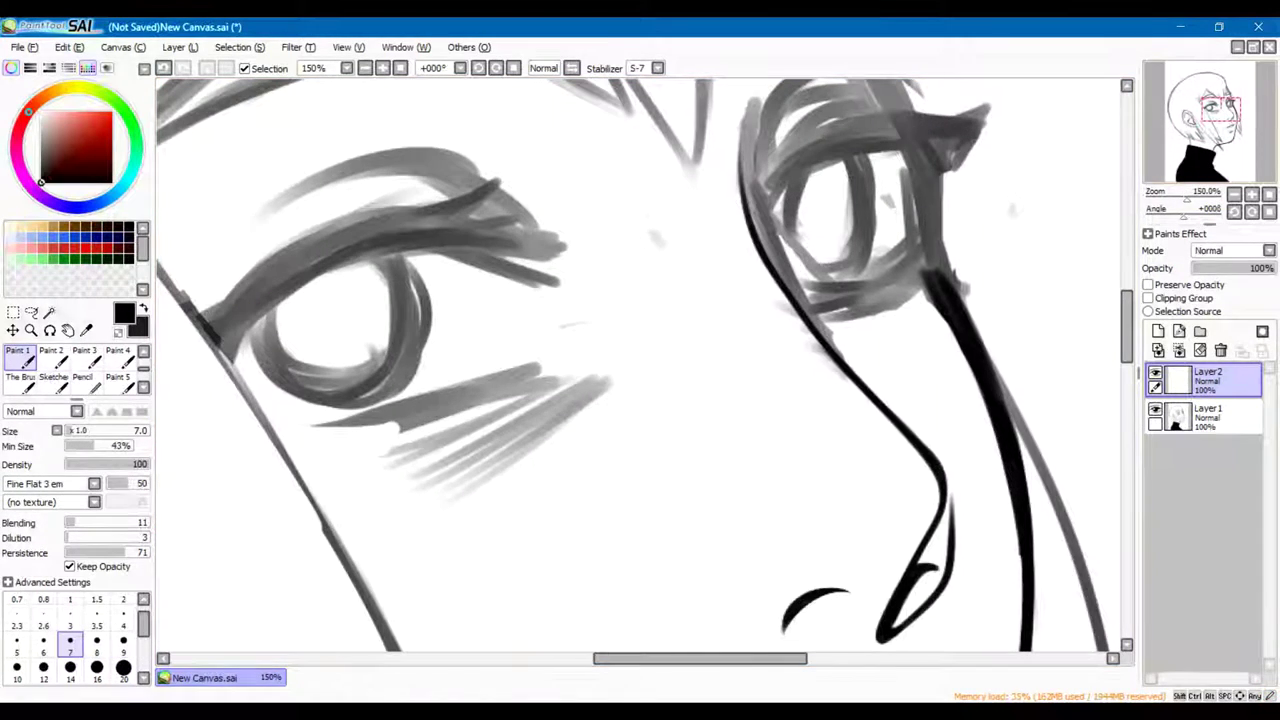
# Outline the far eye's upper lash line with a pointed outer wing and ink the eye's outer edge in black
pyautogui.moveTo(640, 360); pyautogui.dragTo(620, 400)
pyautogui.press('e')
pyautogui.moveTo(904, 312); pyautogui.dragTo(908, 340)
pyautogui.press('b')
pyautogui.moveTo(745, 240)
pyautogui.mouseDown()
pyautogui.moveTo(935, 180)
pyautogui.moveTo(962, 140)
pyautogui.moveTo(740, 245)
pyautogui.moveTo(972, 128)
pyautogui.mouseUp()
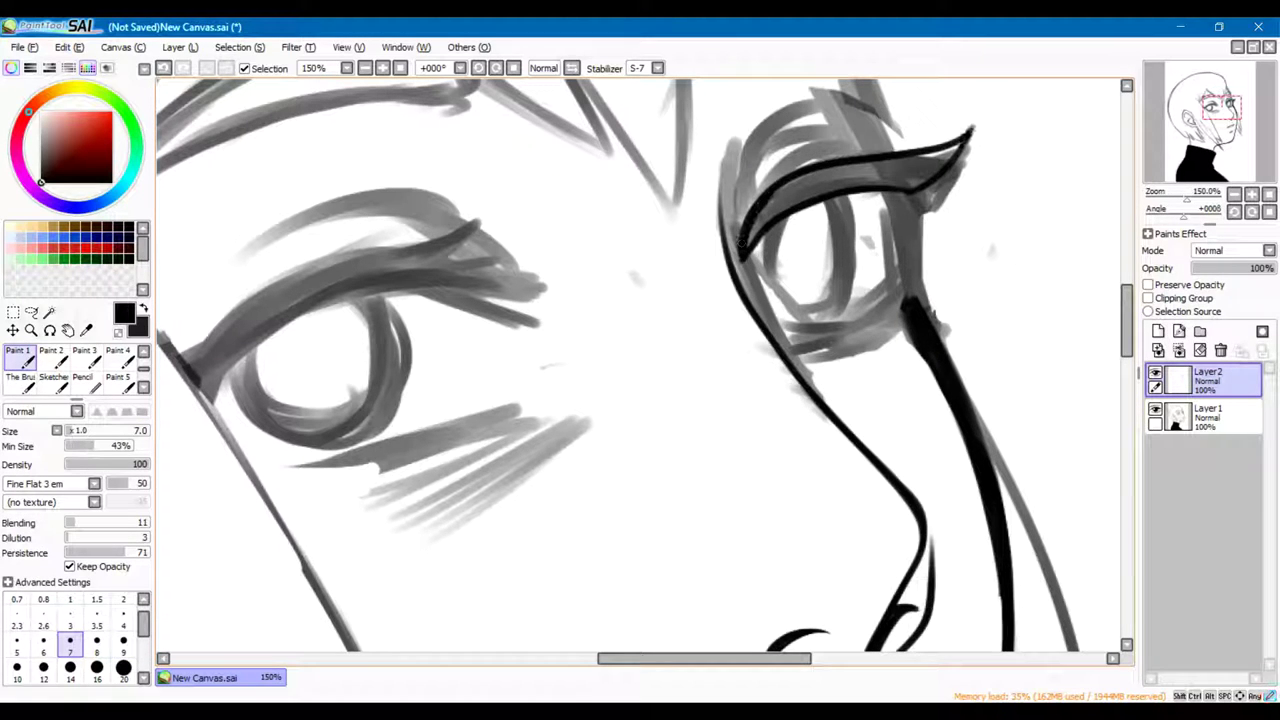
pyautogui.moveTo(912, 192)
pyautogui.mouseDown()
pyautogui.moveTo(892, 330)
pyautogui.moveTo(914, 282)
pyautogui.mouseUp()
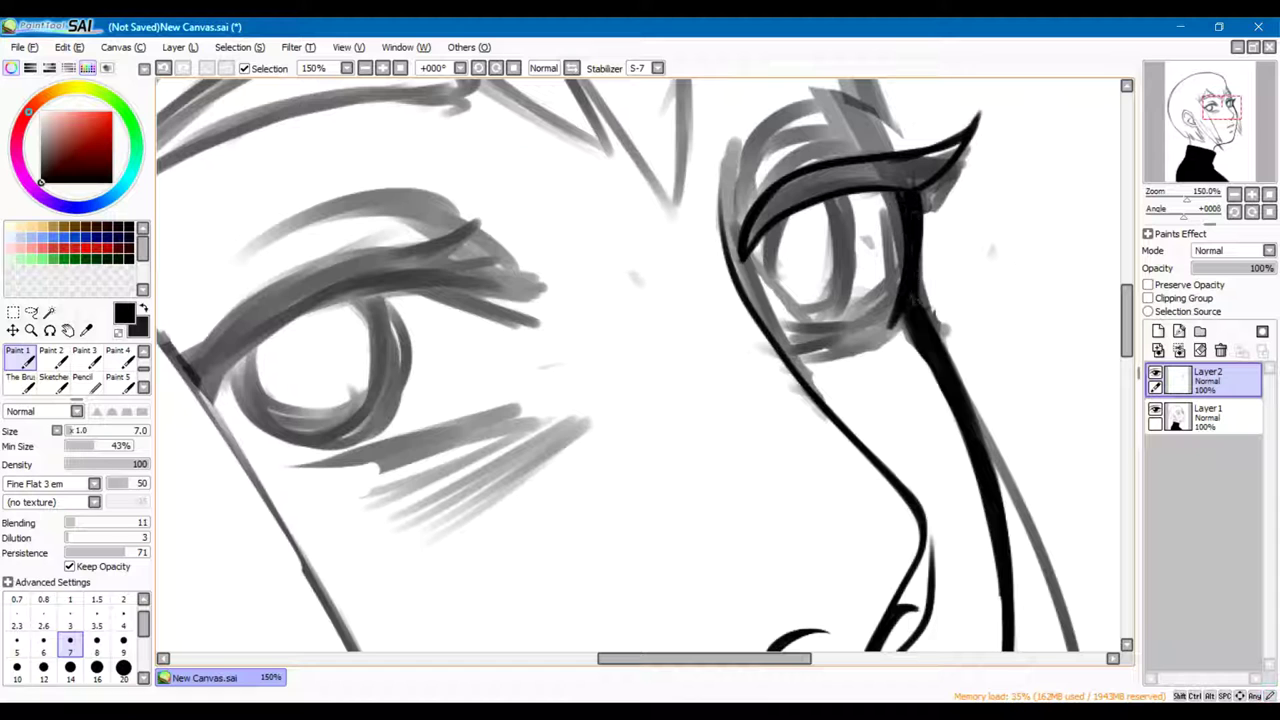
# Trim and smooth the black face contour running down from the far eye's outer corner
pyautogui.press('e')
pyautogui.moveTo(992, 586); pyautogui.dragTo(994, 612)
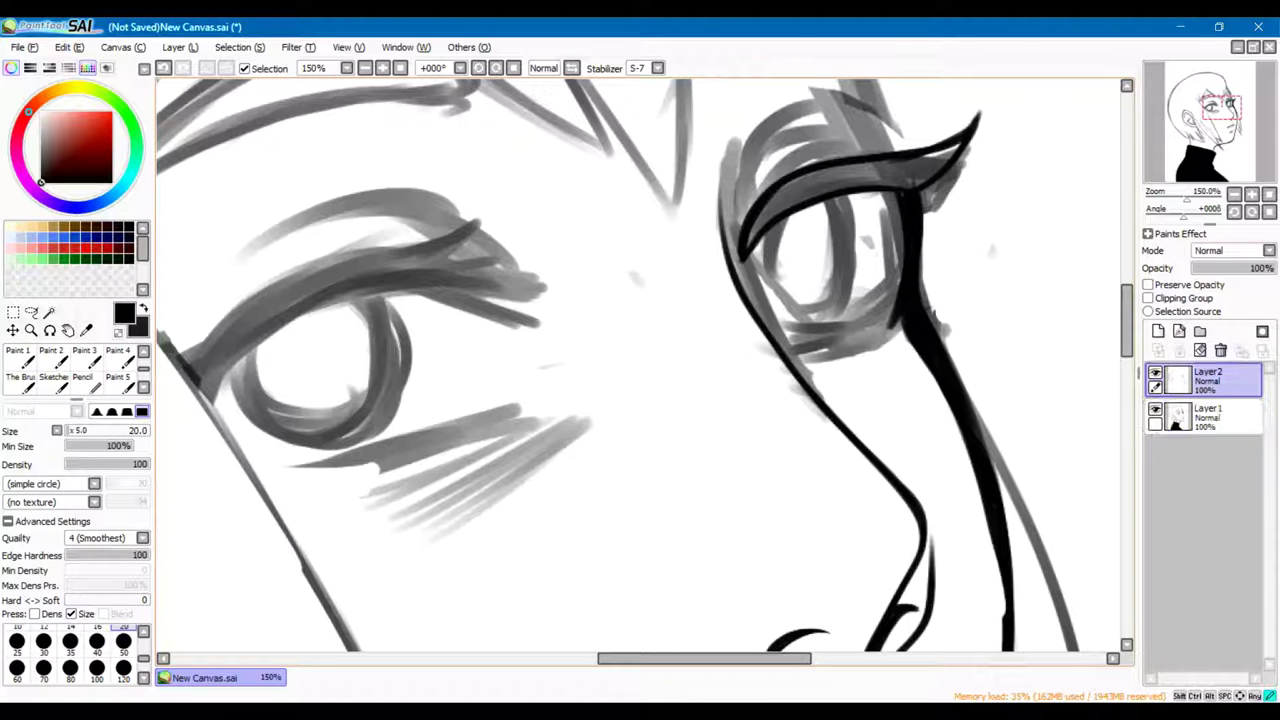
pyautogui.press('b')
pyautogui.moveTo(1004, 516); pyautogui.dragTo(994, 616)
pyautogui.scroll(-1, 640, 370)
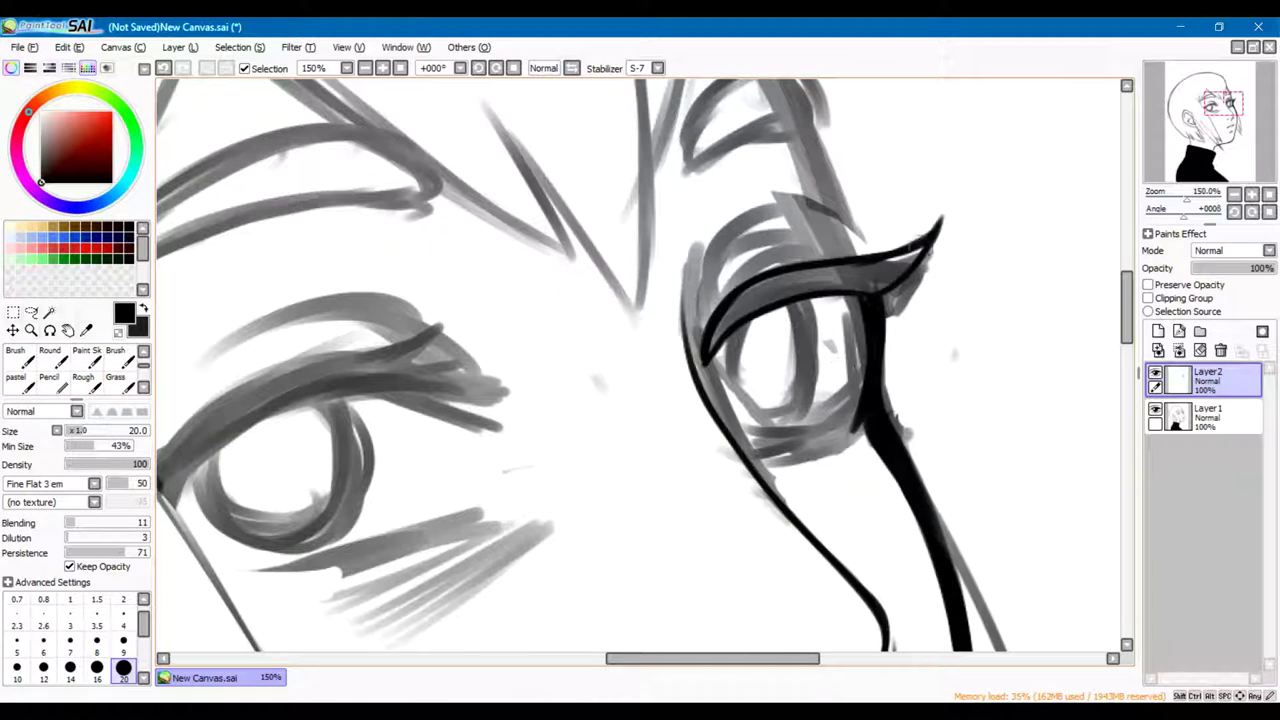
# Fill the far eye's upper lash line solid black, merge Layer2 into Layer1 and tidy the outer wing
pyautogui.moveTo(700, 365); pyautogui.dragTo(900, 245)
pyautogui.moveTo(780, 285); pyautogui.dragTo(920, 238)
pyautogui.click(1179, 350)
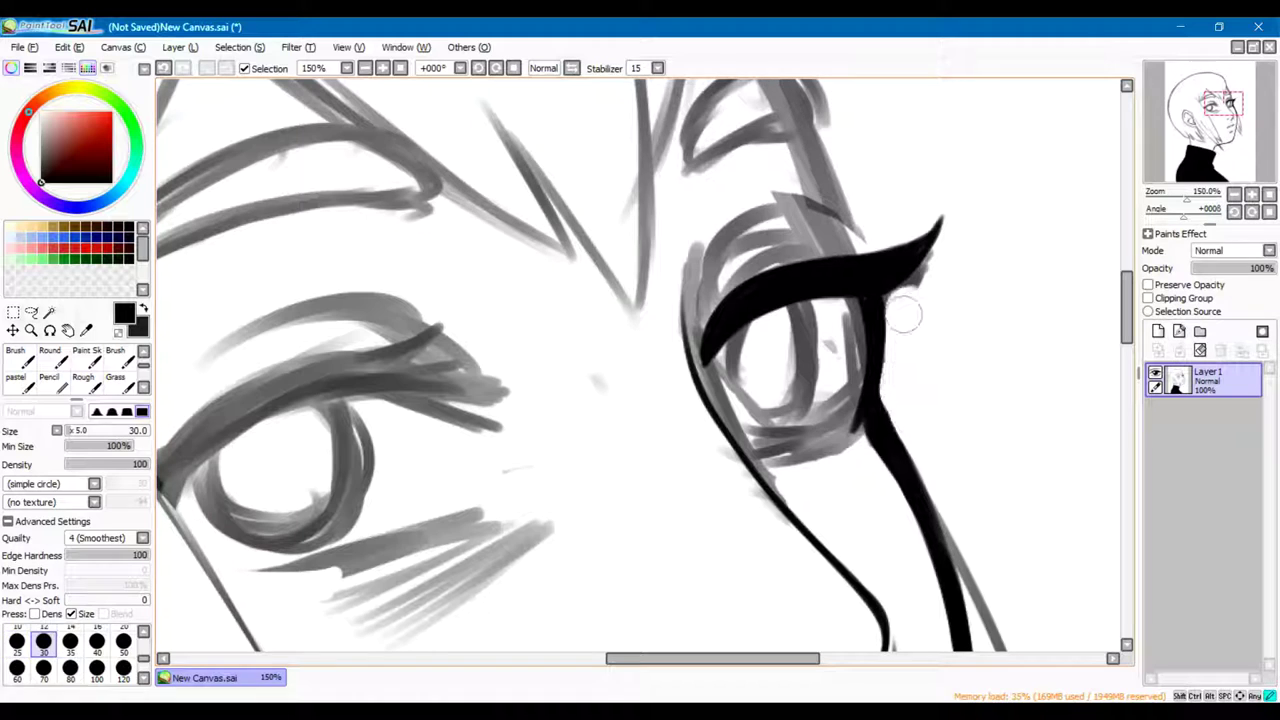
pyautogui.press('b')
pyautogui.moveTo(966, 200); pyautogui.dragTo(912, 262)
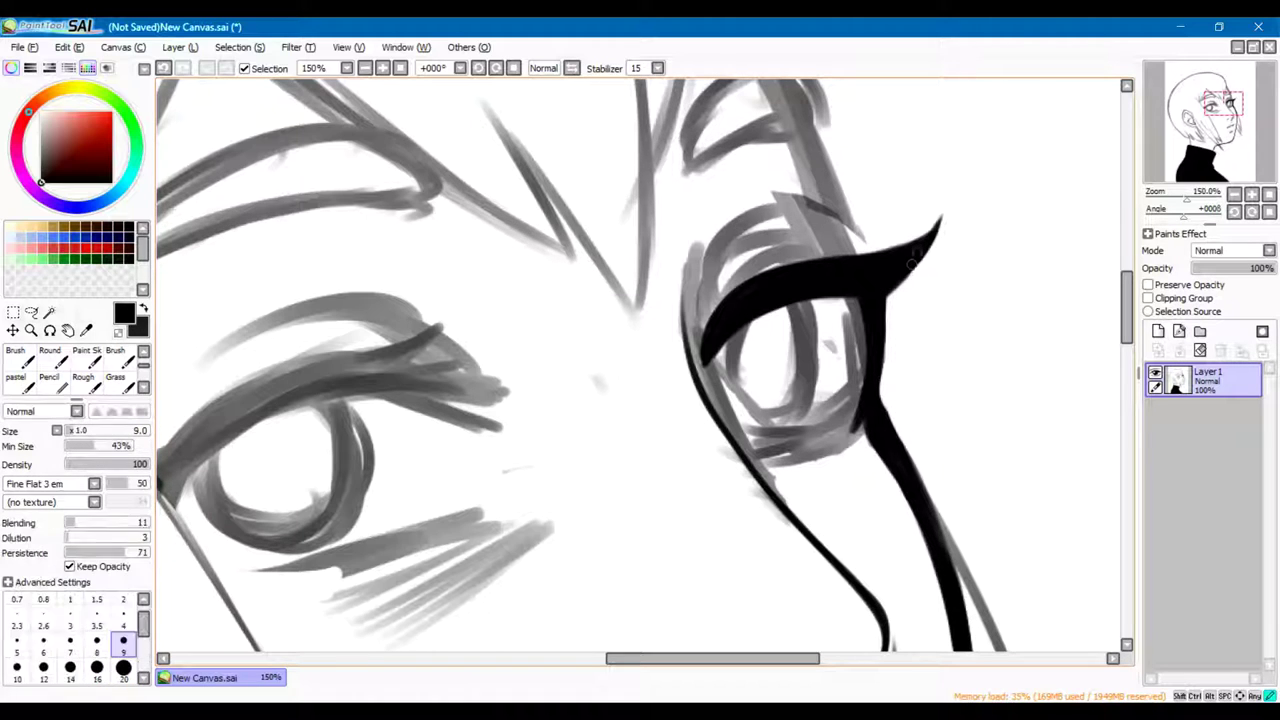
# Add a new layer and draw pointed black lashes along the far eye's outer side with a size 5 brush
pyautogui.hotkey('ctrl', 'shift', 'n')
pyautogui.moveTo(880, 205)
pyautogui.mouseDown()
pyautogui.moveTo(840, 255)
pyautogui.moveTo(855, 258)
pyautogui.mouseUp()
pyautogui.click(16, 640)
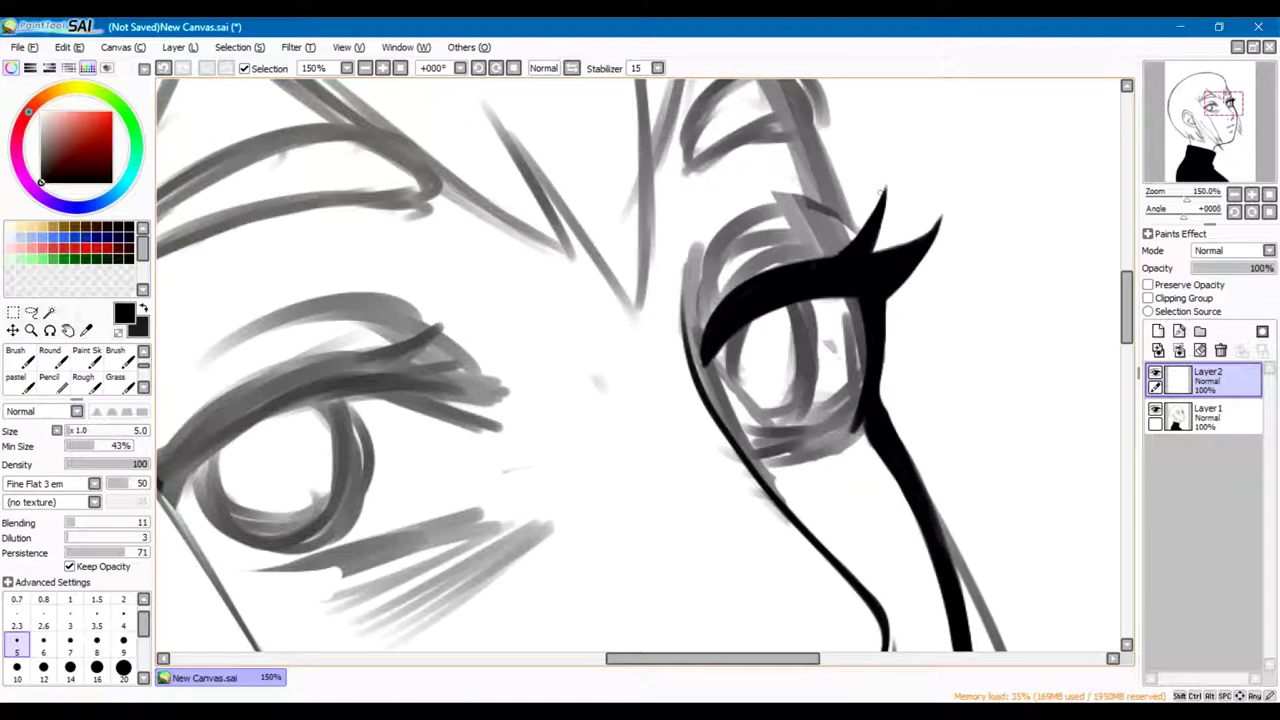
pyautogui.moveTo(920, 306); pyautogui.dragTo(880, 350)
pyautogui.scroll(-3, 886, 383)
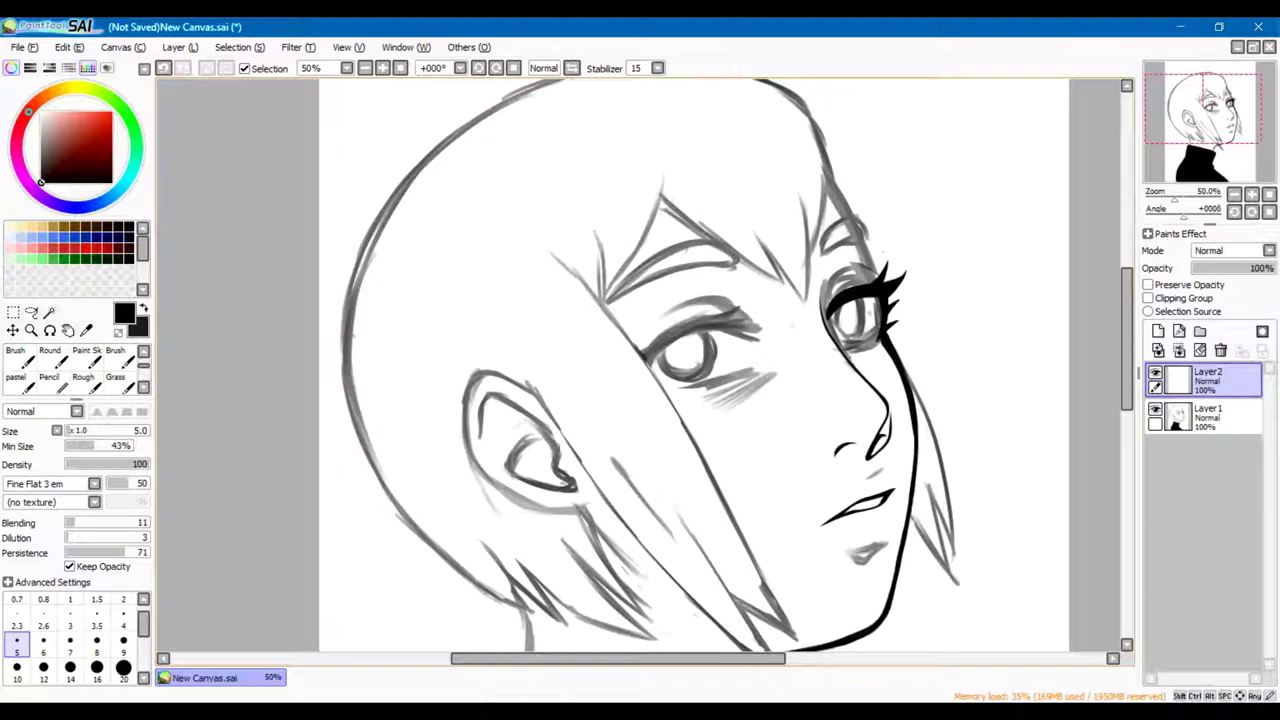
# Set the stabilizer to S-7 and ink the far eye's upper eyelid crease and lower lid line
pyautogui.scroll(3, 757, 410)
pyautogui.click(657, 68)
pyautogui.click(640, 356)
pyautogui.moveTo(752, 410)
pyautogui.mouseDown()
pyautogui.moveTo(830, 242)
pyautogui.moveTo(806, 264)
pyautogui.mouseUp()
pyautogui.press('e')
pyautogui.press('e')
pyautogui.moveTo(750, 370)
pyautogui.mouseDown()
pyautogui.moveTo(760, 322)
pyautogui.moveTo(845, 248)
pyautogui.moveTo(790, 280)
pyautogui.mouseUp()
pyautogui.press('e')
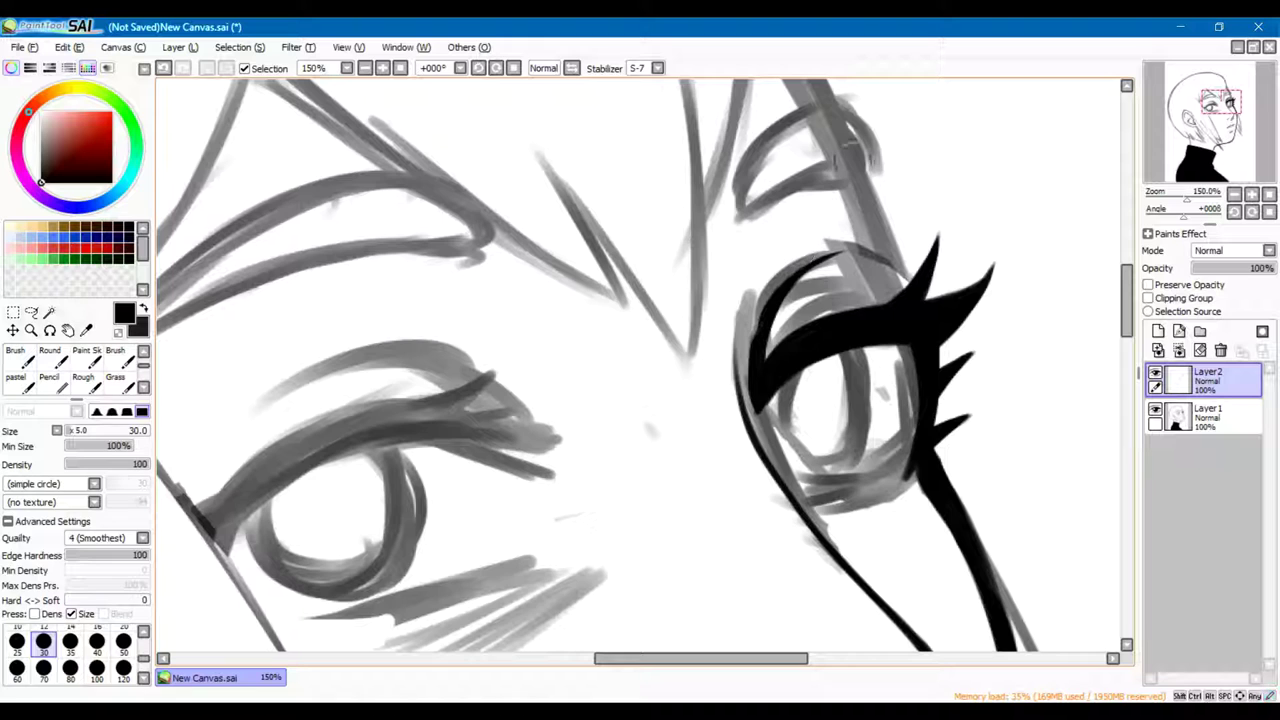
pyautogui.press('e')
pyautogui.moveTo(755, 338); pyautogui.dragTo(771, 300)
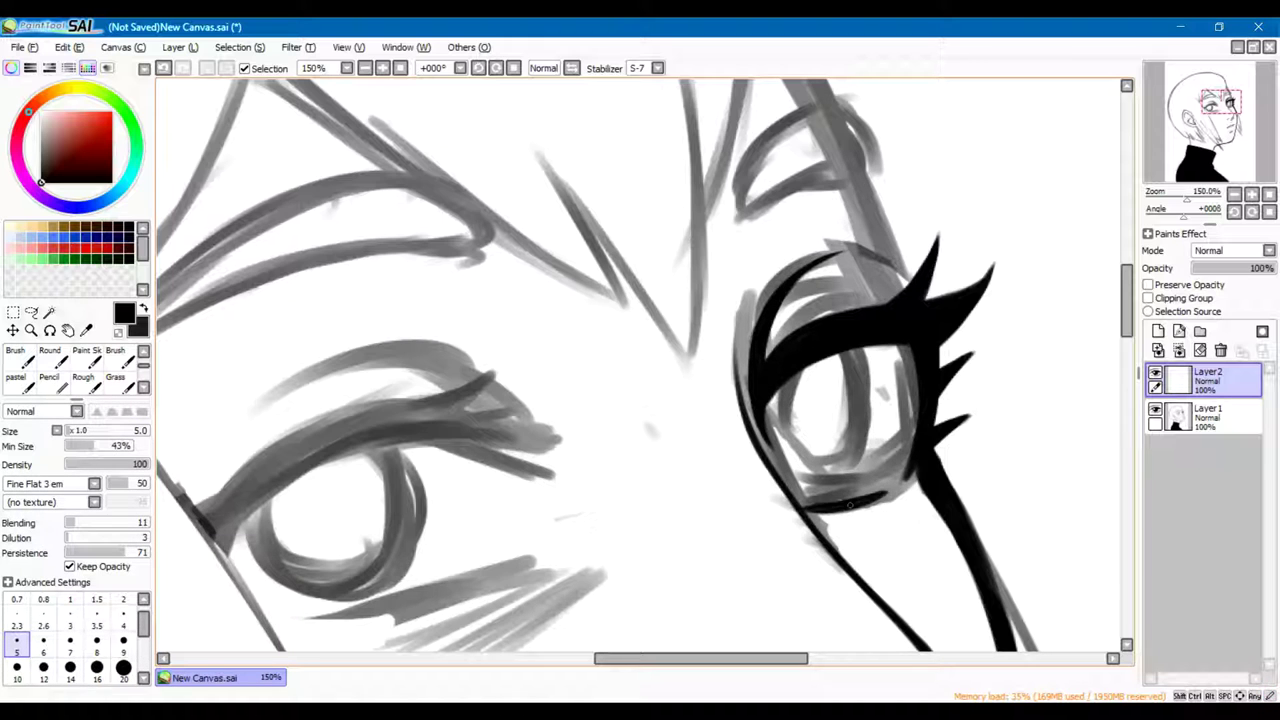
# Ink the short curved line between nose and mouth and erase the grey sketch around it on Layer1
pyautogui.scroll(-3, 824, 454)
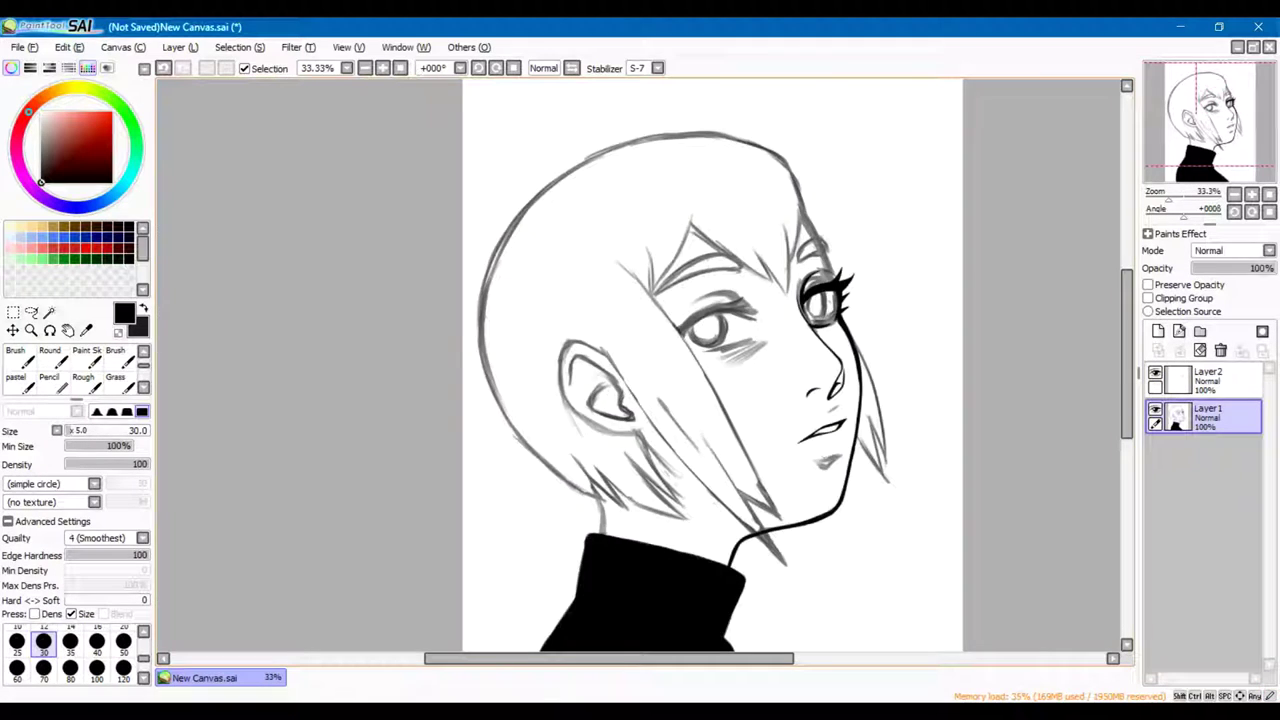
pyautogui.scroll(3, 788, 335)
pyautogui.moveTo(803, 338); pyautogui.dragTo(745, 358)
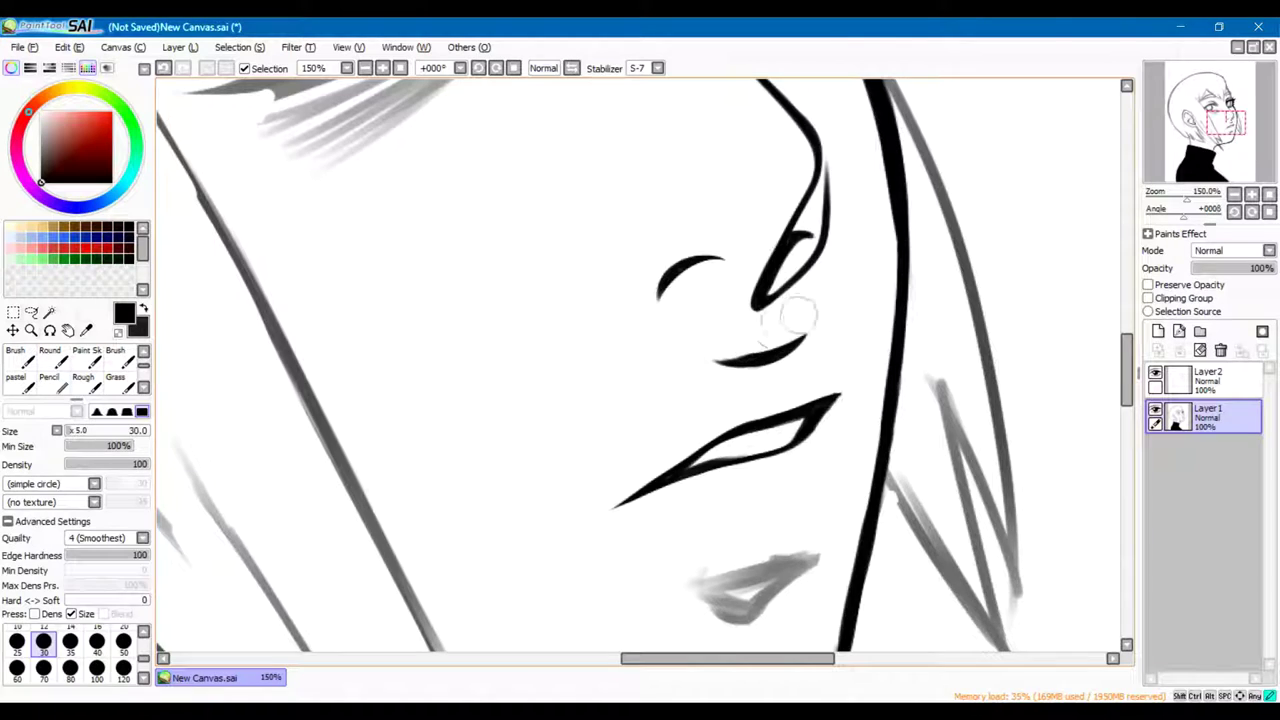
pyautogui.scroll(-2, 640, 370)
# Ink the lower-lip shadow as a tapered black shape on Layer2 with a size 9 brush
pyautogui.click(1207, 378)
pyautogui.click(123, 640)
pyautogui.moveTo(785, 420); pyautogui.dragTo(848, 398)
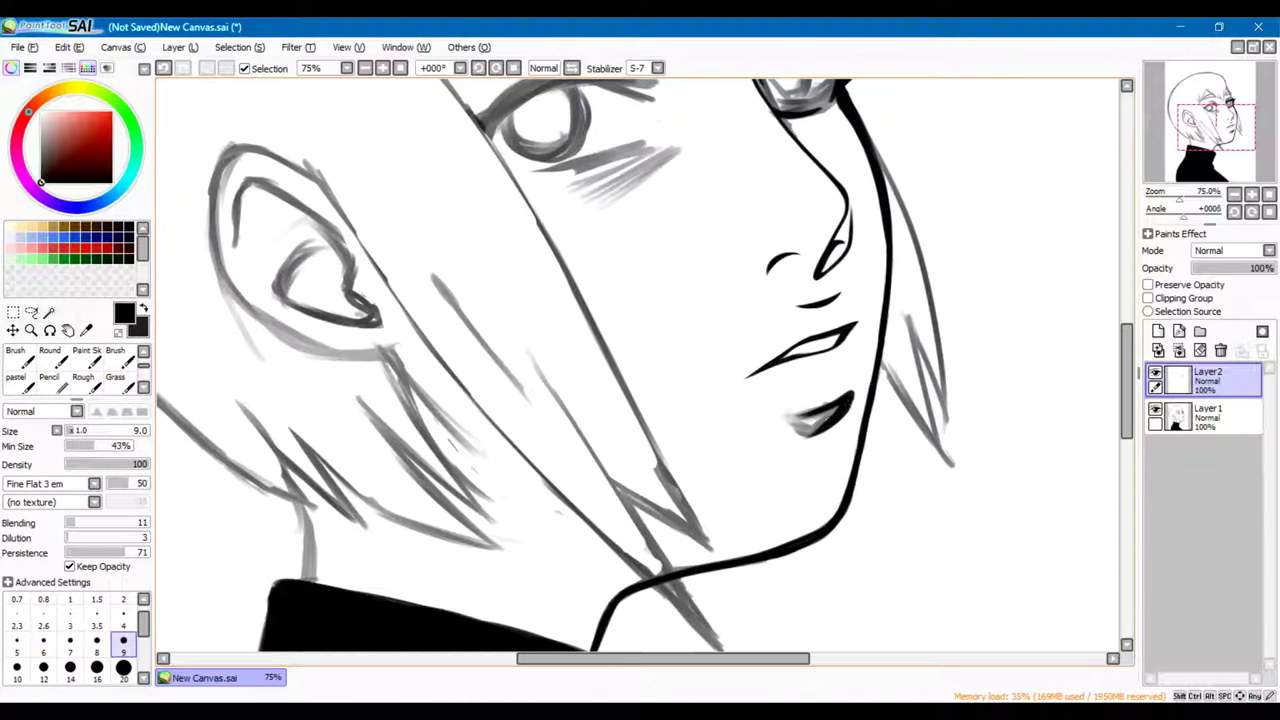
pyautogui.moveTo(790, 425); pyautogui.dragTo(840, 405)
pyautogui.scroll(1, 825, 350)
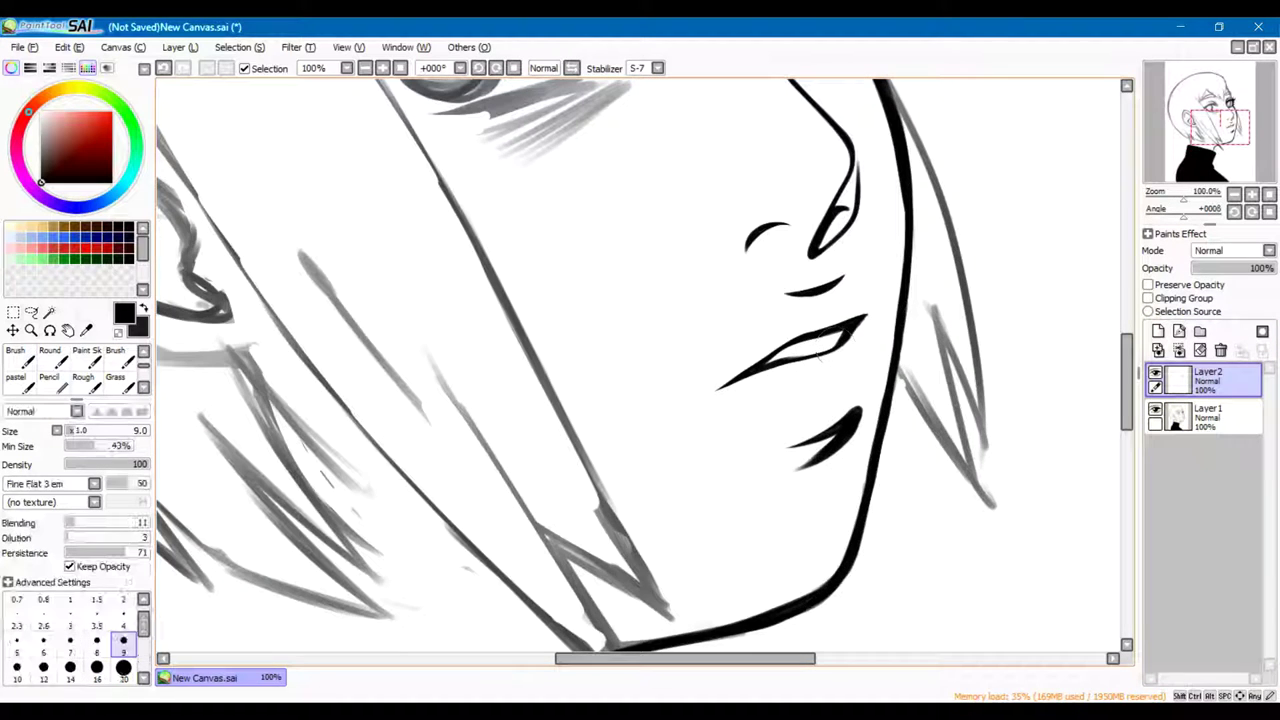
# Erase the grey iris and eyelid sketch inside the far eye on Layer1 and mirror the canvas view
pyautogui.moveTo(700, 300); pyautogui.dragTo(730, 480)
pyautogui.scroll(1, 760, 300)
pyautogui.press('e')
pyautogui.click(1207, 415)
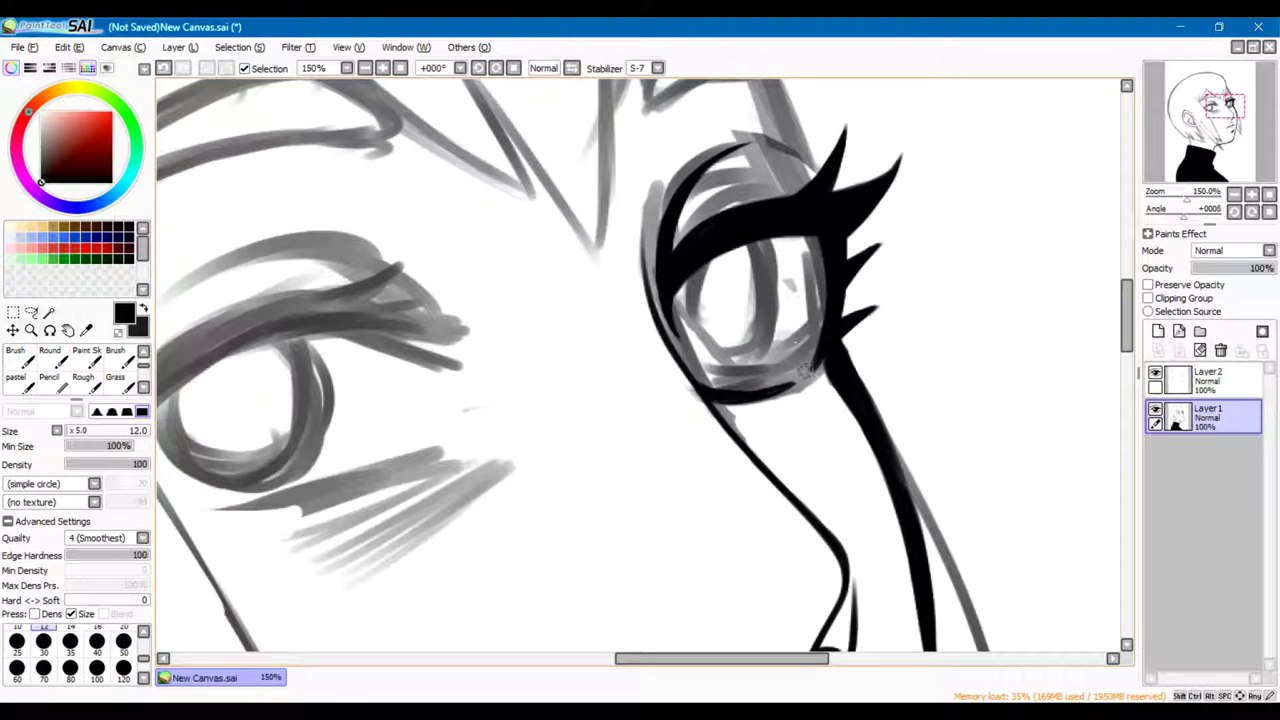
pyautogui.moveTo(811, 395); pyautogui.dragTo(820, 255)
pyautogui.press('h')
pyautogui.moveTo(465, 365)
pyautogui.mouseDown()
pyautogui.moveTo(470, 240)
pyautogui.moveTo(505, 245)
pyautogui.mouseUp()
pyautogui.moveTo(503, 338)
pyautogui.mouseDown()
pyautogui.moveTo(610, 290)
pyautogui.moveTo(520, 300)
pyautogui.moveTo(563, 180)
pyautogui.moveTo(600, 240)
pyautogui.moveTo(480, 150)
pyautogui.moveTo(505, 175)
pyautogui.mouseUp()
# Smooth and thicken the far eye's lash line towards its inner corner in black, and clean the lower lid edge
pyautogui.press(']')
pyautogui.press(']')
pyautogui.press('b')
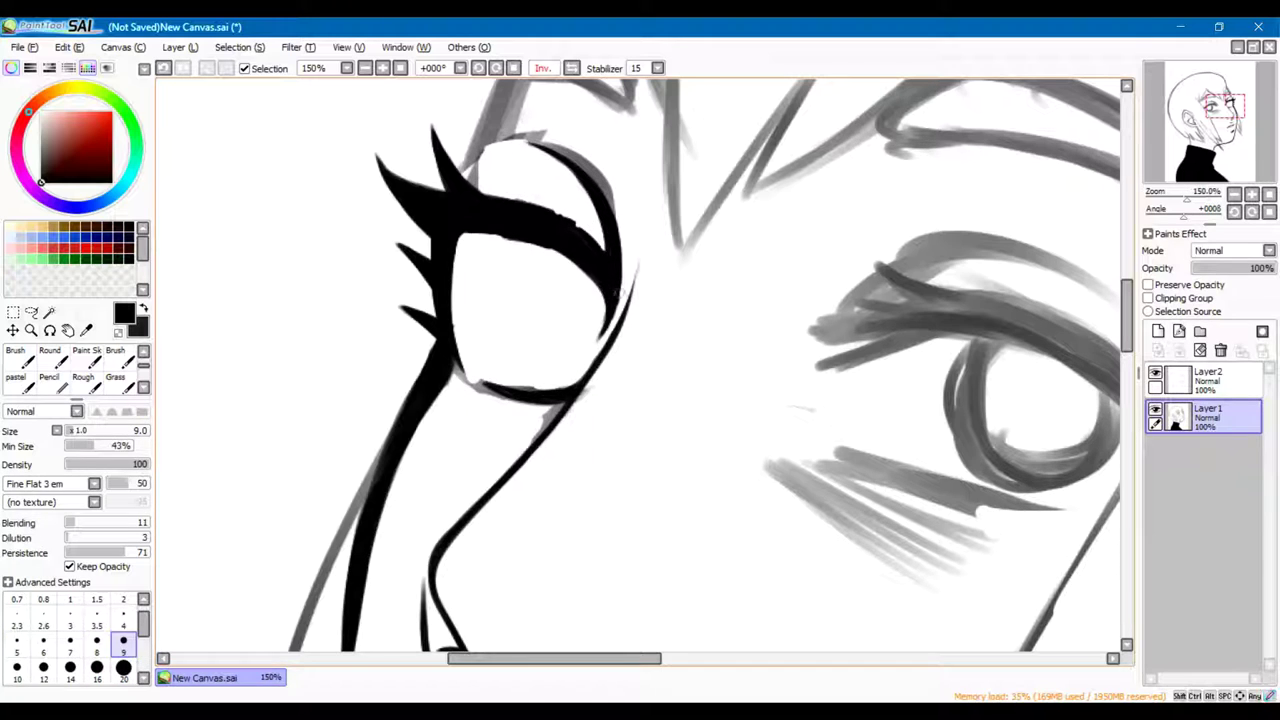
pyautogui.moveTo(468, 240); pyautogui.dragTo(600, 245)
pyautogui.moveTo(612, 290)
pyautogui.mouseDown()
pyautogui.moveTo(592, 370)
pyautogui.moveTo(614, 328)
pyautogui.mouseUp()
pyautogui.press('n')
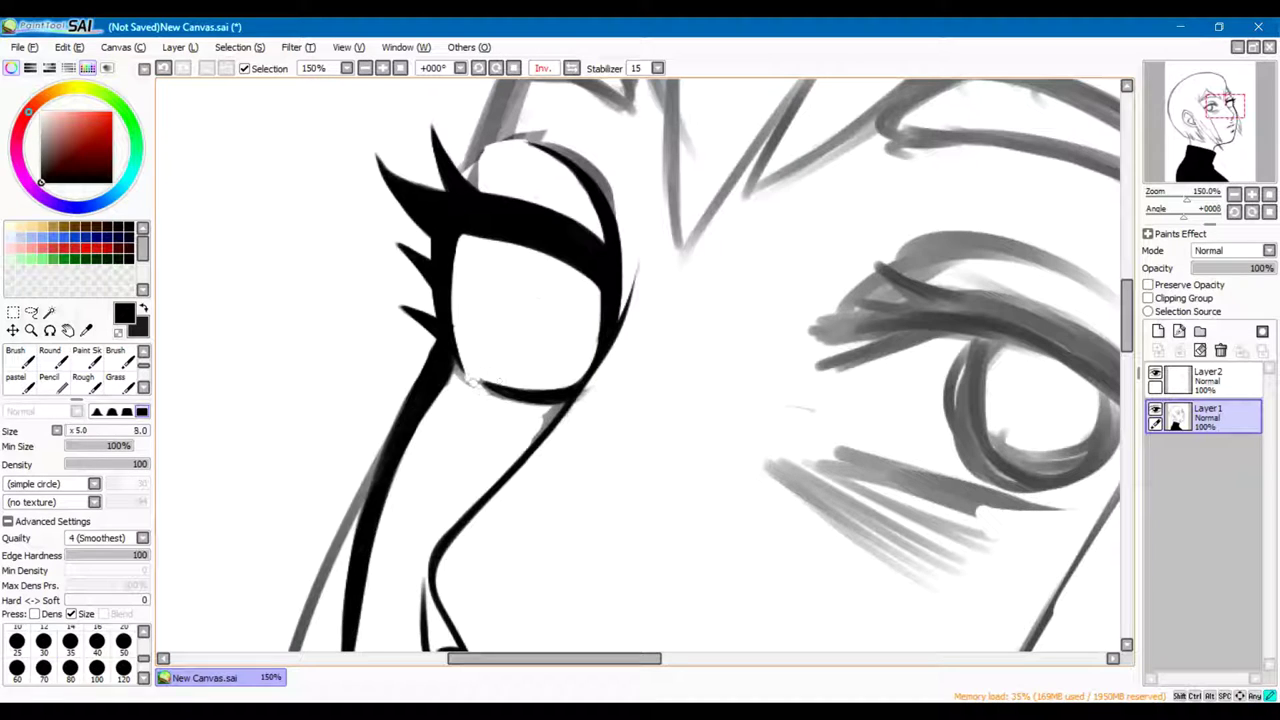
pyautogui.press('b')
pyautogui.press('n')
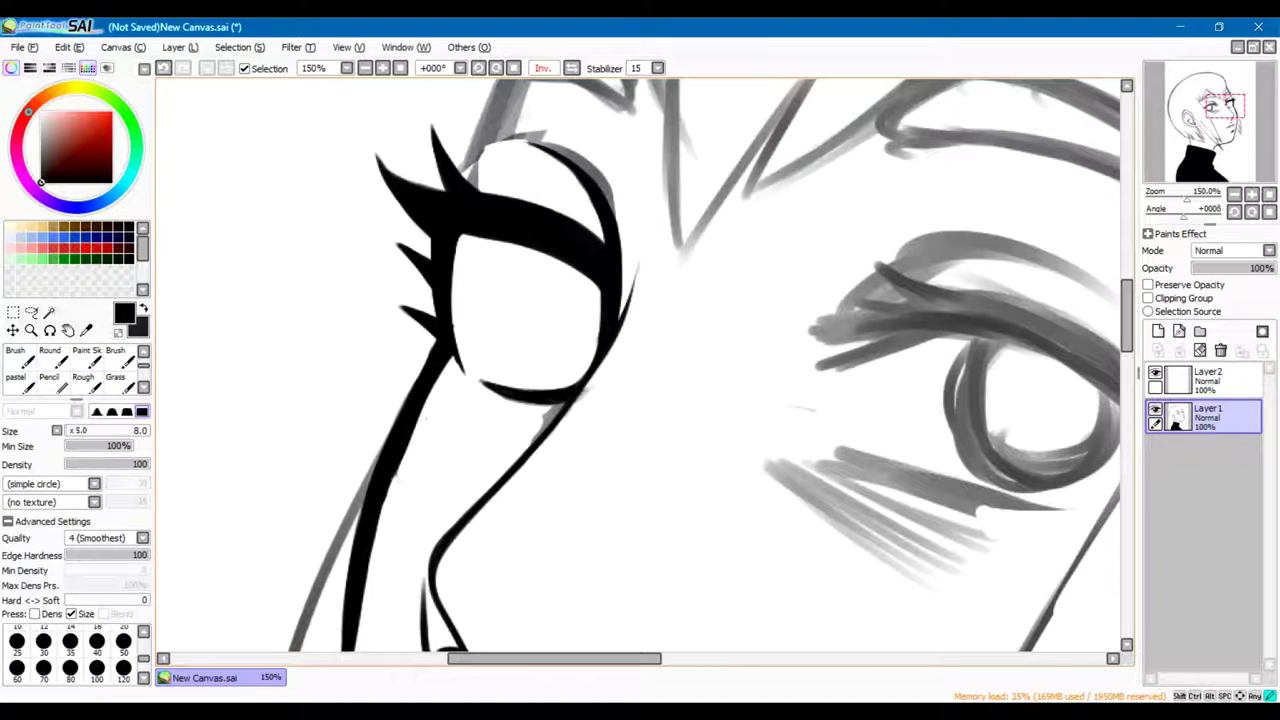
# Ink the curved iris outline inside the far eye with a size 6 brush and restore the unmirrored view
pyautogui.press('b')
pyautogui.scroll(2, 454, 383)
pyautogui.scroll(-3, 522, 376)
pyautogui.press('h')
pyautogui.press('h')
pyautogui.press('h')
pyautogui.scroll(4, 640, 320)
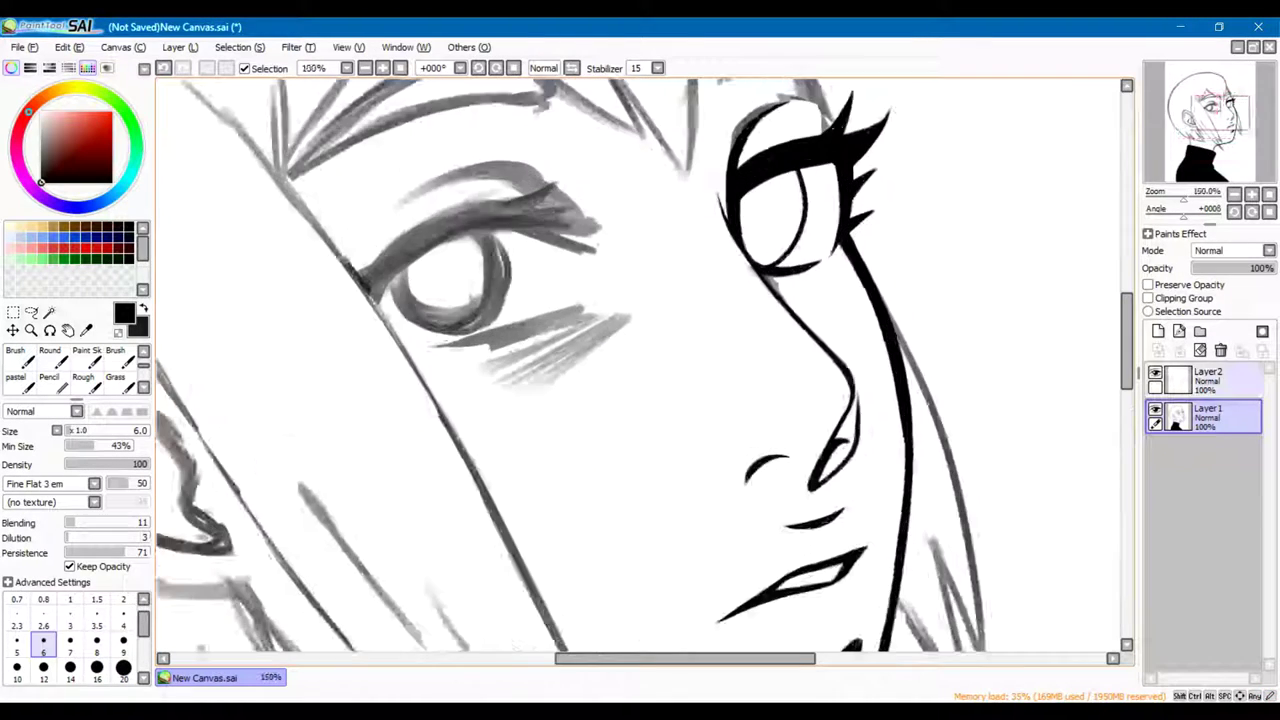
# Rework the nose-bridge line below the far eye's inner corner in black with a size 6 brush
pyautogui.press('n')
pyautogui.hotkey('ctrl', 'z')
pyautogui.press('b')
pyautogui.moveTo(716, 278); pyautogui.dragTo(864, 446)
pyautogui.press('n')
pyautogui.hotkey('ctrl', 'z')
pyautogui.press('b')
pyautogui.press('n')
pyautogui.hotkey('ctrl', 'z')
pyautogui.hotkey('ctrl', 'z')
pyautogui.press('b')
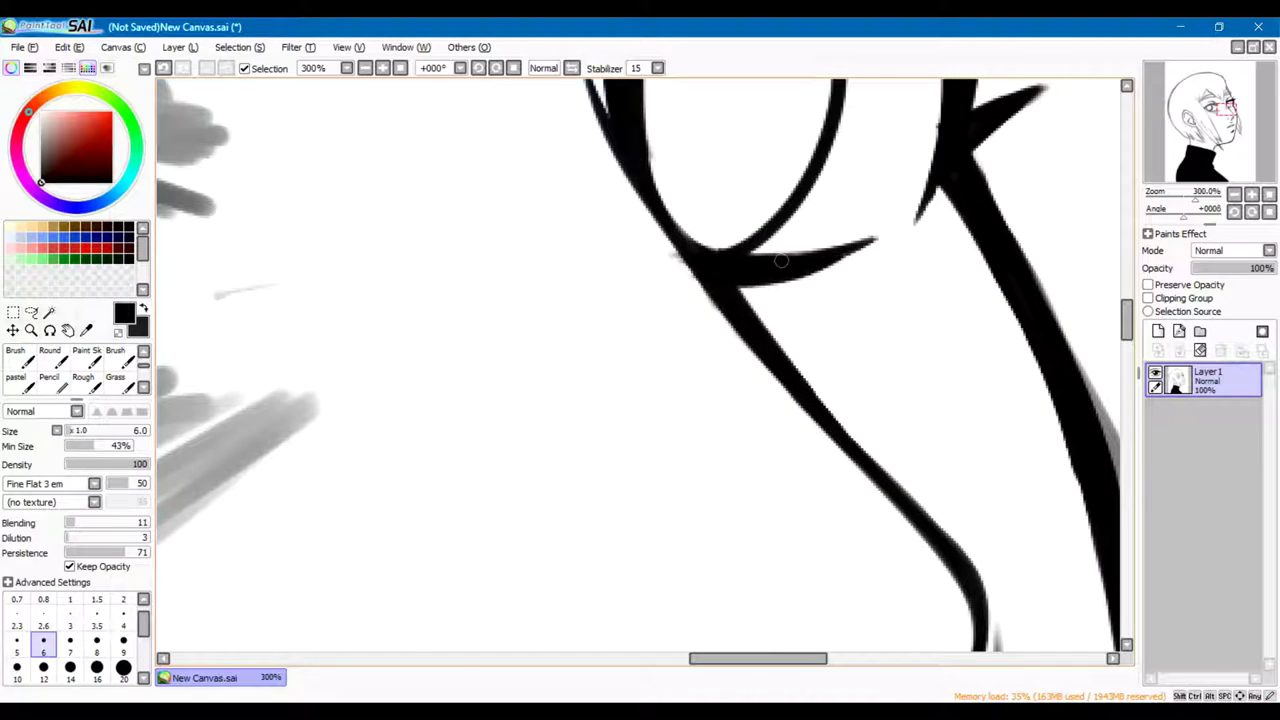
# Ink the far eyebrow as a solid black shape and the forehead contour running past it to the lashes
pyautogui.scroll(-4, 899, 223)
pyautogui.scroll(2, 780, 200)
pyautogui.hotkey('ctrl', 'y')
pyautogui.moveTo(812, 436); pyautogui.dragTo(648, 108)
pyautogui.moveTo(712, 245)
pyautogui.mouseDown()
pyautogui.moveTo(640, 360)
pyautogui.moveTo(712, 300)
pyautogui.moveTo(694, 284)
pyautogui.moveTo(722, 262)
pyautogui.moveTo(700, 250)
pyautogui.mouseUp()
pyautogui.press(']')
pyautogui.press(']')
pyautogui.press(']')
pyautogui.press(']')
pyautogui.press(']')
pyautogui.press(']')
pyautogui.press(']')
pyautogui.press(']')
# Erase the grey sketch around the far eyebrow and eyelid on Layer1 with a size 35 eraser
pyautogui.scroll(-3, 722, 262)
pyautogui.click(1207, 414)
pyautogui.press('e')
pyautogui.scroll(-1, 700, 250)
pyautogui.scroll(3, 720, 360)
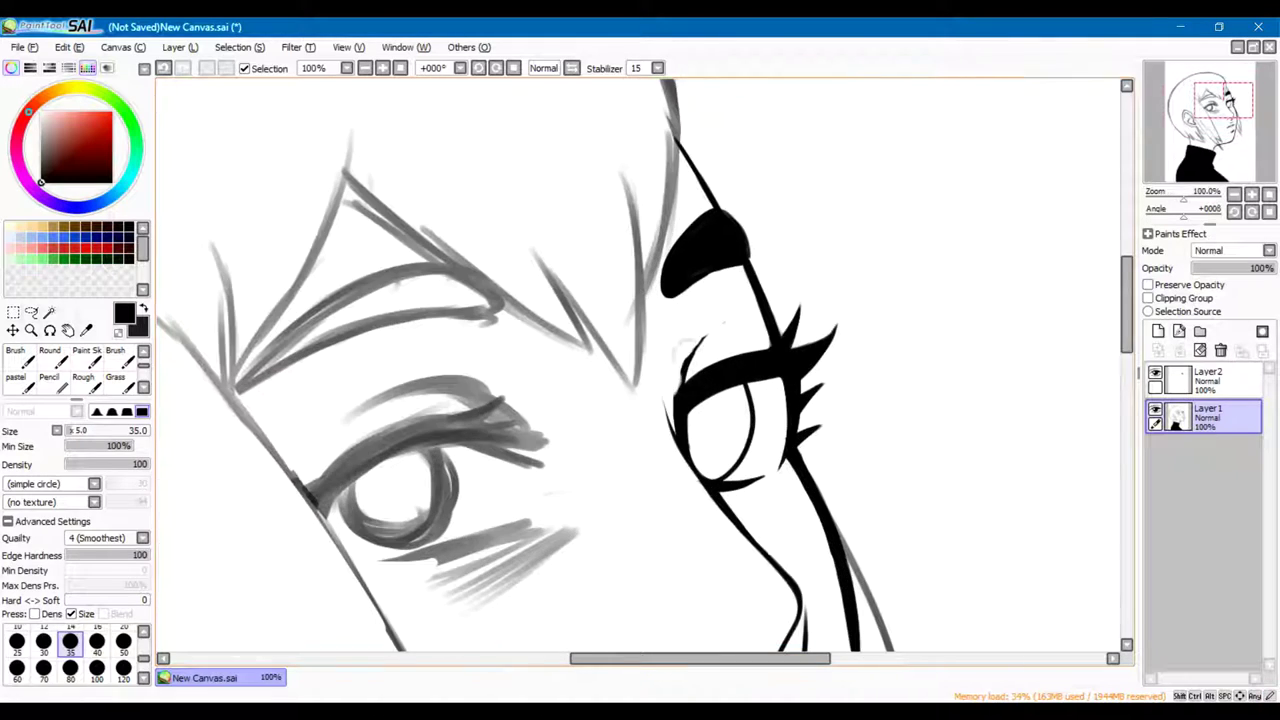
# Redraw the far eye's eyelid crease on Layer2 as a tapered black stroke with a size 9 brush
pyautogui.click(1207, 377)
pyautogui.press('b')
pyautogui.moveTo(726, 318); pyautogui.dragTo(676, 400)
pyautogui.press('b')
pyautogui.press('n')
pyautogui.press('b')
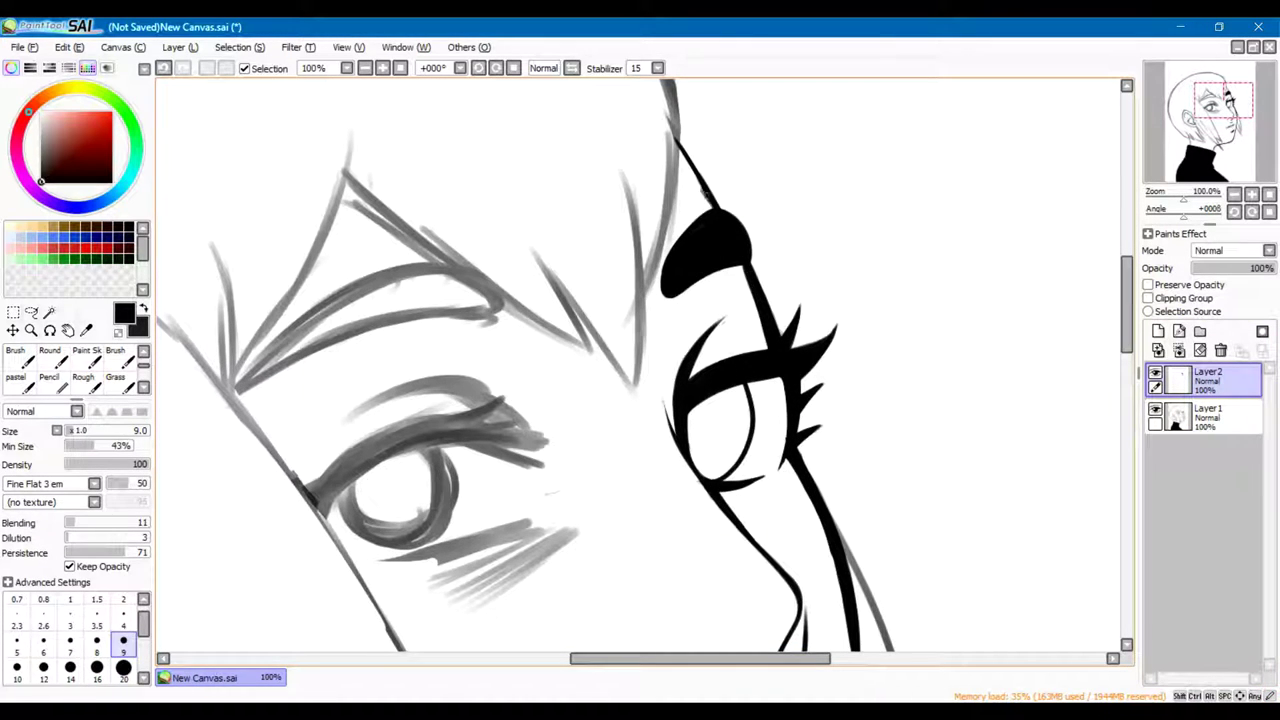
# Ink the pointed fringe strands over the forehead and the front curve of the head in black
pyautogui.scroll(-2, 640, 365)
pyautogui.scroll(1, 640, 365)
pyautogui.moveTo(772, 290); pyautogui.dragTo(762, 452)
pyautogui.moveTo(688, 350); pyautogui.dragTo(765, 455)
pyautogui.moveTo(548, 292); pyautogui.dragTo(740, 430)
pyautogui.moveTo(800, 262)
pyautogui.mouseDown()
pyautogui.moveTo(770, 160)
pyautogui.moveTo(700, 110)
pyautogui.mouseUp()
# Erase the grey sketch around the fringe and head curve with a size 100 eraser, then merge Layer2 into Layer1
pyautogui.click(1208, 415)
pyautogui.press('e')
pyautogui.moveTo(790, 150)
pyautogui.mouseDown()
pyautogui.moveTo(586, 286)
pyautogui.moveTo(710, 120)
pyautogui.mouseUp()
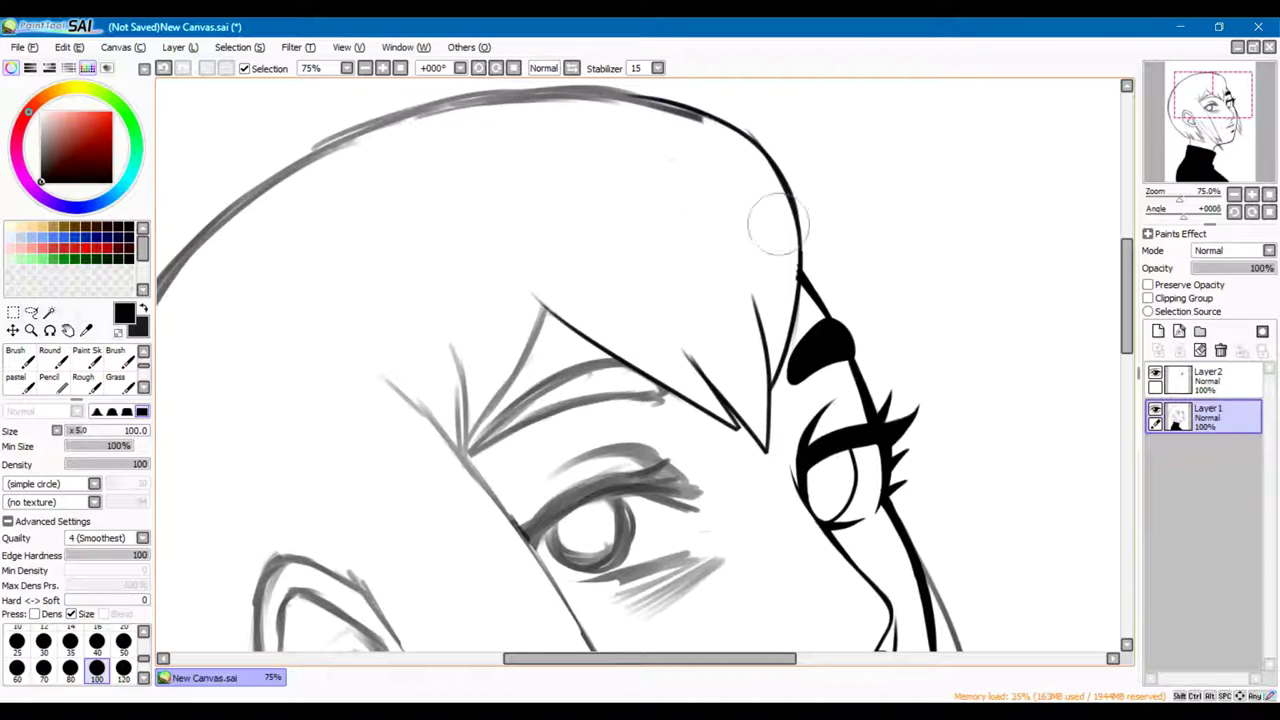
pyautogui.click(1208, 378)
pyautogui.click(1179, 349)
# Smooth the front head contour in black and erase the sketch remnants beside it and the eyebrow strand
pyautogui.press('n')
pyautogui.scroll(1, 800, 280)
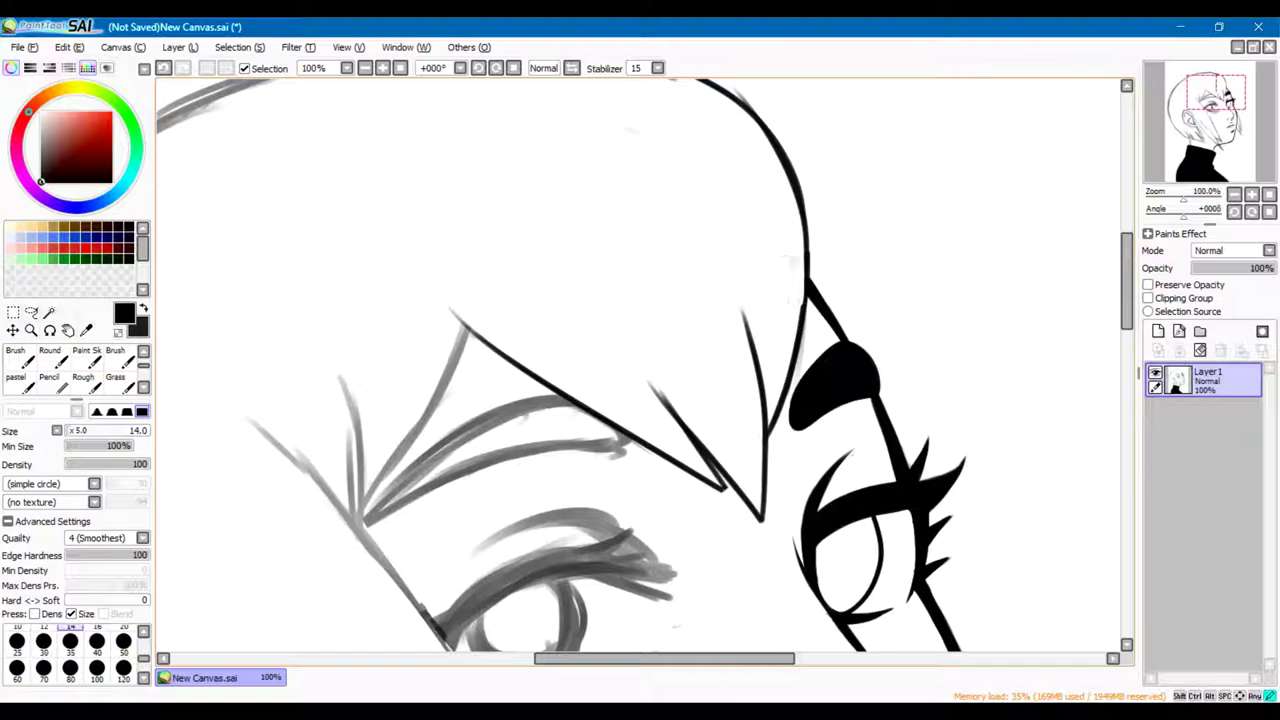
pyautogui.press('b')
pyautogui.moveTo(775, 135); pyautogui.dragTo(800, 250)
pyautogui.press('e')
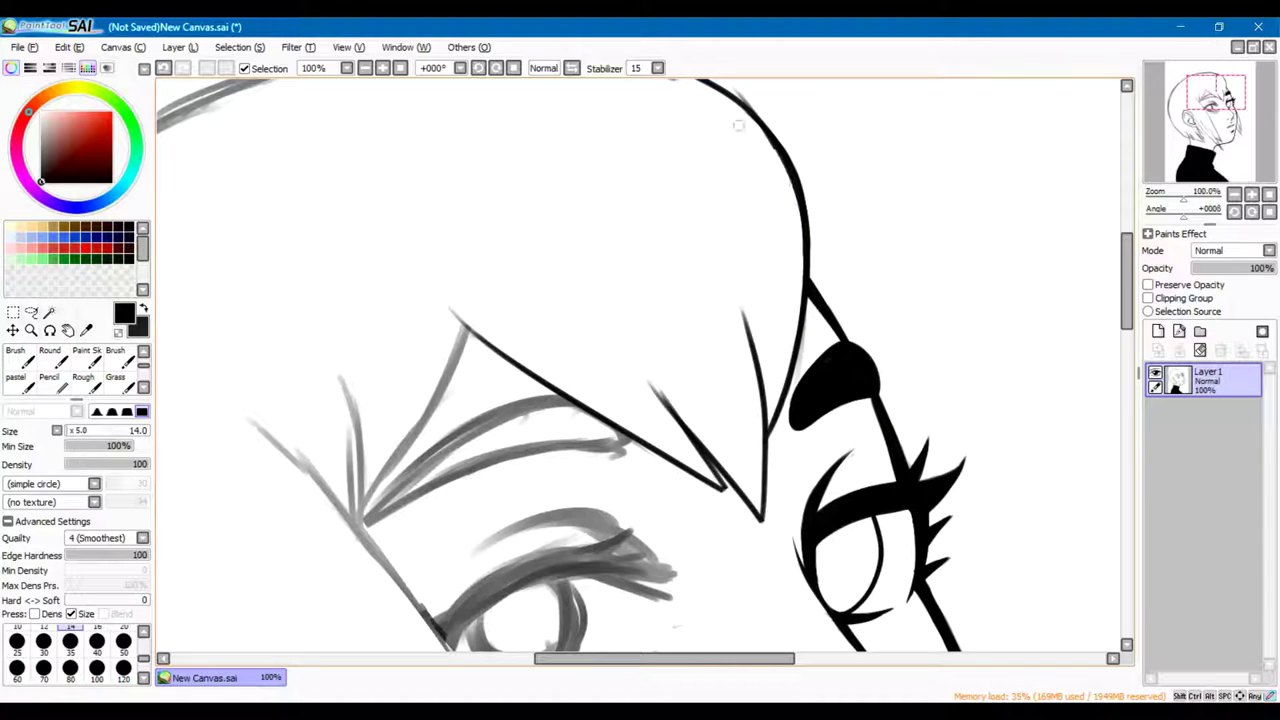
pyautogui.press('b')
pyautogui.press('e')
pyautogui.moveTo(800, 325); pyautogui.dragTo(790, 420)
pyautogui.press('b')
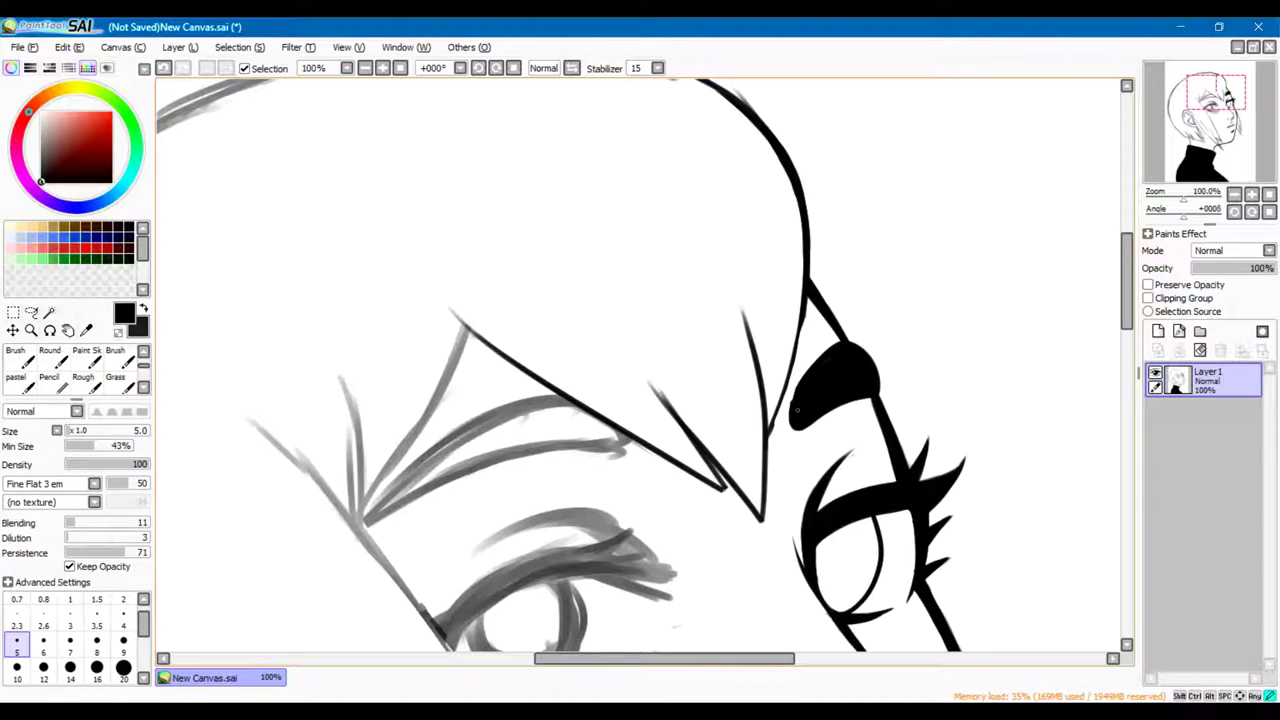
# Mirror the canvas view, add a black pupil dot to the far eye and close its lower lid line
pyautogui.scroll(-3, 640, 360)
pyautogui.press('h')
pyautogui.scroll(5, 640, 400)
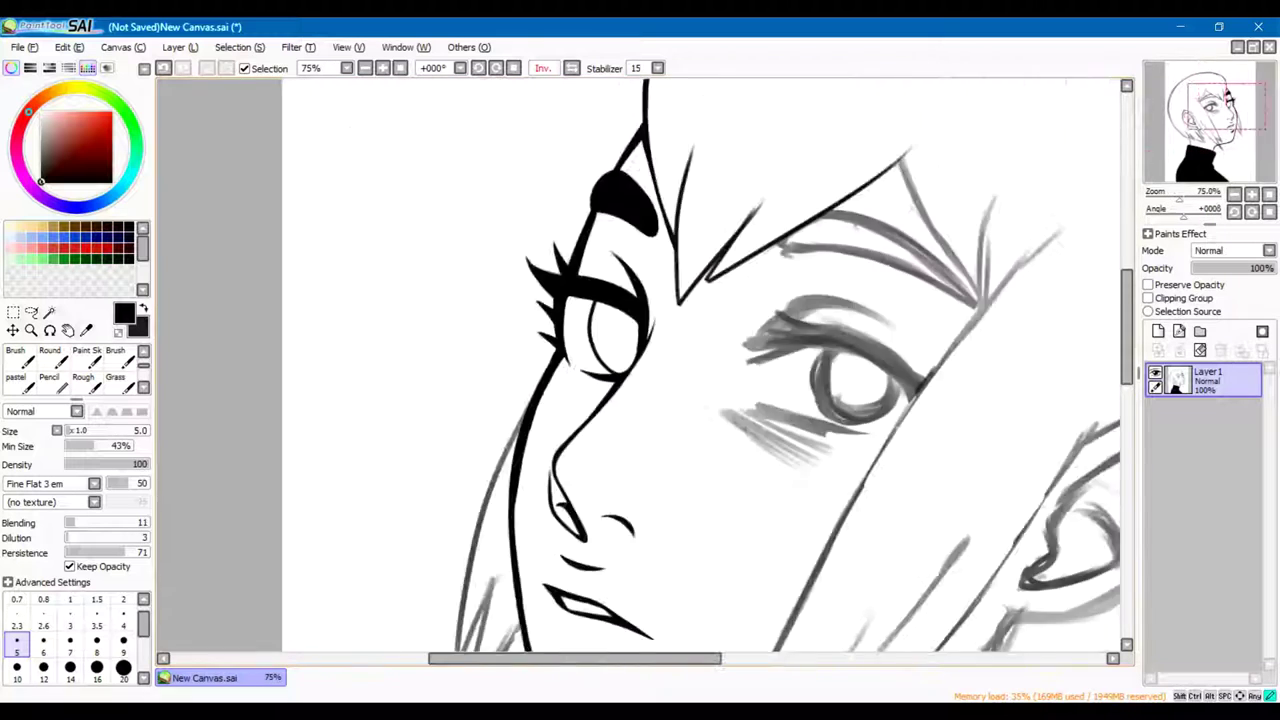
pyautogui.press('n')
pyautogui.click(641, 350)
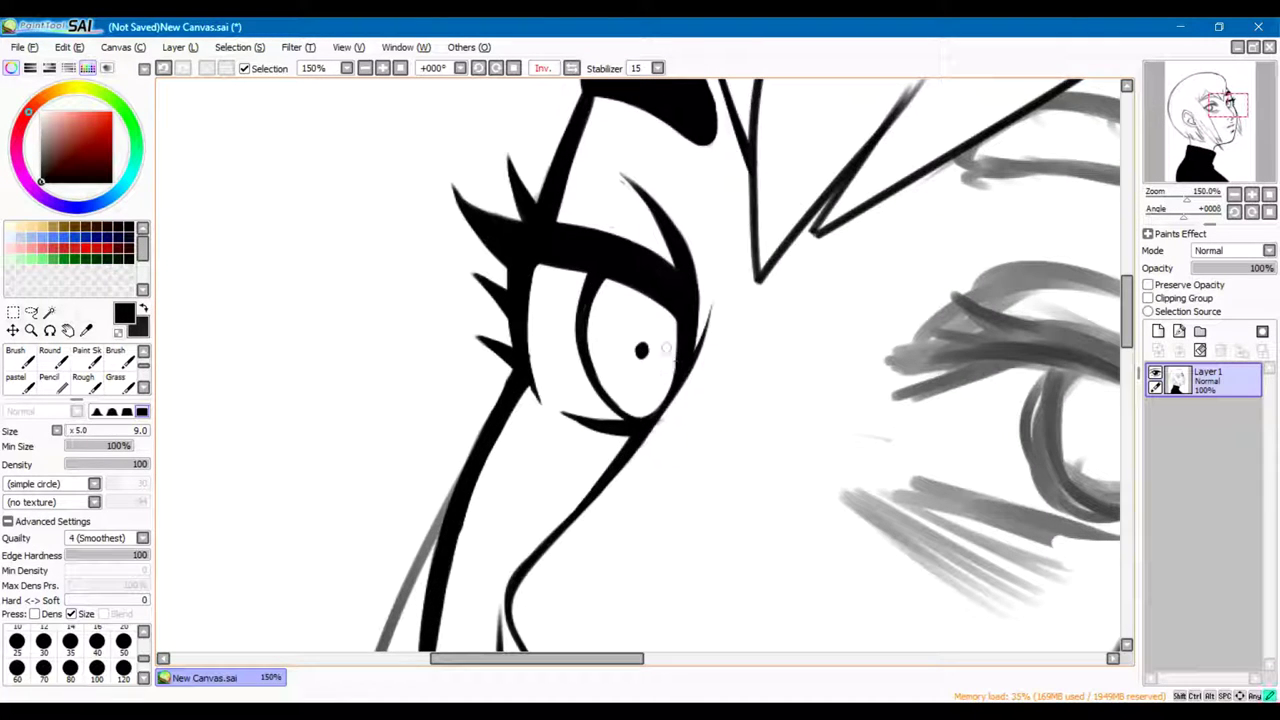
pyautogui.press('b')
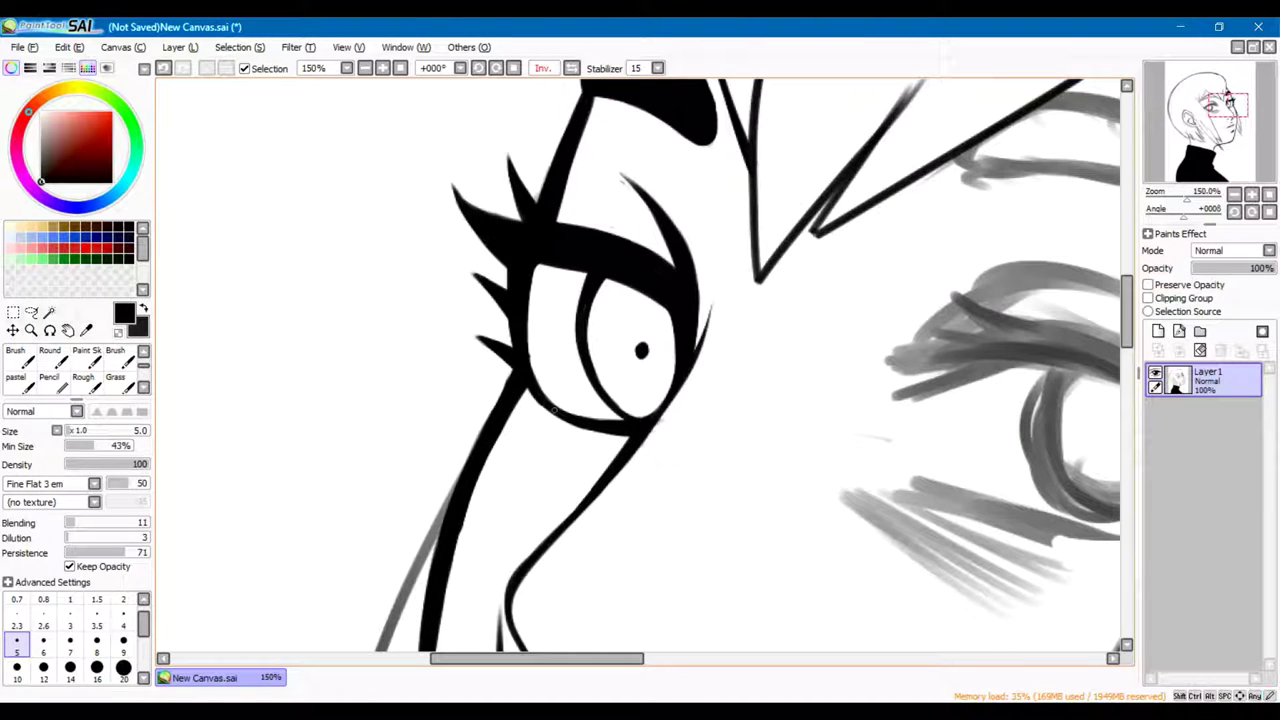
pyautogui.scroll(-2, 405, 382)
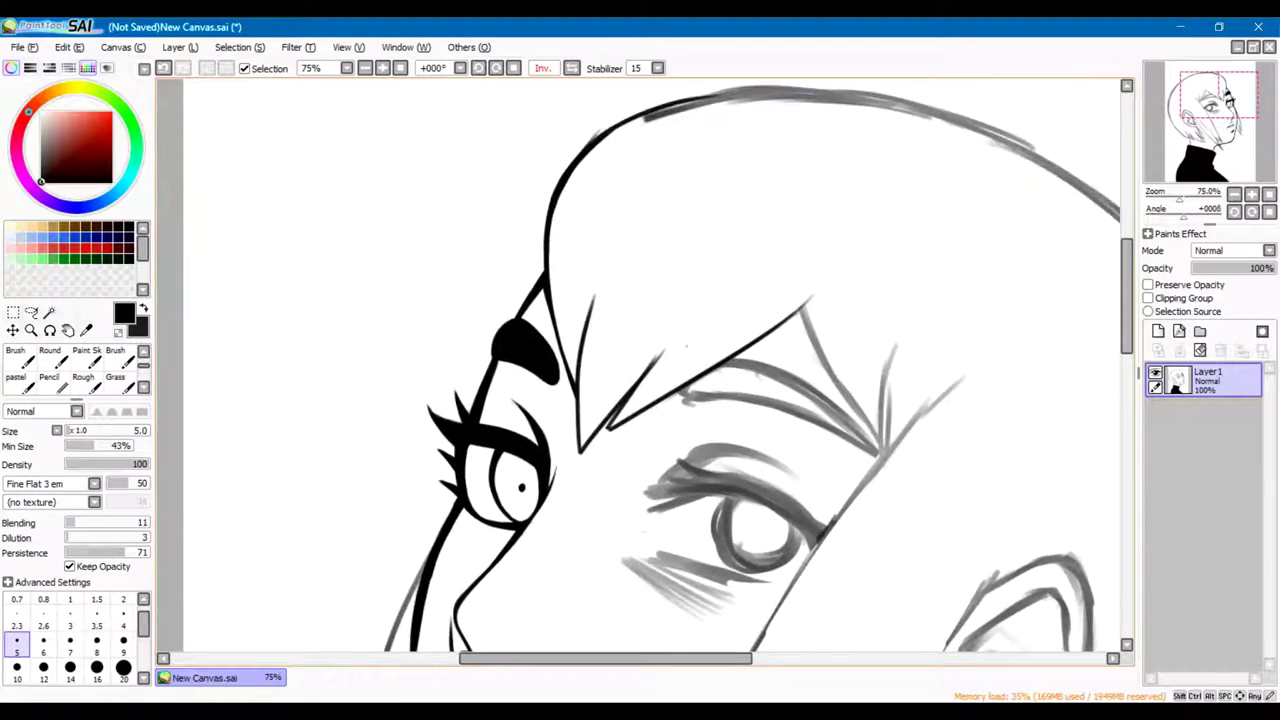
# Refine and thicken the pointed fringe strands above the far eye in black with a size 5 brush
pyautogui.scroll(2, 651, 347)
pyautogui.moveTo(735, 281); pyautogui.dragTo(660, 365)
pyautogui.press('n')
pyautogui.hotkey('ctrl', 'z')
pyautogui.press('b')
pyautogui.moveTo(538, 527); pyautogui.dragTo(692, 312)
pyautogui.press('n')
pyautogui.press('b')
pyautogui.moveTo(608, 436); pyautogui.dragTo(682, 330)
pyautogui.moveTo(512, 294); pyautogui.dragTo(554, 192)
pyautogui.press('n')
pyautogui.press('b')
pyautogui.moveTo(493, 460); pyautogui.dragTo(495, 572)
pyautogui.scroll(-5, 640, 380)
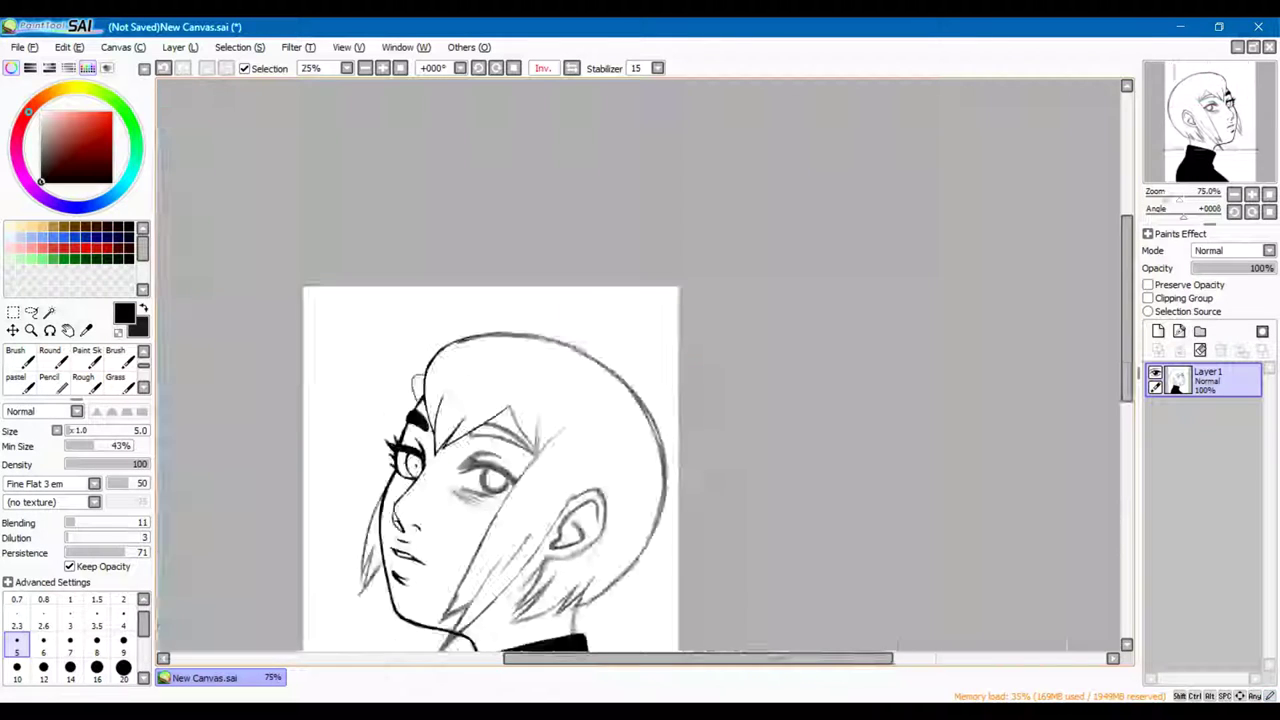
# Add a new layer, ink the pointed fringe strand beyond the near eyebrow's outer end with a size 5 brush, and trim its edges
pyautogui.scroll(3, 640, 380)
pyautogui.moveTo(760, 375); pyautogui.dragTo(632, 490)
pyautogui.moveTo(660, 322); pyautogui.dragTo(608, 508)
pyautogui.hotkey('ctrl', 'shift', 'n')
pyautogui.press('e')
pyautogui.moveTo(690, 420); pyautogui.dragTo(635, 480)
pyautogui.press('n')
pyautogui.moveTo(652, 350)
pyautogui.mouseDown()
pyautogui.moveTo(598, 524)
pyautogui.moveTo(679, 305)
pyautogui.moveTo(638, 398)
pyautogui.mouseUp()
pyautogui.press('e')
pyautogui.press('n')
pyautogui.hotkey('ctrl', 'z')
pyautogui.press('e')
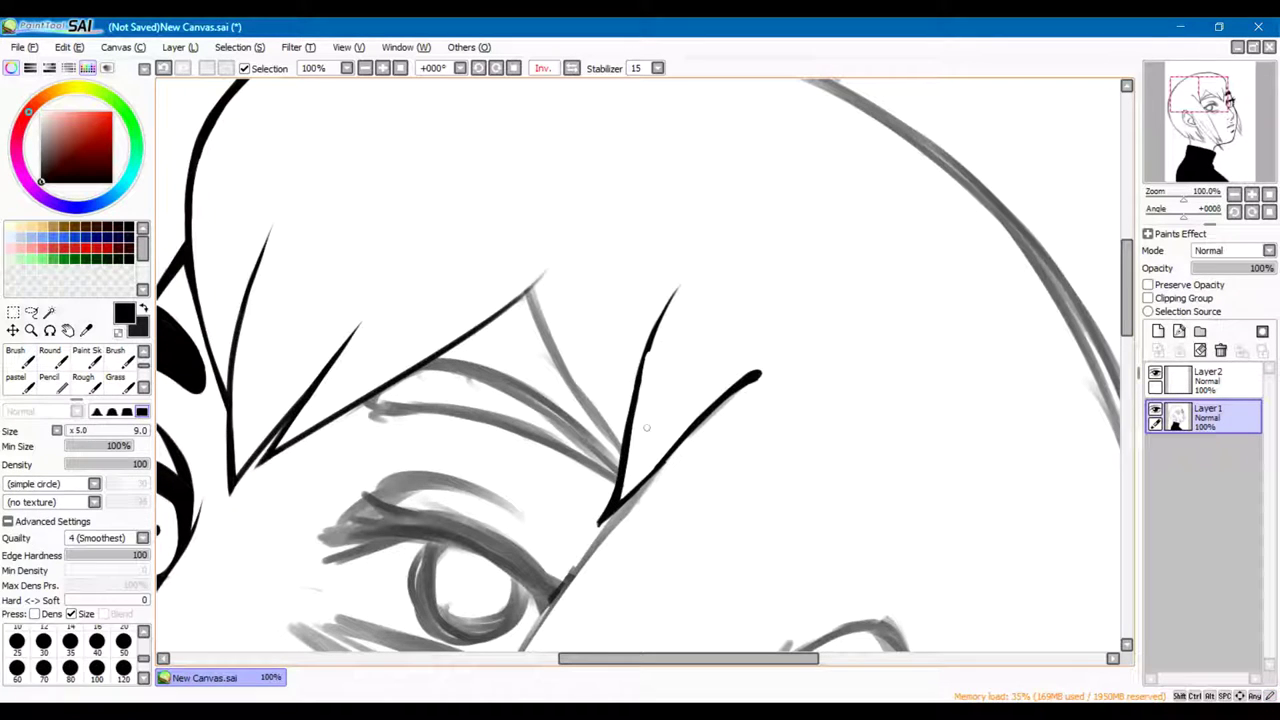
pyautogui.press('n')
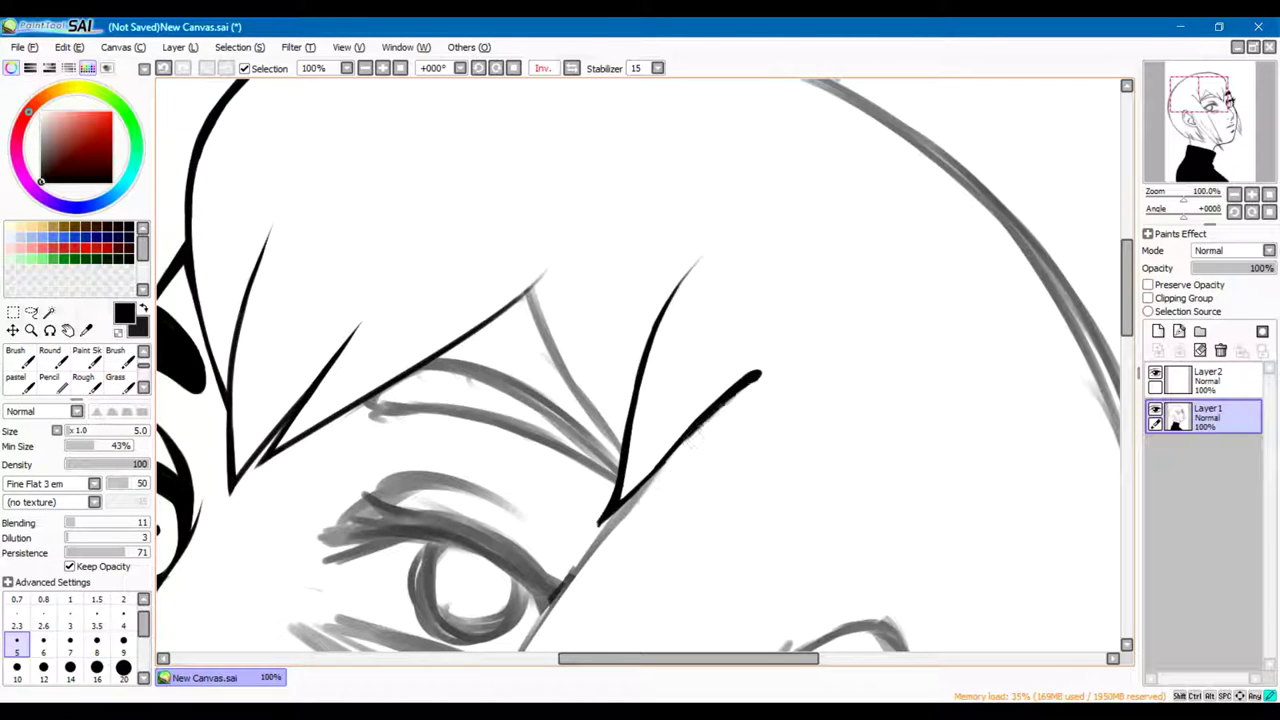
pyautogui.press('e')
# Extend the long fringe line upward, ink the curved strand over the near eyebrow on Layer2, and erase its grey sketch on Layer1
pyautogui.moveTo(533, 286)
pyautogui.mouseDown()
pyautogui.moveTo(595, 381)
pyautogui.moveTo(519, 311)
pyautogui.moveTo(527, 300)
pyautogui.moveTo(579, 425)
pyautogui.moveTo(606, 442)
pyautogui.moveTo(605, 218)
pyautogui.mouseUp()
pyautogui.click(1207, 378)
pyautogui.press('n')
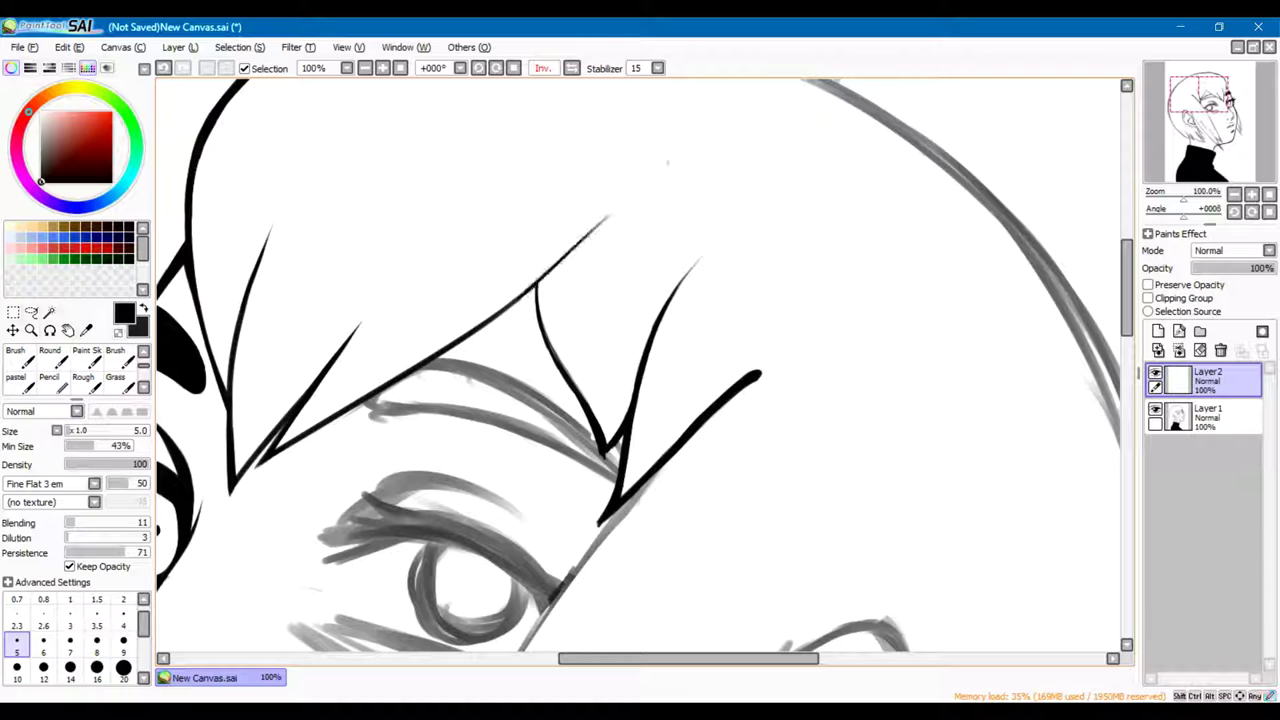
pyautogui.click(1207, 415)
pyautogui.press('e')
pyautogui.moveTo(455, 345)
pyautogui.mouseDown()
pyautogui.moveTo(570, 300)
pyautogui.moveTo(530, 290)
pyautogui.mouseUp()
pyautogui.moveTo(560, 350); pyautogui.dragTo(630, 470)
pyautogui.click(1207, 378)
pyautogui.press('n')
pyautogui.moveTo(630, 412); pyautogui.dragTo(612, 490)
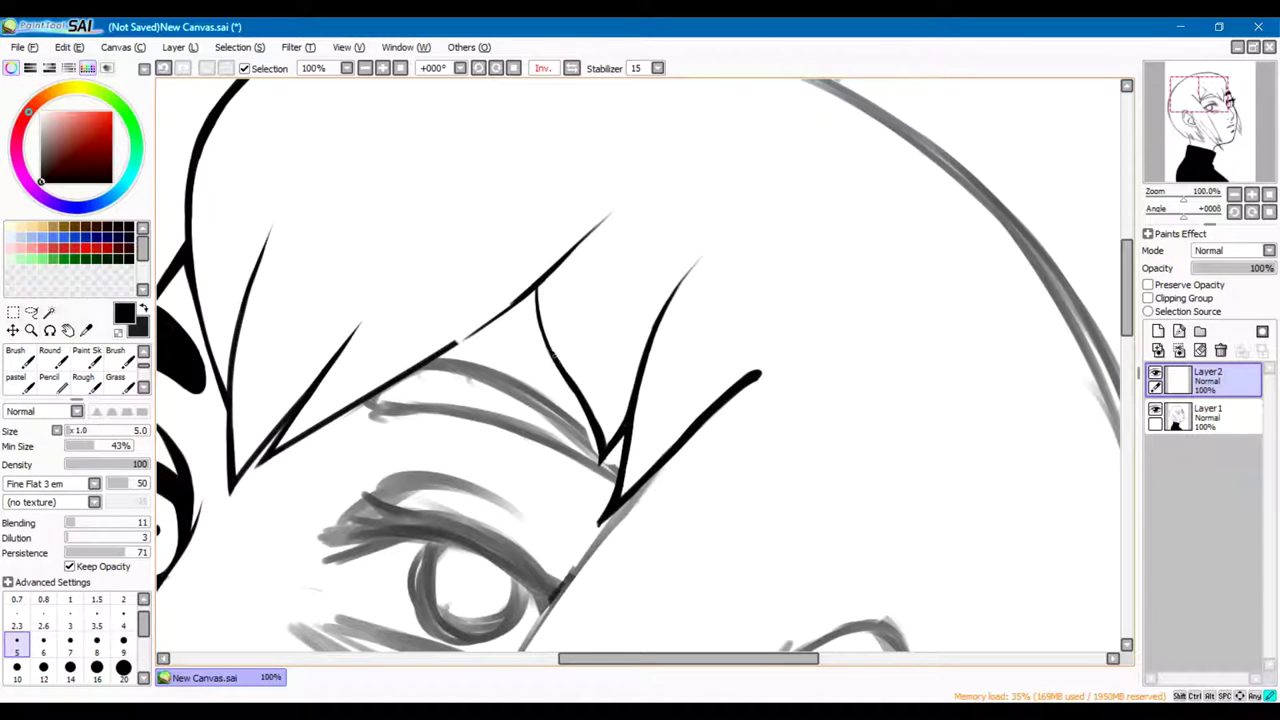
# Reshape the top of the curved strand so it flows into the long fringe line, and taper the line in black
pyautogui.press('e')
pyautogui.moveTo(563, 289); pyautogui.dragTo(571, 372)
pyautogui.press('n')
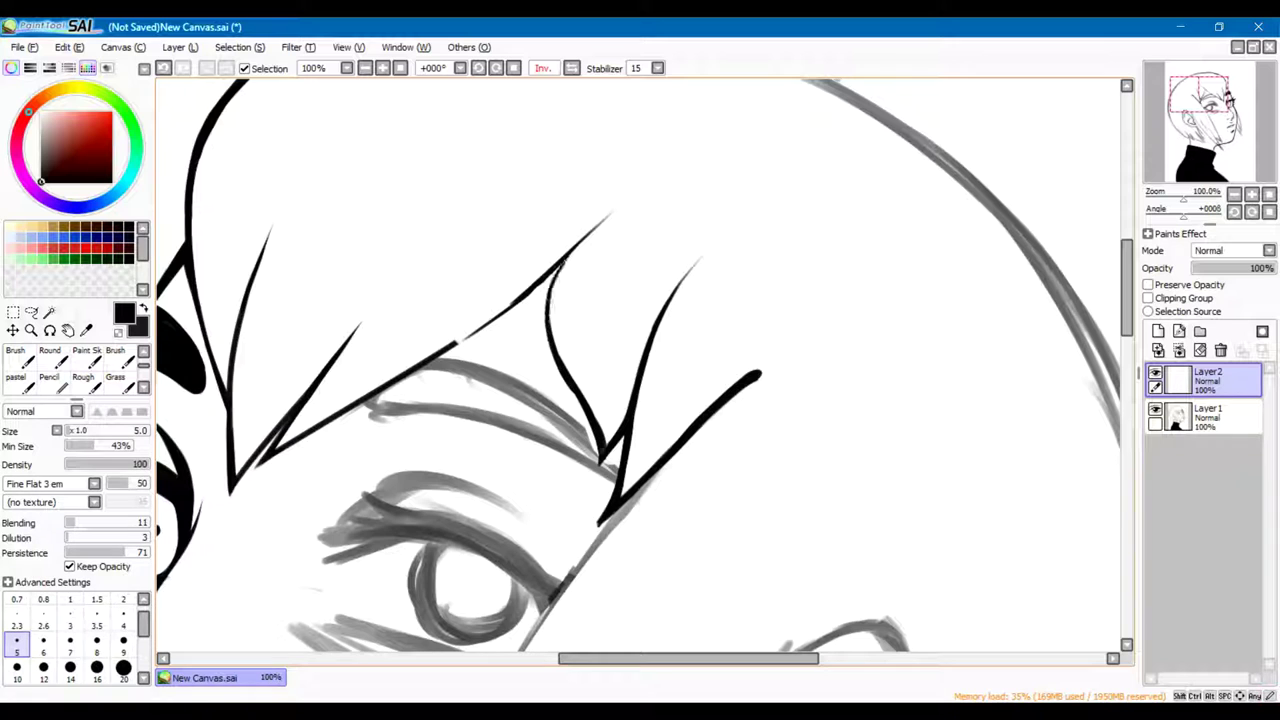
pyautogui.moveTo(562, 264)
pyautogui.mouseDown()
pyautogui.moveTo(428, 362)
pyautogui.moveTo(552, 268)
pyautogui.mouseUp()
pyautogui.press('e')
pyautogui.moveTo(612, 210)
pyautogui.mouseDown()
pyautogui.moveTo(560, 280)
pyautogui.moveTo(582, 286)
pyautogui.mouseUp()
pyautogui.press('n')
pyautogui.moveTo(540, 128); pyautogui.dragTo(448, 212)
pyautogui.hotkey('ctrl', '-')
pyautogui.press('e')
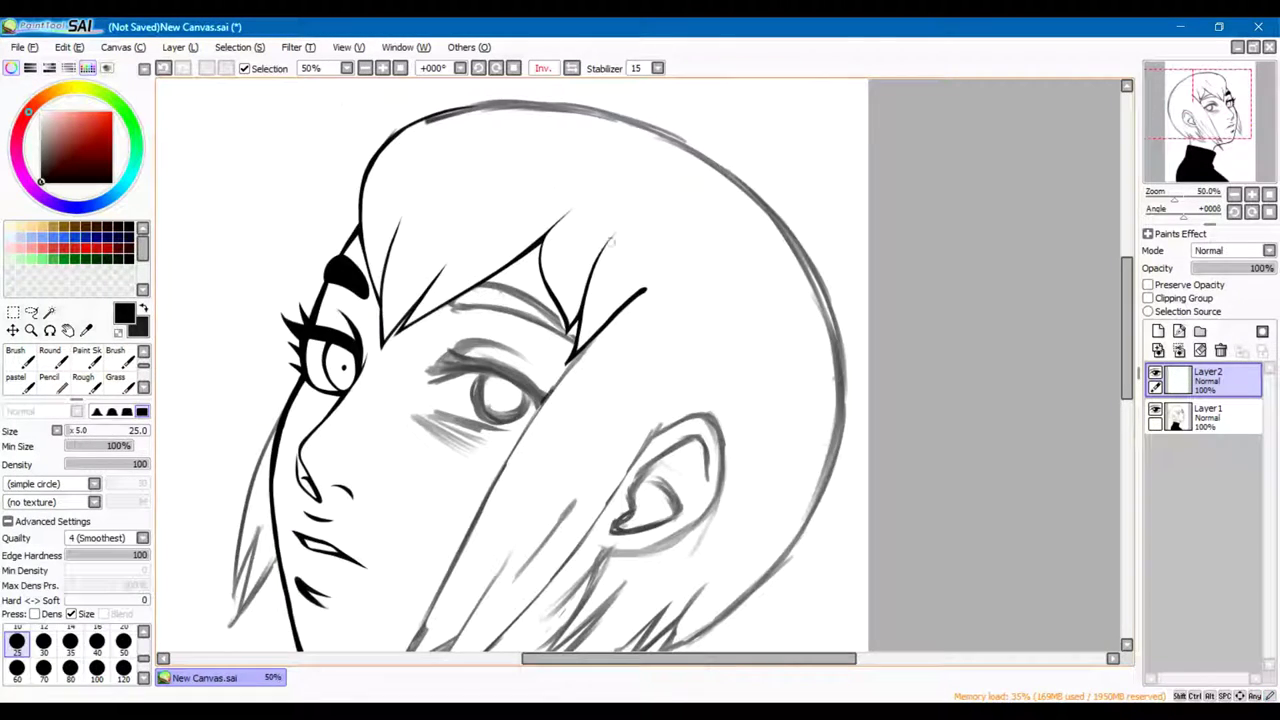
pyautogui.press('n')
# Block in the near eyebrow in solid black beneath the fringe, starting with a size 10 brush, and trim its inner part
pyautogui.hotkey('ctrl', '+')
pyautogui.click(16, 666)
pyautogui.moveTo(670, 335)
pyautogui.mouseDown()
pyautogui.moveTo(498, 234)
pyautogui.moveTo(610, 318)
pyautogui.moveTo(430, 284)
pyautogui.moveTo(628, 310)
pyautogui.moveTo(520, 262)
pyautogui.mouseUp()
pyautogui.press(']')
pyautogui.press(']')
pyautogui.press(']')
pyautogui.press(']')
pyautogui.moveTo(592, 292)
pyautogui.mouseDown()
pyautogui.moveTo(482, 246)
pyautogui.moveTo(432, 282)
pyautogui.mouseUp()
pyautogui.press('e')
pyautogui.moveTo(500, 245); pyautogui.dragTo(392, 300)
# Adjust the brush size to 8 and clean up the near eyebrow's inner end where it meets the fringe line
pyautogui.press('n')
pyautogui.press(']')
pyautogui.press(']')
pyautogui.press(']')
pyautogui.press(']')
pyautogui.press(']')
pyautogui.press(']')
pyautogui.press('[')
pyautogui.press('[')
pyautogui.press('[')
pyautogui.press('[')
pyautogui.press('[')
pyautogui.press('[')
pyautogui.press('[')
pyautogui.press('[')
pyautogui.press('[')
pyautogui.press('[')
pyautogui.press('[')
pyautogui.press('[')
pyautogui.press('e')
pyautogui.moveTo(450, 255)
pyautogui.mouseDown()
pyautogui.moveTo(400, 292)
pyautogui.moveTo(412, 294)
pyautogui.mouseUp()
pyautogui.press('n')
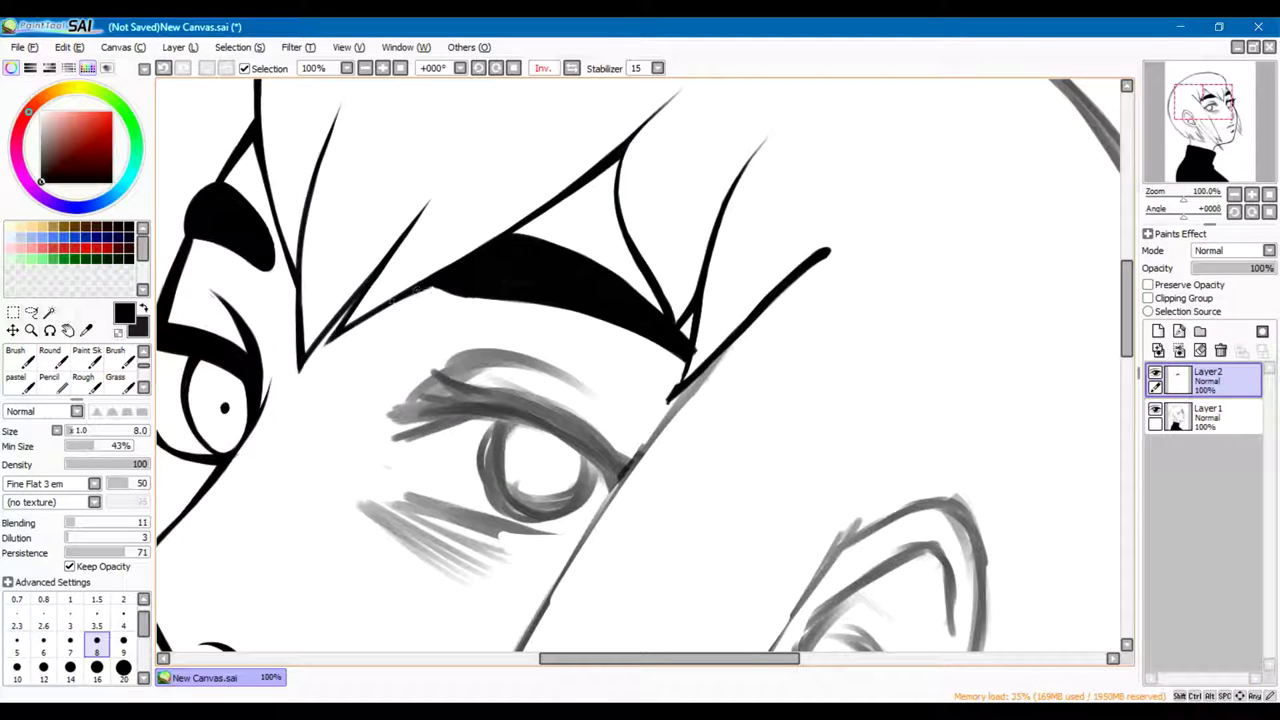
# Shave down the near eyebrow's upper edge and smooth its arch in black with a size 10 brush
pyautogui.press('e')
pyautogui.moveTo(640, 290)
pyautogui.mouseDown()
pyautogui.moveTo(470, 245)
pyautogui.moveTo(612, 250)
pyautogui.moveTo(572, 242)
pyautogui.mouseUp()
pyautogui.press('n')
pyautogui.press(']')
pyautogui.moveTo(636, 303)
pyautogui.mouseDown()
pyautogui.moveTo(470, 262)
pyautogui.moveTo(650, 300)
pyautogui.mouseUp()
pyautogui.moveTo(480, 258); pyautogui.dragTo(565, 262)
pyautogui.press(']')
pyautogui.moveTo(655, 305); pyautogui.dragTo(612, 284)
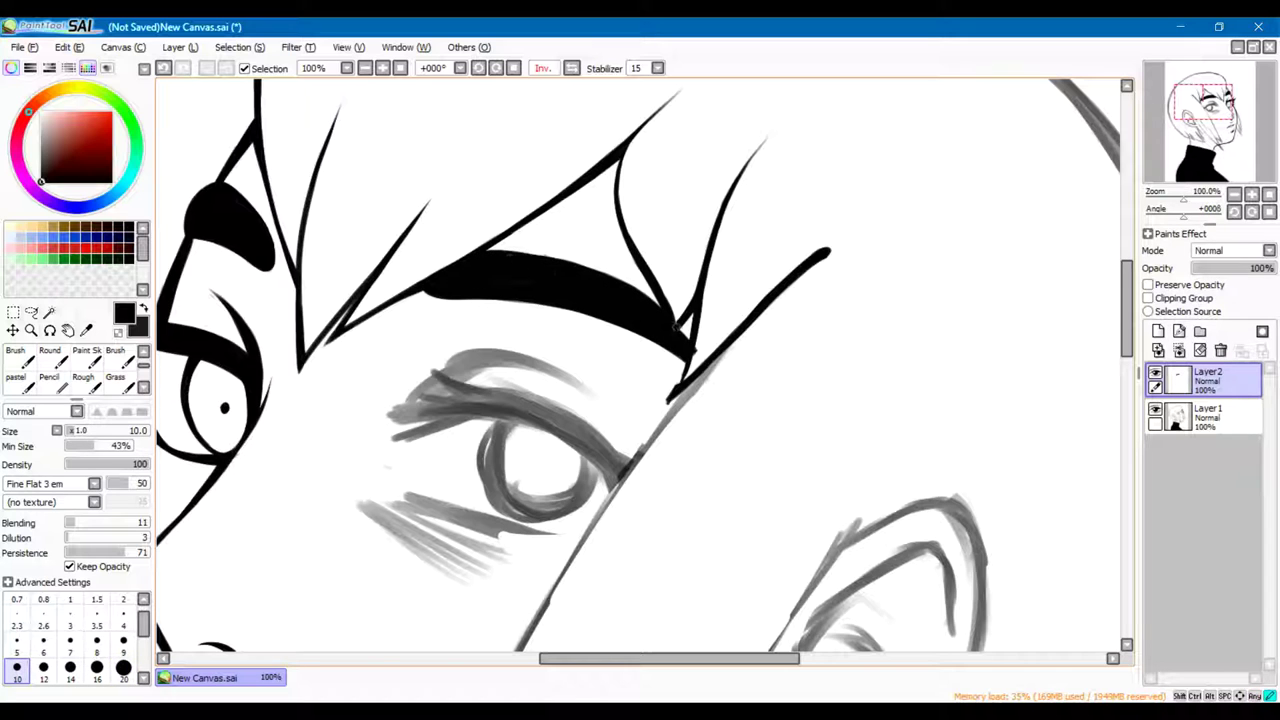
pyautogui.moveTo(684, 352); pyautogui.dragTo(505, 302)
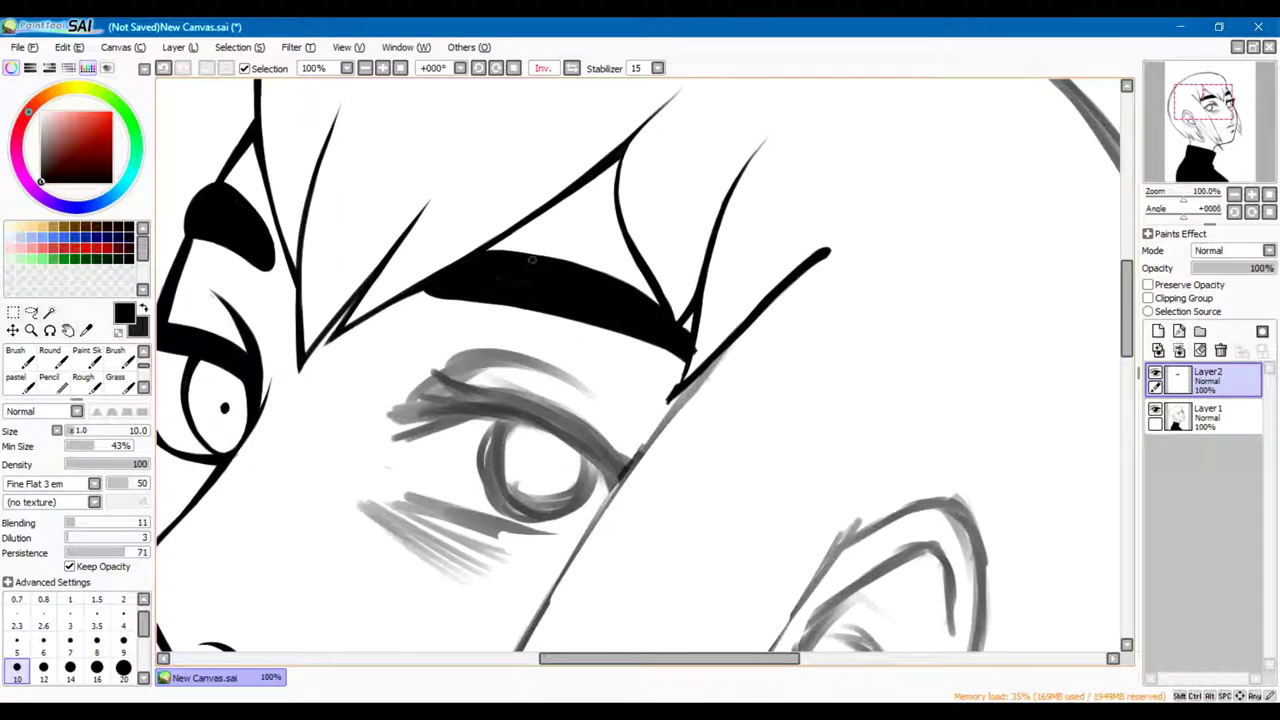
pyautogui.moveTo(531, 259); pyautogui.dragTo(672, 263)
# Even out the near eyebrow's contour and extend its inner end along the fringe line, alternating a size 12 brush and eraser
pyautogui.moveTo(818, 392); pyautogui.dragTo(728, 328)
pyautogui.press('e')
pyautogui.moveTo(832, 368)
pyautogui.mouseDown()
pyautogui.moveTo(708, 262)
pyautogui.moveTo(776, 300)
pyautogui.moveTo(666, 258)
pyautogui.mouseUp()
pyautogui.press('n')
pyautogui.press('e')
pyautogui.press('n')
pyautogui.moveTo(785, 306); pyautogui.dragTo(690, 248)
pyautogui.press('e')
pyautogui.press('n')
pyautogui.moveTo(771, 352)
pyautogui.mouseDown()
pyautogui.moveTo(732, 287)
pyautogui.moveTo(671, 271)
pyautogui.moveTo(773, 303)
pyautogui.moveTo(654, 266)
pyautogui.moveTo(721, 273)
pyautogui.moveTo(632, 304)
pyautogui.moveTo(576, 296)
pyautogui.mouseUp()
pyautogui.press(']')
pyautogui.moveTo(808, 342); pyautogui.dragTo(595, 244)
pyautogui.moveTo(595, 244)
pyautogui.mouseDown()
pyautogui.moveTo(686, 270)
pyautogui.moveTo(615, 242)
pyautogui.mouseUp()
pyautogui.press('e')
pyautogui.press('b')
pyautogui.press('e')
pyautogui.moveTo(578, 305)
pyautogui.mouseDown()
pyautogui.moveTo(544, 302)
pyautogui.moveTo(554, 305)
pyautogui.mouseUp()
# Restore the unmirrored canvas view, then shorten and round the near eyebrow's inner end and lower its upper edge
pyautogui.press('b')
pyautogui.press('h')
pyautogui.scroll(-3, 624, 255)
pyautogui.scroll(2, 624, 255)
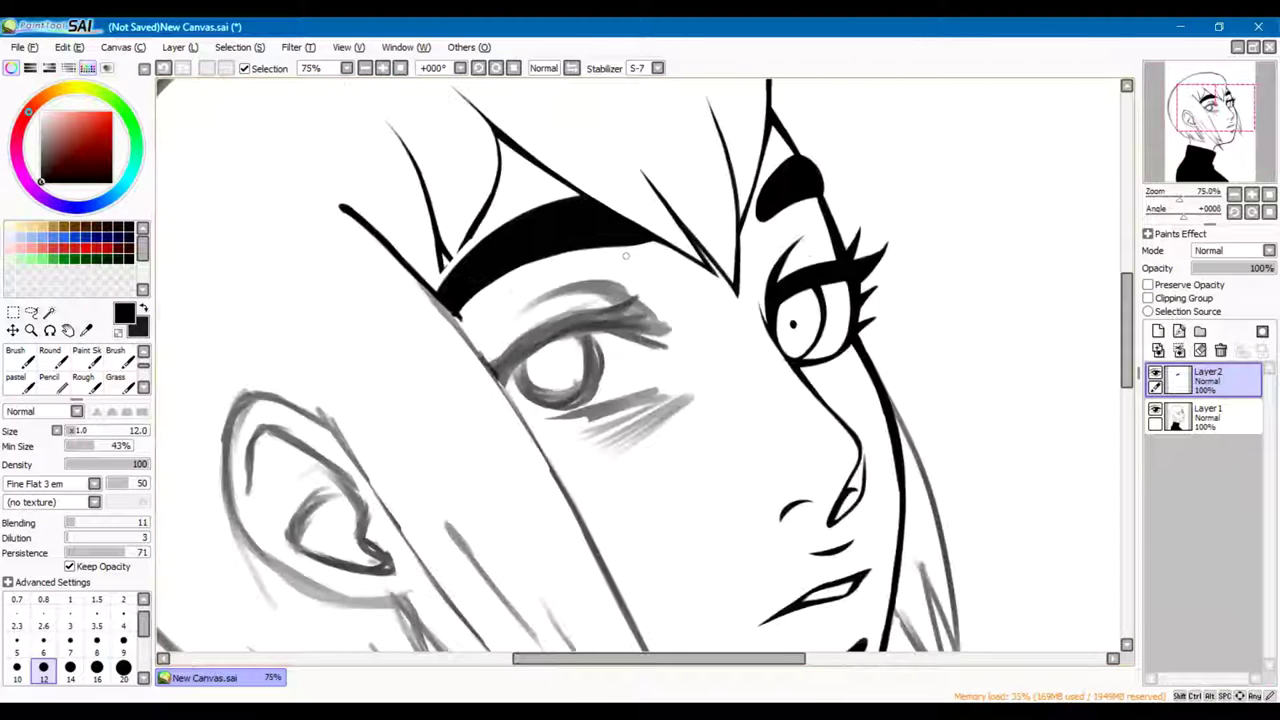
pyautogui.press('e')
pyautogui.moveTo(652, 241); pyautogui.dragTo(628, 236)
pyautogui.press('b')
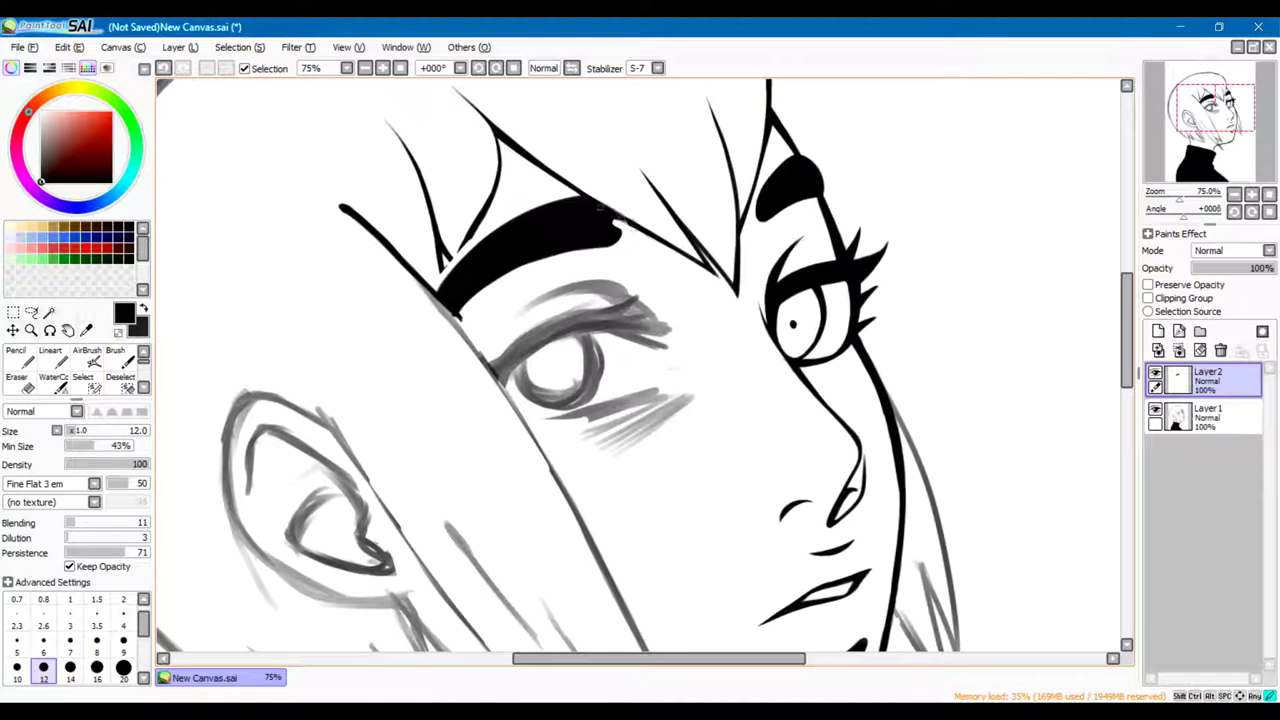
pyautogui.press('e')
pyautogui.moveTo(612, 227); pyautogui.dragTo(502, 214)
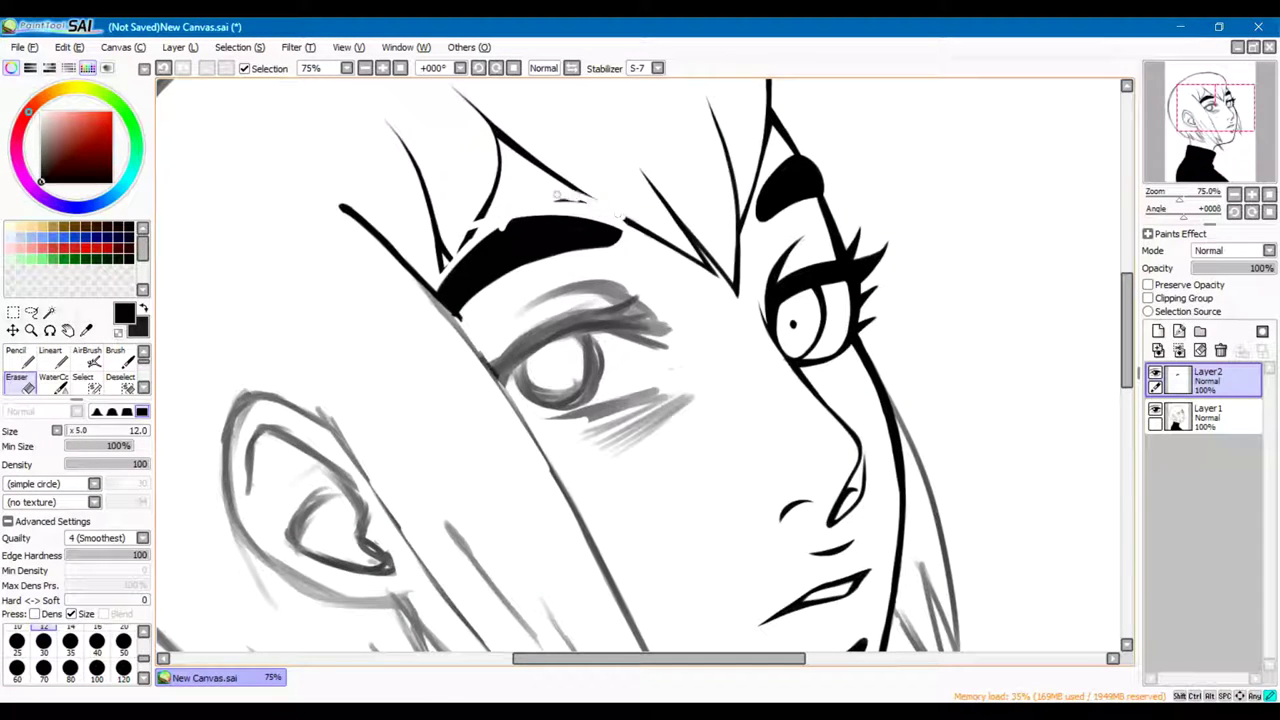
pyautogui.press('b')
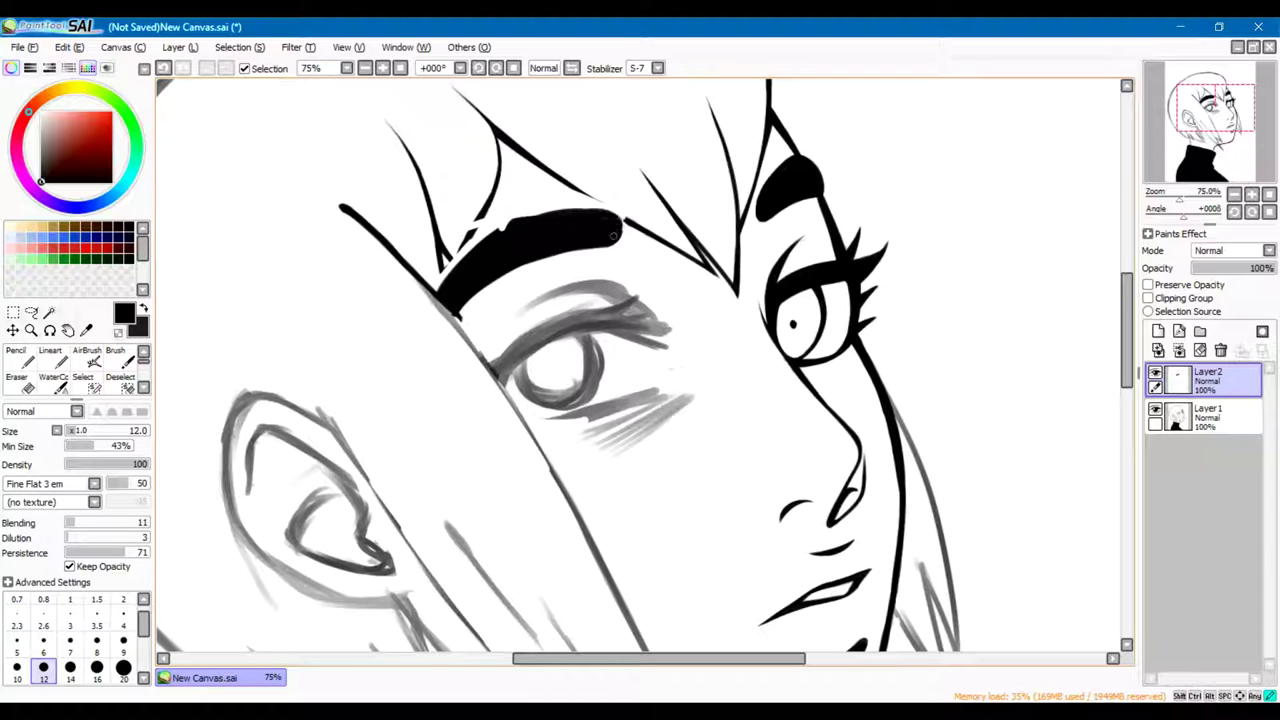
# Smooth the near eyebrow's upper edge and rounded tip, and redraw the broken fringe line across it in black
pyautogui.press('e')
pyautogui.press('b')
pyautogui.press('e')
pyautogui.press('b')
pyautogui.press('e')
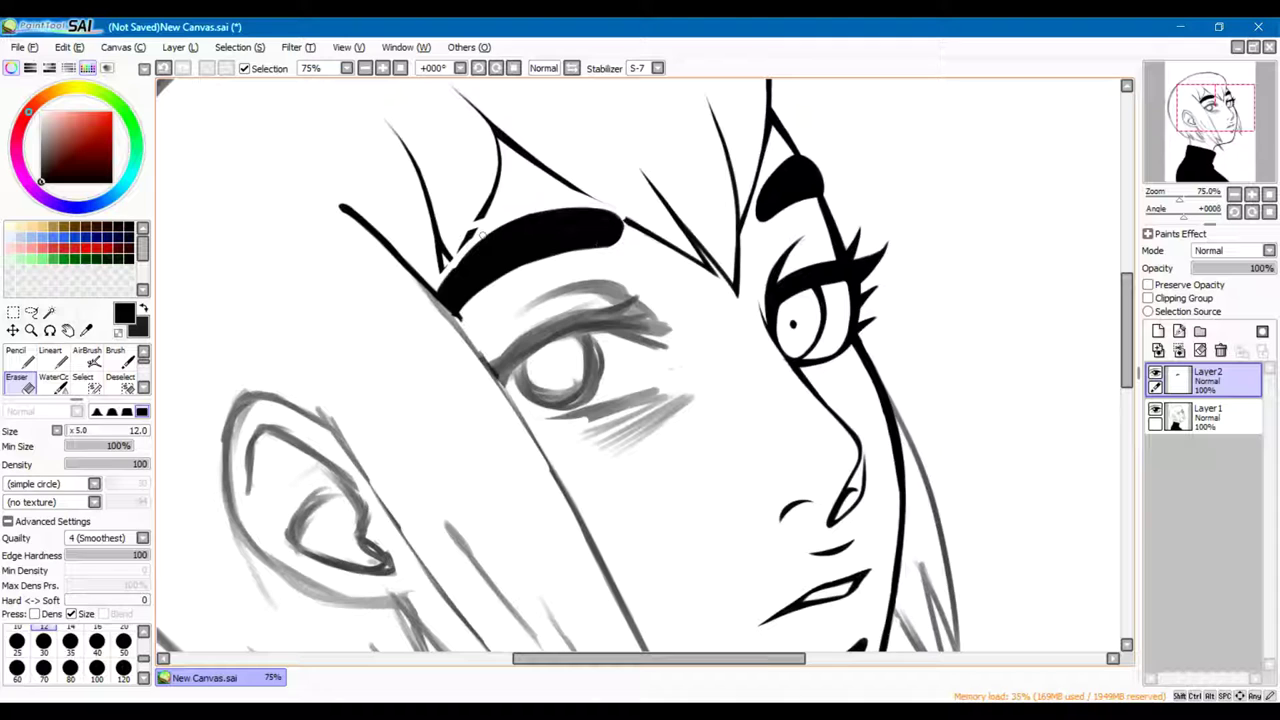
pyautogui.press('b')
pyautogui.press('e')
pyautogui.press('b')
pyautogui.moveTo(443, 283)
pyautogui.mouseDown()
pyautogui.moveTo(500, 235)
pyautogui.moveTo(608, 216)
pyautogui.mouseUp()
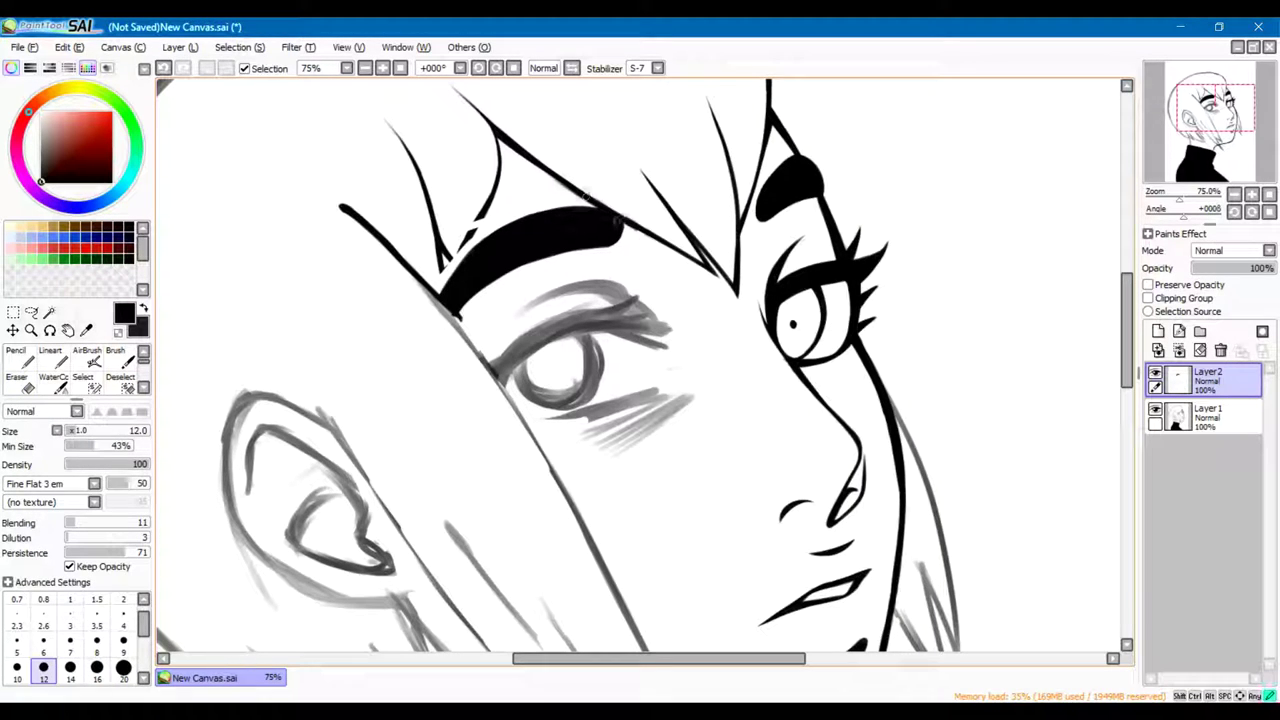
pyautogui.press('e')
# Replace the curved strand with a longer pointed one reaching down to the near eye's upper lid, erasing the eyebrow beyond it
pyautogui.scroll(-3, 800, 250)
pyautogui.scroll(2, 800, 250)
pyautogui.press('b')
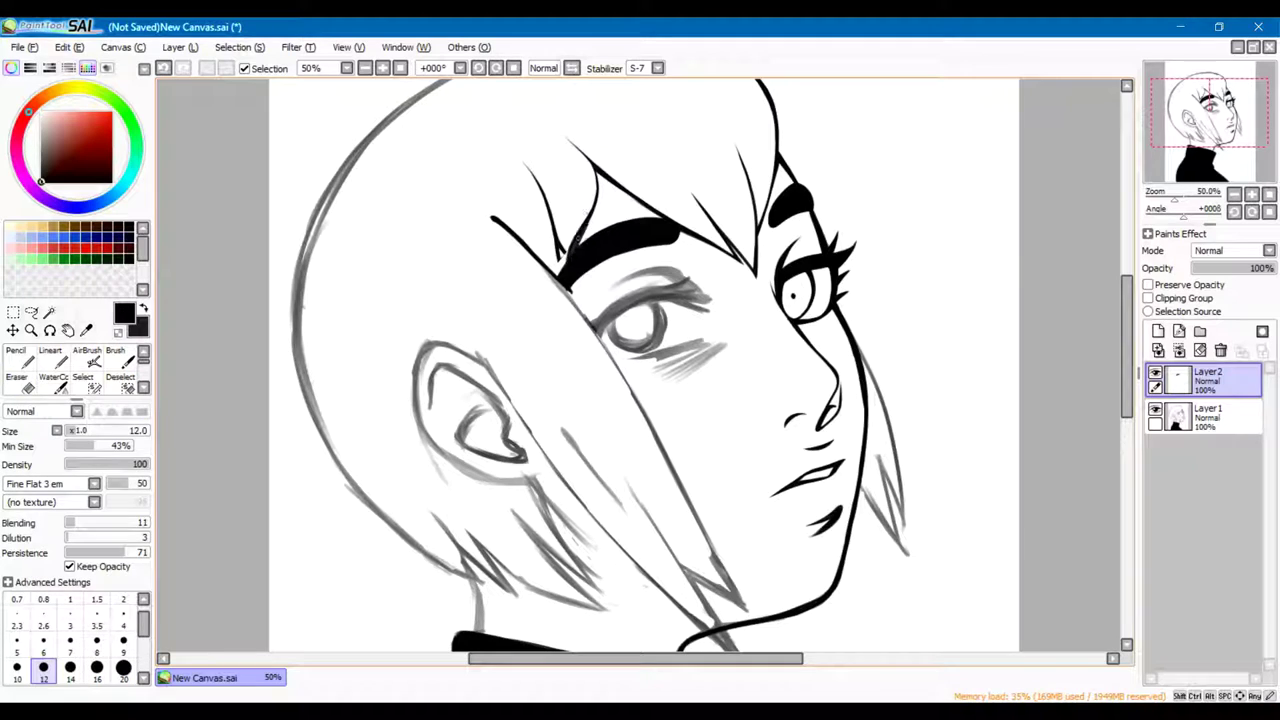
pyautogui.moveTo(596, 170)
pyautogui.mouseDown()
pyautogui.moveTo(600, 300)
pyautogui.moveTo(592, 212)
pyautogui.mouseUp()
pyautogui.press('e')
pyautogui.press('b')
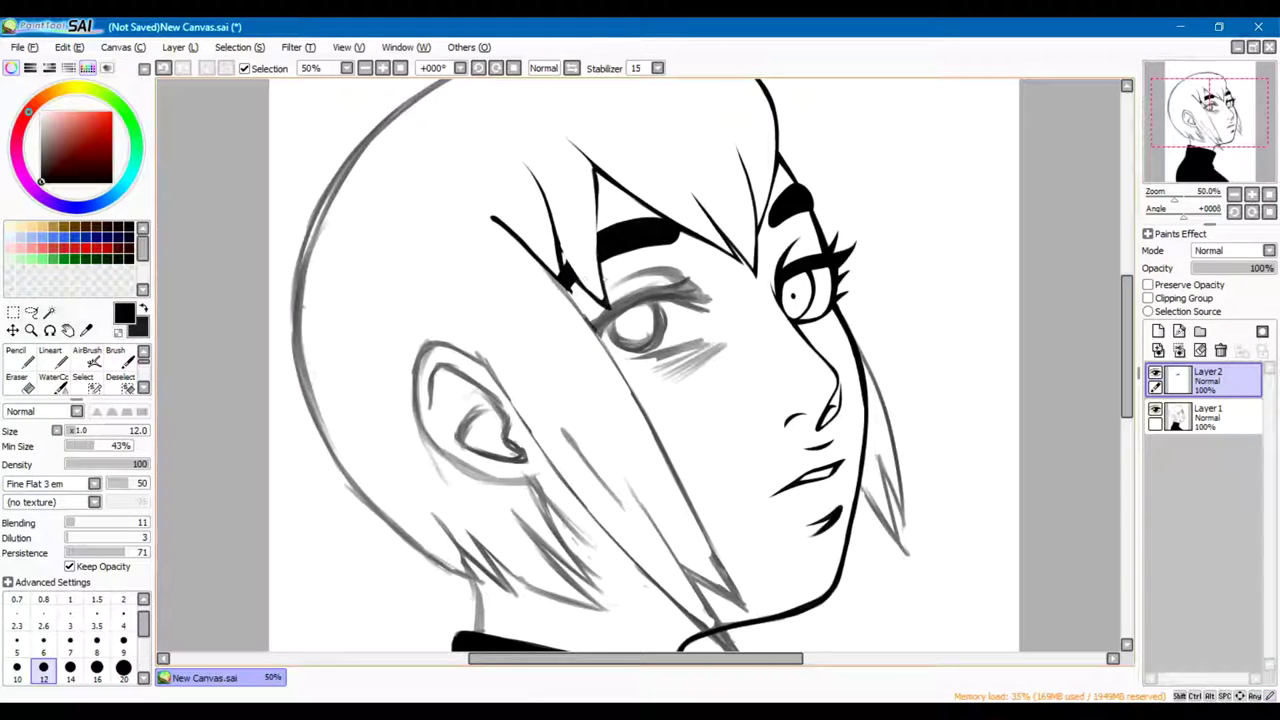
# Refine both edges of the long pointed strand over the near eye with a size 5 brush and eraser
pyautogui.scroll(2, 604, 197)
pyautogui.moveTo(620, 422); pyautogui.dragTo(585, 122)
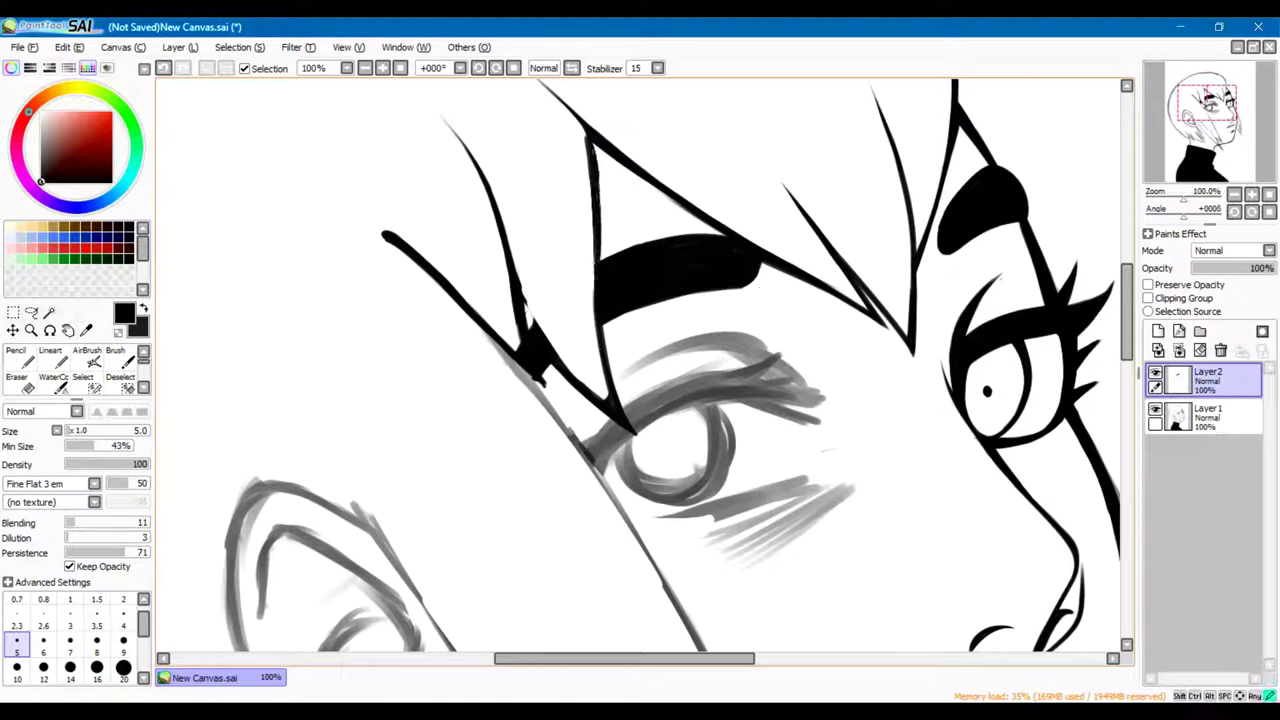
pyautogui.press('e')
pyautogui.moveTo(622, 418); pyautogui.dragTo(528, 302)
pyautogui.press('b')
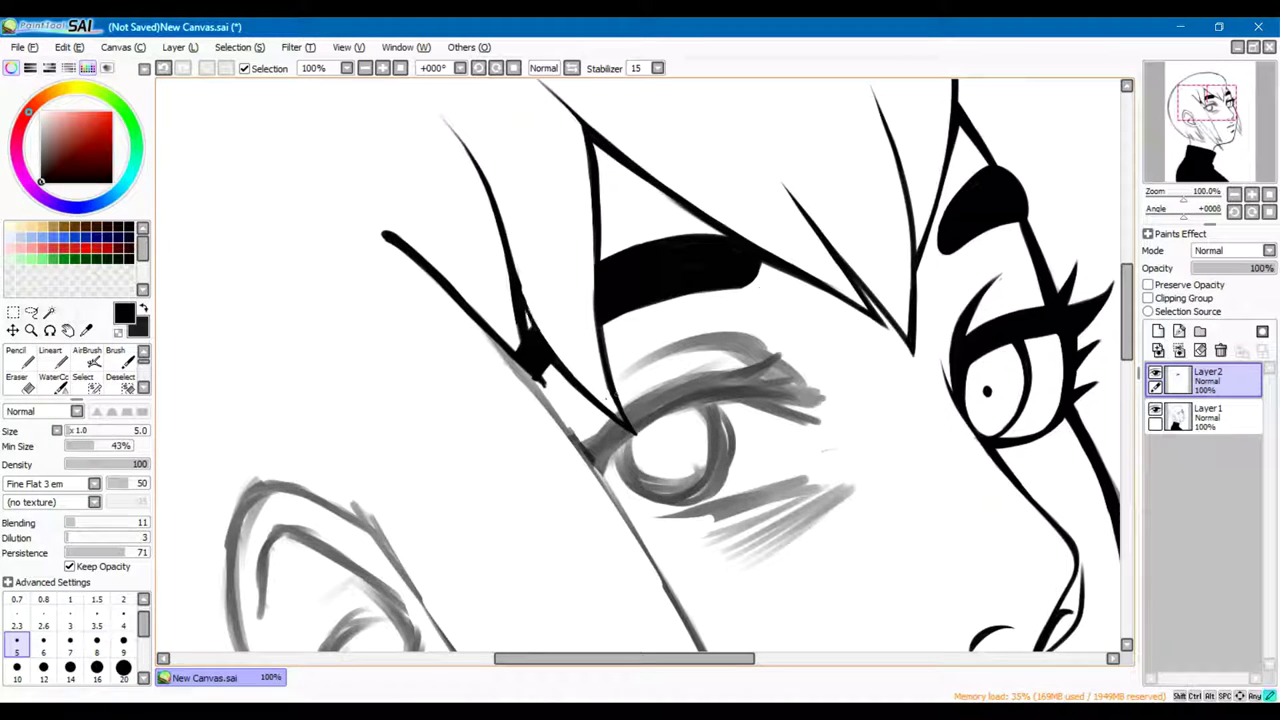
pyautogui.press('e')
pyautogui.moveTo(585, 130)
pyautogui.mouseDown()
pyautogui.moveTo(595, 270)
pyautogui.moveTo(602, 200)
pyautogui.moveTo(602, 238)
pyautogui.mouseUp()
pyautogui.press('b')
# Outline the near eye's upper lash line in black over the grey sketch with a size 12 brush
pyautogui.scroll(-3, 636, 187)
pyautogui.scroll(2, 907, 210)
pyautogui.press(']')
pyautogui.press(']')
pyautogui.press(']')
pyautogui.press(']')
pyautogui.press(']')
pyautogui.press(']')
pyautogui.press(']')
pyautogui.press(']')
pyautogui.press(']')
pyautogui.moveTo(818, 266)
pyautogui.mouseDown()
pyautogui.moveTo(725, 282)
pyautogui.moveTo(645, 328)
pyautogui.moveTo(628, 308)
pyautogui.mouseUp()
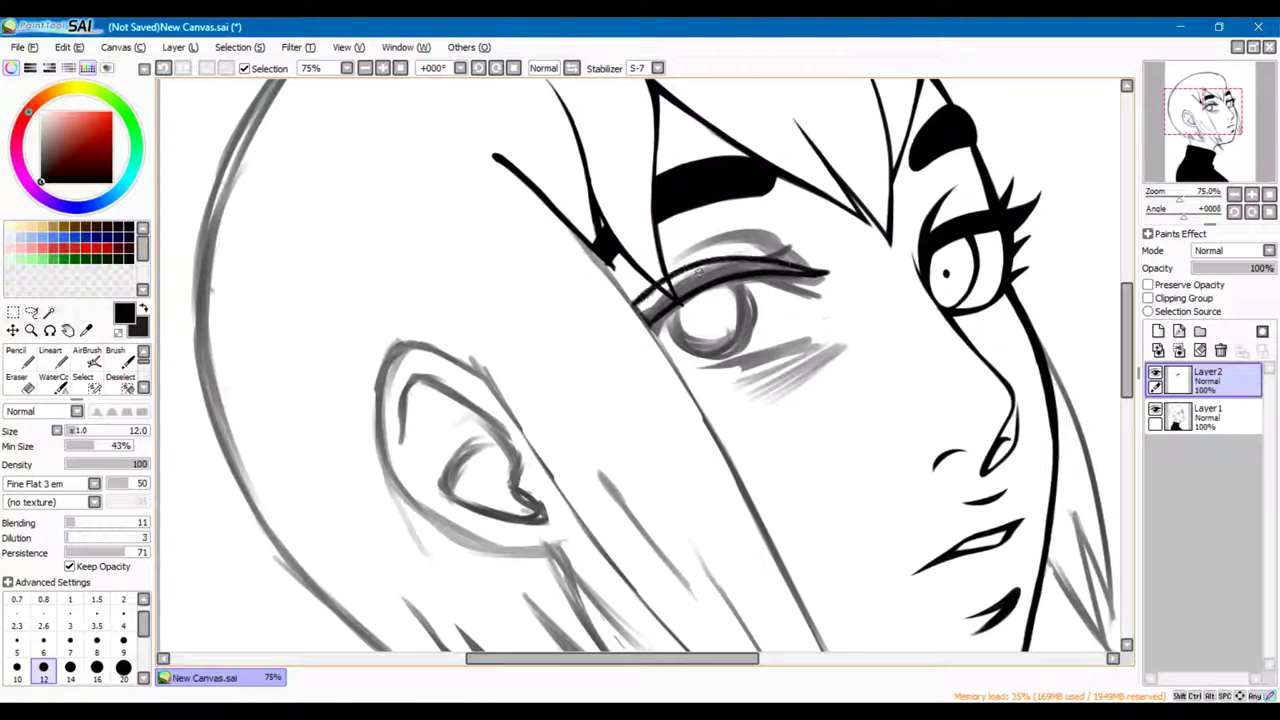
# Fill the near eye's upper lash line solid black, from its tapered inner corner to the outer end beside the fringe strand
pyautogui.press('e')
pyautogui.scroll(2, 665, 280)
pyautogui.press('b')
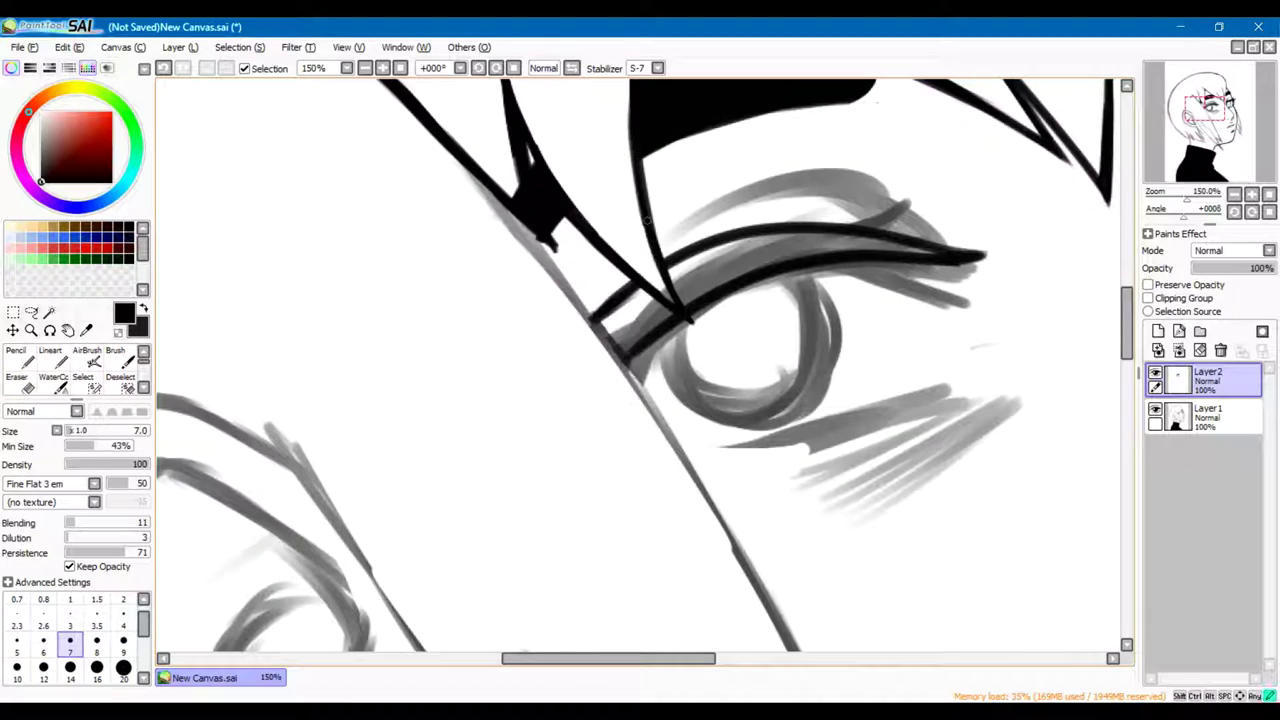
pyautogui.press(']')
pyautogui.press(']')
pyautogui.press(']')
pyautogui.press(']')
pyautogui.press(']')
pyautogui.press(']')
pyautogui.moveTo(980, 258); pyautogui.dragTo(730, 250)
pyautogui.moveTo(822, 240)
pyautogui.mouseDown()
pyautogui.moveTo(670, 300)
pyautogui.moveTo(705, 278)
pyautogui.moveTo(628, 290)
pyautogui.moveTo(612, 338)
pyautogui.mouseUp()
pyautogui.press('e')
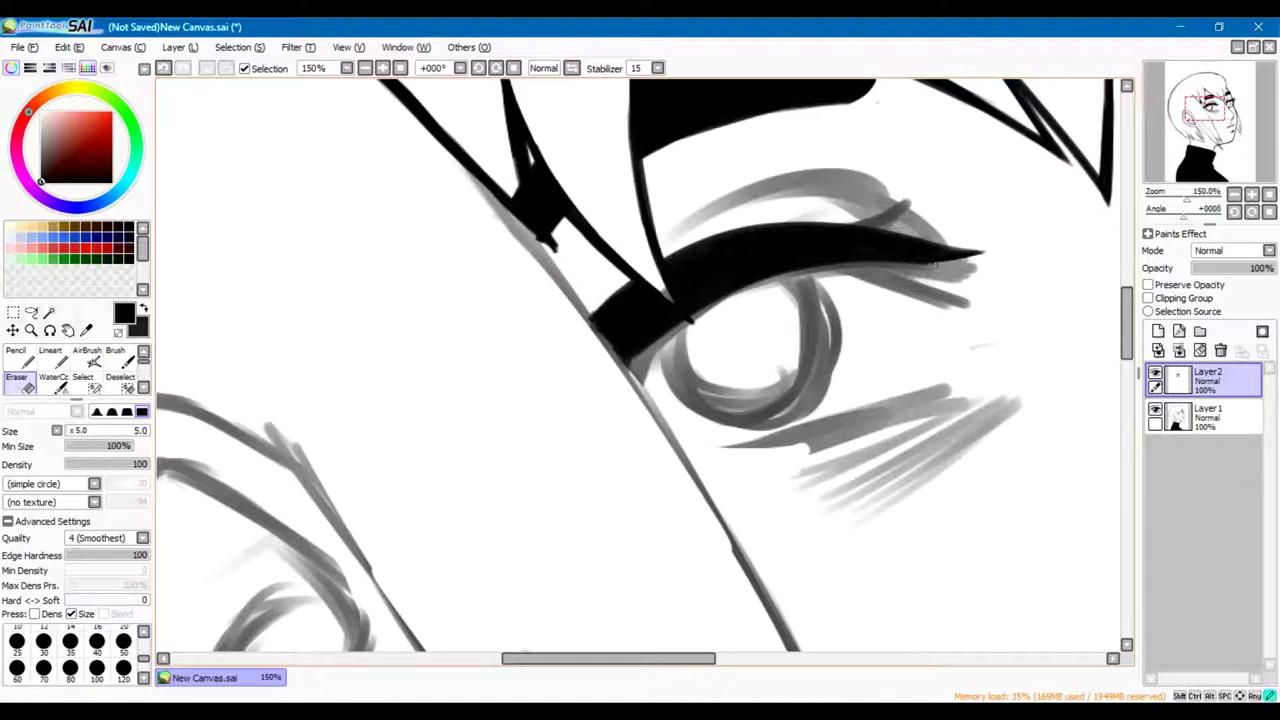
# Add spiky lashes along the inner half of the near eye's upper lash line with a size 8 brush and eraser
pyautogui.moveTo(964, 262); pyautogui.dragTo(880, 258)
pyautogui.scroll(-3, 713, 275)
pyautogui.scroll(3, 824, 220)
pyautogui.press('b')
pyautogui.press('[')
pyautogui.press('[')
pyautogui.press('[')
pyautogui.press('[')
pyautogui.press('[')
pyautogui.press('[')
pyautogui.press('[')
pyautogui.press('[')
pyautogui.press('[')
pyautogui.moveTo(690, 298); pyautogui.dragTo(632, 336)
pyautogui.moveTo(668, 318)
pyautogui.mouseDown()
pyautogui.moveTo(632, 338)
pyautogui.moveTo(530, 346)
pyautogui.moveTo(579, 303)
pyautogui.mouseUp()
pyautogui.press('[')
pyautogui.moveTo(762, 334); pyautogui.dragTo(572, 322)
pyautogui.press('e')
pyautogui.moveTo(764, 336); pyautogui.dragTo(548, 328)
pyautogui.press('b')
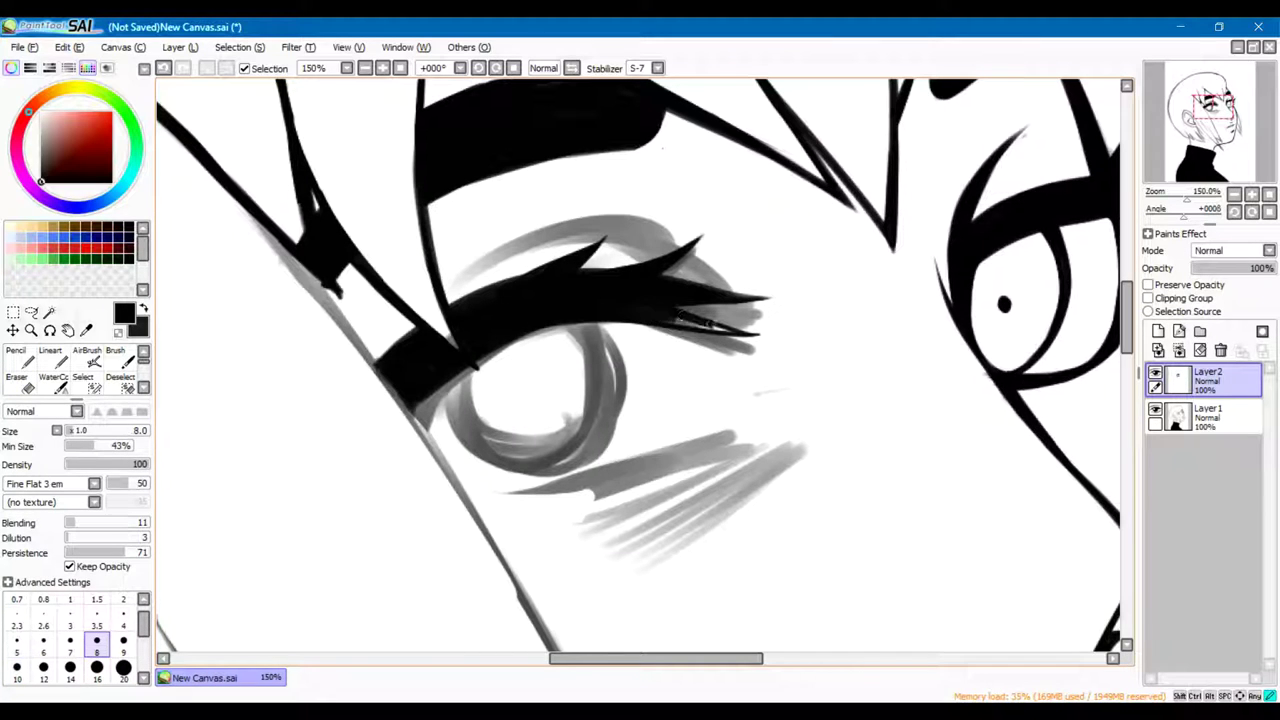
# Fill in and trim the lowest lash spike at the inner end of the near eye's upper lash line
pyautogui.moveTo(736, 312); pyautogui.dragTo(630, 334)
pyautogui.press('e')
pyautogui.moveTo(760, 334); pyautogui.dragTo(636, 328)
pyautogui.press('b')
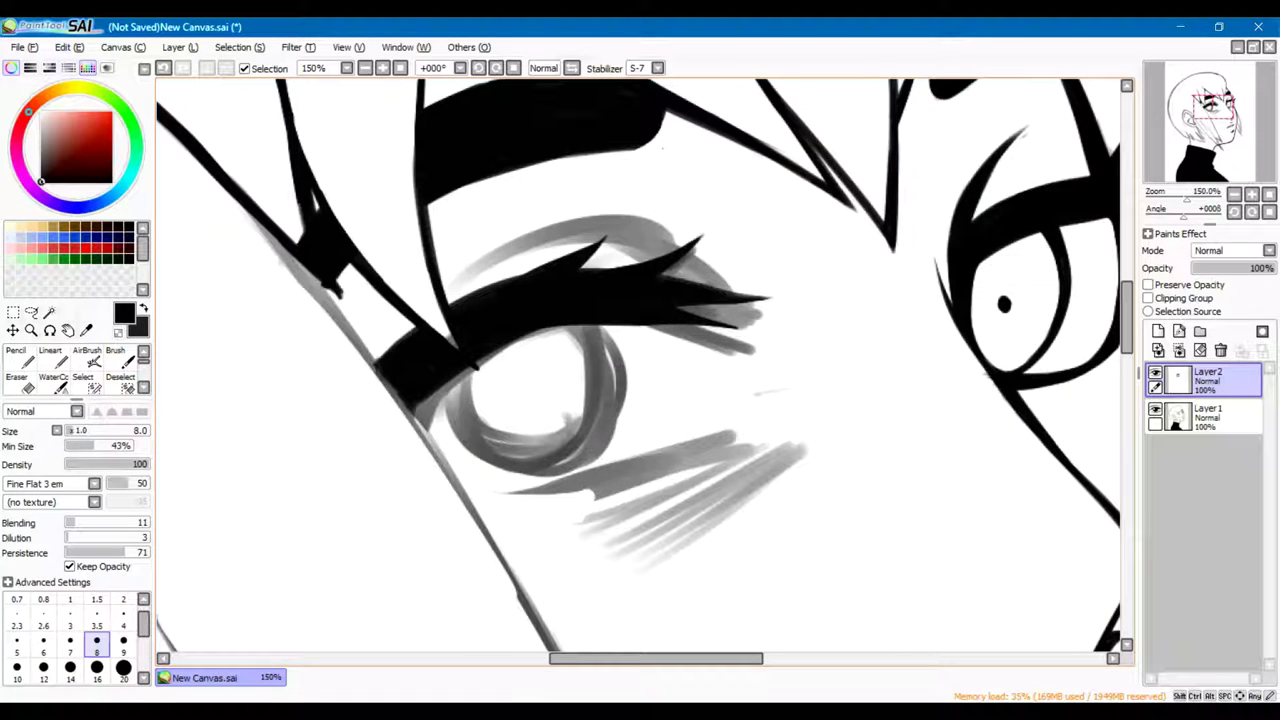
# Draw the near eye's pointed inner corner and a curved lower lid line running out to the long side strand
pyautogui.moveTo(772, 376)
pyautogui.mouseDown()
pyautogui.moveTo(765, 410)
pyautogui.moveTo(705, 345)
pyautogui.moveTo(782, 392)
pyautogui.moveTo(780, 412)
pyautogui.mouseUp()
pyautogui.moveTo(520, 510); pyautogui.dragTo(780, 400)
pyautogui.hotkey('ctrl', 'z')
pyautogui.moveTo(540, 545); pyautogui.dragTo(765, 420)
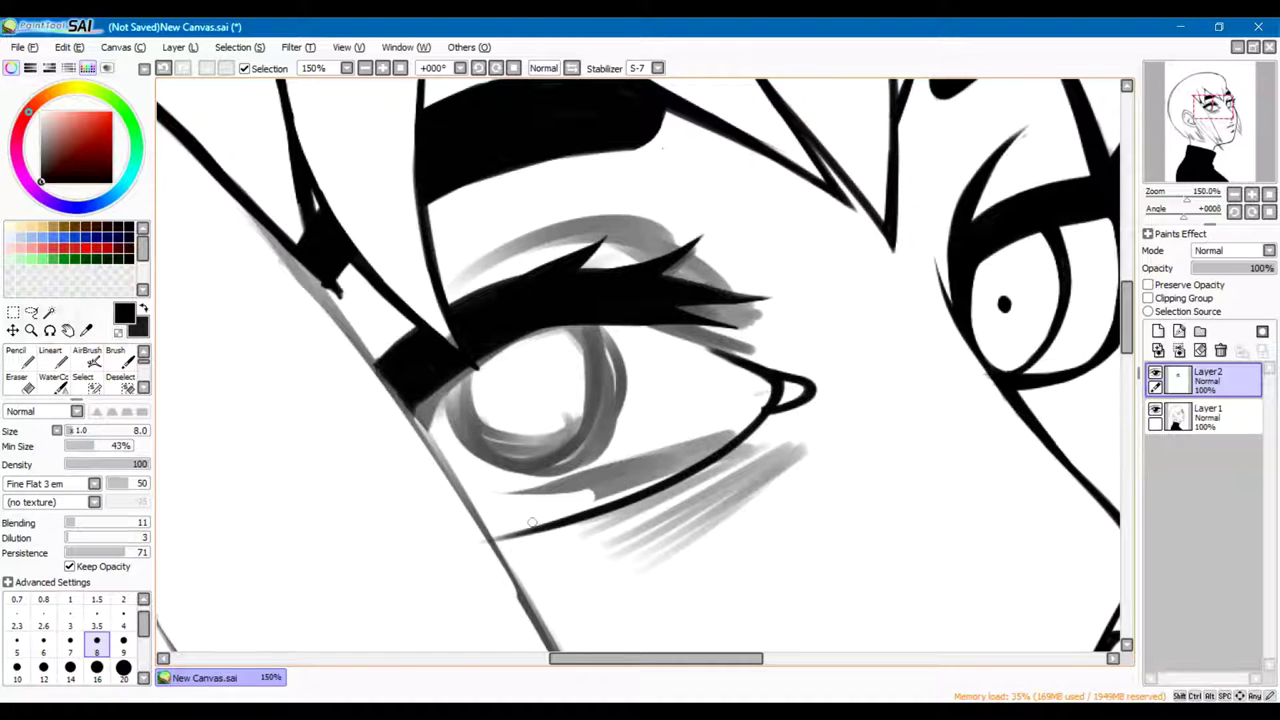
pyautogui.scroll(-1, 664, 245)
pyautogui.moveTo(750, 340); pyautogui.dragTo(510, 435)
# Erase the grey sketch of the near eye on Layer1 with a size 60 eraser
pyautogui.press('Insert')
pyautogui.click(1207, 417)
pyautogui.press('e')
pyautogui.moveTo(770, 400)
pyautogui.mouseDown()
pyautogui.moveTo(640, 380)
pyautogui.moveTo(622, 292)
pyautogui.moveTo(720, 250)
pyautogui.mouseUp()
pyautogui.scroll(-2, 620, 290)
pyautogui.scroll(2, 620, 290)
pyautogui.press('Insert')
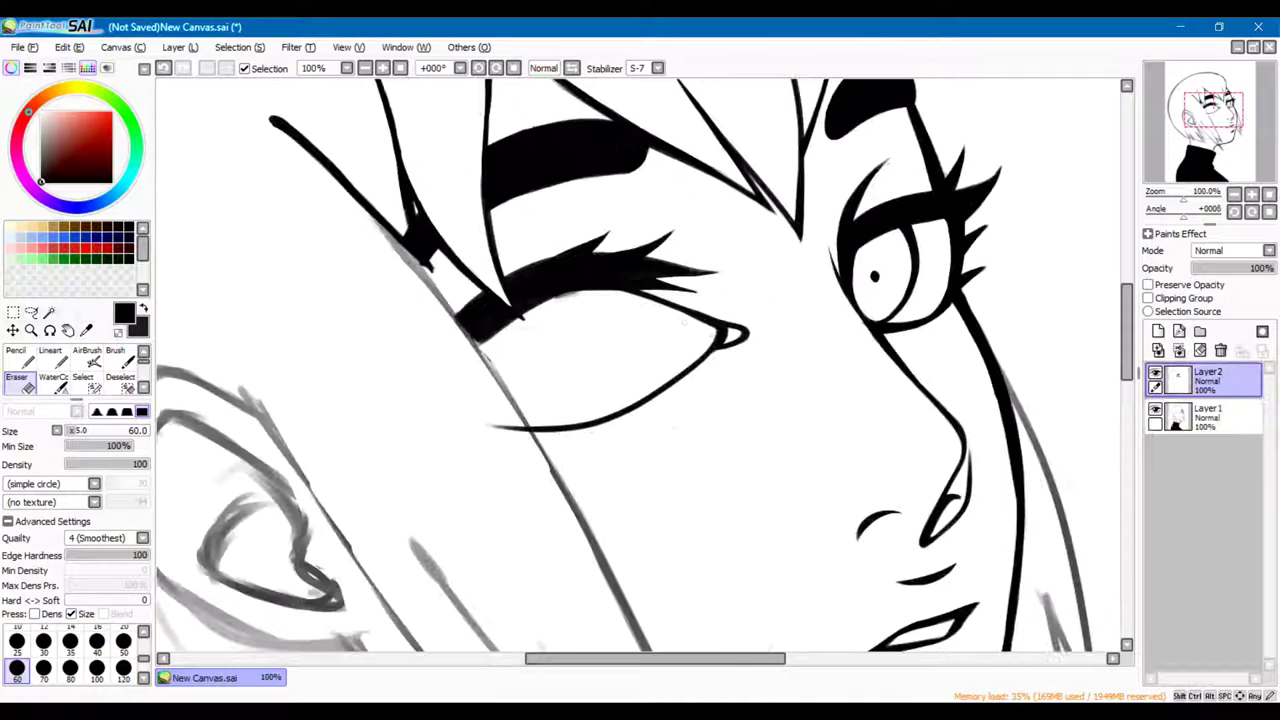
# Draw a short tapered crease beneath the near eye's inner corner
pyautogui.press('b')
pyautogui.press('e')
pyautogui.moveTo(755, 352); pyautogui.dragTo(675, 425)
pyautogui.press('b')
pyautogui.scroll(-1, 733, 298)
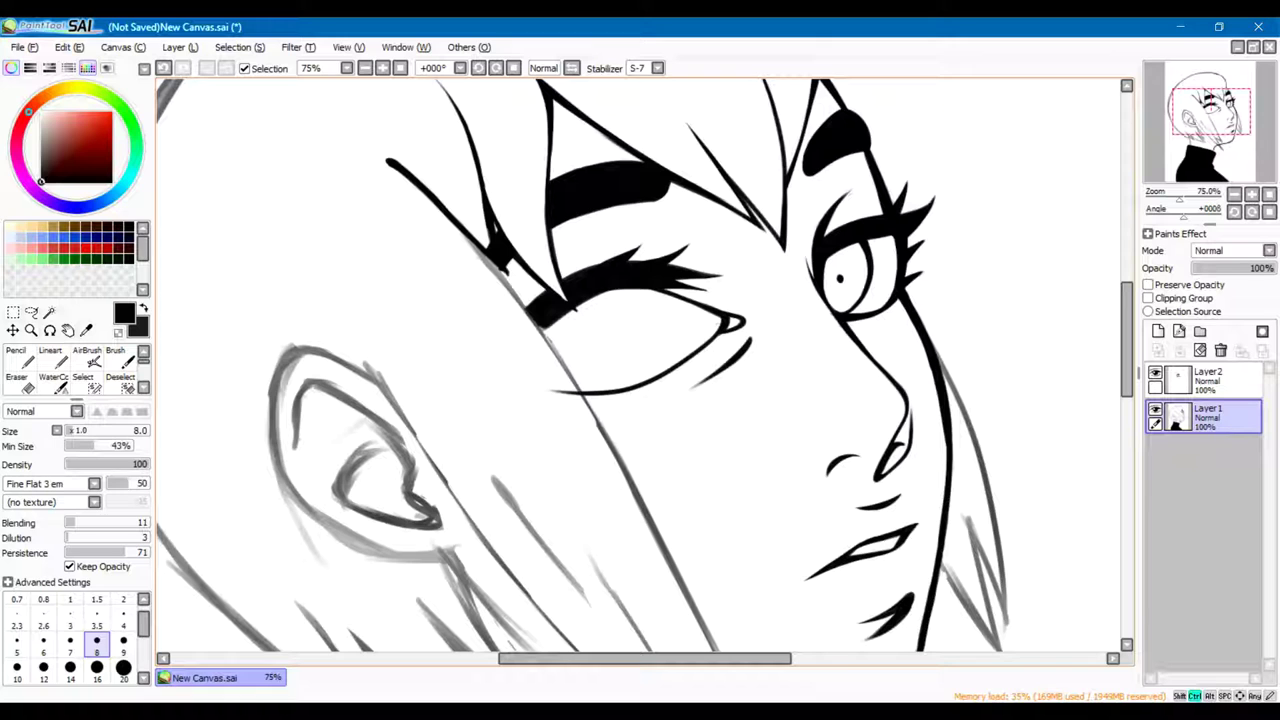
# Draw the curved inner edge of the near eye's iris between the upper lash line and lower lid
pyautogui.press('e')
pyautogui.press('b')
pyautogui.press('e')
pyautogui.moveTo(640, 360); pyautogui.dragTo(595, 285)
pyautogui.press('b')
pyautogui.press('e')
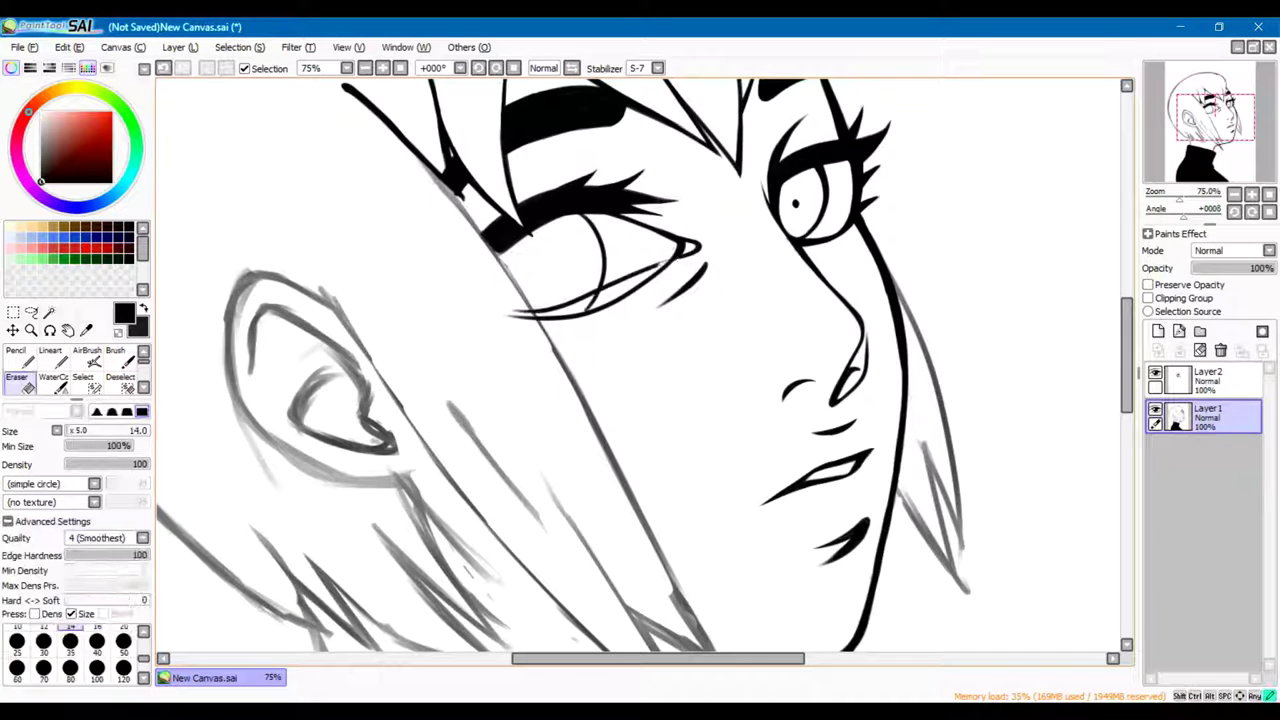
# Redraw the near eye's lower lid line flatter on Layer2, erasing the surplus line around the iris
pyautogui.click(1205, 380)
pyautogui.press('b')
pyautogui.press('e')
pyautogui.moveTo(606, 213)
pyautogui.mouseDown()
pyautogui.moveTo(686, 252)
pyautogui.moveTo(484, 314)
pyautogui.mouseUp()
pyautogui.press('b')
pyautogui.moveTo(620, 278); pyautogui.dragTo(486, 316)
pyautogui.press('e')
pyautogui.moveTo(668, 268); pyautogui.dragTo(534, 320)
# Merge Layer2 into Layer1 and erase the lash and lower lid ends beyond the side strand with a size 30 eraser
pyautogui.press('h')
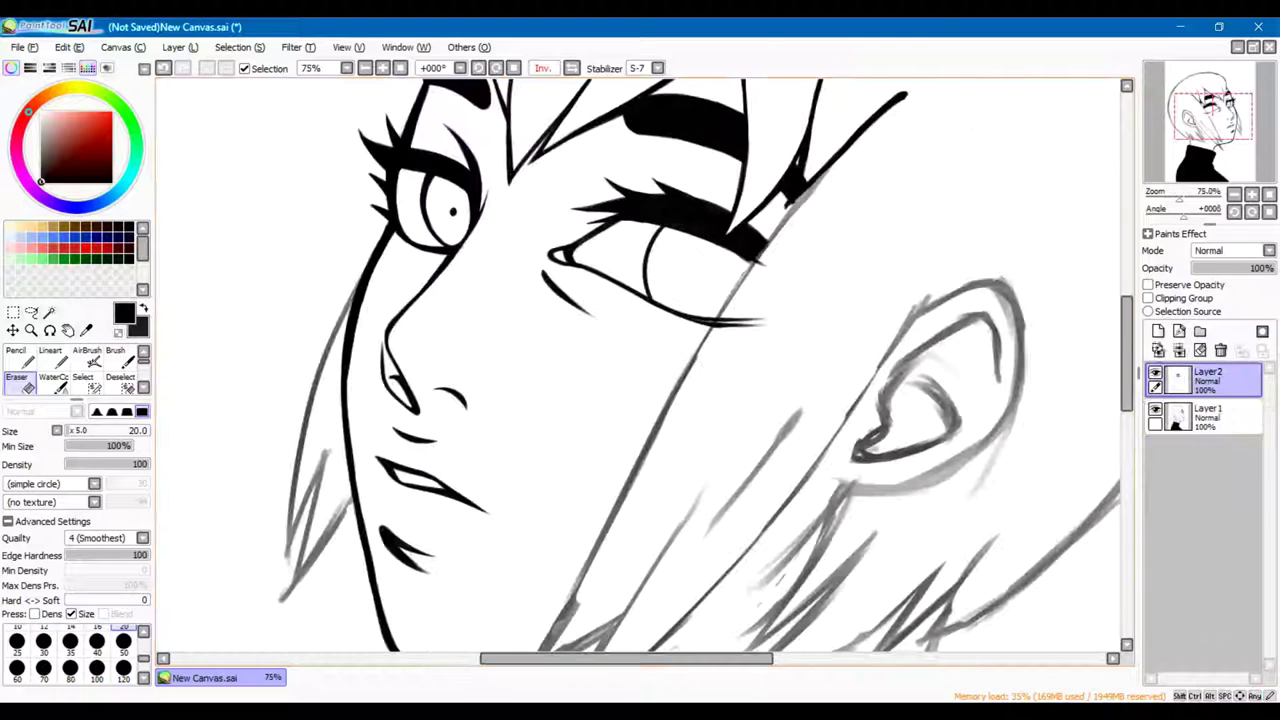
pyautogui.hotkey('ctrl', 'e')
pyautogui.press(']')
pyautogui.press(']')
pyautogui.moveTo(768, 322); pyautogui.dragTo(712, 326)
pyautogui.moveTo(770, 236); pyautogui.dragTo(782, 266)
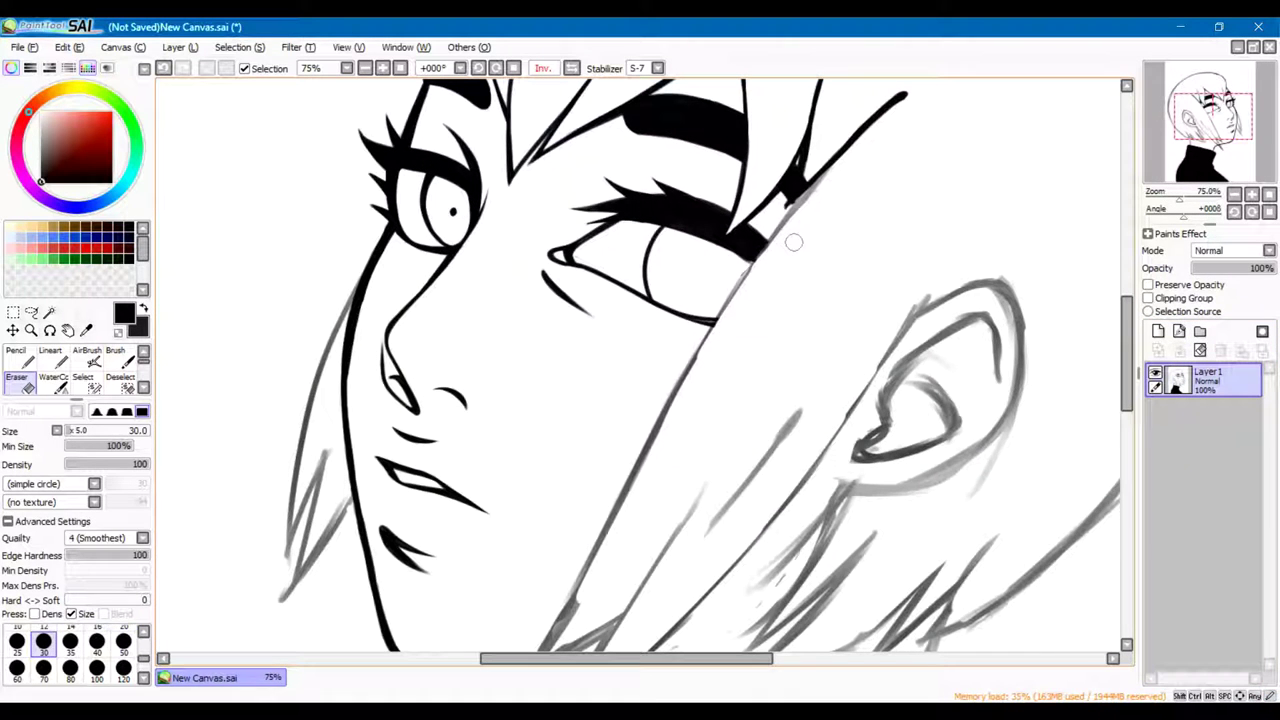
# Add a pupil dot to the near eye, then lasso the eye and reposition it with a transform
pyautogui.press('b')
pyautogui.press('l')
pyautogui.moveTo(686, 214)
pyautogui.mouseDown()
pyautogui.moveTo(772, 330)
pyautogui.moveTo(700, 222)
pyautogui.mouseUp()
pyautogui.press('-')
pyautogui.hotkey('ctrl', 't')
pyautogui.press('Return')
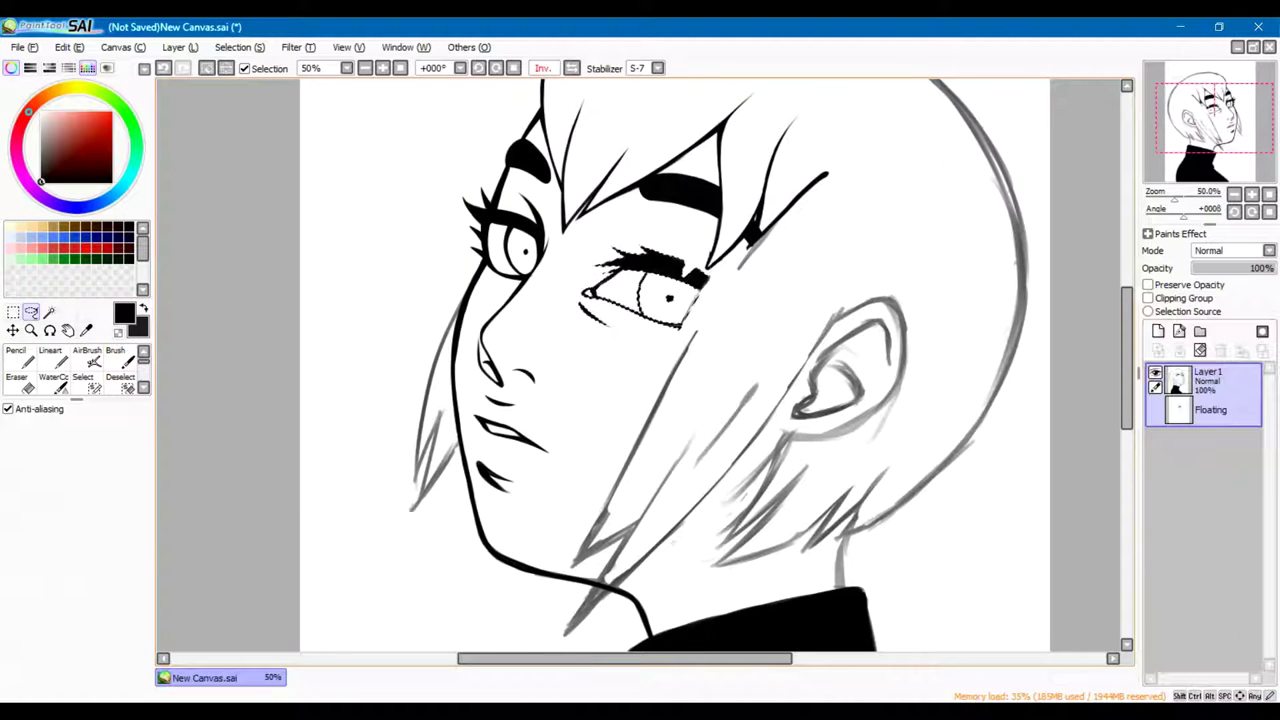
# Erase the outer edge of the black fill and part of the grey line at the fringe strand's tip with a size 16 eraser
pyautogui.press('b')
pyautogui.press('+')
pyautogui.press('+')
pyautogui.press('+')
pyautogui.press('e')
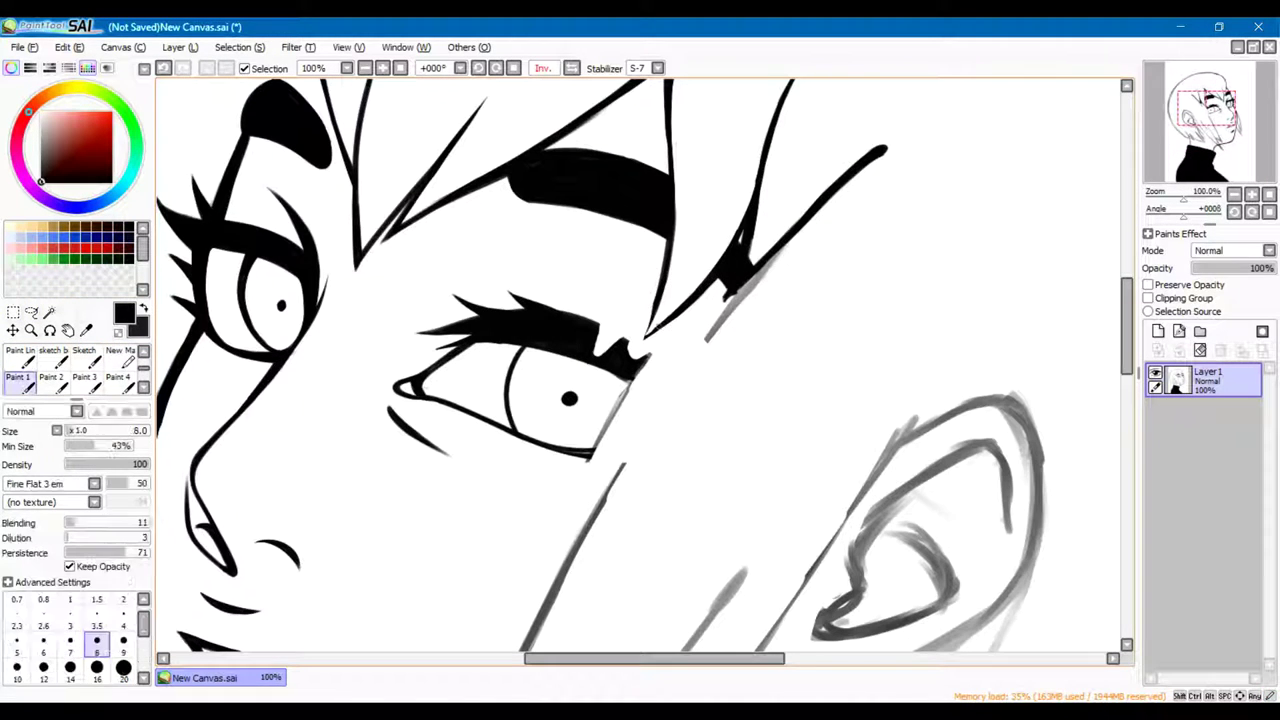
pyautogui.press('b')
pyautogui.press('e')
pyautogui.moveTo(750, 250); pyautogui.dragTo(735, 305)
pyautogui.press('b')
pyautogui.press('e')
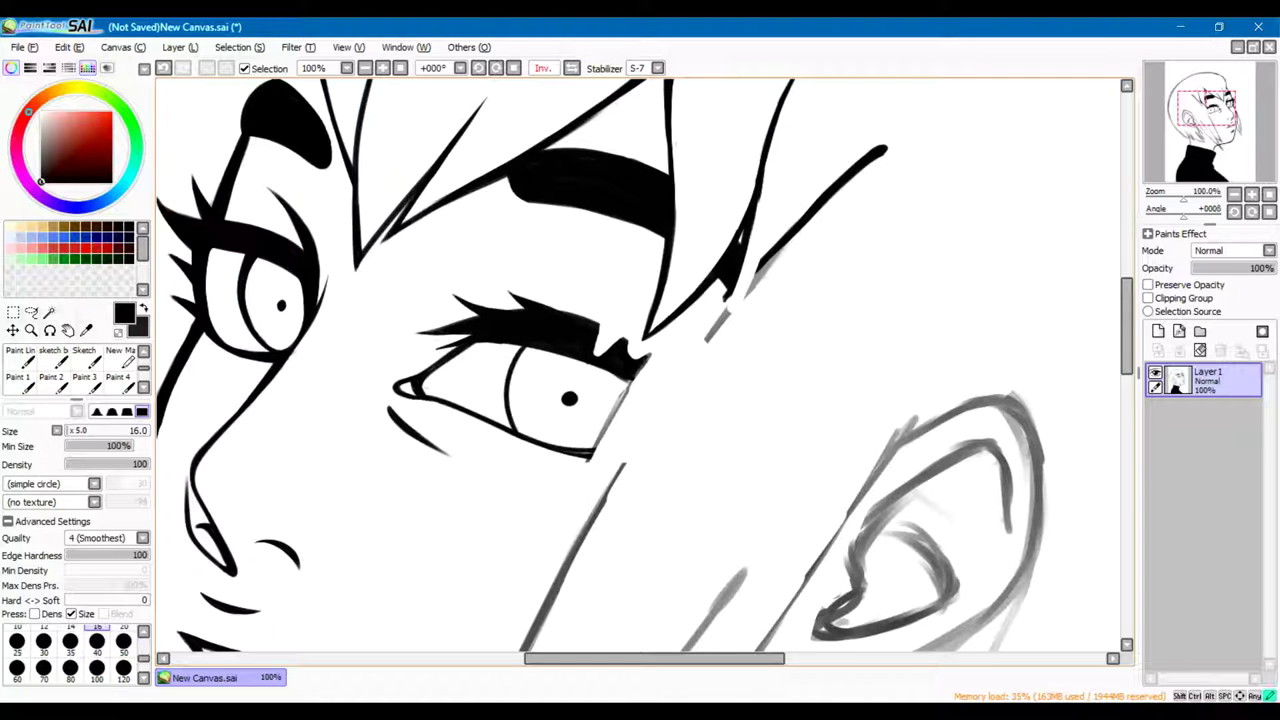
# Fill the gap in the near eye's upper lash line and taper the lower lid's inner end, removing the old inner corner
pyautogui.press('-')
pyautogui.press('-')
pyautogui.press('h')
pyautogui.press('+')
pyautogui.press('+')
pyautogui.press('b')
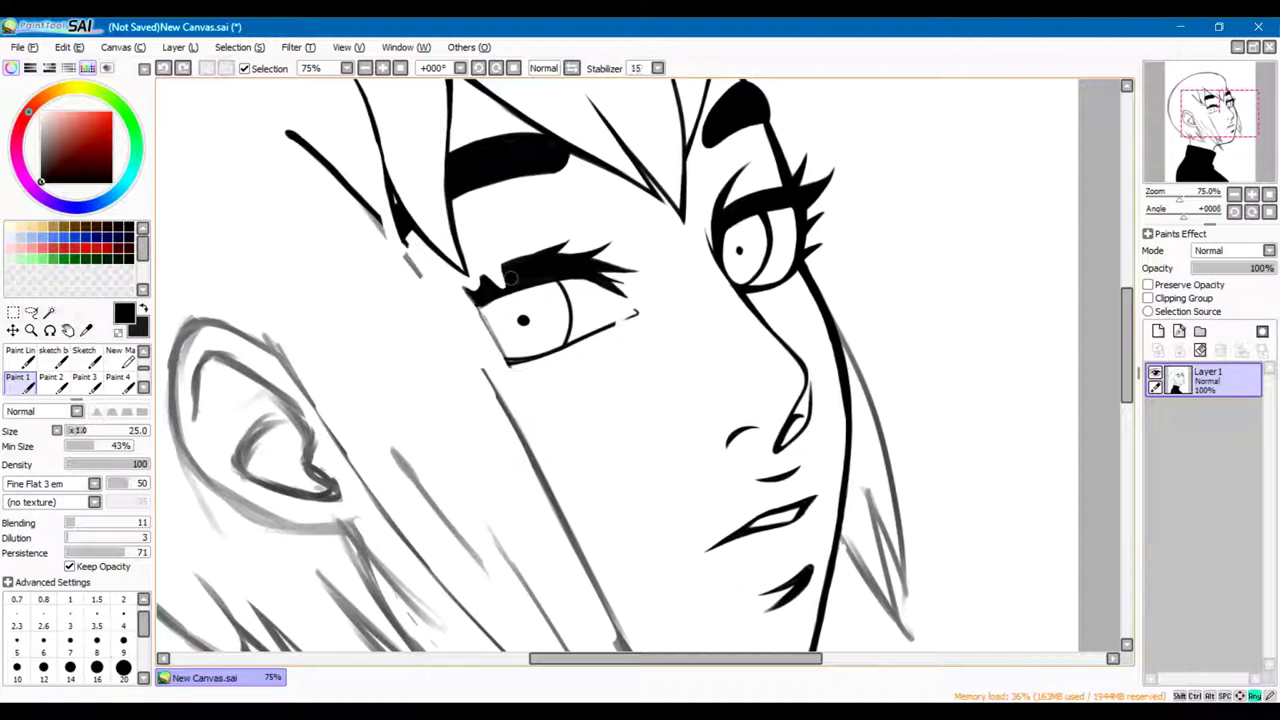
pyautogui.moveTo(465, 292); pyautogui.dragTo(520, 266)
pyautogui.moveTo(630, 315)
pyautogui.mouseDown()
pyautogui.moveTo(506, 365)
pyautogui.moveTo(600, 328)
pyautogui.mouseUp()
pyautogui.press('e')
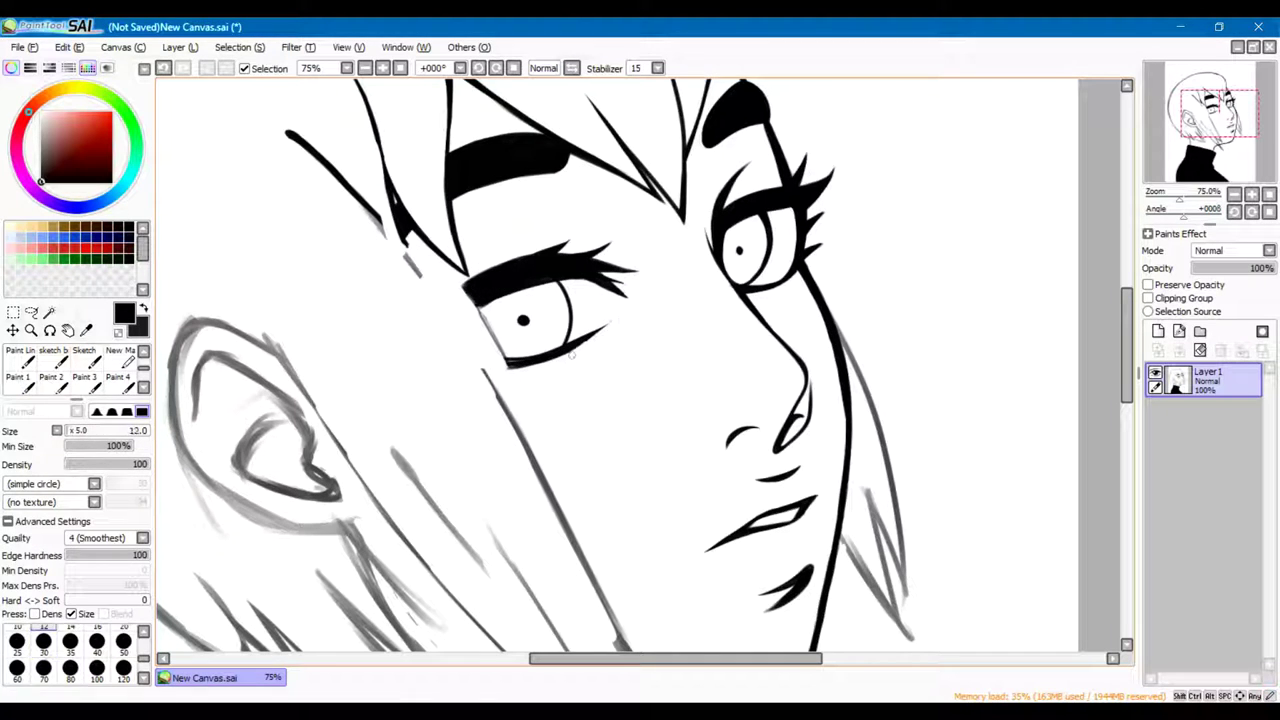
# Thicken the curved inner edge of the near eye's iris
pyautogui.press('b')
pyautogui.press(']')
pyautogui.press(']')
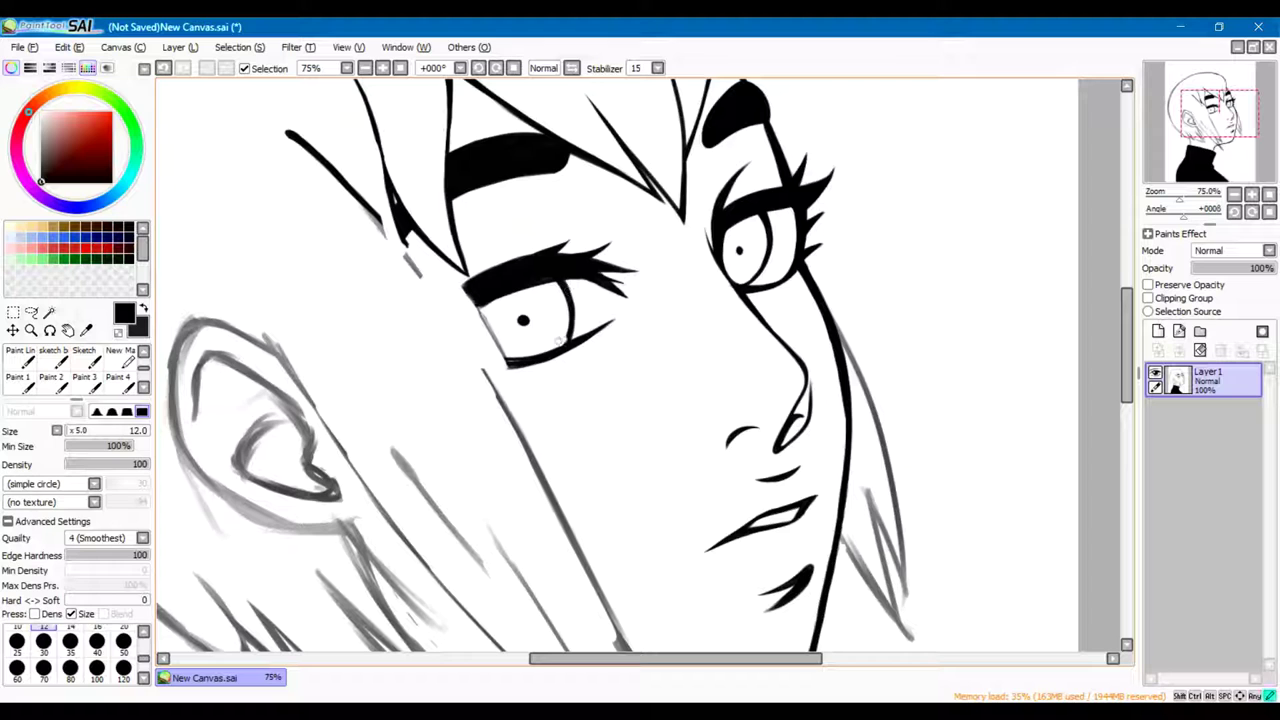
# Extend the outer ends of the near eye's upper lash line and lower lid outward past the side strand
pyautogui.press(']')
pyautogui.press(']')
pyautogui.press(']')
pyautogui.press(']')
pyautogui.moveTo(430, 322); pyautogui.dragTo(540, 262)
pyautogui.press('e')
pyautogui.moveTo(540, 352); pyautogui.dragTo(478, 362)
pyautogui.press('b')
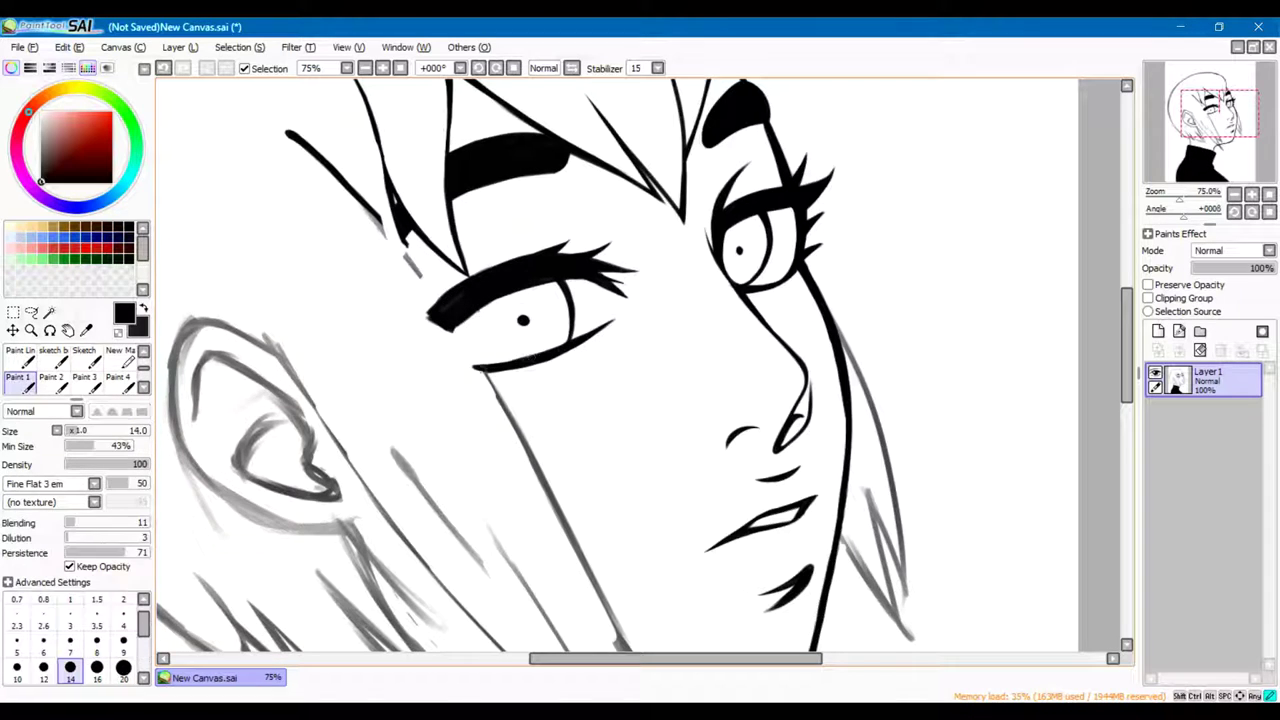
# Clean up the fringe strand's tip above the near eye's outer lash end with a size 5 brush and eraser
pyautogui.scroll(-2, 530, 356)
pyautogui.scroll(3, 530, 356)
pyautogui.press('e')
pyautogui.moveTo(592, 312); pyautogui.dragTo(500, 212)
pyautogui.press('b')
pyautogui.scroll(-3, 700, 300)
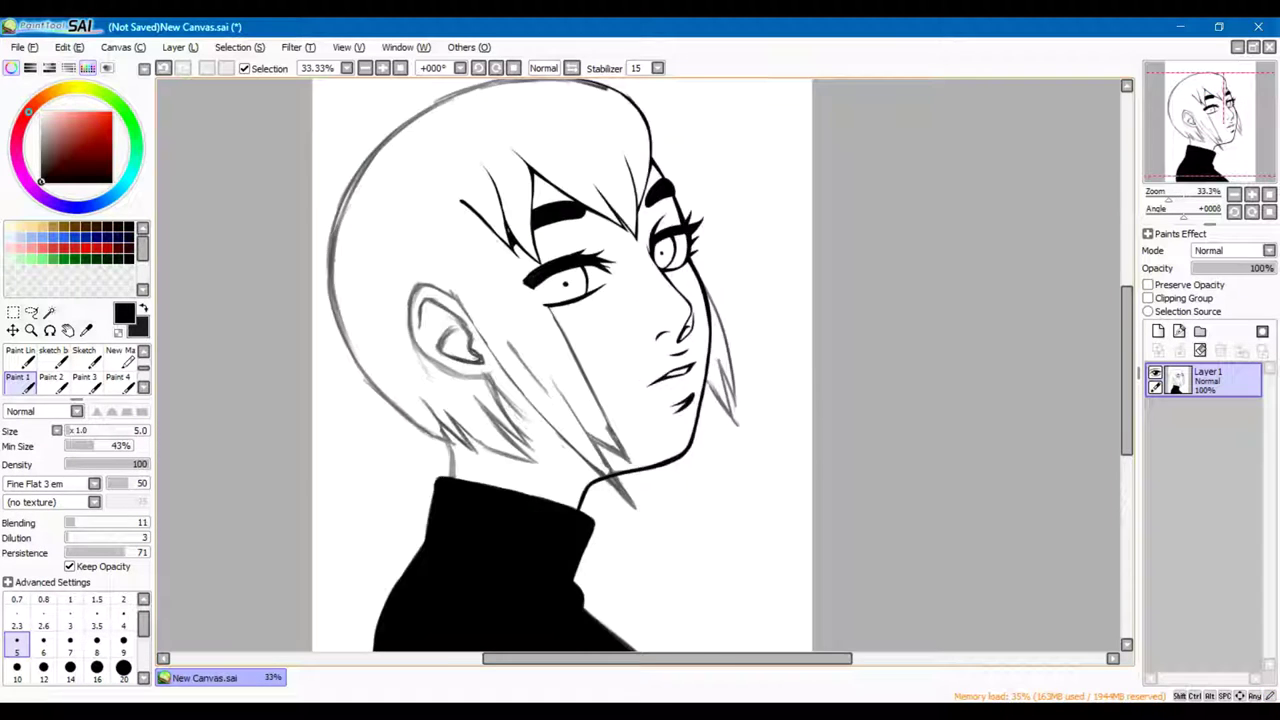
# Refine the thickness of the far cheek's contour below the far eye with a size 10 brush and eraser
pyautogui.press('e')
pyautogui.scroll(2, 652, 252)
pyautogui.press('b')
pyautogui.press('e')
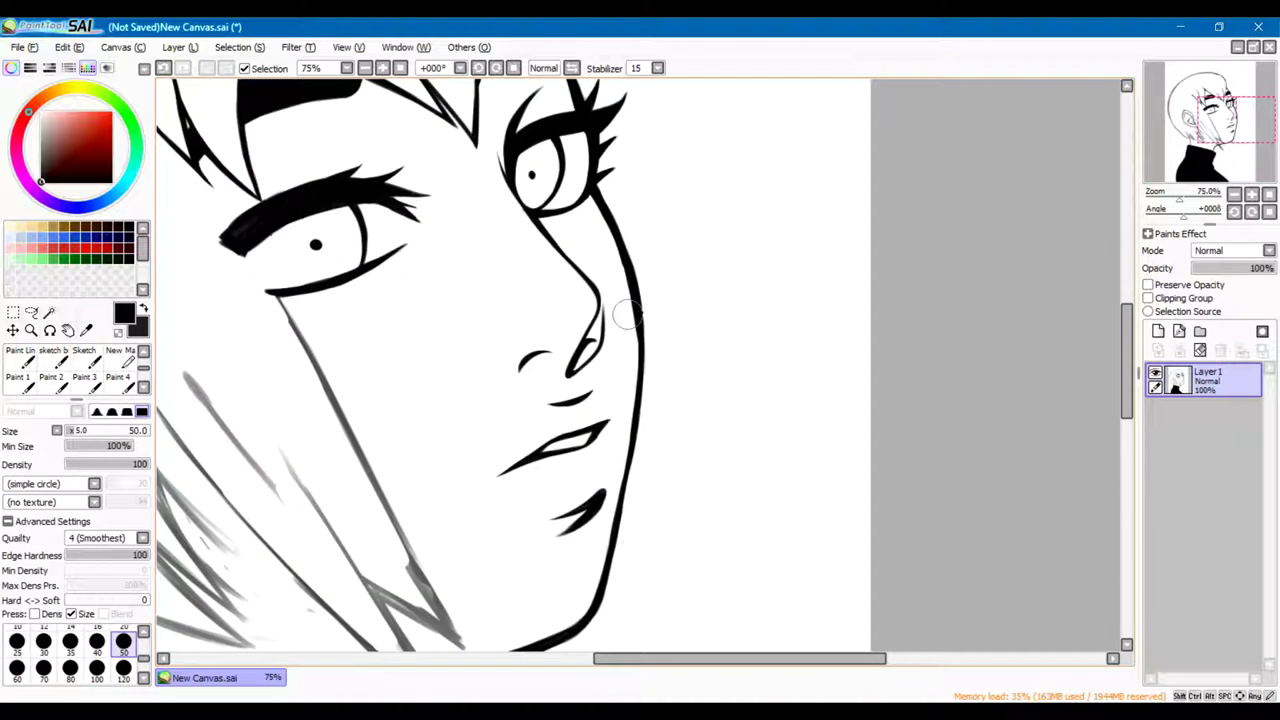
pyautogui.press('b')
pyautogui.press(']')
pyautogui.press(']')
pyautogui.press(']')
pyautogui.press(']')
pyautogui.press(']')
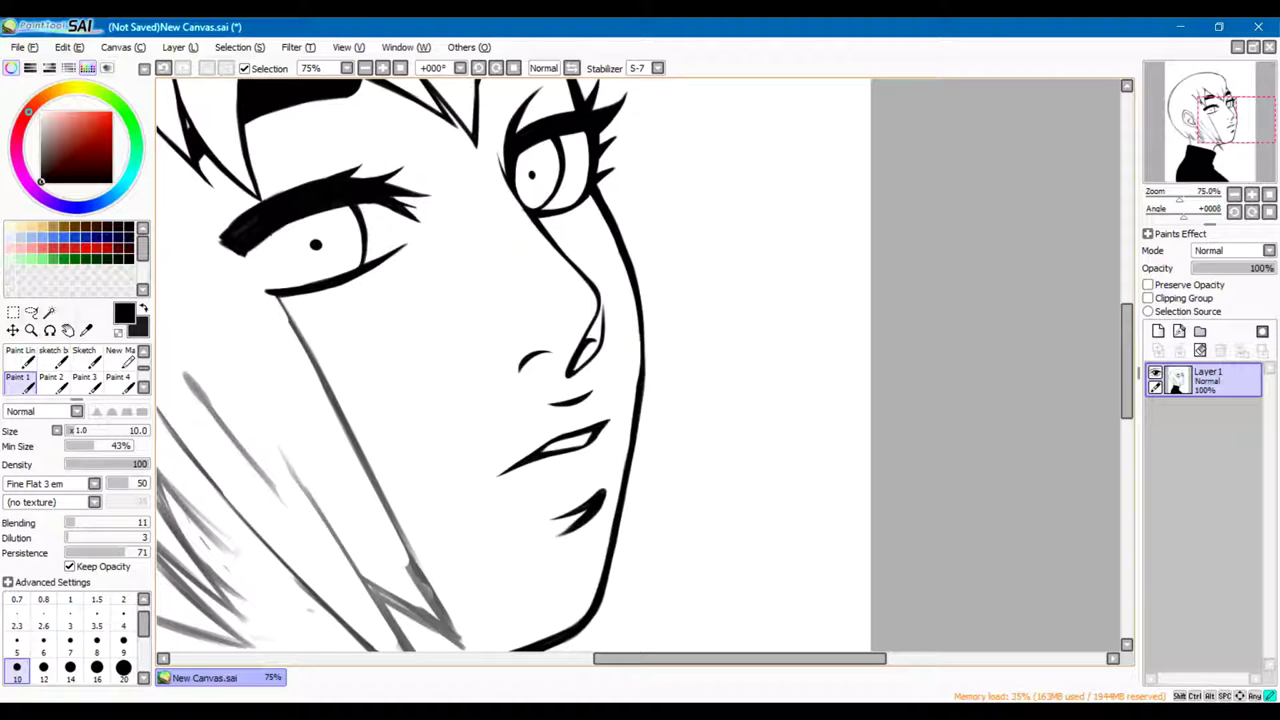
pyautogui.scroll(2, 630, 280)
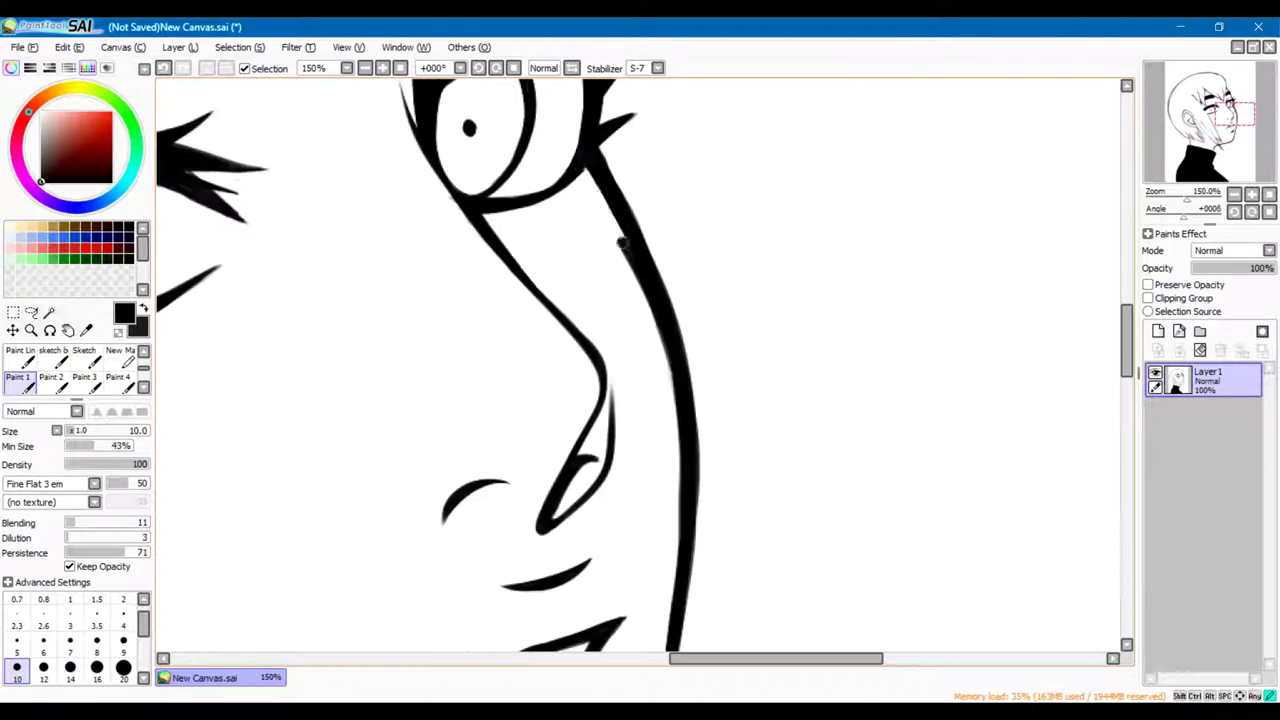
pyautogui.moveTo(572, 162); pyautogui.dragTo(660, 320)
pyautogui.press('e')
pyautogui.moveTo(630, 260)
pyautogui.mouseDown()
pyautogui.moveTo(678, 450)
pyautogui.moveTo(680, 540)
pyautogui.mouseUp()
pyautogui.press('b')
pyautogui.press('e')
pyautogui.press('b')
# Draw long curved side strands past the near eye on a new layer and erase the grey strand sketch on Layer1
pyautogui.scroll(-3, 560, 155)
pyautogui.scroll(-3, 600, 360)
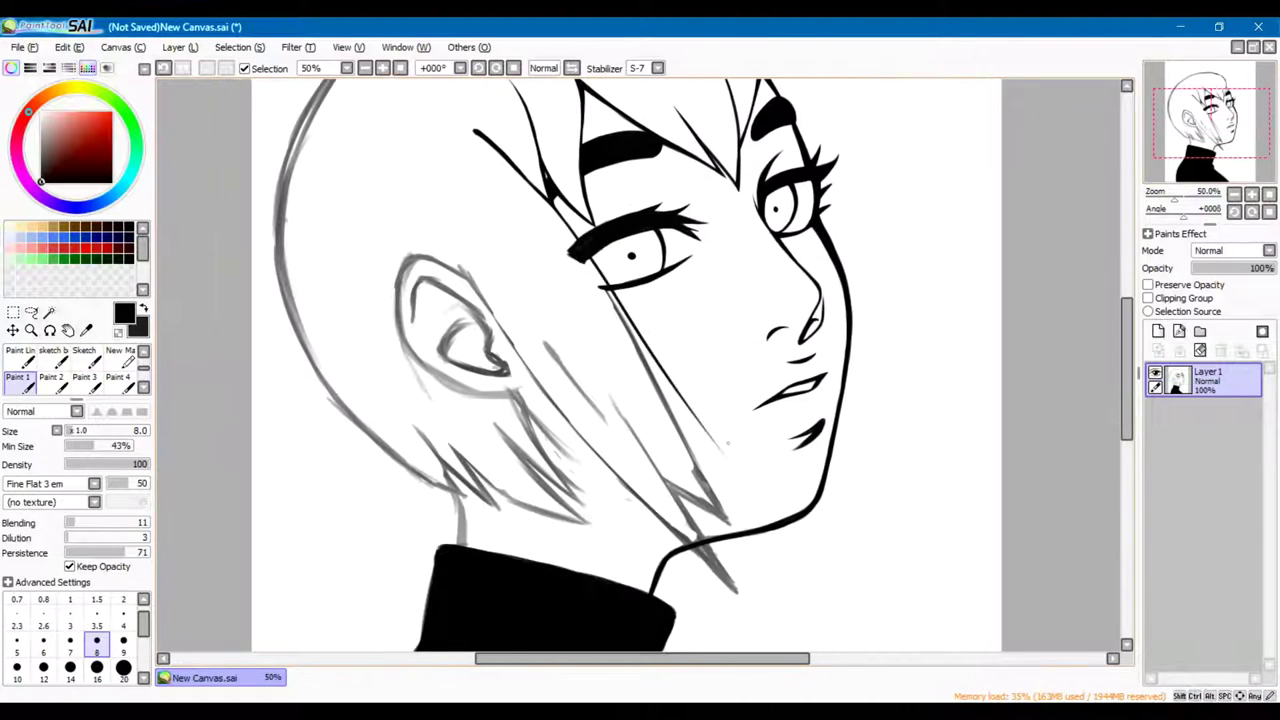
pyautogui.hotkey('ctrl', 'shift', 'n')
pyautogui.press('e')
pyautogui.moveTo(625, 295); pyautogui.dragTo(565, 365)
pyautogui.click(43, 668)
pyautogui.moveTo(735, 590); pyautogui.dragTo(700, 558)
pyautogui.press('b')
pyautogui.press('e')
pyautogui.press('b')
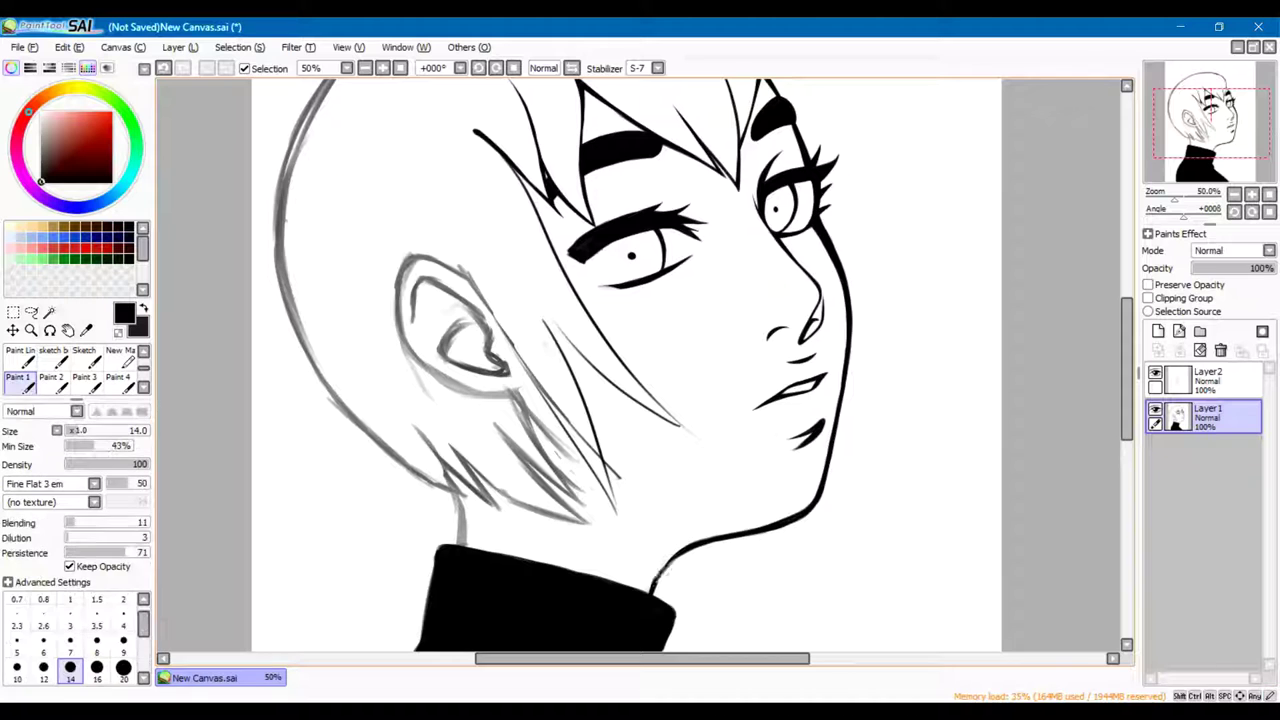
# Repair the jawline where it curves down into the neck on Layer1 with a size 14 brush and eraser
pyautogui.press('e')
pyautogui.press('b')
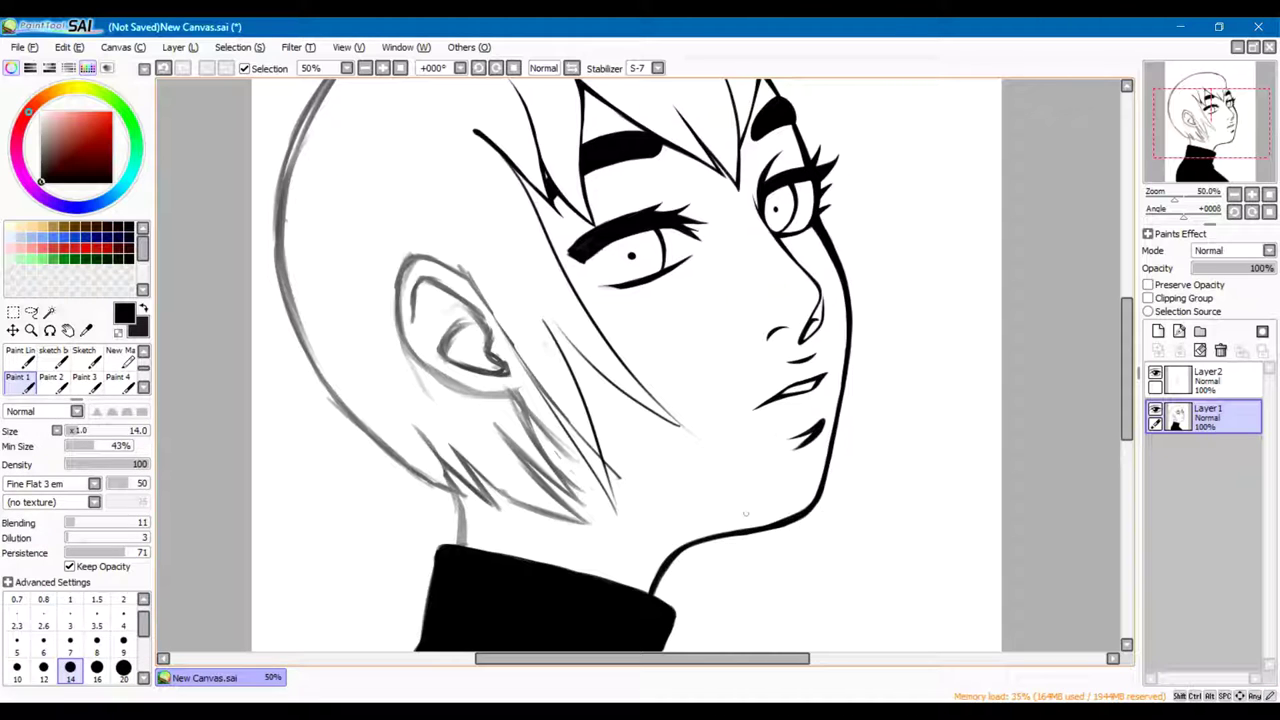
pyautogui.press('e')
pyautogui.press('b')
pyautogui.moveTo(718, 538); pyautogui.dragTo(711, 558)
# Extend the near eye's outer corner into a solid black wing joining the upper lash line and lower lid
pyautogui.moveTo(600, 311)
pyautogui.mouseDown()
pyautogui.moveTo(530, 289)
pyautogui.moveTo(590, 312)
pyautogui.moveTo(632, 237)
pyautogui.mouseUp()
pyautogui.press(']')
pyautogui.press(']')
pyautogui.press(']')
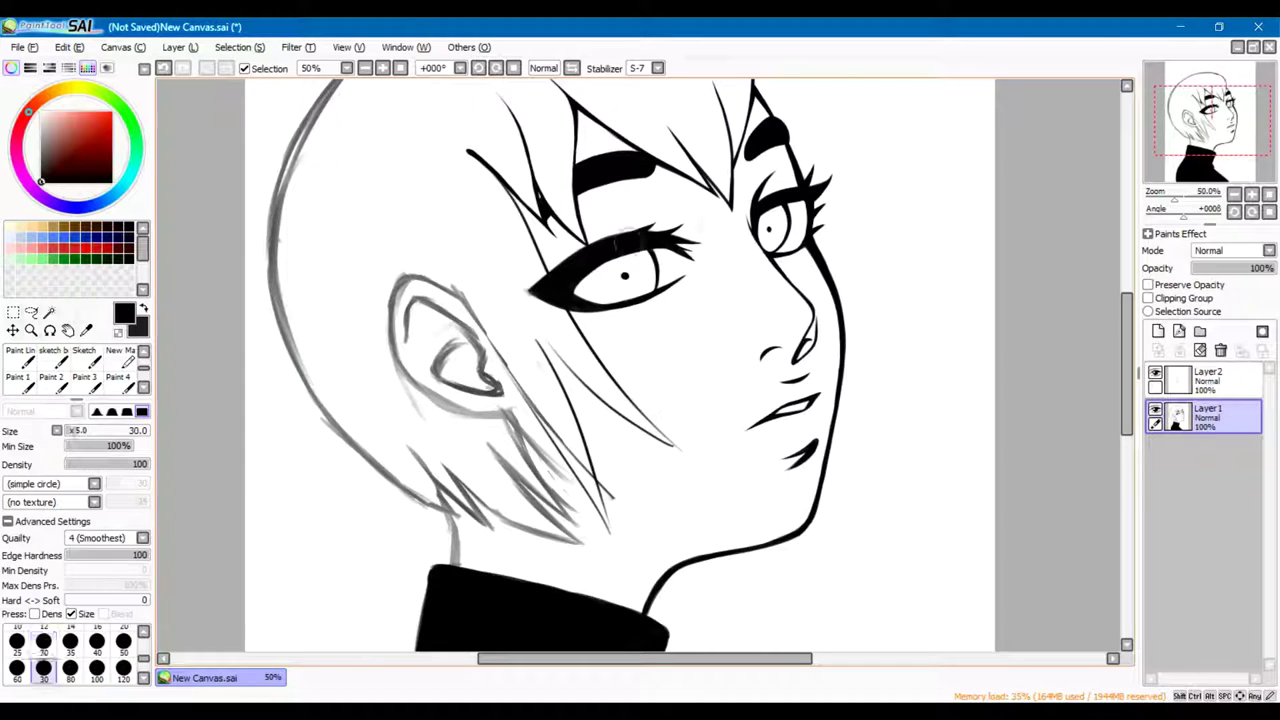
pyautogui.scroll(3, 628, 245)
pyautogui.moveTo(565, 355)
pyautogui.mouseDown()
pyautogui.moveTo(529, 400)
pyautogui.moveTo(590, 350)
pyautogui.mouseUp()
# Sharpen the near eye's wing tip and smooth the lower lid's edge with brush and eraser
pyautogui.press('b')
pyautogui.moveTo(700, 446); pyautogui.dragTo(556, 447)
pyautogui.moveTo(432, 416); pyautogui.dragTo(310, 442)
pyautogui.press('e')
pyautogui.moveTo(410, 455); pyautogui.dragTo(277, 460)
pyautogui.press('b')
# Draw the curved outer edge of the near eye's iris down to the lower lid and tidy it with a size 14 eraser
pyautogui.press('e')
pyautogui.moveTo(605, 255)
pyautogui.mouseDown()
pyautogui.moveTo(580, 268)
pyautogui.moveTo(603, 265)
pyautogui.mouseUp()
pyautogui.press('b')
pyautogui.moveTo(532, 350); pyautogui.dragTo(655, 442)
pyautogui.press('e')
pyautogui.moveTo(588, 414); pyautogui.dragTo(660, 442)
pyautogui.press('b')
pyautogui.press('e')
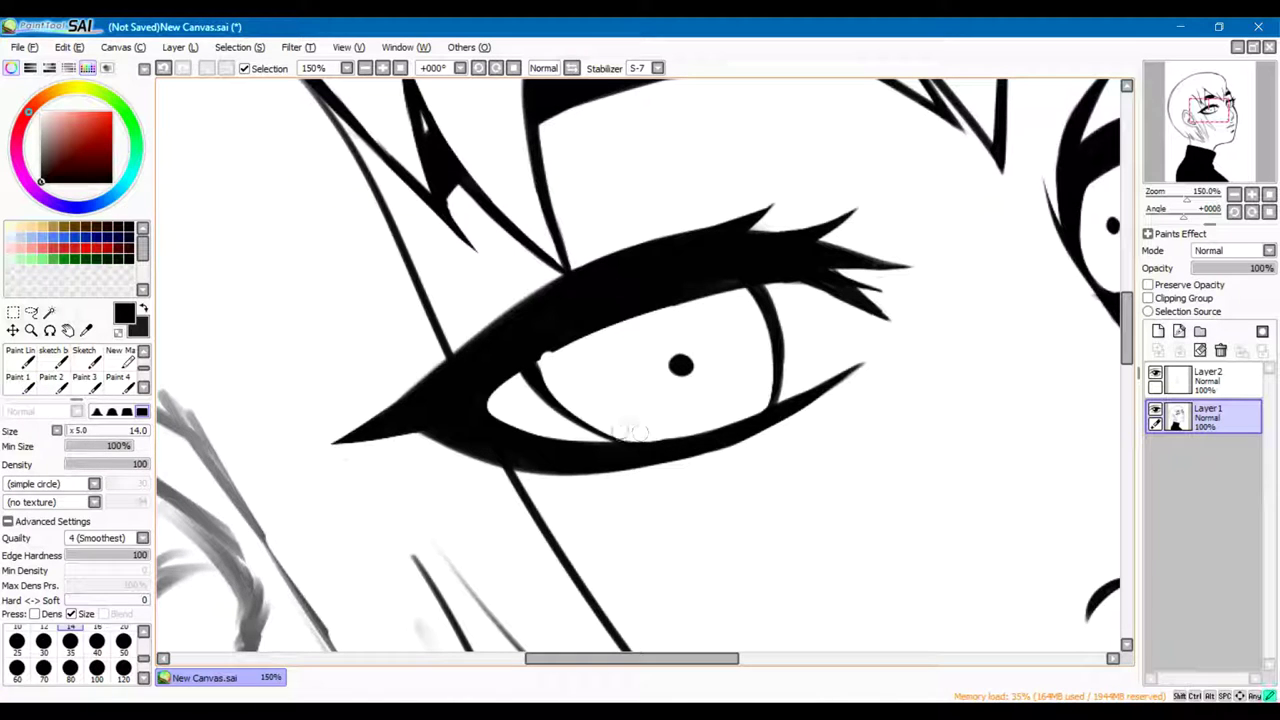
pyautogui.press('b')
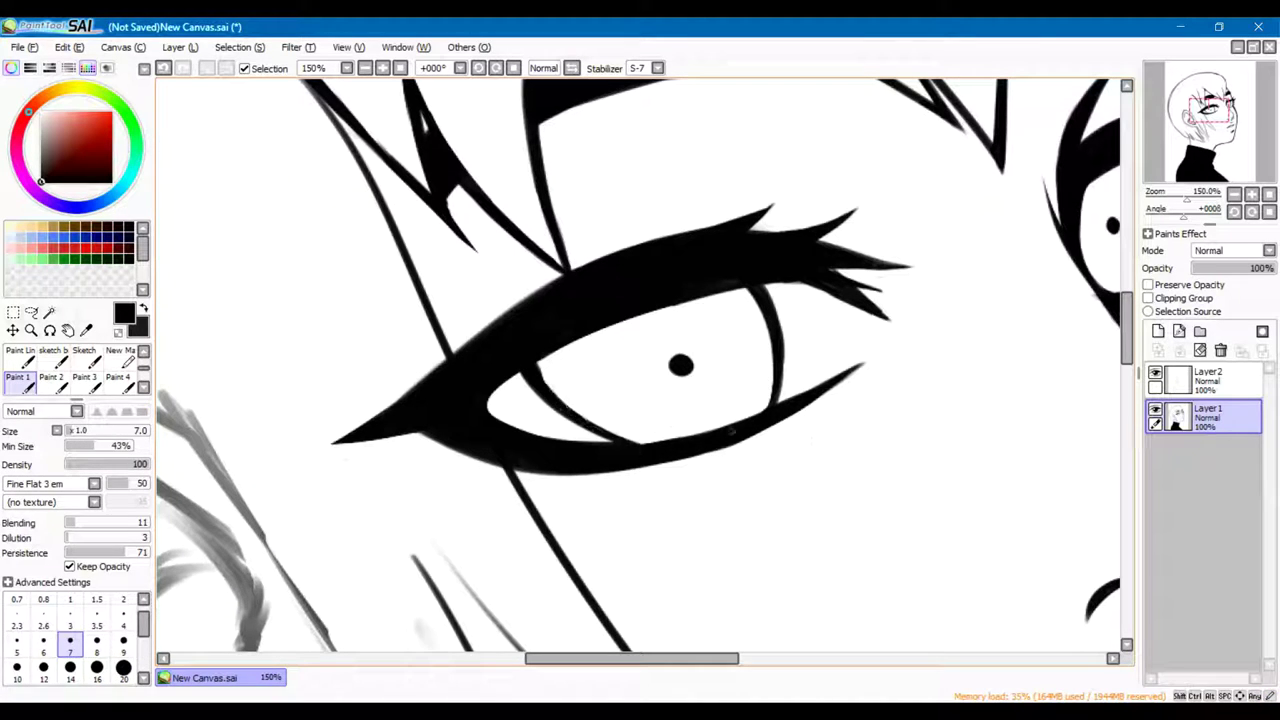
# Clear the lower lid's thick join inside the near eye's iris with a size 20 eraser and patch its outer edge with the brush
pyautogui.moveTo(748, 418); pyautogui.dragTo(596, 442)
pyautogui.press('e')
pyautogui.moveTo(752, 404)
pyautogui.mouseDown()
pyautogui.moveTo(590, 440)
pyautogui.moveTo(540, 360)
pyautogui.mouseUp()
pyautogui.press('b')
pyautogui.press('e')
pyautogui.press('b')
pyautogui.moveTo(760, 412)
pyautogui.mouseDown()
pyautogui.moveTo(605, 458)
pyautogui.moveTo(775, 408)
pyautogui.moveTo(548, 388)
pyautogui.mouseUp()
pyautogui.press('e')
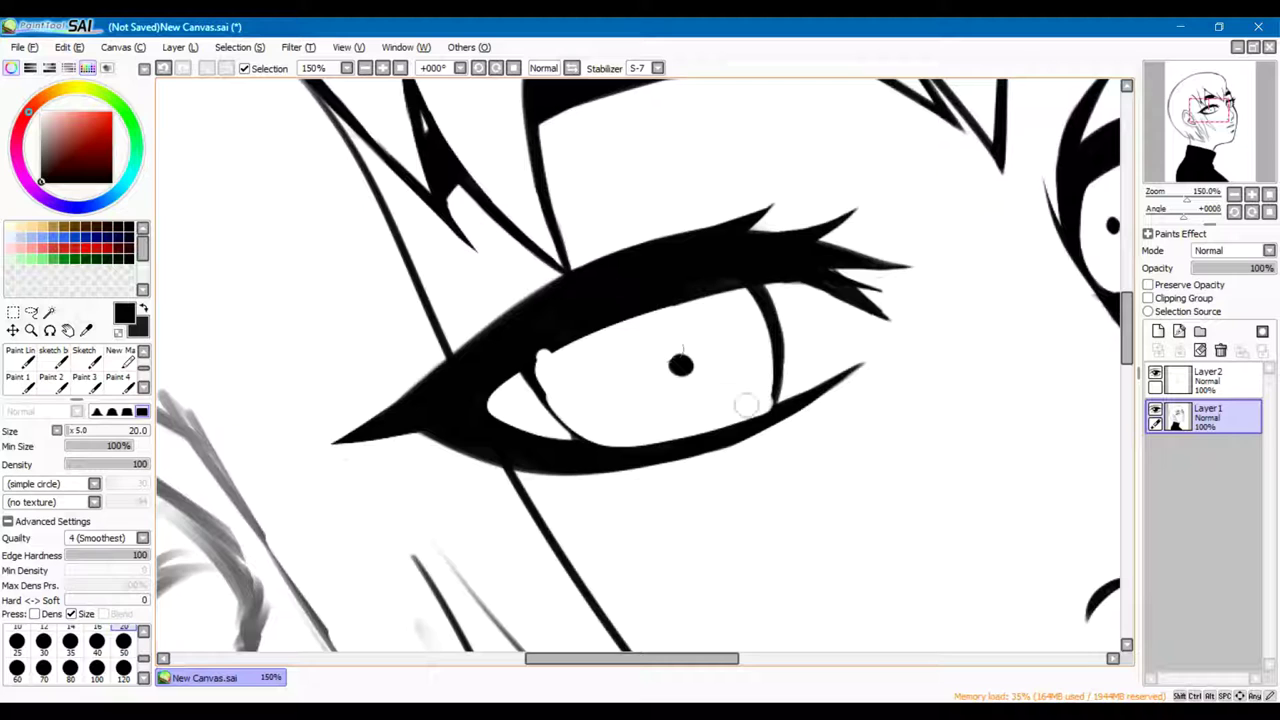
pyautogui.press('b')
pyautogui.moveTo(770, 394); pyautogui.dragTo(776, 420)
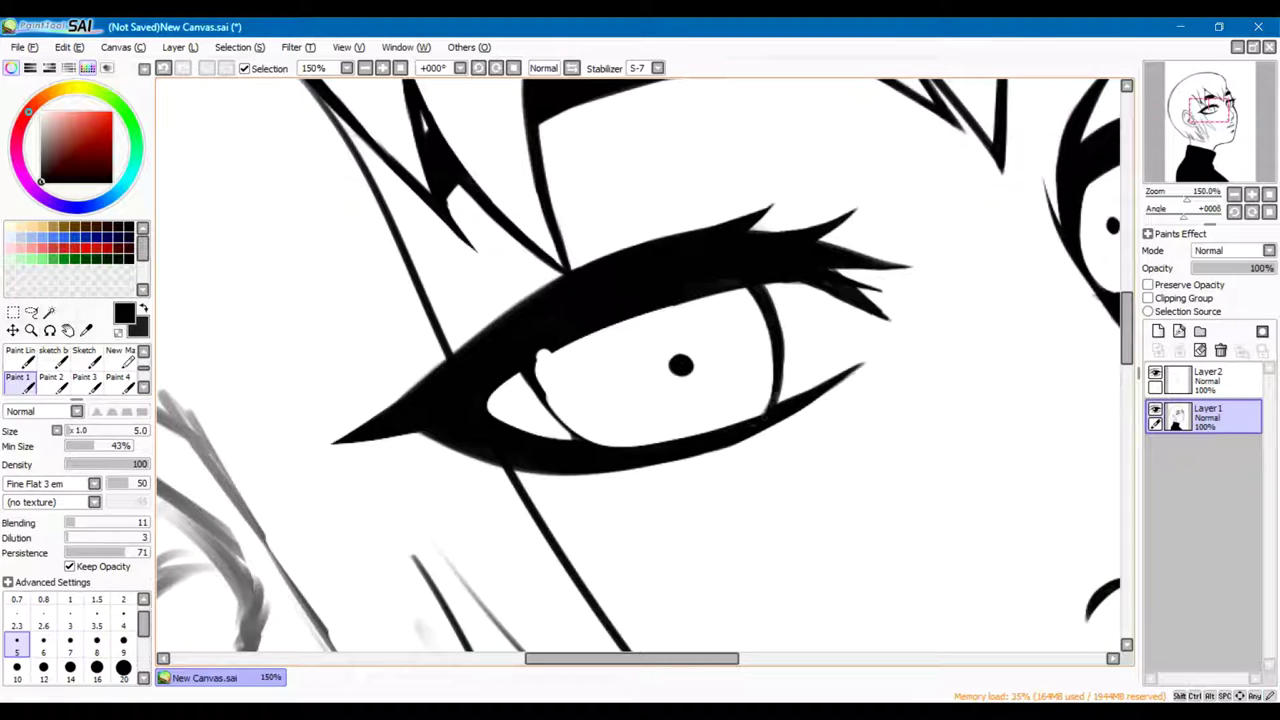
# Thicken the near eye's iris edges and round its bottom into the lower lid with a size 7 brush
pyautogui.press('e')
pyautogui.press('b')
pyautogui.press(']')
pyautogui.press(']')
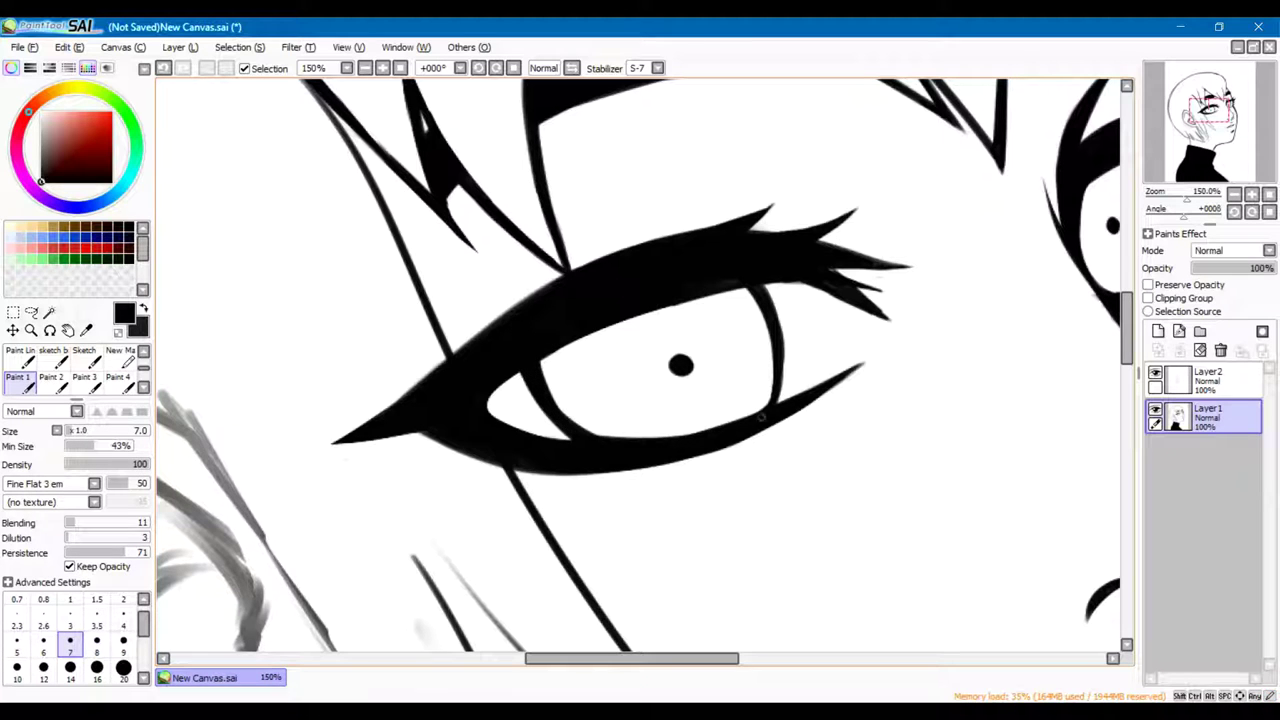
pyautogui.press('e')
pyautogui.press('b')
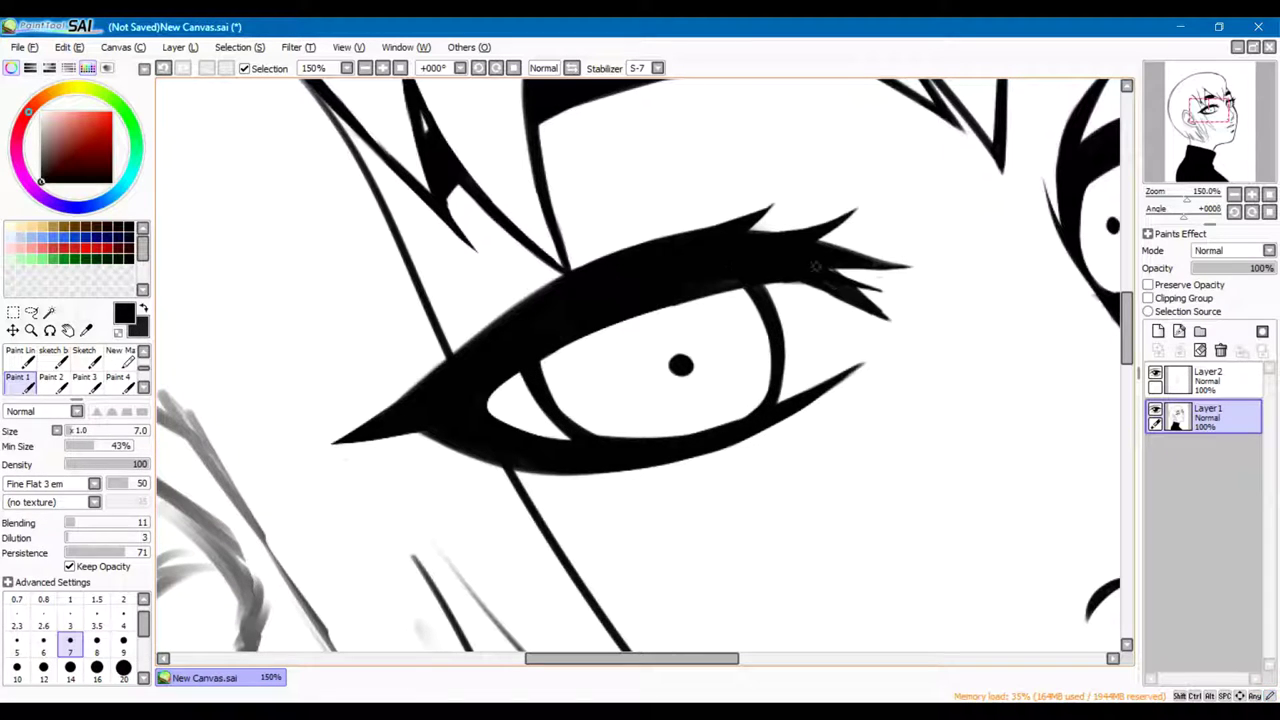
# Lasso the near eye in the mirrored view and transform it slightly narrower
pyautogui.scroll(-3, 640, 365)
pyautogui.press('h')
pyautogui.press('m')
pyautogui.moveTo(626, 254); pyautogui.dragTo(808, 352)
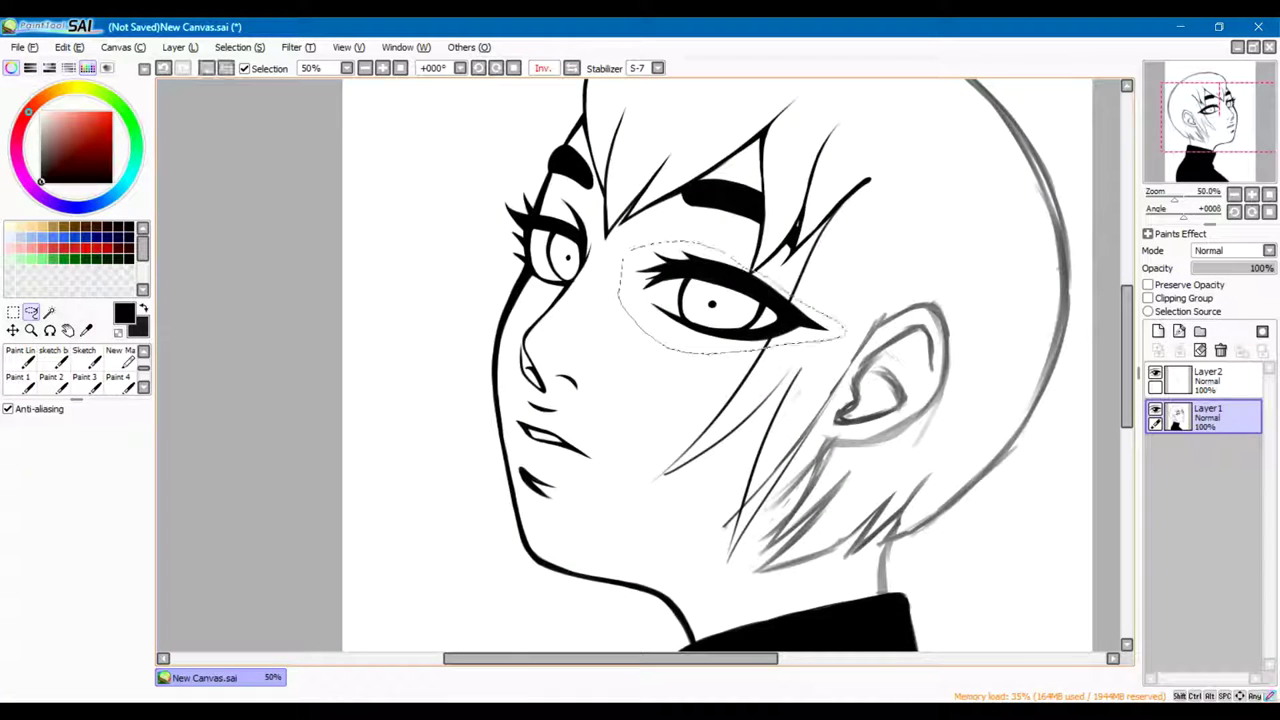
pyautogui.hotkey('ctrl', 't')
pyautogui.press('Return')
# Add a pointed upper lash above the near eye's outer wing and sharpen its tip with a size 3.5 brush
pyautogui.scroll(3, 786, 297)
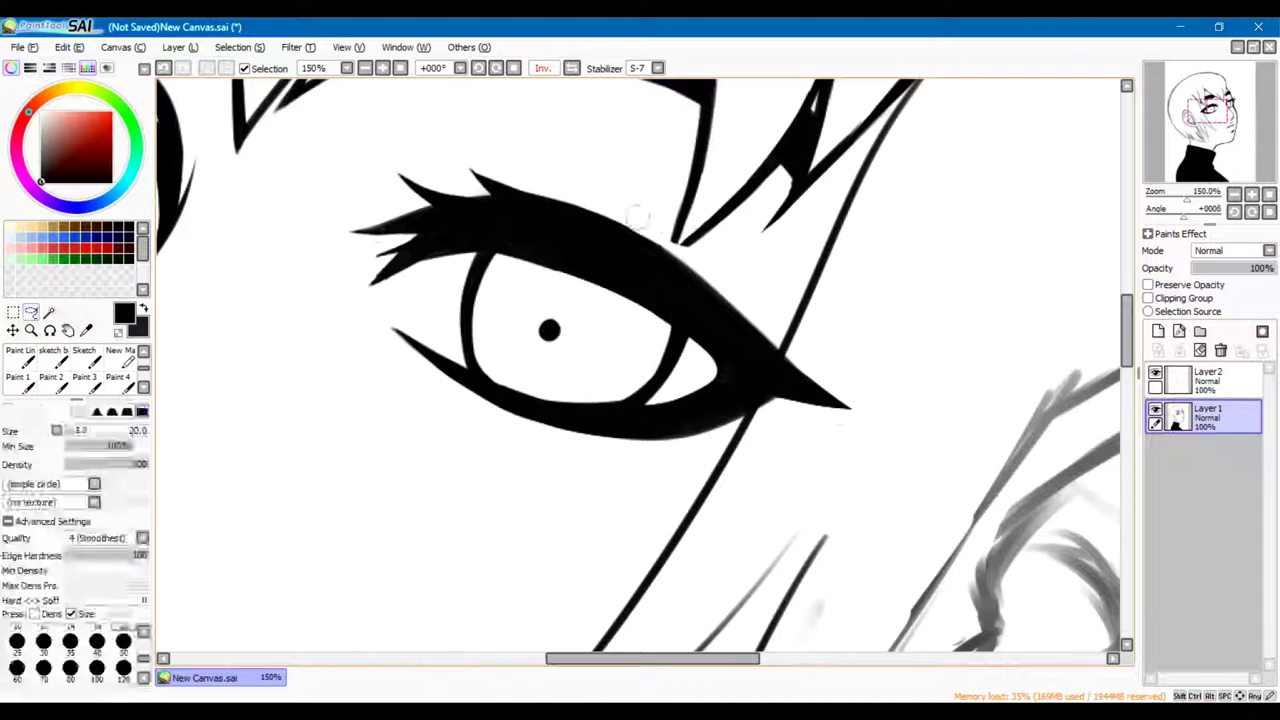
pyautogui.moveTo(640, 365); pyautogui.dragTo(594, 409)
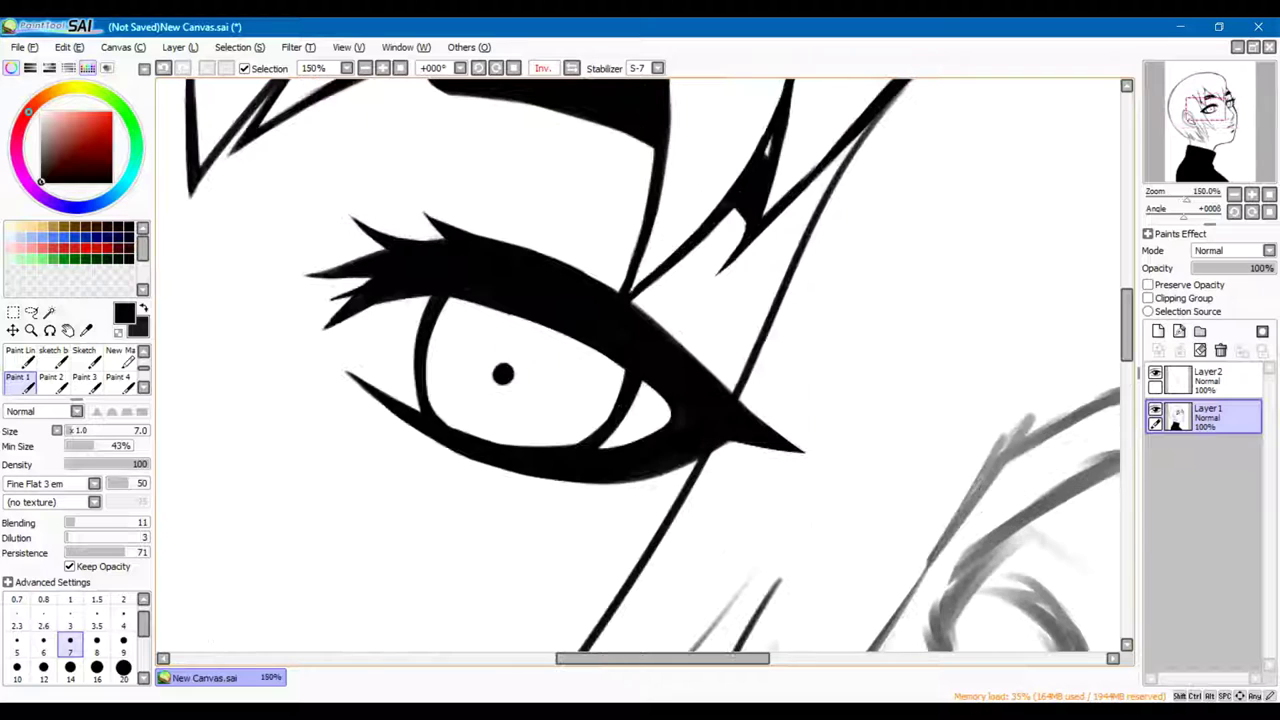
pyautogui.moveTo(687, 348)
pyautogui.mouseDown()
pyautogui.moveTo(707, 367)
pyautogui.moveTo(789, 357)
pyautogui.mouseUp()
pyautogui.press('[')
pyautogui.press('[')
pyautogui.press('[')
pyautogui.press('[')
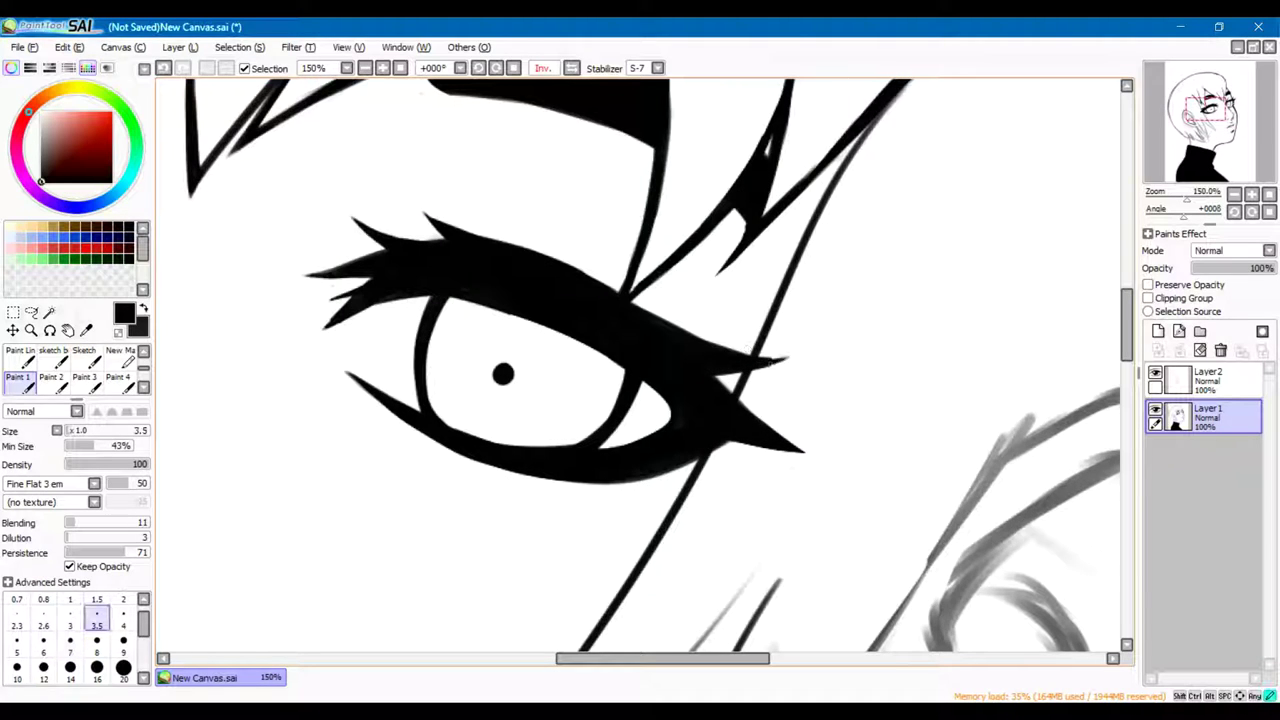
pyautogui.press('e')
pyautogui.press('e')
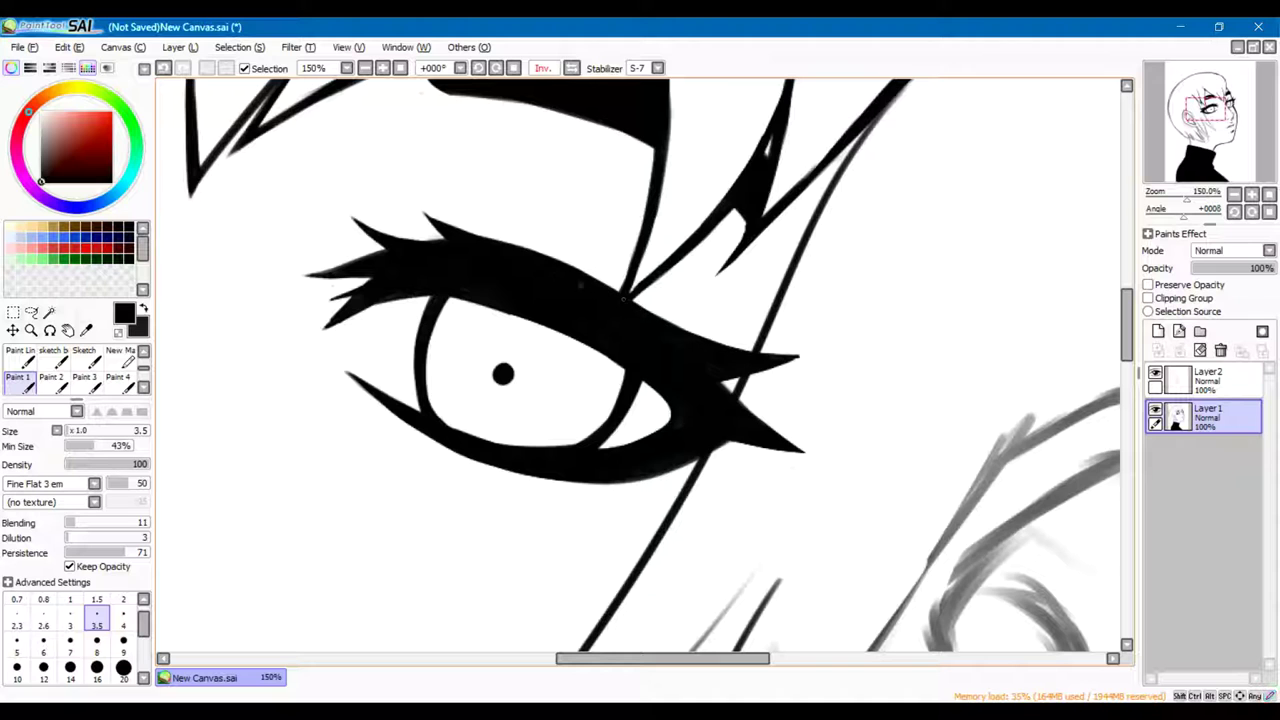
# Extend the small lower spike of the near eye's inner lash cluster with a size 3.5 brush
pyautogui.moveTo(370, 281); pyautogui.dragTo(334, 292)
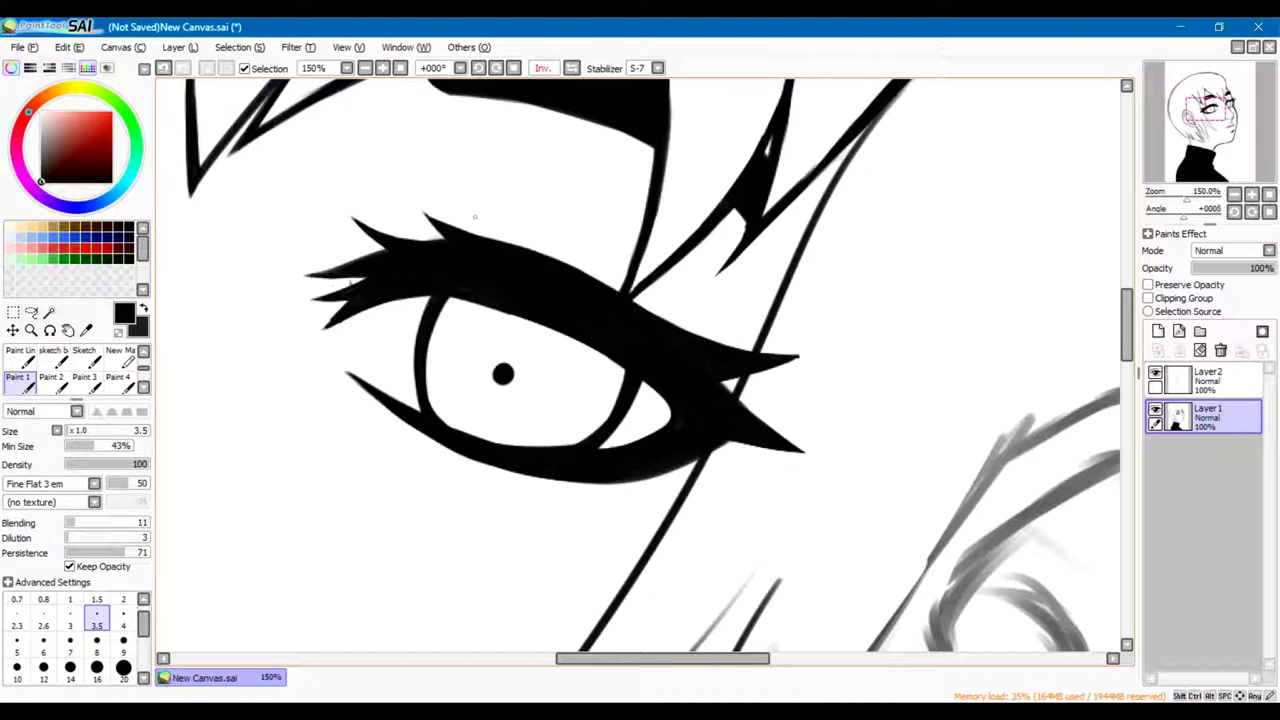
pyautogui.press('e')
pyautogui.scroll(-2, 490, 300)
pyautogui.scroll(2, 520, 360)
pyautogui.press('e')
pyautogui.press('e')
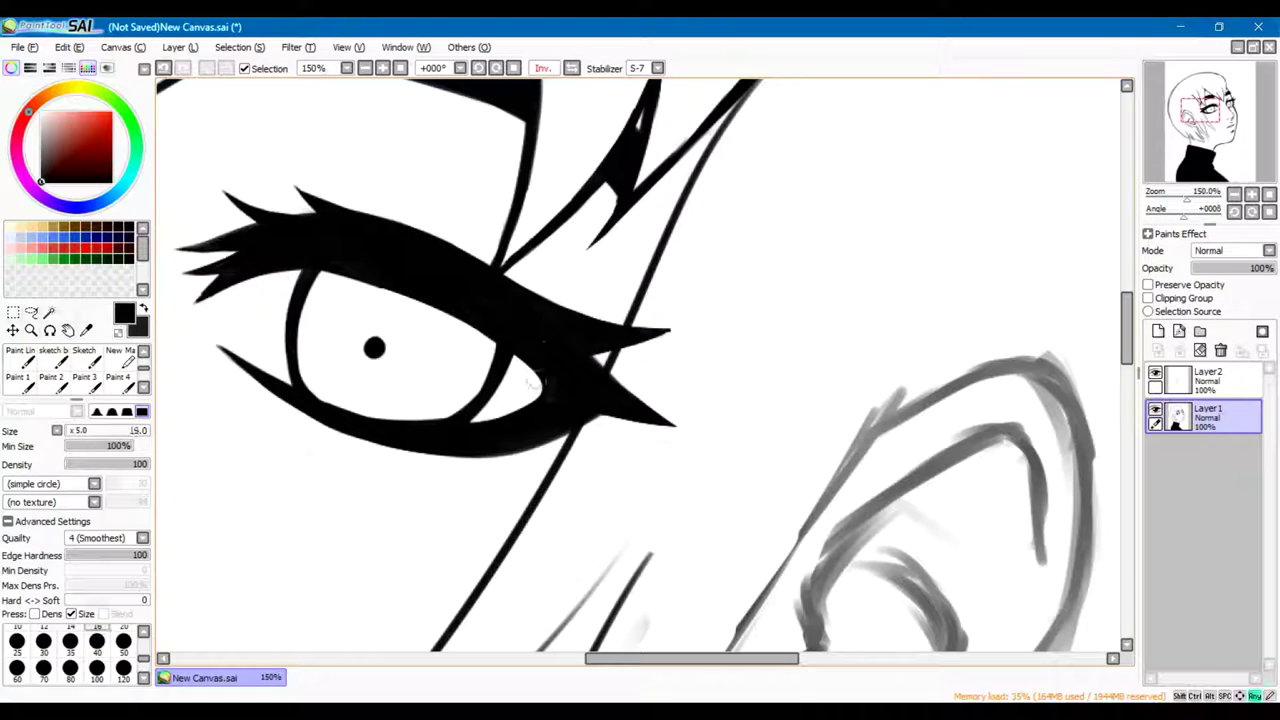
# Thin the near eye's lower lid by erasing along its inner and outer edges
pyautogui.moveTo(535, 382); pyautogui.dragTo(300, 405)
pyautogui.press('e')
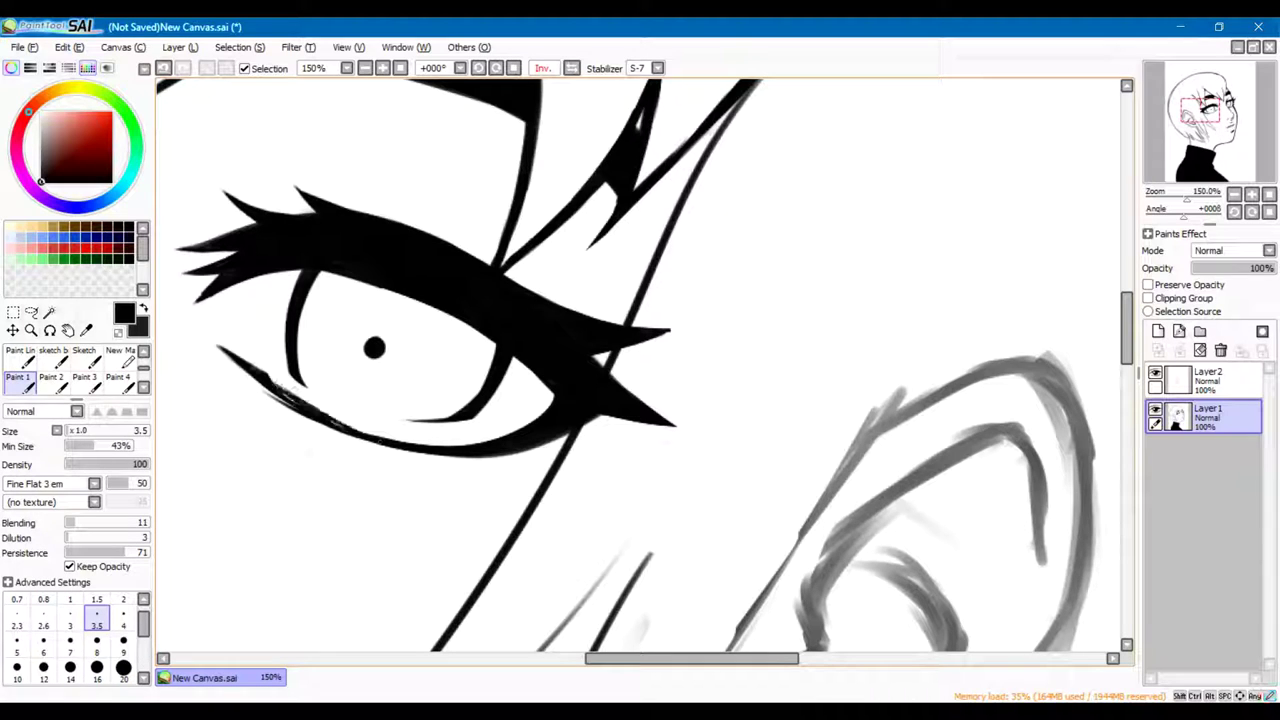
pyautogui.press('e')
pyautogui.moveTo(230, 362)
pyautogui.mouseDown()
pyautogui.moveTo(286, 400)
pyautogui.moveTo(300, 390)
pyautogui.moveTo(270, 418)
pyautogui.mouseUp()
pyautogui.press('e')
pyautogui.press('e')
pyautogui.press('e')
# Draw short pointed lower lashes under the near eye's outer corner with a size 3 to 3.5 brush
pyautogui.moveTo(614, 424); pyautogui.dragTo(588, 454)
pyautogui.press('[')
pyautogui.press('h')
pyautogui.press('[')
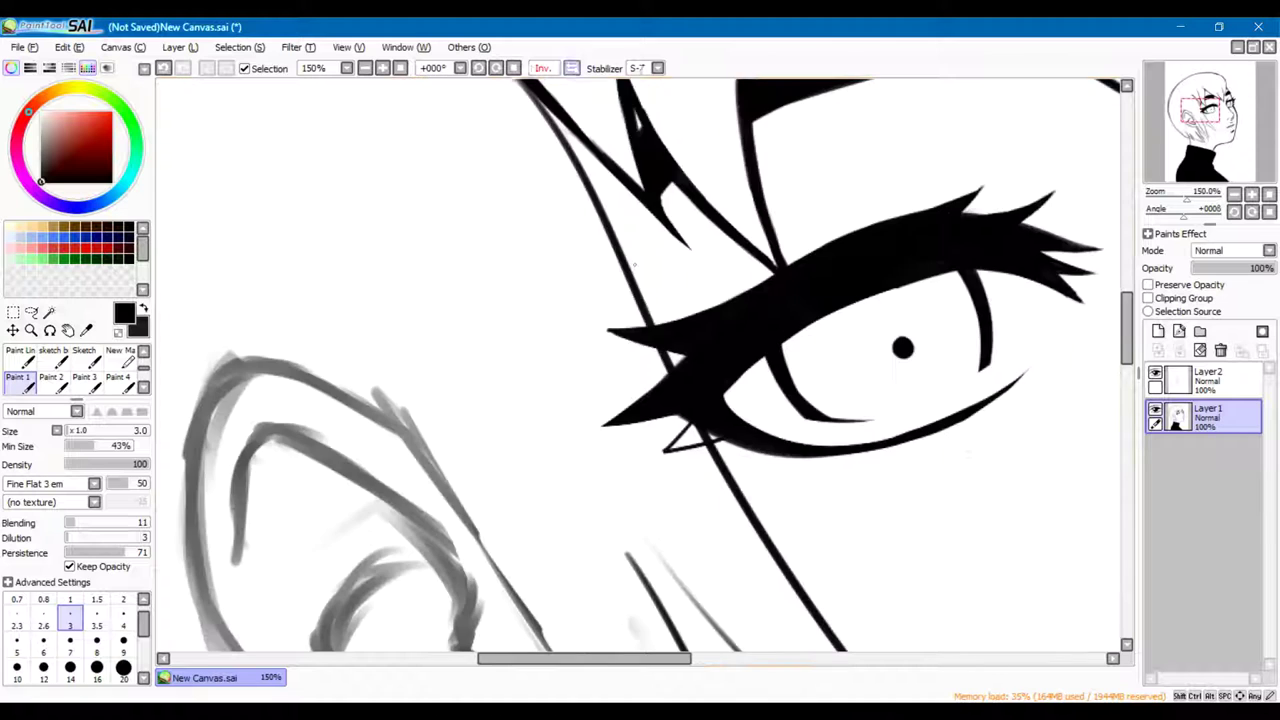
pyautogui.press(']')
pyautogui.moveTo(702, 424); pyautogui.dragTo(670, 448)
pyautogui.moveTo(780, 450); pyautogui.dragTo(740, 474)
pyautogui.press(']')
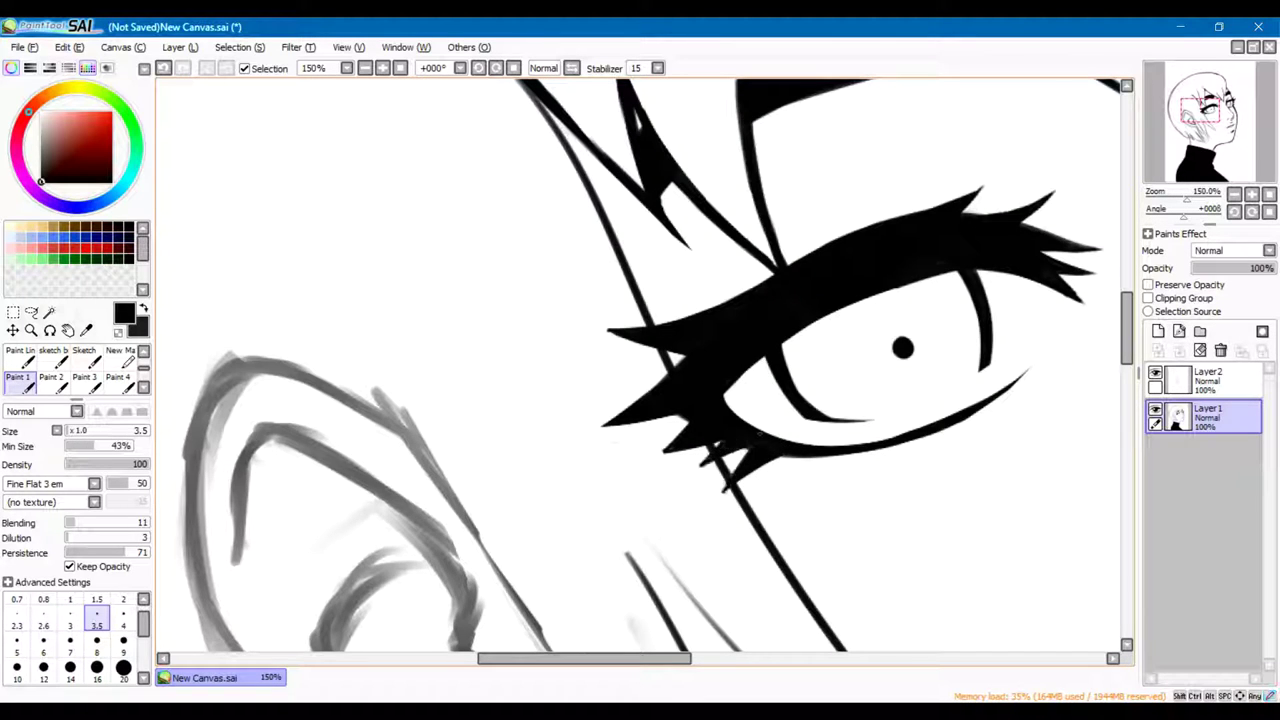
# Extend both iris edges of the near eye down to the thinned lower lid and tidy them with a size 16 eraser
pyautogui.hotkey('ctrl', '+')
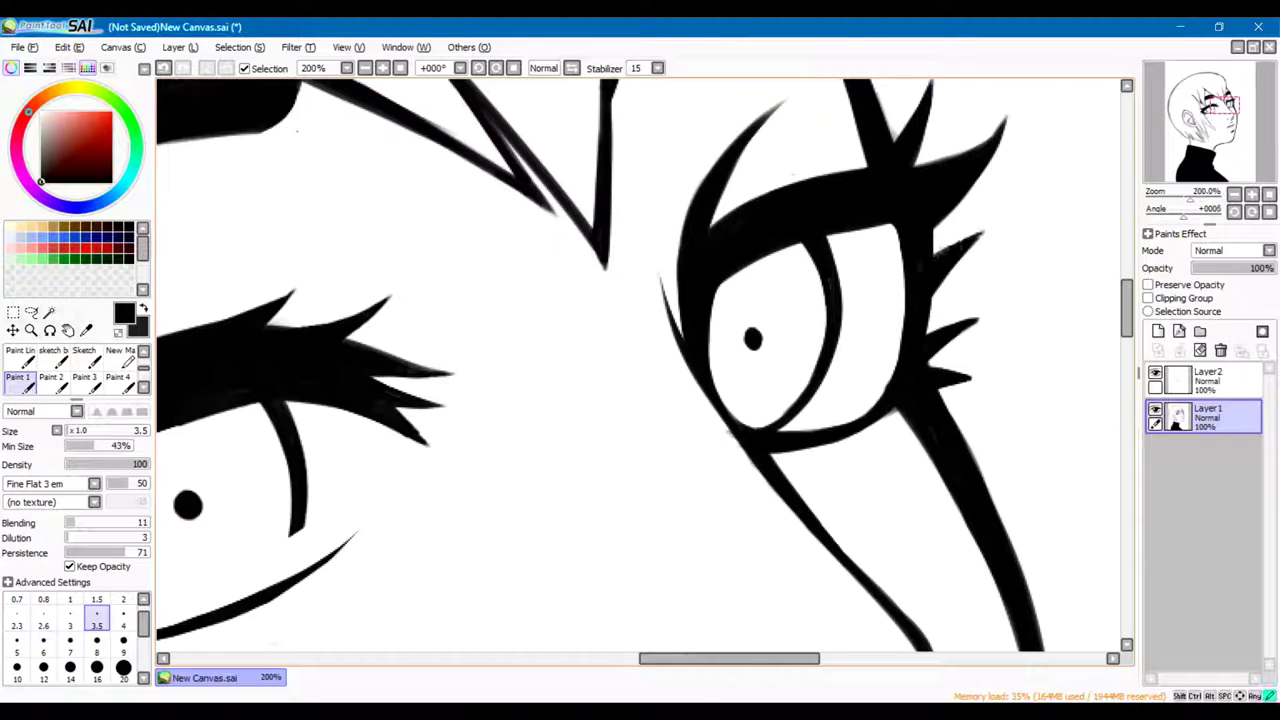
pyautogui.hotkey('ctrl', '-')
pyautogui.hotkey('ctrl', '-')
pyautogui.hotkey('ctrl', '-')
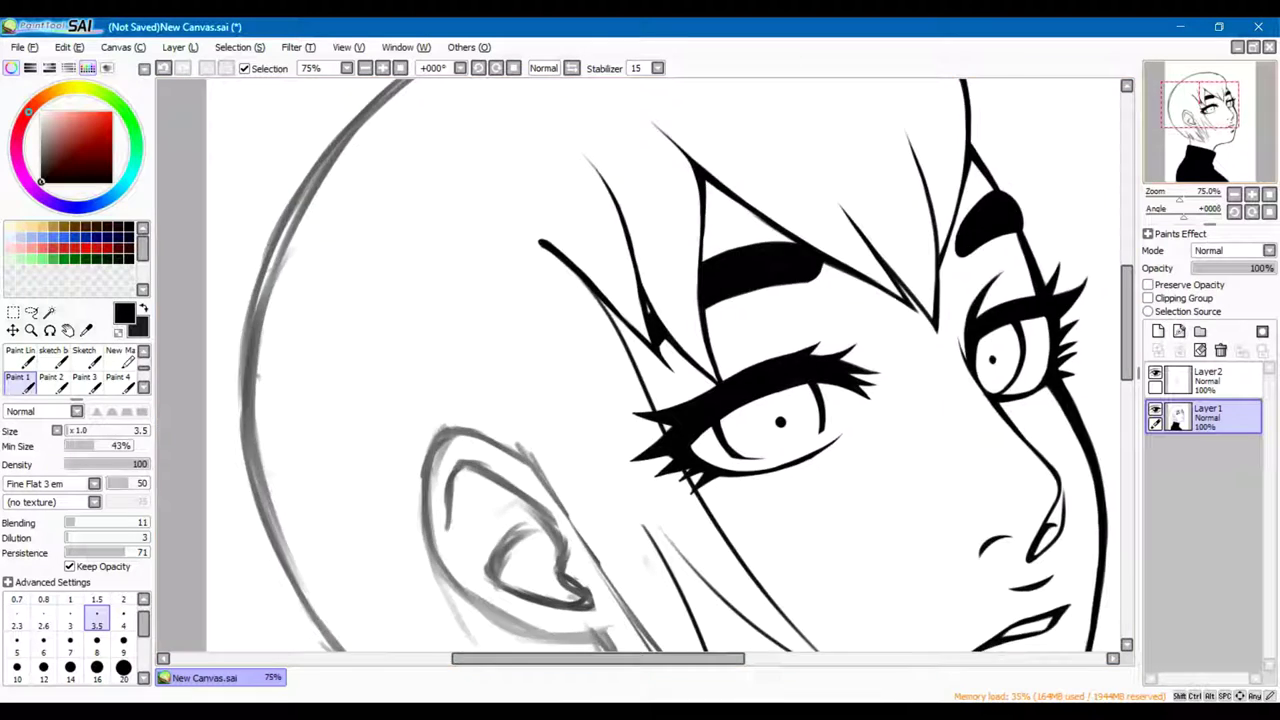
pyautogui.hotkey('ctrl', '+')
pyautogui.hotkey('ctrl', '+')
pyautogui.press(']')
pyautogui.press(']')
pyautogui.press(']')
pyautogui.press(']')
pyautogui.press(']')
pyautogui.press(']')
pyautogui.press(']')
pyautogui.press('e')
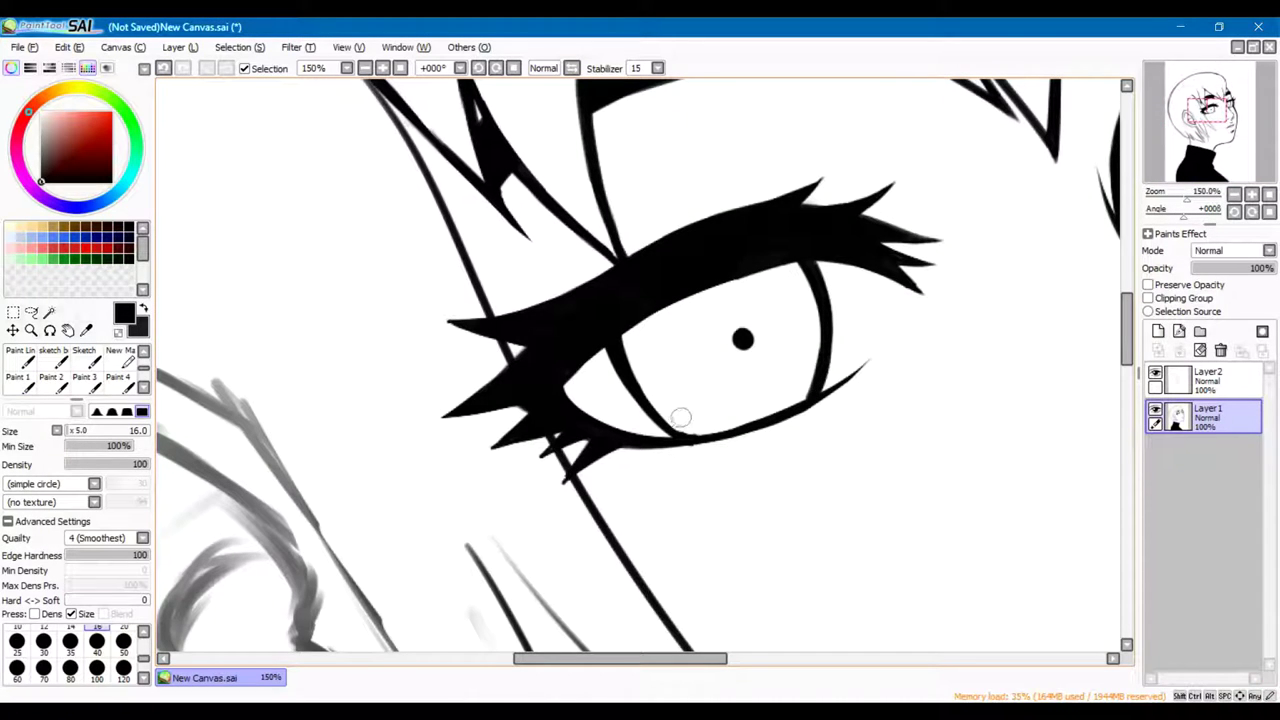
# Thicken the near eye's lower lid beneath the iris with a size 5 brush
pyautogui.press('b')
pyautogui.moveTo(754, 422); pyautogui.dragTo(670, 444)
pyautogui.press('e')
pyautogui.press('b')
pyautogui.hotkey('ctrl', '-')
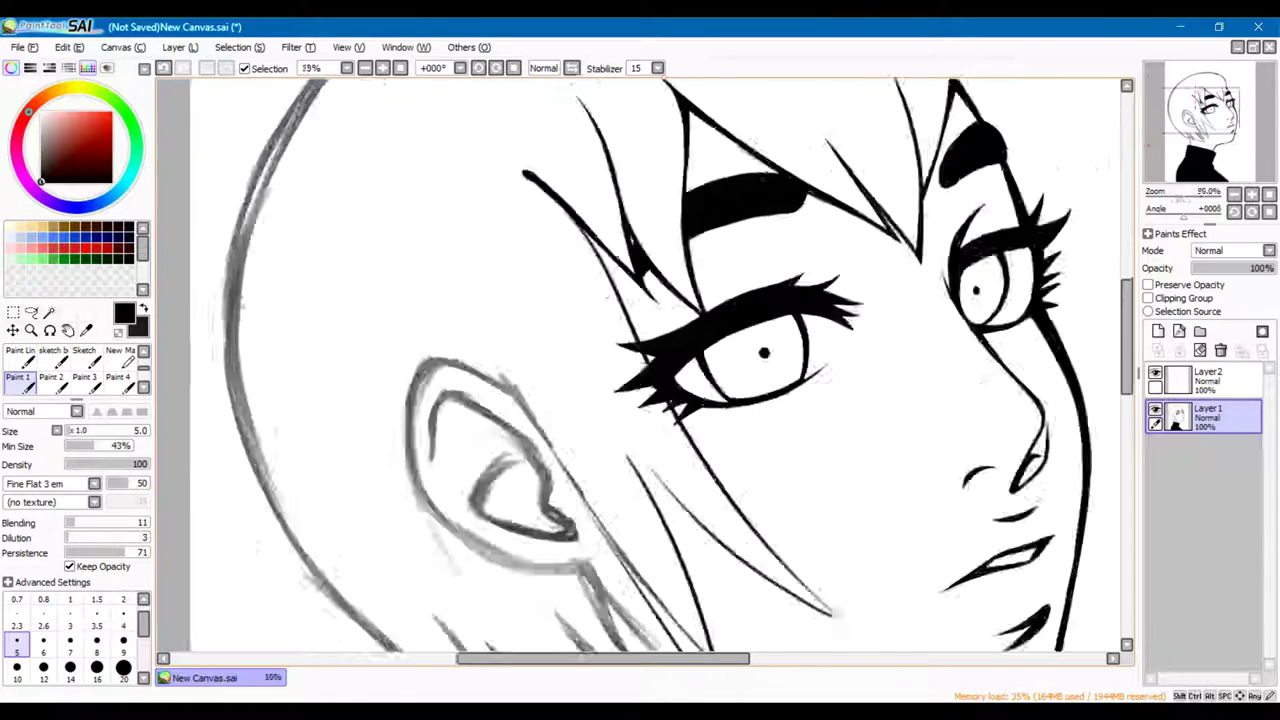
# Clean up the pointed tip of the long hair strand on the cheek with brush and eraser
pyautogui.press('e')
pyautogui.press('b')
pyautogui.press('e')
pyautogui.press('b')
pyautogui.hotkey('ctrl', '-')
pyautogui.hotkey('ctrl', '-')
pyautogui.hotkey('ctrl', '-')
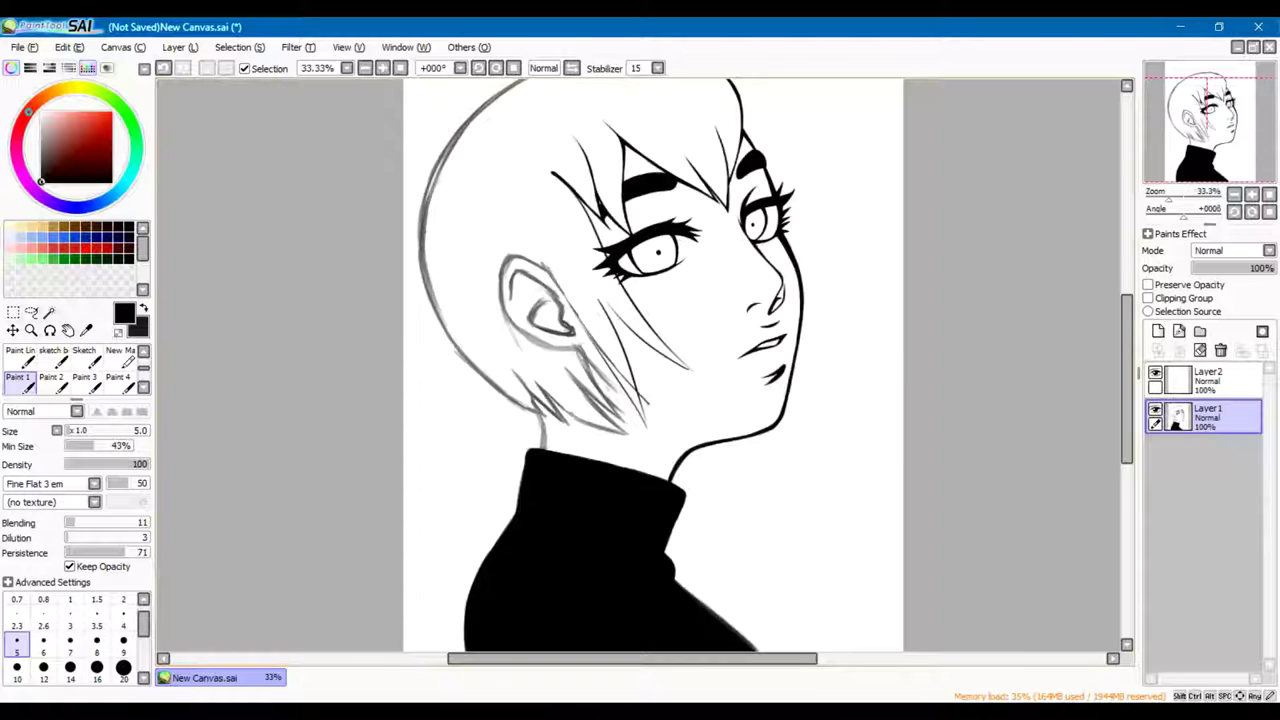
pyautogui.hotkey('ctrl', '+')
pyautogui.hotkey('ctrl', '+')
pyautogui.hotkey('ctrl', '+')
pyautogui.press('e')
pyautogui.moveTo(792, 540); pyautogui.dragTo(690, 492)
# Ink a forked, pointed hair strand beside the long cheek strand with a size 5 brush and trim its edges
pyautogui.press('b')
pyautogui.moveTo(490, 284); pyautogui.dragTo(615, 550)
pyautogui.moveTo(568, 402); pyautogui.dragTo(592, 468)
pyautogui.press('e')
pyautogui.moveTo(555, 374); pyautogui.dragTo(582, 432)
pyautogui.press('b')
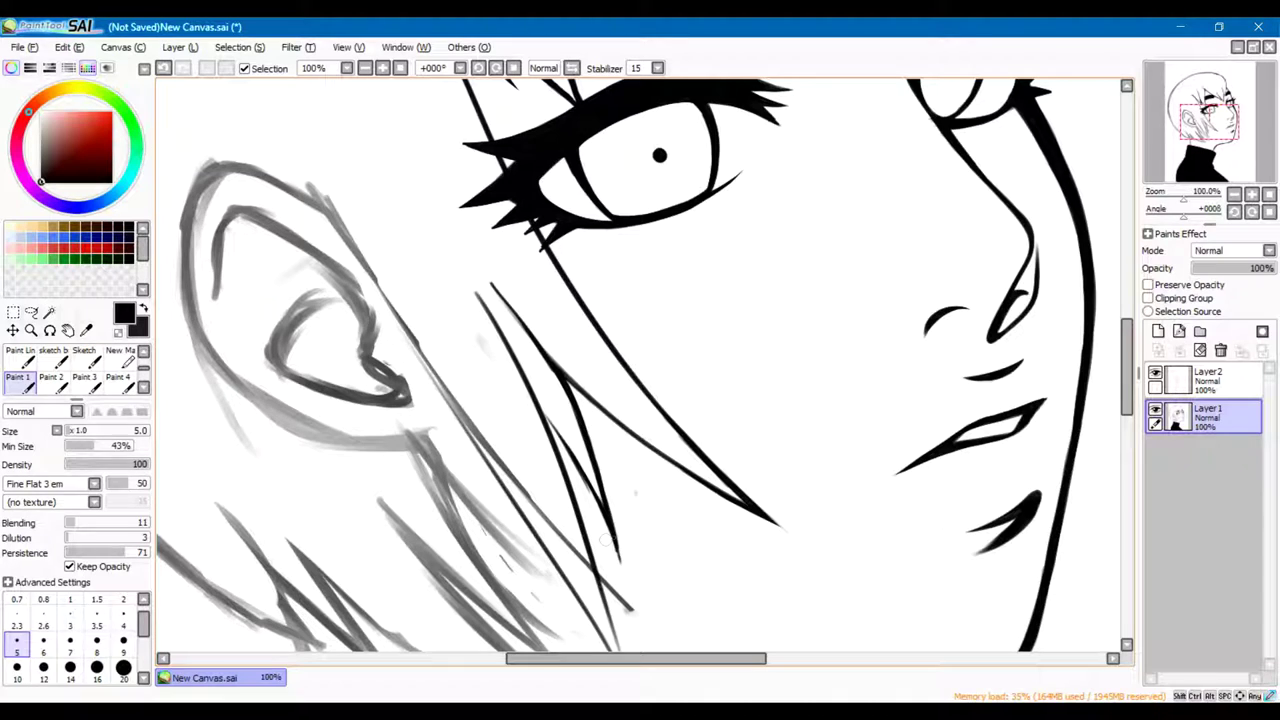
pyautogui.press('e')
pyautogui.moveTo(580, 476); pyautogui.dragTo(596, 496)
pyautogui.press('b')
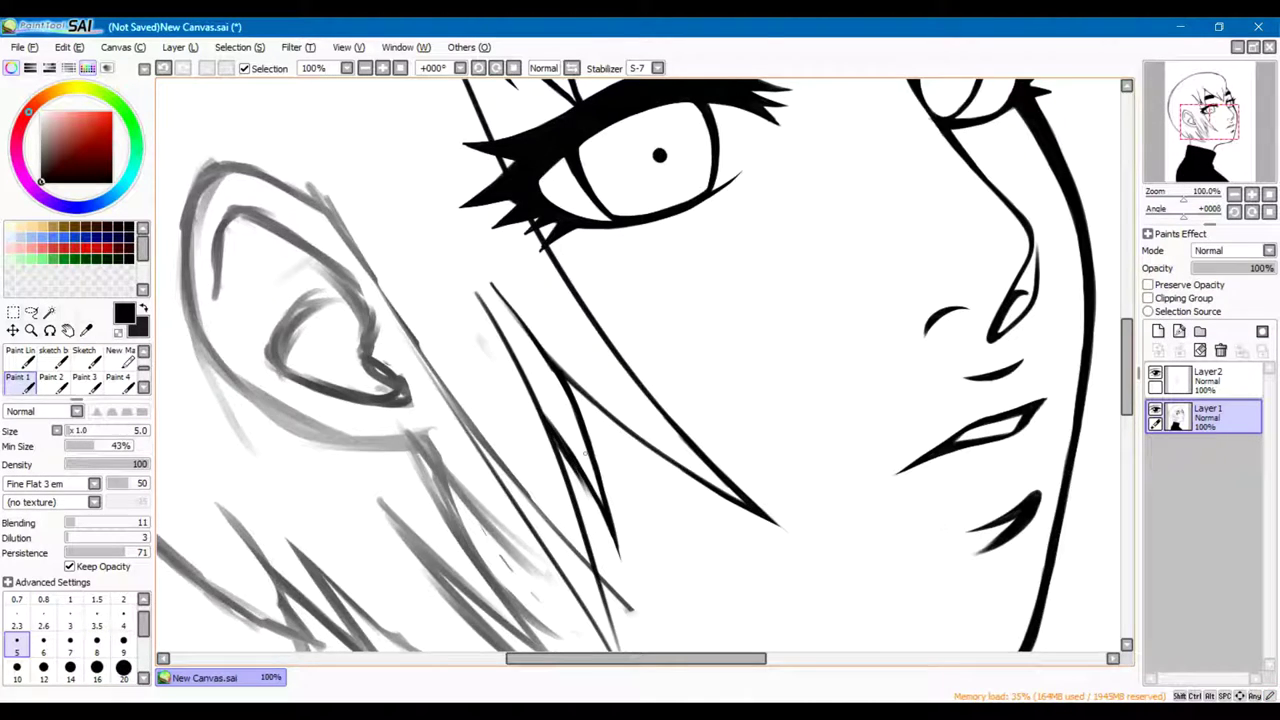
# Sharpen the forks between the cheek strands and add a short black pointed strand branching off near their lower end
pyautogui.scroll(2, 590, 462)
pyautogui.moveTo(522, 206); pyautogui.dragTo(800, 436)
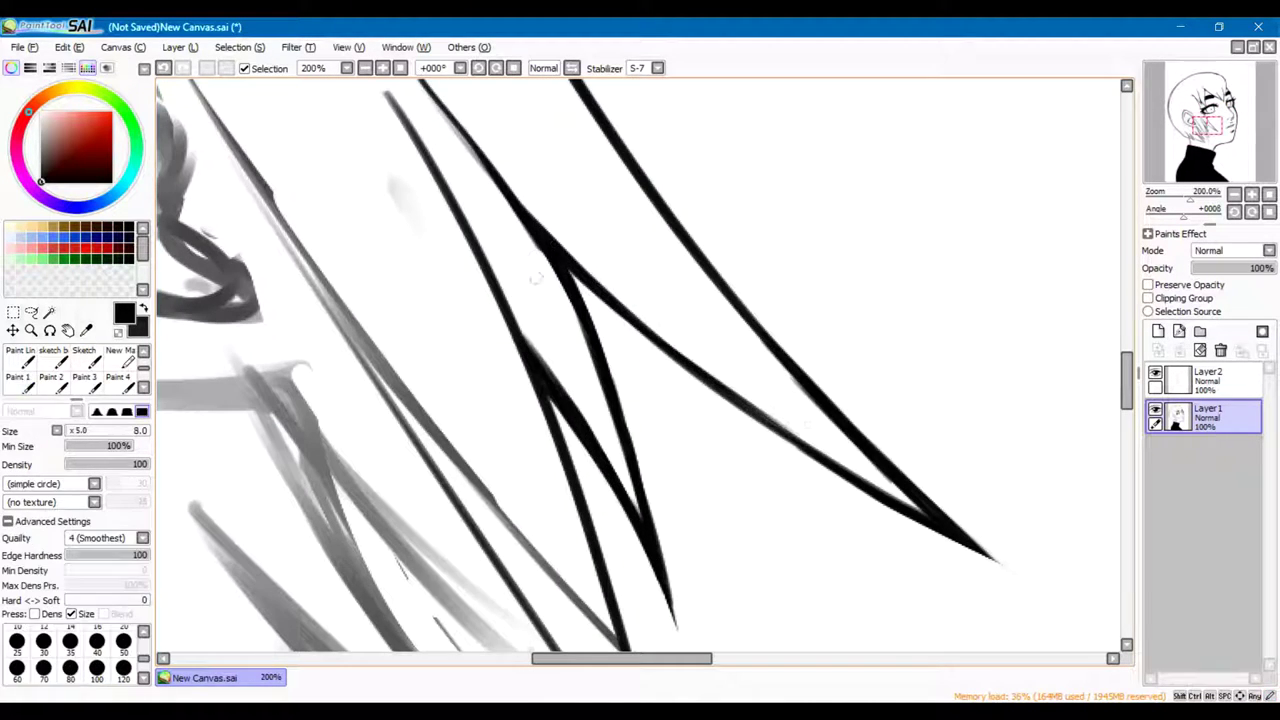
pyautogui.scroll(-3, 592, 464)
pyautogui.scroll(2, 592, 464)
pyautogui.moveTo(580, 414); pyautogui.dragTo(667, 508)
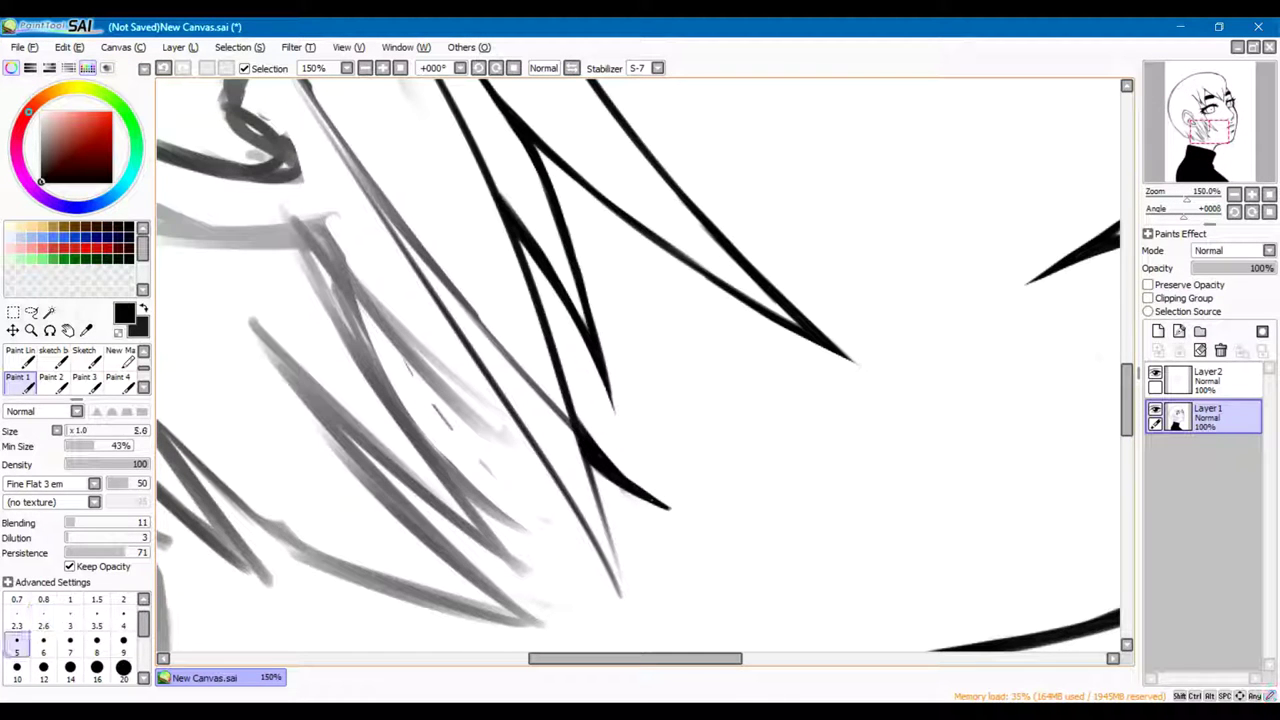
pyautogui.scroll(-3, 606, 473)
pyautogui.scroll(3, 606, 473)
pyautogui.scroll(-3, 606, 473)
pyautogui.scroll(1, 606, 473)
pyautogui.scroll(3, 592, 464)
# Ink the sideburn's long pointed tip and the start of the lower hair edge over the grey sketch
pyautogui.moveTo(730, 440); pyautogui.dragTo(784, 568)
pyautogui.moveTo(680, 385); pyautogui.dragTo(772, 536)
pyautogui.moveTo(490, 513)
pyautogui.mouseDown()
pyautogui.moveTo(718, 590)
pyautogui.moveTo(684, 562)
pyautogui.mouseUp()
pyautogui.press('e')
pyautogui.press('e')
# Ink the overlapping pointed strands behind the sideburn, below the ear, with a size 5 brush
pyautogui.moveTo(532, 394); pyautogui.dragTo(688, 534)
pyautogui.moveTo(575, 360); pyautogui.dragTo(697, 545)
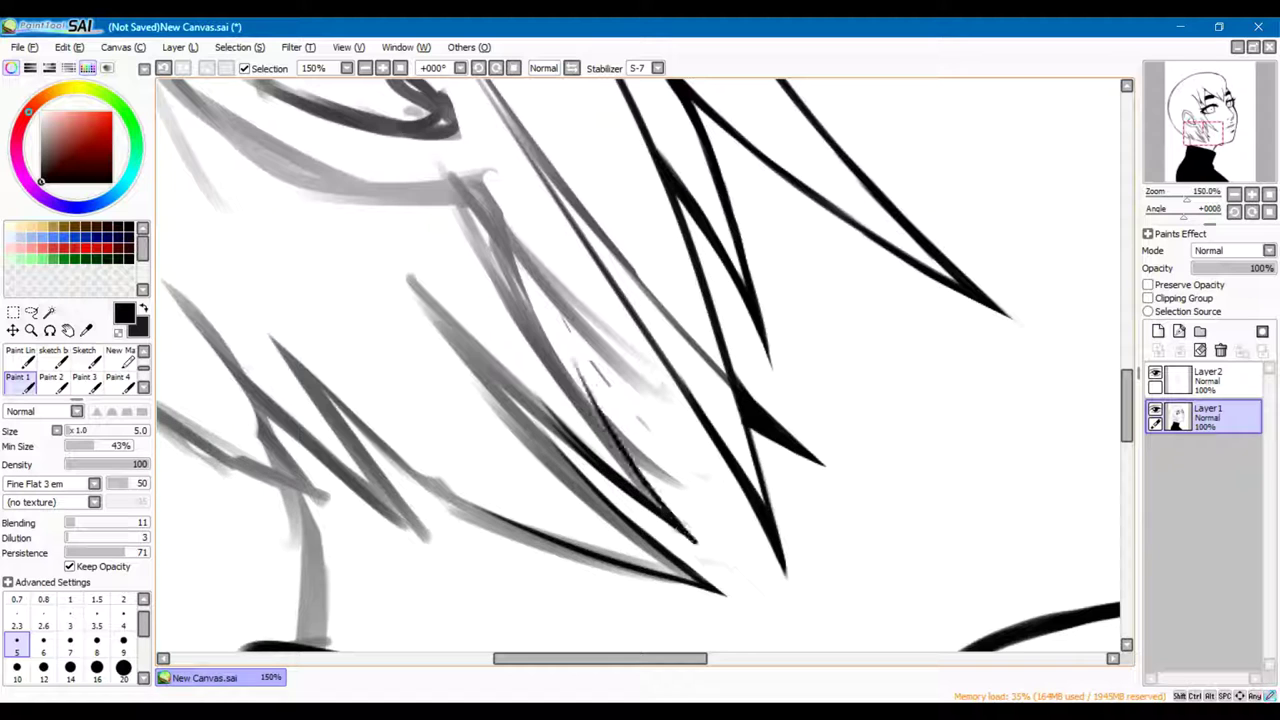
pyautogui.moveTo(572, 358)
pyautogui.mouseDown()
pyautogui.moveTo(736, 578)
pyautogui.moveTo(730, 560)
pyautogui.mouseUp()
pyautogui.press('e')
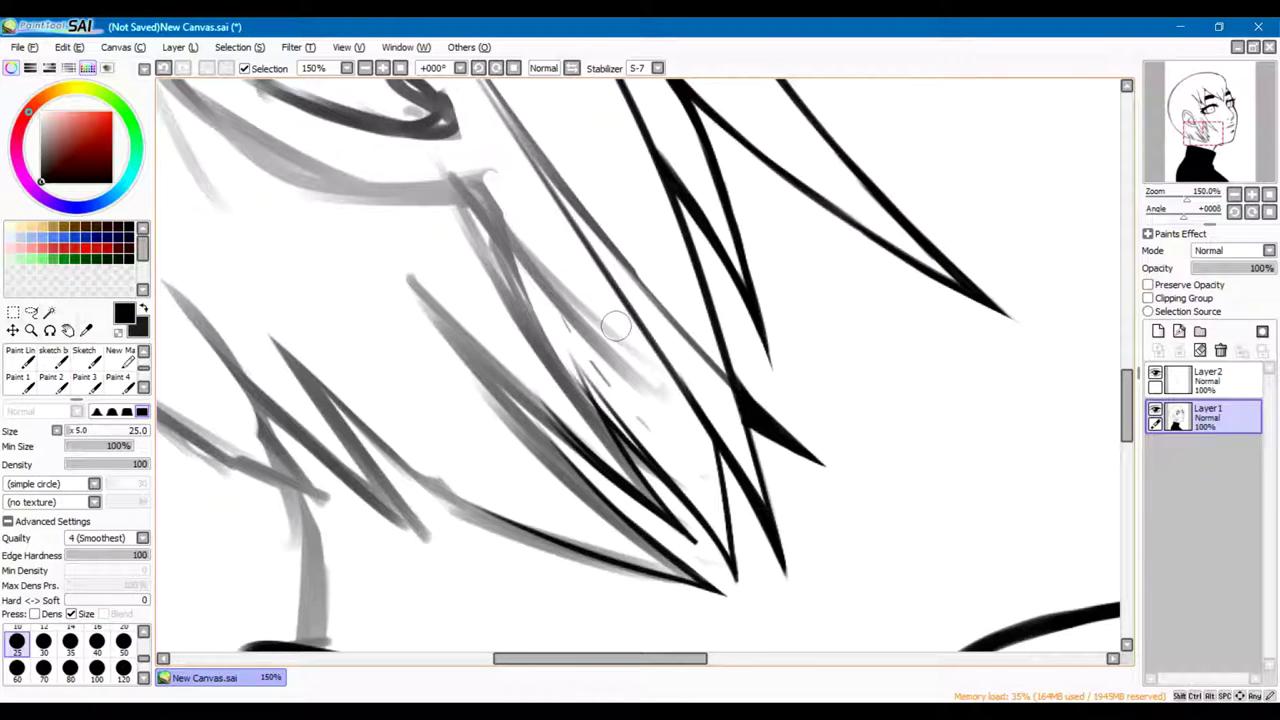
pyautogui.scroll(-3, 640, 400)
pyautogui.scroll(2, 640, 400)
# On Layer2, ink the pointed nape strands and the hair edge joining them with a size 5 brush
pyautogui.click(1207, 378)
pyautogui.click(18, 377)
pyautogui.moveTo(440, 395); pyautogui.dragTo(615, 530)
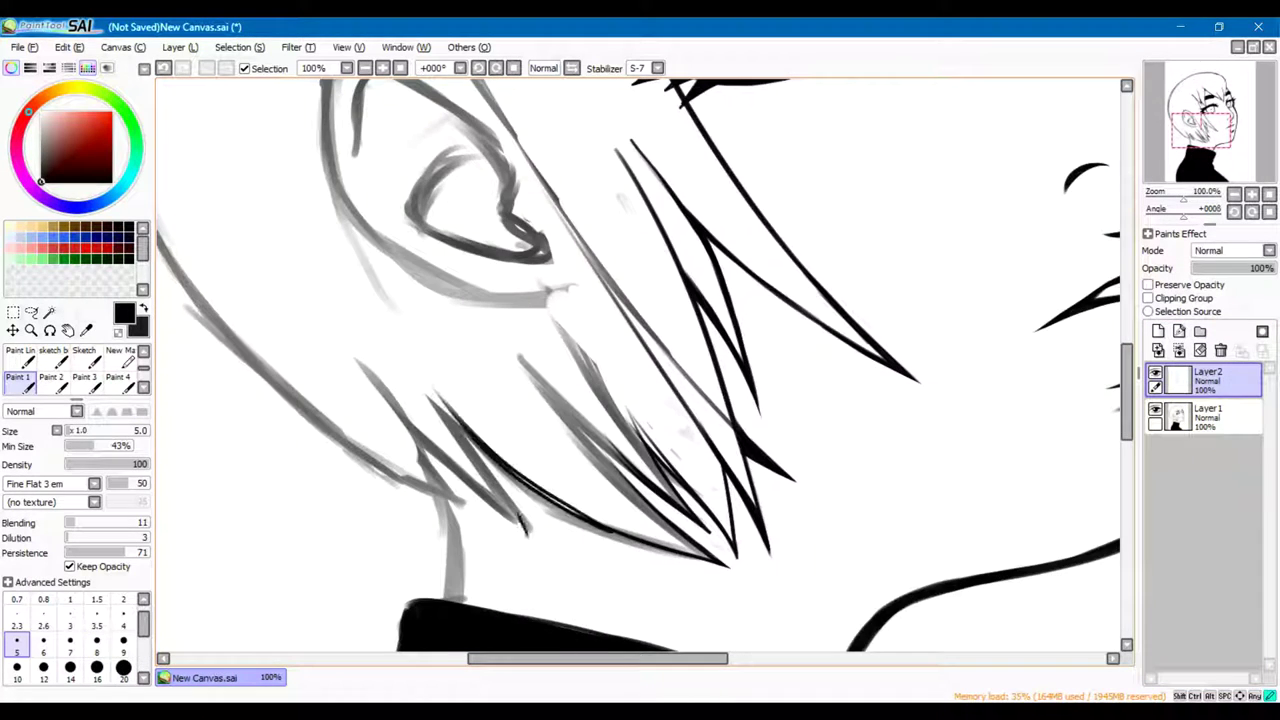
pyautogui.moveTo(405, 410); pyautogui.dragTo(525, 535)
pyautogui.scroll(1, 622, 524)
pyautogui.scroll(-2, 622, 524)
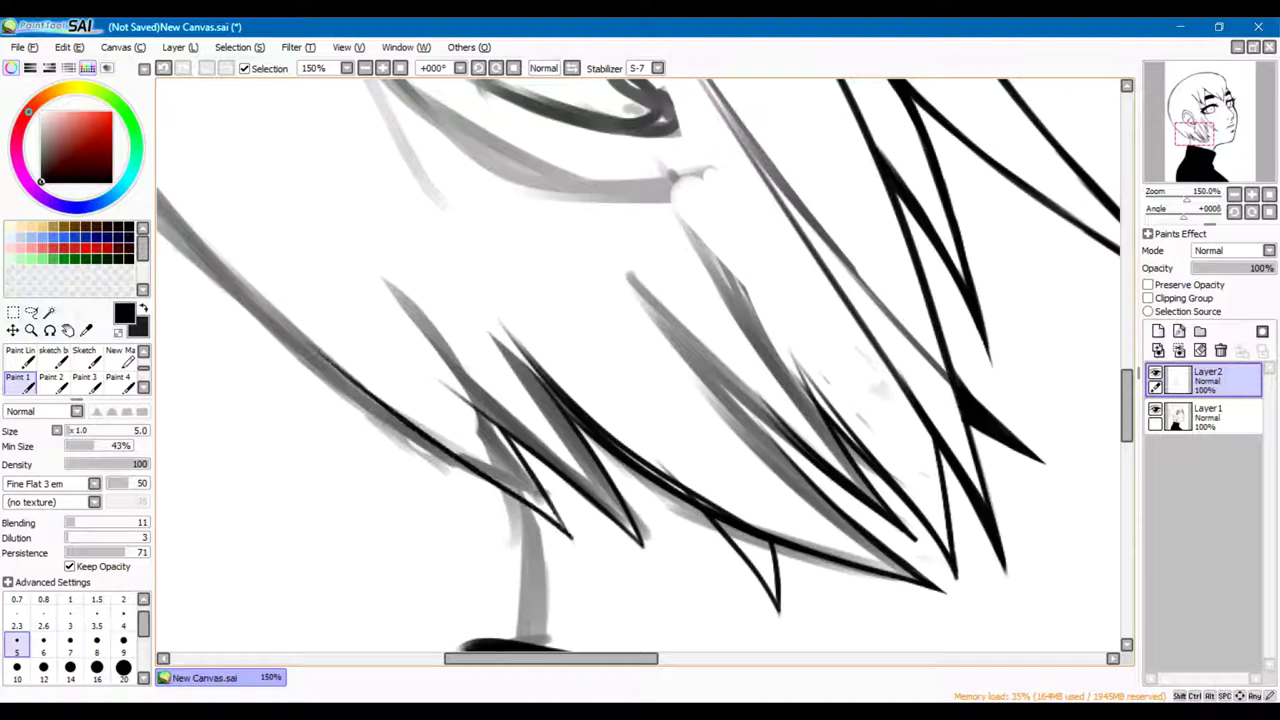
# Ink the ear's outer contour down to the lobe on Layer2 with a size 5 brush
pyautogui.scroll(-3, 622, 524)
pyautogui.scroll(4, 530, 310)
pyautogui.scroll(-1, 530, 310)
pyautogui.moveTo(655, 310)
pyautogui.mouseDown()
pyautogui.moveTo(455, 300)
pyautogui.moveTo(725, 450)
pyautogui.mouseUp()
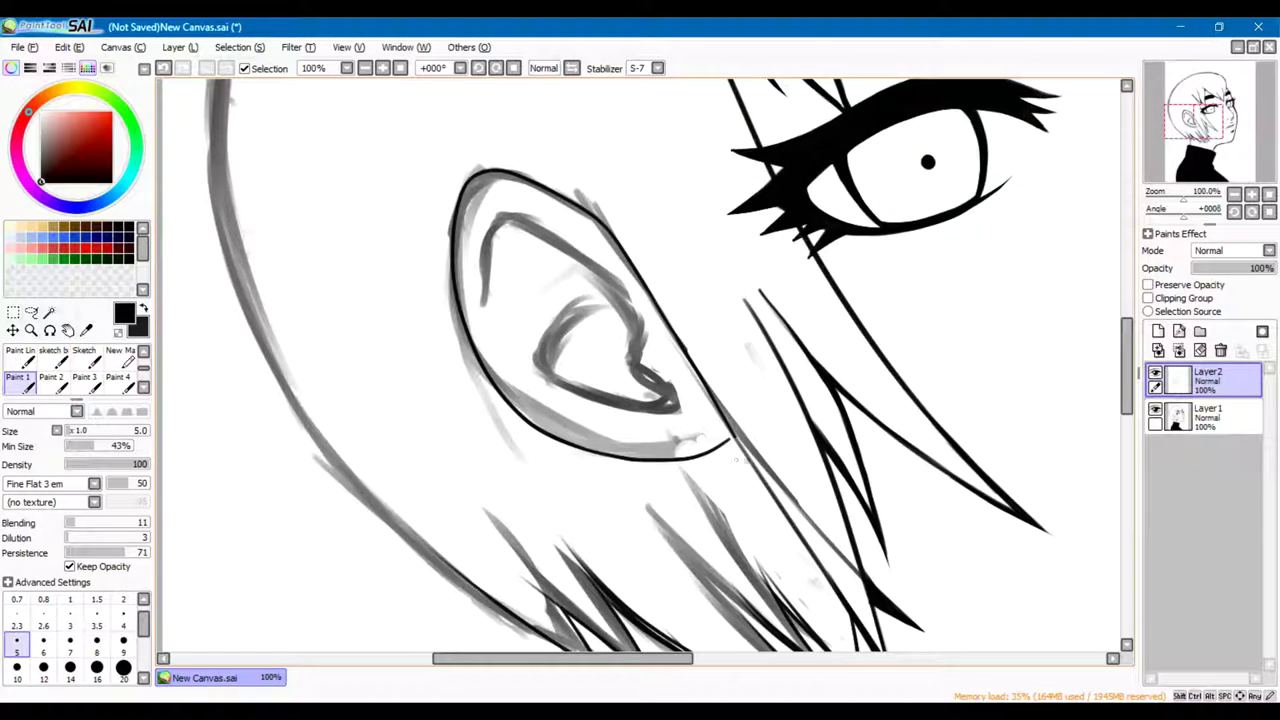
pyautogui.press('e')
pyautogui.press('e')
# Ink the ear's inner rim fold and the curved outline of its lower bowl
pyautogui.scroll(1, 520, 255)
pyautogui.moveTo(522, 200); pyautogui.dragTo(478, 335)
pyautogui.moveTo(470, 240); pyautogui.dragTo(510, 365)
pyautogui.moveTo(498, 205)
pyautogui.mouseDown()
pyautogui.moveTo(512, 362)
pyautogui.moveTo(466, 272)
pyautogui.moveTo(505, 360)
pyautogui.moveTo(550, 210)
pyautogui.moveTo(600, 245)
pyautogui.moveTo(512, 205)
pyautogui.mouseUp()
pyautogui.press('e')
pyautogui.press('e')
pyautogui.press('e')
pyautogui.press('e')
pyautogui.moveTo(554, 420); pyautogui.dragTo(768, 488)
pyautogui.moveTo(658, 374); pyautogui.dragTo(558, 425)
# Add a short curve beneath the ear's upper fold, undoing the doubled stroke, and ink the tragus's inner line
pyautogui.moveTo(552, 222); pyautogui.dragTo(506, 320)
pyautogui.moveTo(546, 220); pyautogui.dragTo(498, 318)
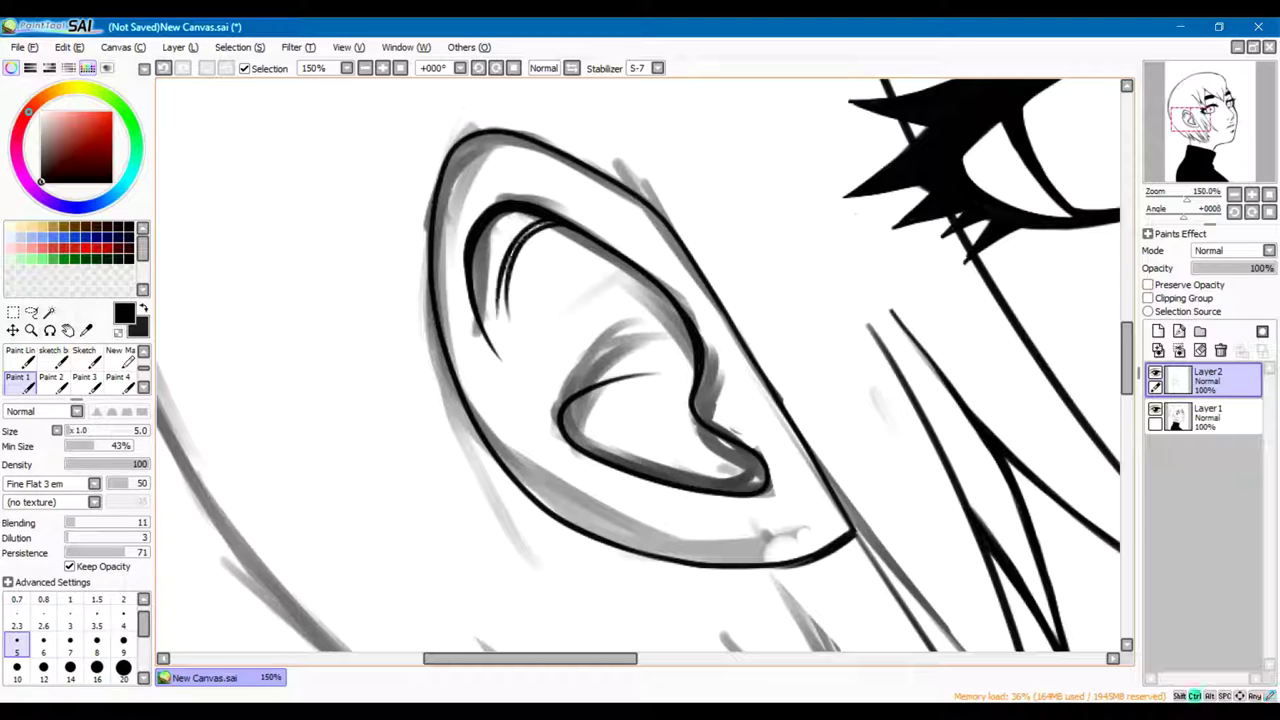
pyautogui.hotkey('ctrl', 'z')
pyautogui.moveTo(680, 410); pyautogui.dragTo(765, 478)
# Merge Layer2 down into Layer1
pyautogui.hotkey('ctrl', 'e')
pyautogui.press('b')
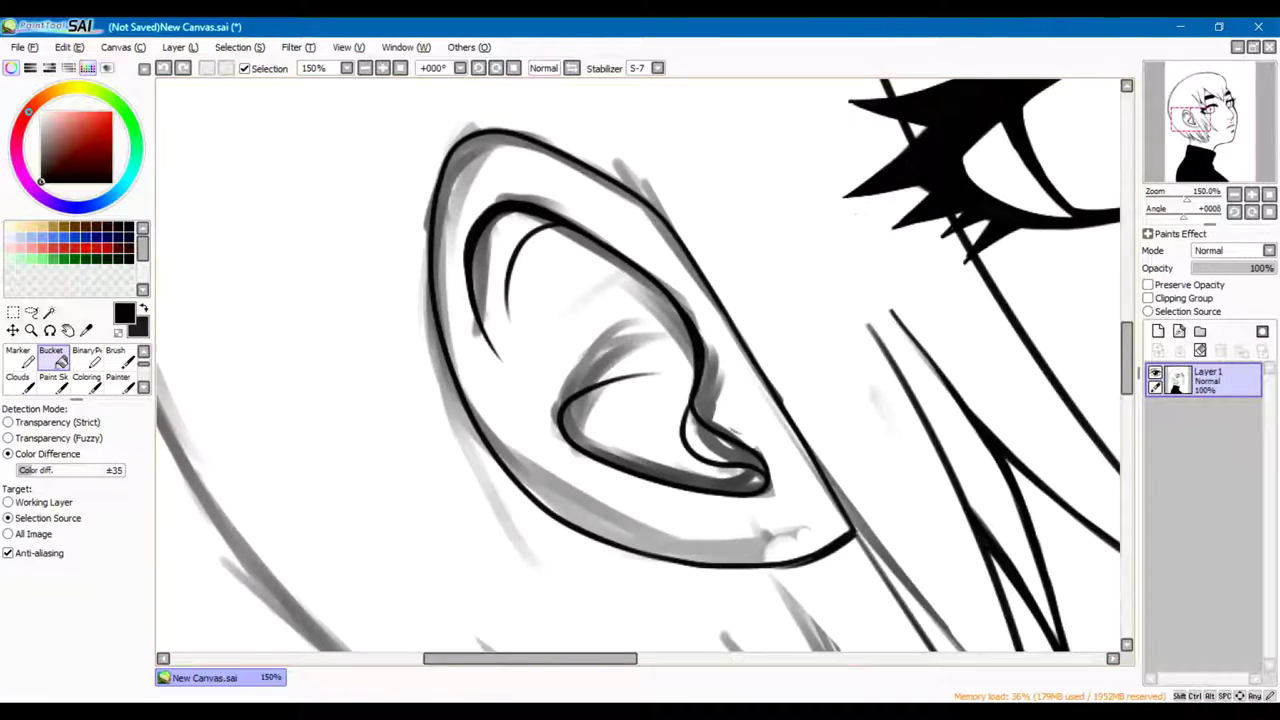
pyautogui.hotkey('ctrl', '-')
pyautogui.press('n')
# Fill the ear's tragus fold solid black and refine its edges
pyautogui.scroll(4, 720, 447)
pyautogui.press('e')
pyautogui.press('e')
pyautogui.moveTo(785, 488); pyautogui.dragTo(640, 400)
pyautogui.moveTo(720, 440)
pyautogui.mouseDown()
pyautogui.moveTo(653, 409)
pyautogui.moveTo(640, 380)
pyautogui.mouseUp()
# Thicken the short curve beneath the ear's upper fold into a tapered black shape and trim it with a size 9 eraser
pyautogui.scroll(-3, 645, 400)
pyautogui.scroll(2, 540, 260)
pyautogui.moveTo(470, 320); pyautogui.dragTo(539, 210)
pyautogui.press('e')
pyautogui.moveTo(476, 365)
pyautogui.mouseDown()
pyautogui.moveTo(470, 285)
pyautogui.moveTo(540, 226)
pyautogui.mouseUp()
pyautogui.press('e')
pyautogui.press('e')
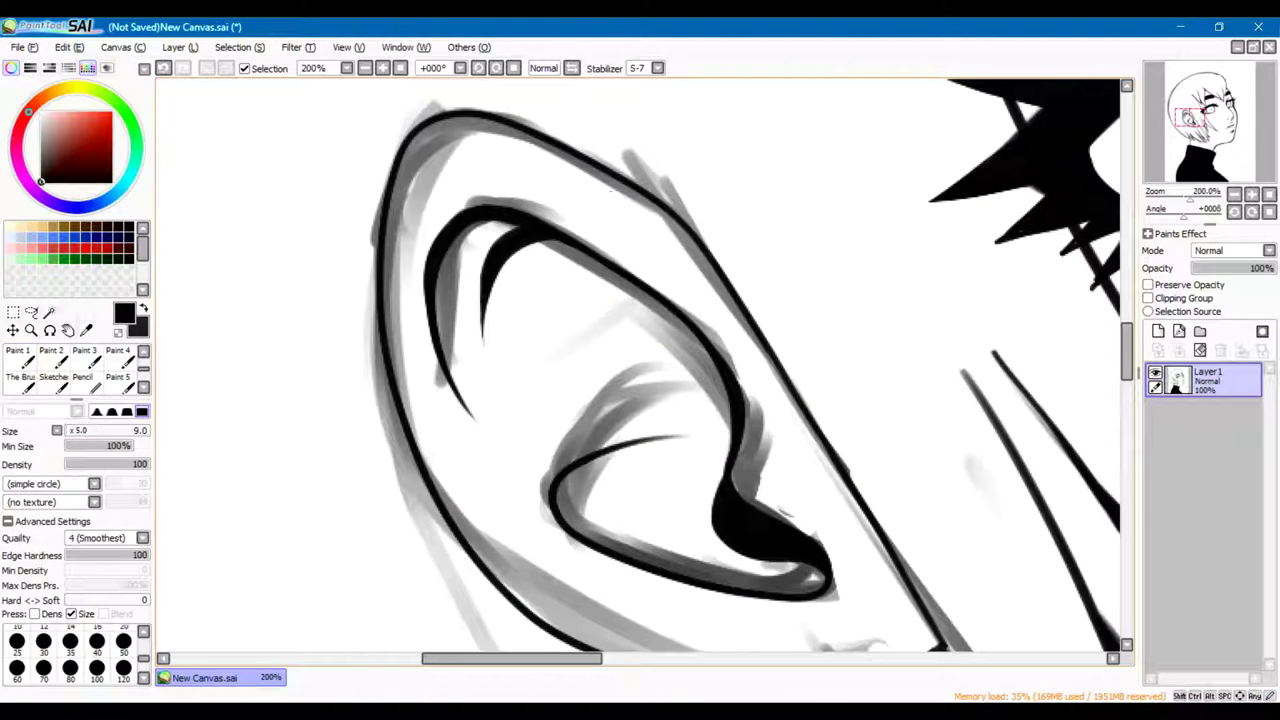
# Erase the grey sketch shading around the ear's inner folds and below its lobe with a size 25 eraser
pyautogui.press('e')
pyautogui.moveTo(440, 262); pyautogui.dragTo(532, 218)
pyautogui.scroll(-3, 640, 360)
pyautogui.scroll(2, 600, 350)
pyautogui.press('e')
pyautogui.click(16, 641)
pyautogui.moveTo(600, 450)
pyautogui.mouseDown()
pyautogui.moveTo(660, 482)
pyautogui.moveTo(420, 440)
pyautogui.mouseUp()
pyautogui.press('e')
pyautogui.moveTo(560, 310)
pyautogui.mouseDown()
pyautogui.moveTo(610, 380)
pyautogui.moveTo(490, 195)
pyautogui.moveTo(420, 150)
pyautogui.mouseUp()
pyautogui.press('e')
pyautogui.press('e')
pyautogui.moveTo(522, 218); pyautogui.dragTo(355, 148)
pyautogui.press('e')
pyautogui.click(16, 641)
pyautogui.moveTo(420, 350)
pyautogui.mouseDown()
pyautogui.moveTo(428, 214)
pyautogui.moveTo(515, 252)
pyautogui.mouseUp()
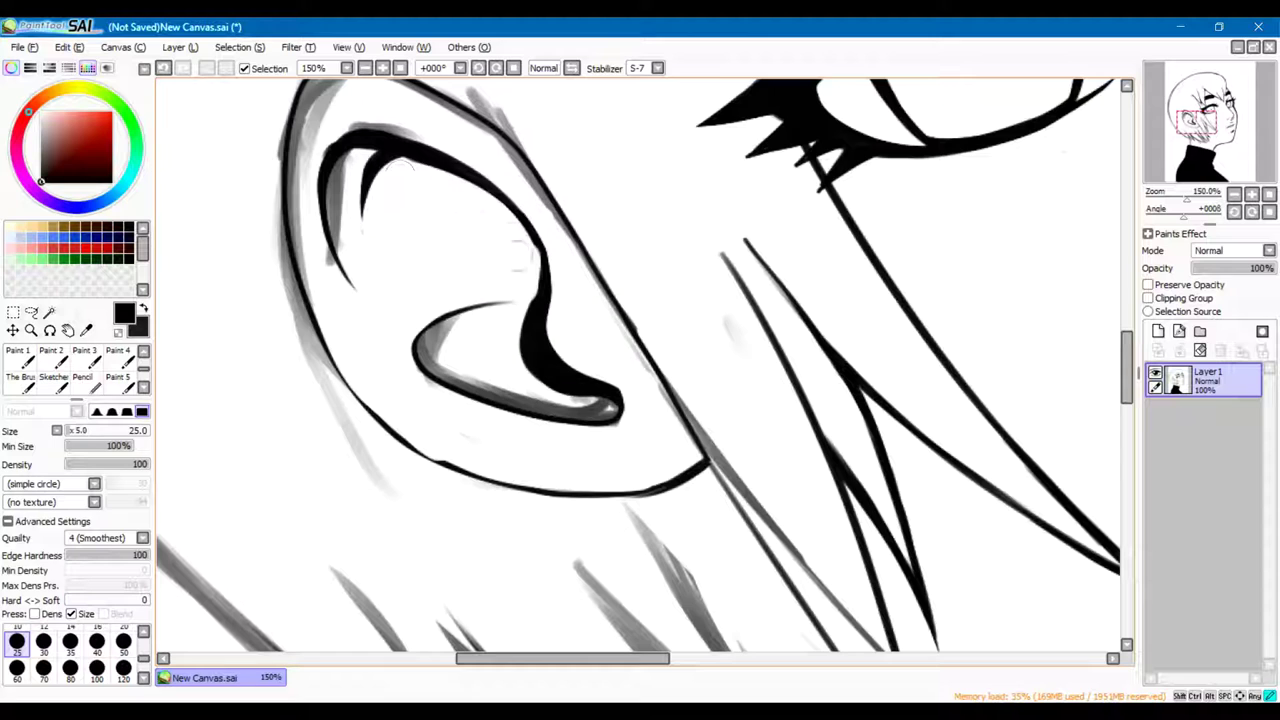
# Clean the remaining grey from the ear's lower bowl, upper fold and outer rim, leaving only black lines
pyautogui.press('e')
pyautogui.press('e')
pyautogui.moveTo(480, 388)
pyautogui.mouseDown()
pyautogui.moveTo(600, 408)
pyautogui.moveTo(425, 340)
pyautogui.moveTo(503, 304)
pyautogui.mouseUp()
pyautogui.press('e')
pyautogui.press('e')
pyautogui.press('e')
pyautogui.moveTo(600, 396)
pyautogui.mouseDown()
pyautogui.moveTo(622, 412)
pyautogui.moveTo(545, 402)
pyautogui.mouseUp()
pyautogui.press('e')
pyautogui.press('e')
pyautogui.press('e')
pyautogui.moveTo(355, 150)
pyautogui.mouseDown()
pyautogui.moveTo(330, 255)
pyautogui.moveTo(345, 215)
pyautogui.mouseUp()
pyautogui.press('e')
pyautogui.moveTo(312, 160)
pyautogui.mouseDown()
pyautogui.moveTo(356, 292)
pyautogui.moveTo(352, 130)
pyautogui.mouseUp()
pyautogui.scroll(-5, 350, 130)
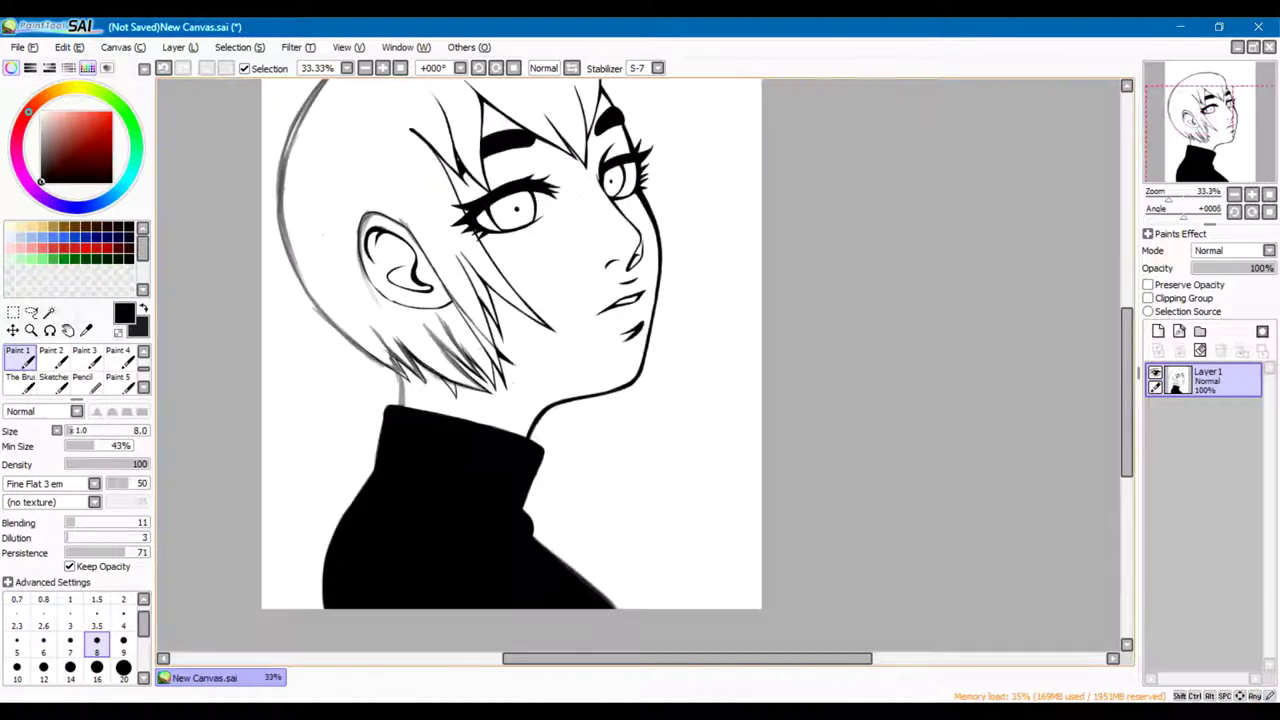
# Add a new layer, redraw the curve of the ear's back rim on it and mirror the view horizontally
pyautogui.scroll(3, 430, 160)
pyautogui.press('e')
pyautogui.moveTo(480, 385)
pyautogui.mouseDown()
pyautogui.moveTo(394, 234)
pyautogui.moveTo(520, 200)
pyautogui.mouseUp()
pyautogui.hotkey('ctrl', 'shift', 'n')
pyautogui.press('e')
pyautogui.moveTo(440, 318)
pyautogui.mouseDown()
pyautogui.moveTo(522, 214)
pyautogui.moveTo(440, 318)
pyautogui.mouseUp()
pyautogui.press('e')
pyautogui.moveTo(400, 178); pyautogui.dragTo(420, 285)
pyautogui.press('e')
pyautogui.press('h')
pyautogui.scroll(-1, 645, 365)
pyautogui.scroll(1, 840, 280)
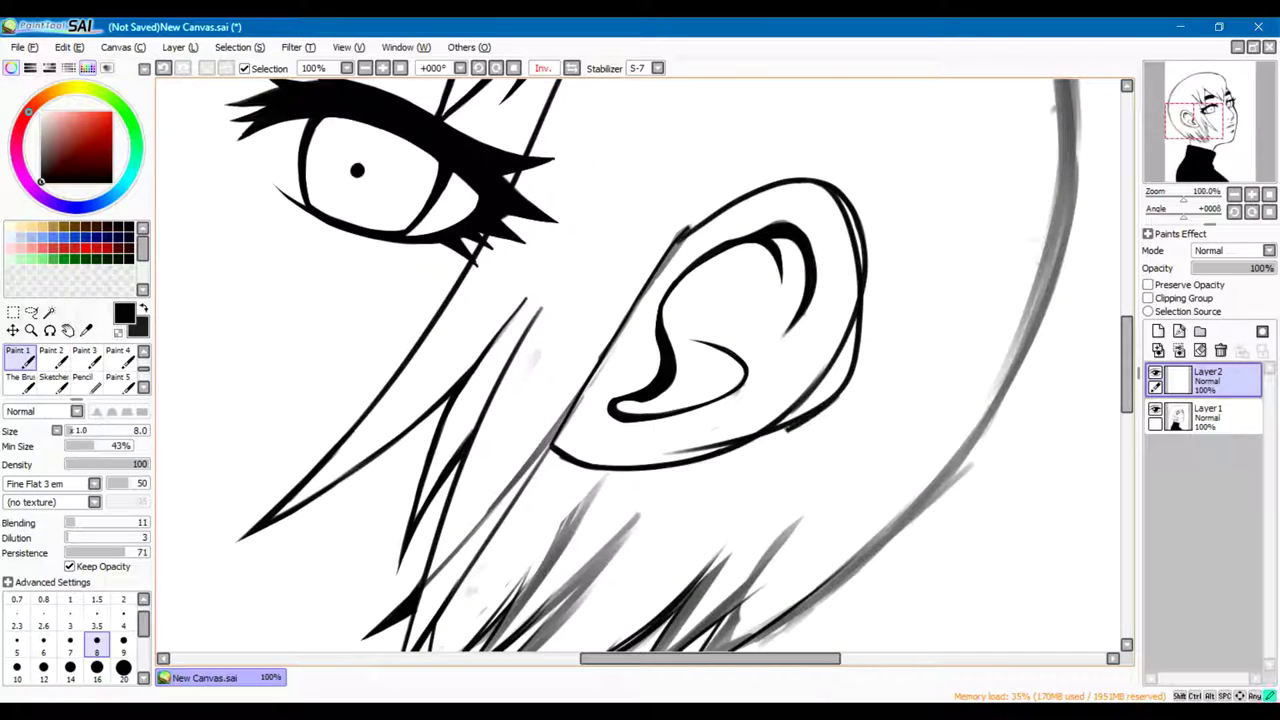
# Trim the doubled lines along the ear's back rim with a size 40 eraser and merge Layer2 down into Layer1
pyautogui.press('e')
pyautogui.moveTo(871, 214); pyautogui.dragTo(850, 175)
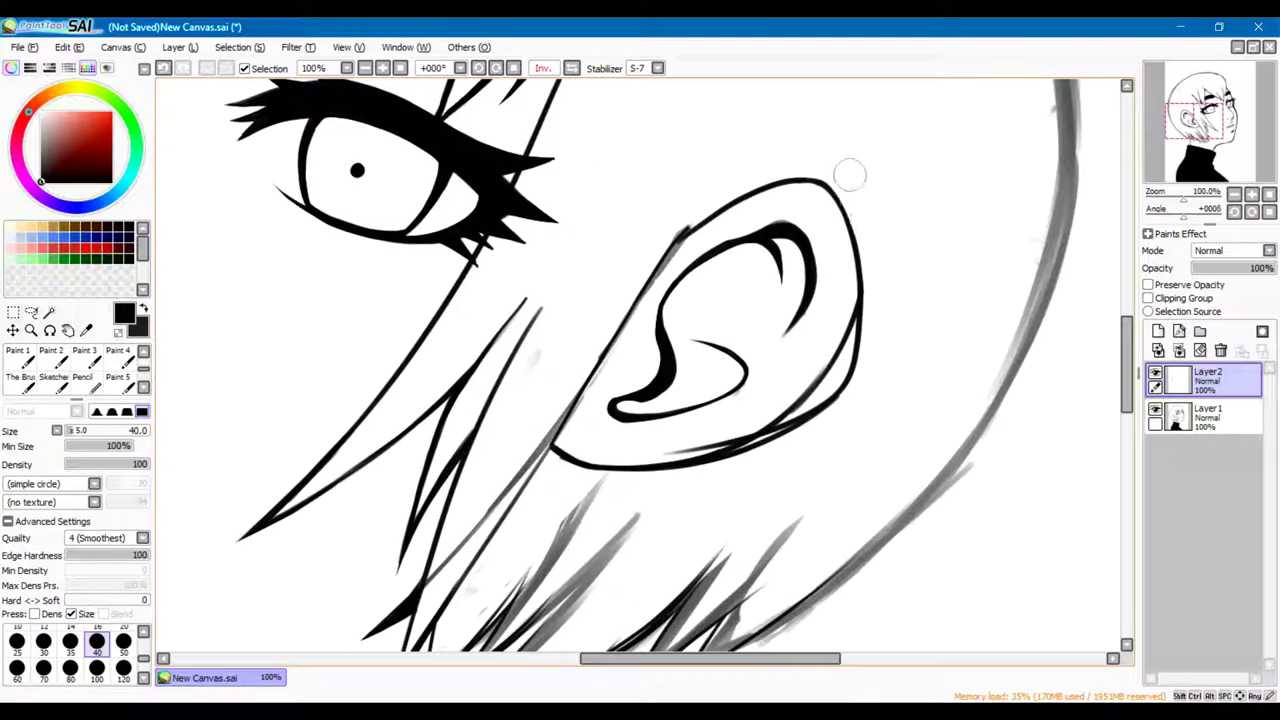
pyautogui.moveTo(838, 293); pyautogui.dragTo(715, 455)
pyautogui.hotkey('ctrl', 'e')
pyautogui.press('e')
pyautogui.moveTo(850, 390)
pyautogui.mouseDown()
pyautogui.moveTo(858, 280)
pyautogui.moveTo(845, 200)
pyautogui.moveTo(786, 400)
pyautogui.moveTo(829, 433)
pyautogui.mouseUp()
pyautogui.press('e')
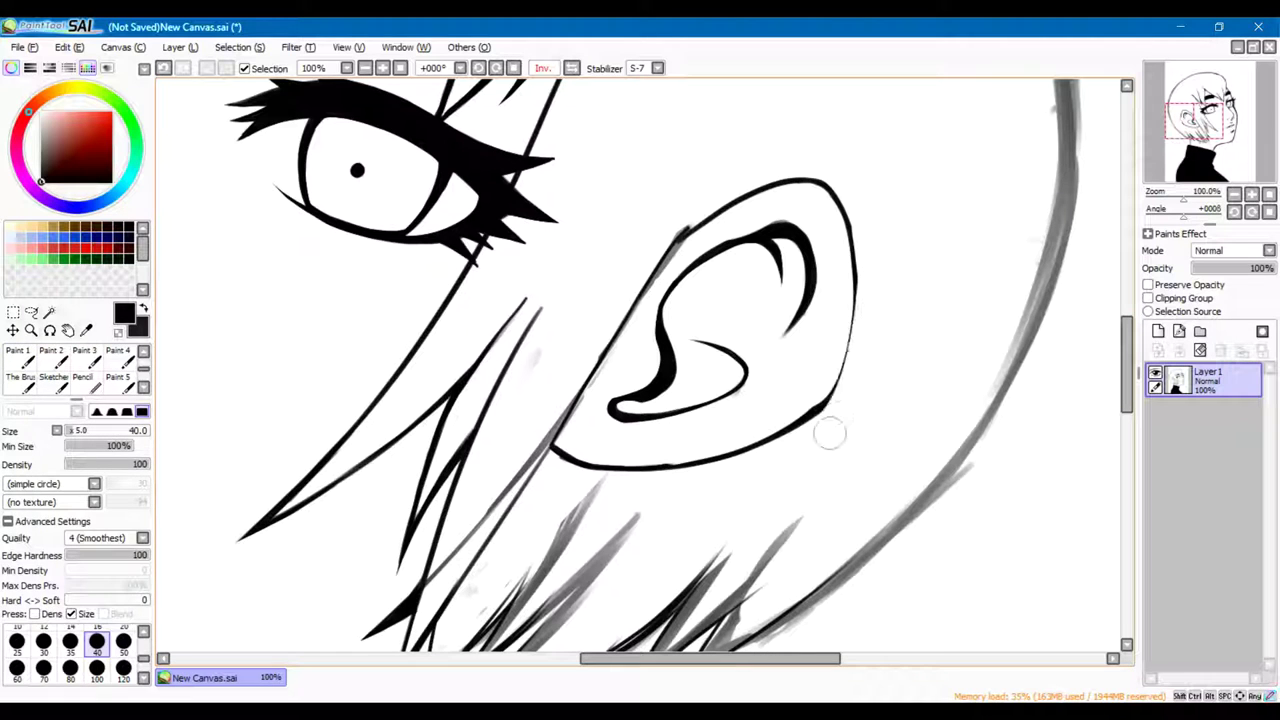
# Thicken the ear's back rim and redraw its lobe and front edge as one continuous black outline
pyautogui.press('e')
pyautogui.moveTo(838, 372); pyautogui.dragTo(824, 182)
pyautogui.moveTo(775, 432)
pyautogui.mouseDown()
pyautogui.moveTo(600, 484)
pyautogui.moveTo(546, 463)
pyautogui.moveTo(705, 462)
pyautogui.moveTo(768, 442)
pyautogui.mouseUp()
pyautogui.press('e')
pyautogui.press('e')
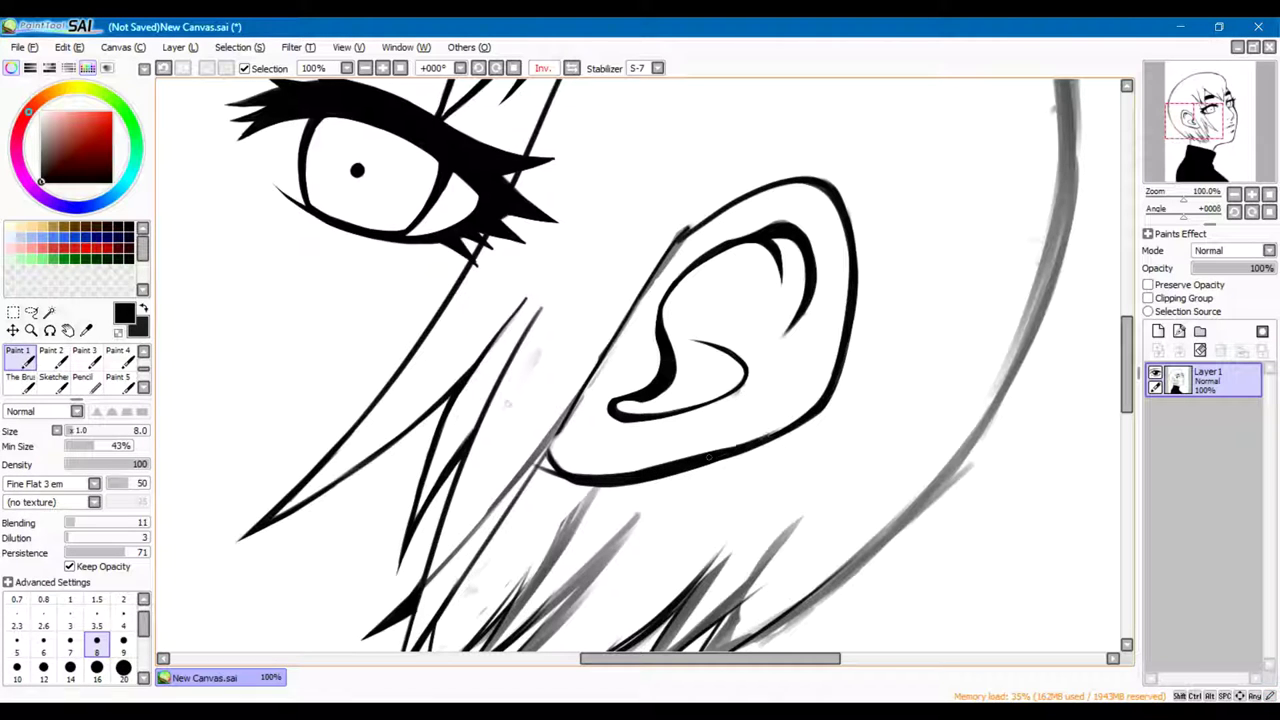
pyautogui.moveTo(548, 462); pyautogui.dragTo(668, 256)
pyautogui.scroll(-3, 640, 360)
pyautogui.scroll(-5, 640, 360)
pyautogui.scroll(4, 640, 360)
# Draw a small pointed tuft of hair sticking out at the lower back of the head
pyautogui.moveTo(882, 253); pyautogui.dragTo(850, 388)
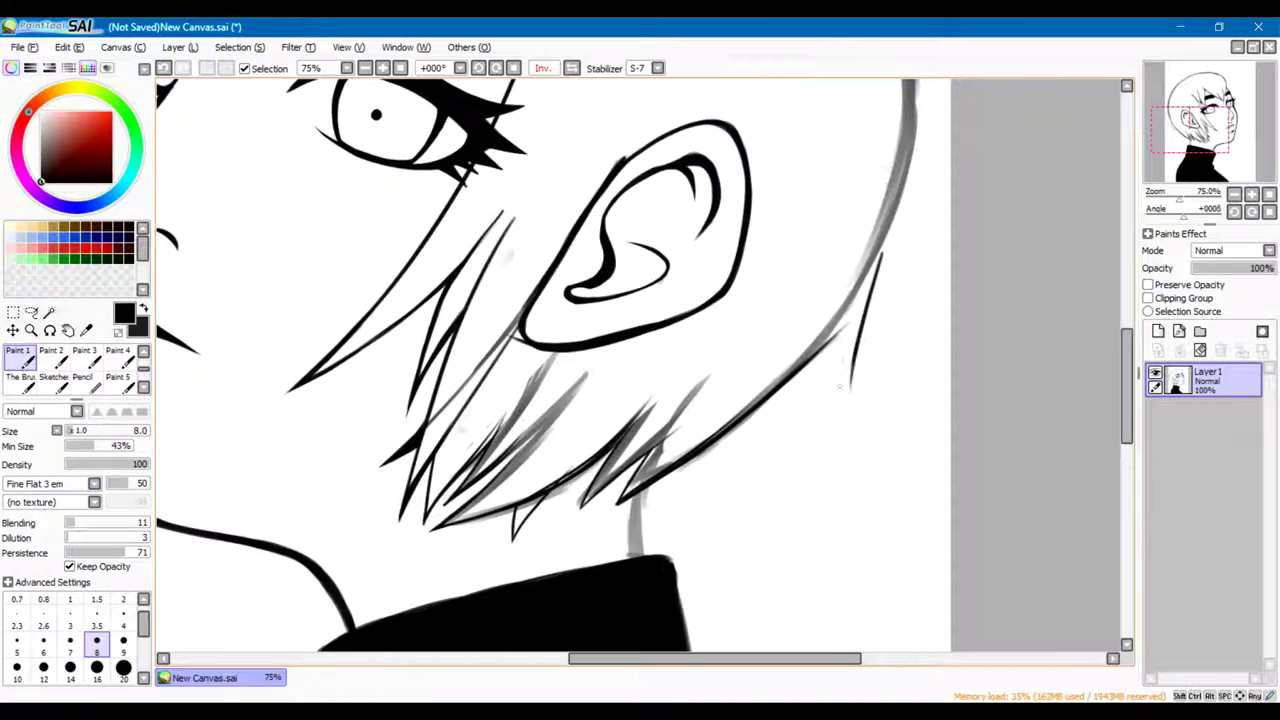
pyautogui.scroll(2, 840, 385)
pyautogui.press('e')
pyautogui.moveTo(845, 340)
pyautogui.mouseDown()
pyautogui.moveTo(863, 423)
pyautogui.moveTo(890, 450)
pyautogui.mouseUp()
pyautogui.press('n')
pyautogui.scroll(-3, 780, 380)
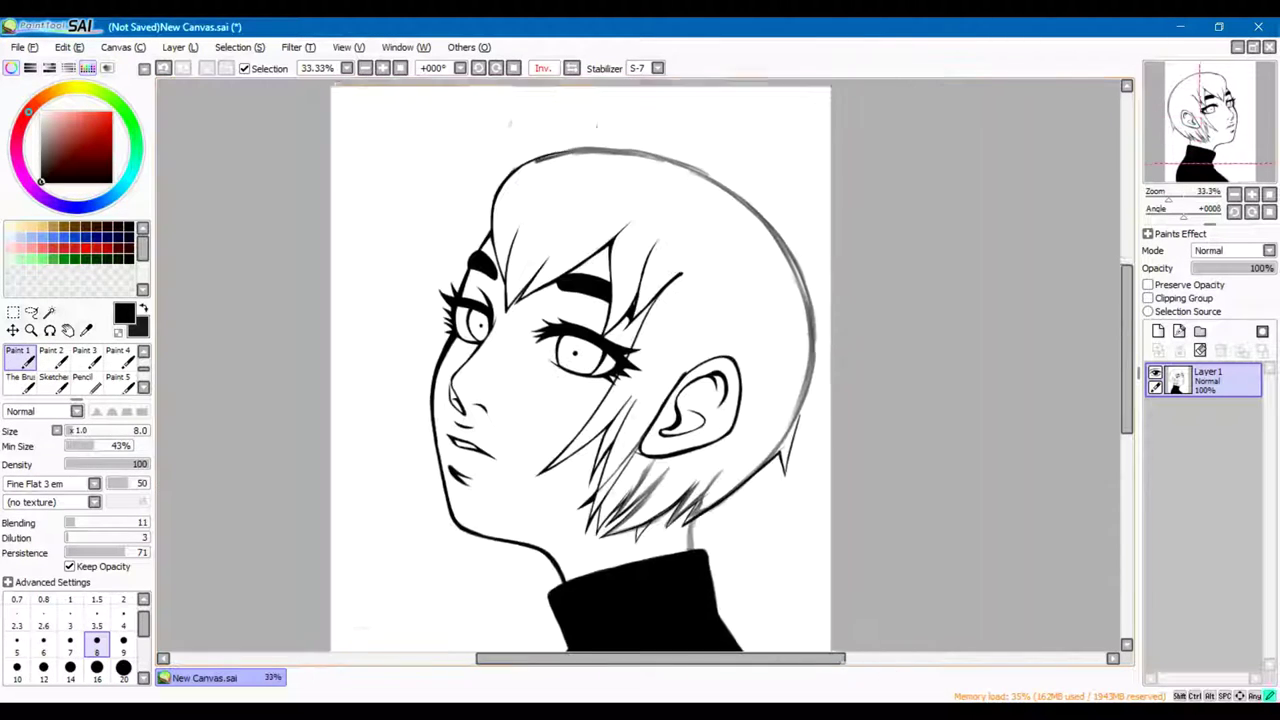
# Select the crown and back of the head, stretch its upper back corner outward with Free Deform, and unmirror the view
pyautogui.press('m')
pyautogui.moveTo(535, 142); pyautogui.dragTo(820, 408)
pyautogui.hotkey('ctrl', 't')
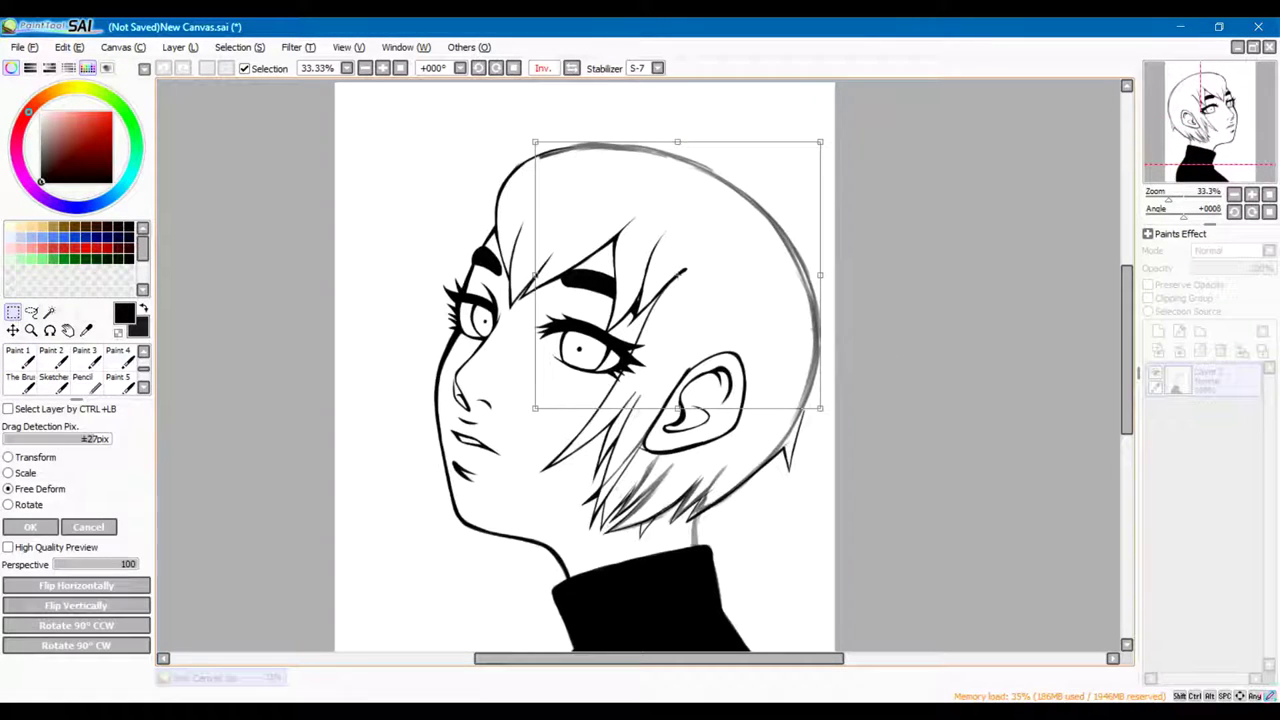
pyautogui.moveTo(820, 142); pyautogui.dragTo(837, 114)
pyautogui.press('Return')
pyautogui.press('h')
pyautogui.press('n')
pyautogui.scroll(3, 466, 312)
pyautogui.scroll(-2, 466, 312)
# Ink the outline of the crown and back of the head in black with a size 16 brush
pyautogui.hotkey('ctrl', 'shift', 'n')
pyautogui.click(70, 672)
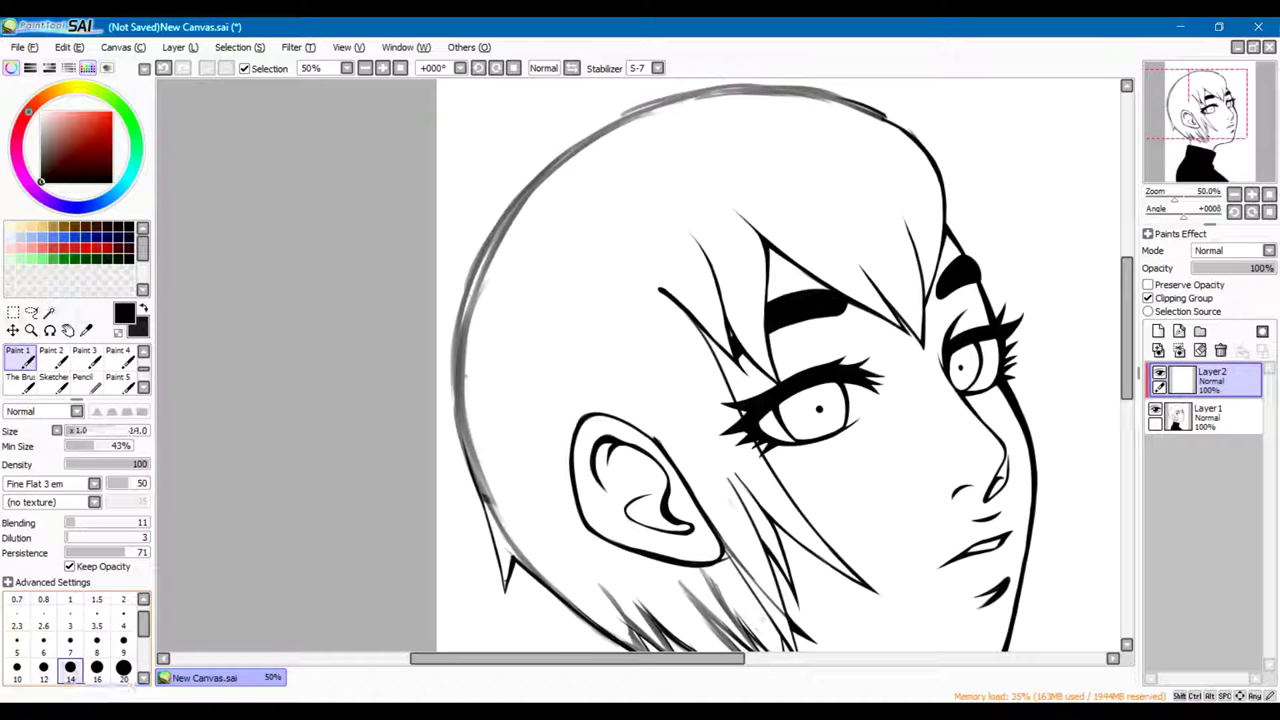
pyautogui.hotkey('ctrl', 'z')
pyautogui.press(']')
pyautogui.moveTo(540, 220); pyautogui.dragTo(526, 274)
pyautogui.moveTo(636, 165)
pyautogui.mouseDown()
pyautogui.moveTo(916, 208)
pyautogui.moveTo(772, 140)
pyautogui.mouseUp()
pyautogui.moveTo(512, 240); pyautogui.dragTo(440, 358)
pyautogui.moveTo(688, 150); pyautogui.dragTo(496, 260)
pyautogui.moveTo(595, 178); pyautogui.dragTo(842, 145)
pyautogui.scroll(-1, 55, 360)
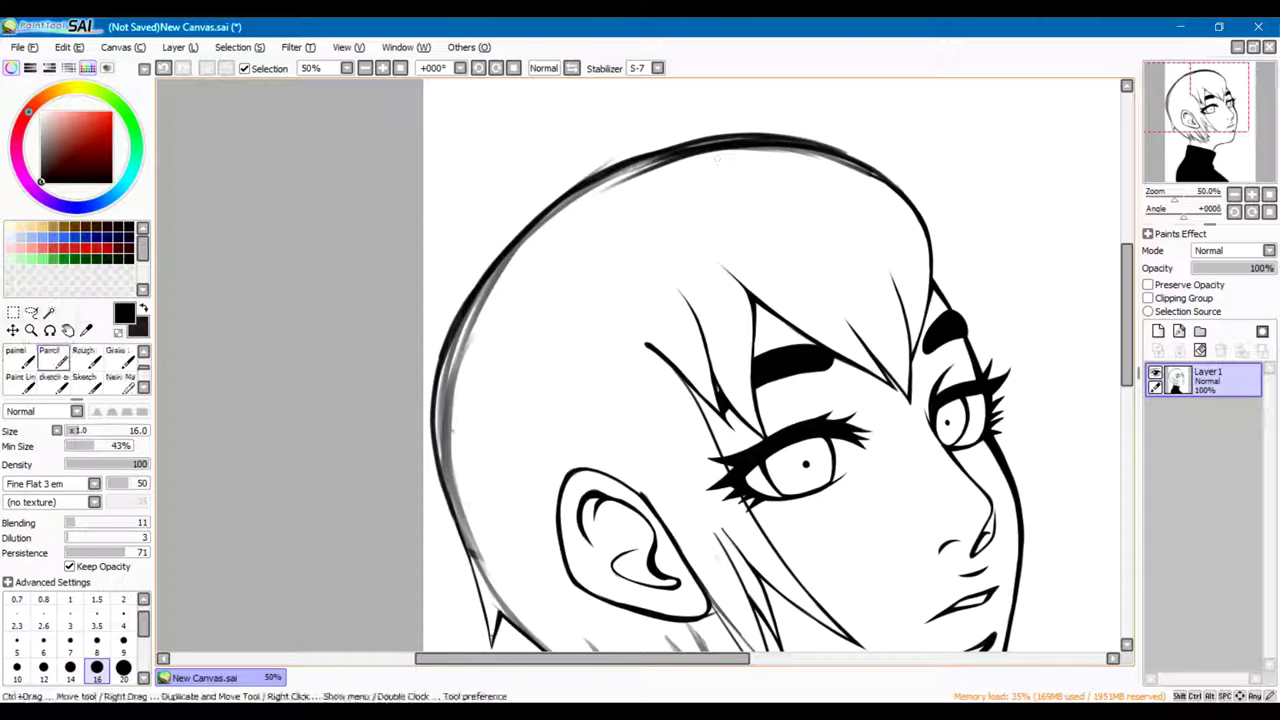
# Fill the hair area solid black
pyautogui.click(52, 358)
pyautogui.moveTo(700, 400); pyautogui.dragTo(652, 167)
pyautogui.click(429, 143)
pyautogui.click(683, 440)
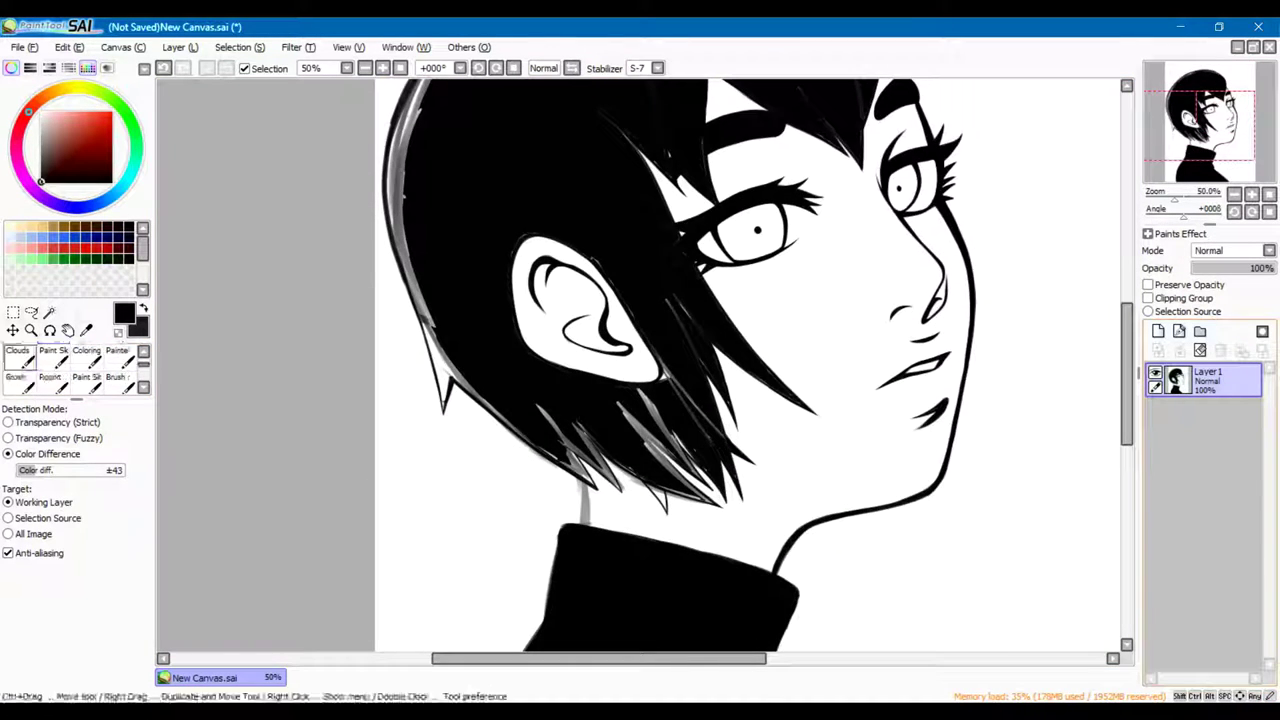
# Paint over the gaps along the crown, back of the head, nape tuft and side strands in black, starting with a size 60 brush
pyautogui.press('b')
pyautogui.moveTo(690, 60); pyautogui.dragTo(745, 250)
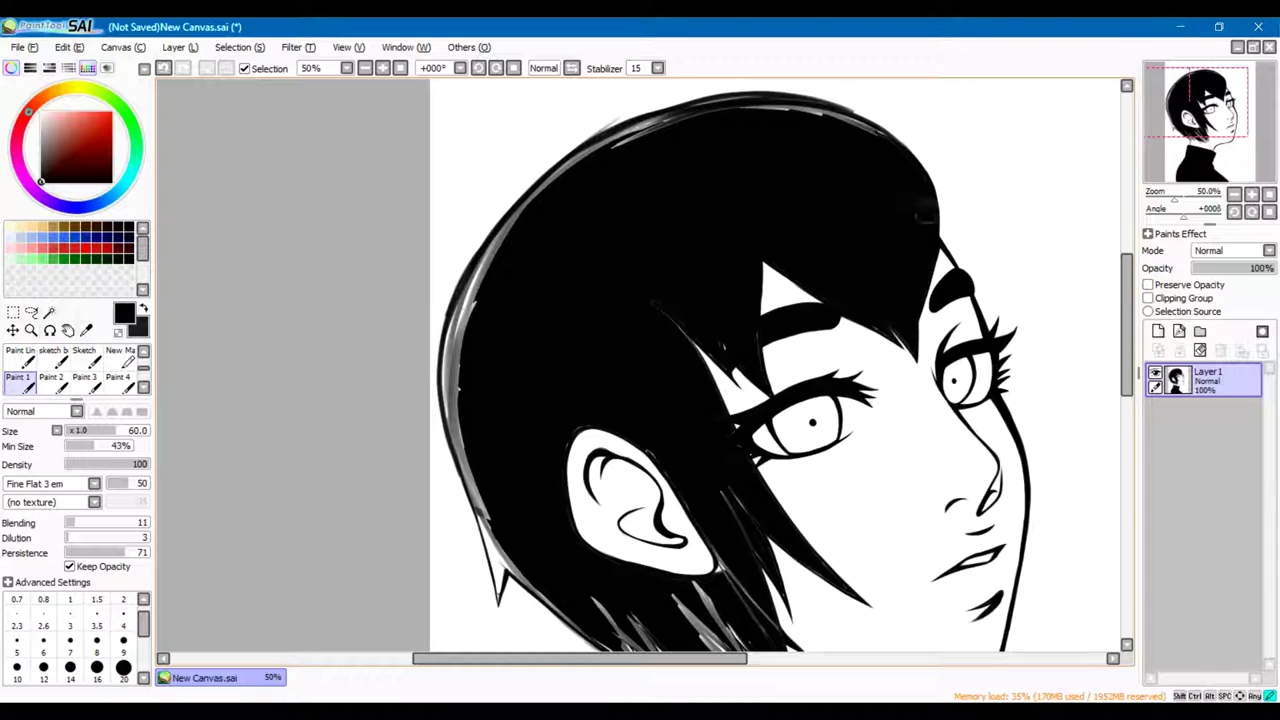
pyautogui.moveTo(924, 212); pyautogui.dragTo(850, 127)
pyautogui.moveTo(667, 169)
pyautogui.mouseDown()
pyautogui.moveTo(621, 136)
pyautogui.moveTo(450, 380)
pyautogui.mouseUp()
pyautogui.moveTo(700, 420); pyautogui.dragTo(707, 277)
pyautogui.moveTo(784, 424); pyautogui.dragTo(726, 500)
pyautogui.moveTo(764, 392); pyautogui.dragTo(712, 446)
pyautogui.moveTo(698, 372); pyautogui.dragTo(650, 306)
pyautogui.moveTo(530, 450)
pyautogui.mouseDown()
pyautogui.moveTo(448, 200)
pyautogui.moveTo(460, 300)
pyautogui.moveTo(445, 235)
pyautogui.mouseUp()
pyautogui.press('[')
pyautogui.press('[')
pyautogui.press('[')
pyautogui.press('[')
pyautogui.press('[')
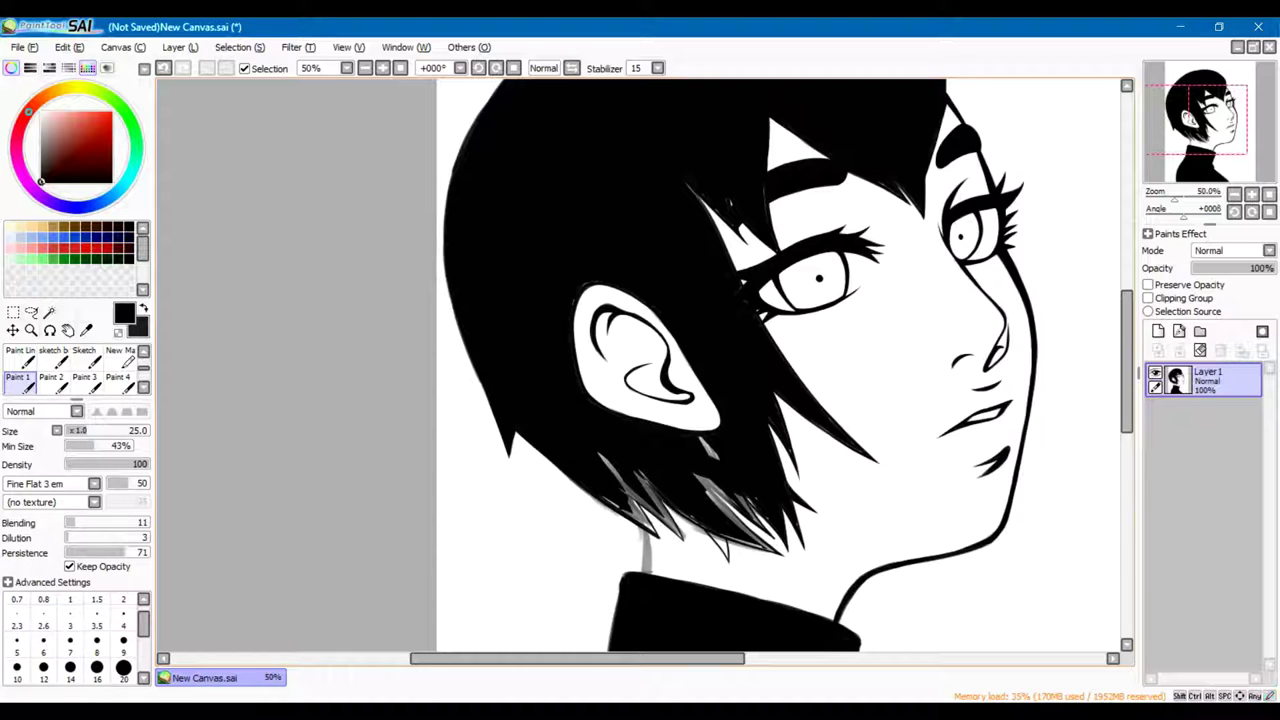
# Reshape the pointed strands beside the cheek with the Pencil and fill the small gaps in the hair near the temple
pyautogui.press('n')
pyautogui.moveTo(790, 395)
pyautogui.mouseDown()
pyautogui.moveTo(800, 485)
pyautogui.moveTo(780, 445)
pyautogui.mouseUp()
pyautogui.press('e')
pyautogui.press('n')
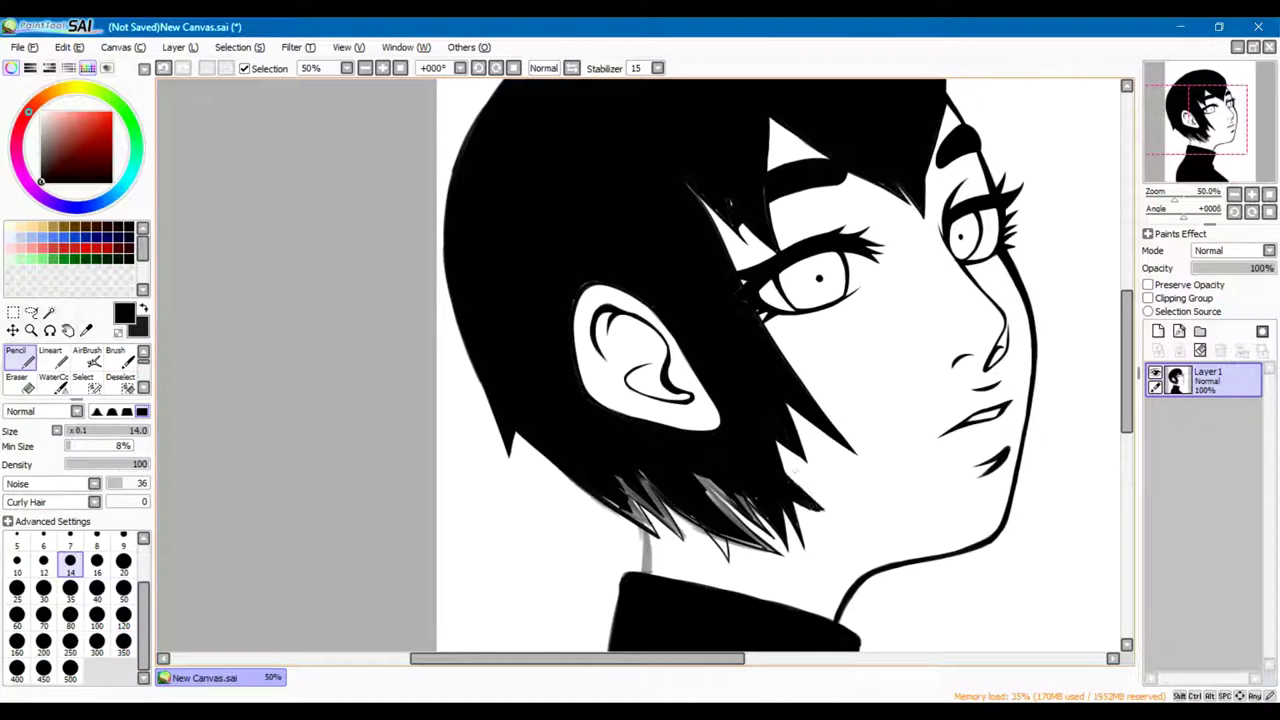
pyautogui.press(']')
pyautogui.press(']')
pyautogui.press(']')
pyautogui.press(']')
pyautogui.press(']')
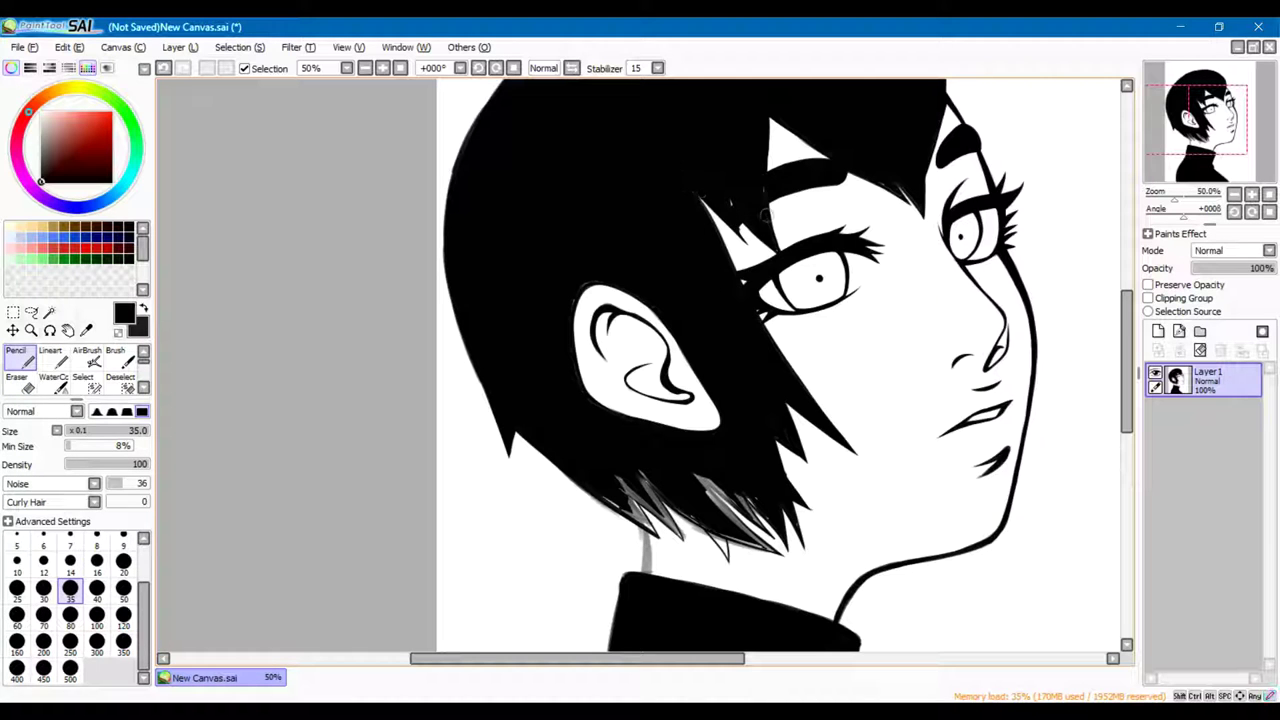
# Enlarge the pupil of the near eye with a size 12 Pencil dot
pyautogui.press('[')
pyautogui.press('[')
pyautogui.press('[')
pyautogui.press(']')
pyautogui.press(']')
pyautogui.click(812, 279)
pyautogui.press('[')
pyautogui.press('[')
pyautogui.press('[')
pyautogui.press('[')
pyautogui.press('[')
pyautogui.click(811, 282)
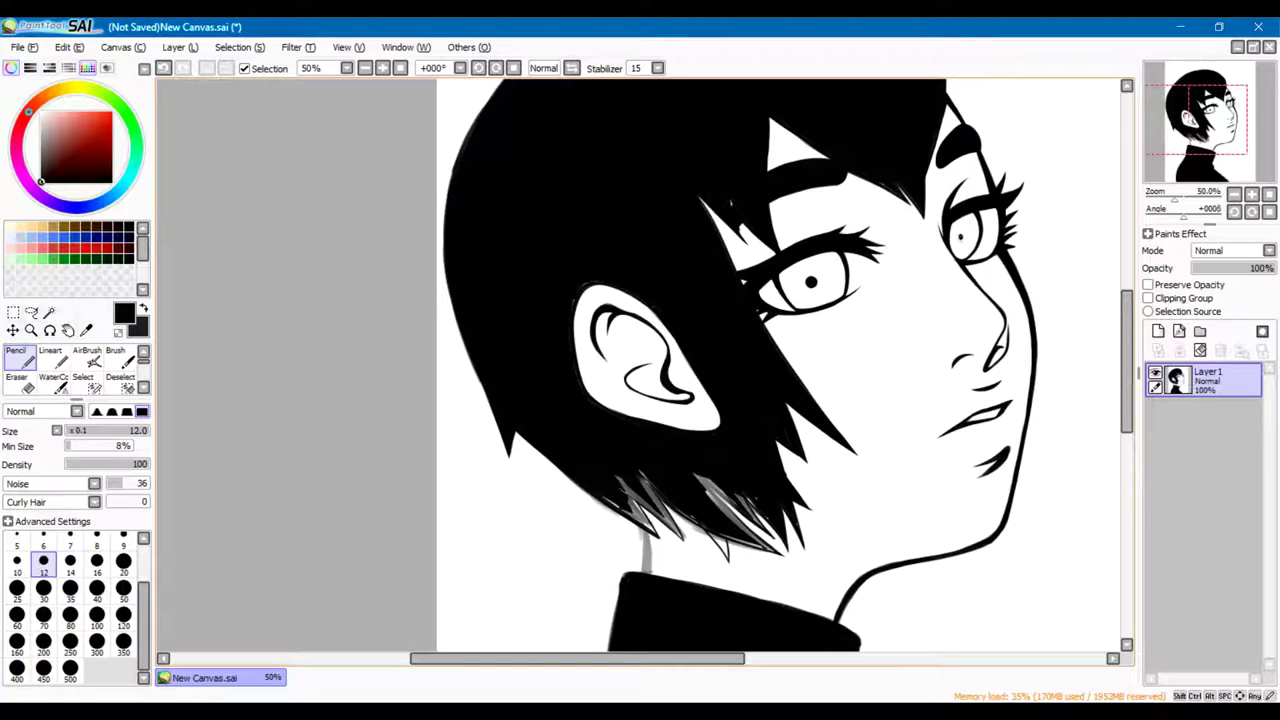
# Clean up the edges of the pointed strands beside the cheek with black strokes and a size 20 Eraser
pyautogui.scroll(3, 757, 533)
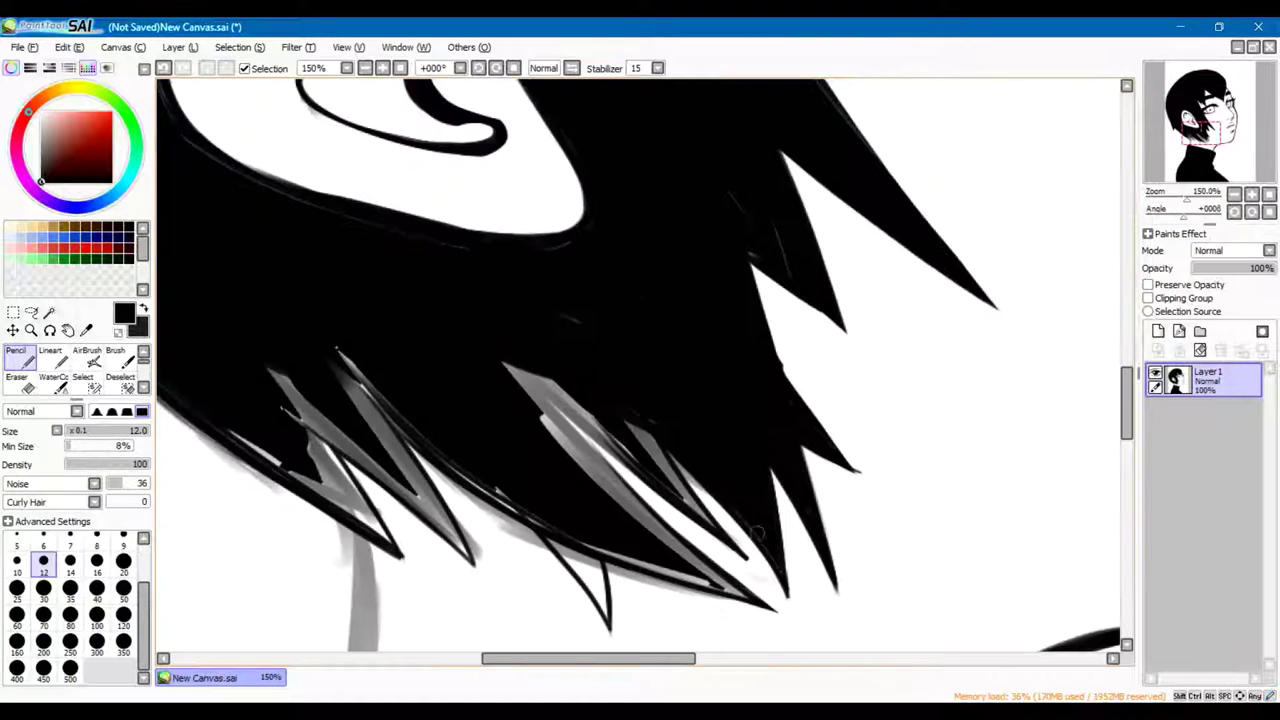
pyautogui.press('[')
pyautogui.press('[')
pyautogui.press('[')
pyautogui.press('[')
pyautogui.press('[')
pyautogui.press('[')
pyautogui.press('[')
pyautogui.press('[')
pyautogui.press('[')
pyautogui.press(']')
pyautogui.press(']')
pyautogui.press(']')
pyautogui.press(']')
pyautogui.press(']')
pyautogui.press(']')
pyautogui.press(']')
pyautogui.press(']')
pyautogui.press(']')
pyautogui.press(']')
pyautogui.press(']')
pyautogui.press(']')
pyautogui.press(']')
pyautogui.press(']')
pyautogui.press(']')
pyautogui.press(']')
pyautogui.press(']')
pyautogui.press(']')
pyautogui.press(']')
pyautogui.press(']')
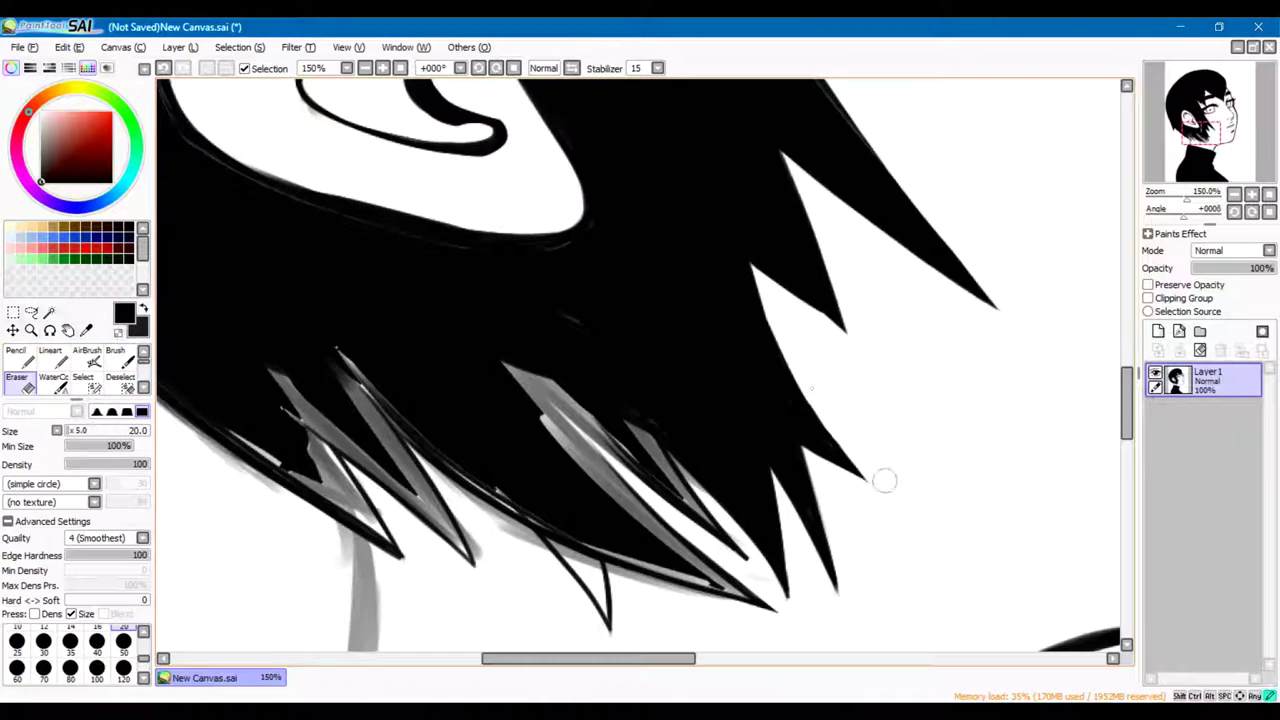
# Smooth the outer contour of the black hair with the Pencil and trim its uneven edges with the Eraser
pyautogui.scroll(-5, 880, 481)
pyautogui.press('[')
pyautogui.press('[')
pyautogui.press('[')
pyautogui.press('[')
pyautogui.press('[')
pyautogui.press('[')
pyautogui.press('[')
pyautogui.press('[')
pyautogui.moveTo(620, 250)
pyautogui.mouseDown()
pyautogui.moveTo(586, 371)
pyautogui.moveTo(771, 200)
pyautogui.moveTo(614, 391)
pyautogui.moveTo(497, 173)
pyautogui.moveTo(1035, 143)
pyautogui.mouseUp()
pyautogui.press('[')
pyautogui.press('[')
pyautogui.press('[')
pyautogui.moveTo(586, 395)
pyautogui.mouseDown()
pyautogui.moveTo(535, 290)
pyautogui.moveTo(560, 190)
pyautogui.mouseUp()
pyautogui.press('e')
pyautogui.moveTo(845, 150)
pyautogui.mouseDown()
pyautogui.moveTo(565, 195)
pyautogui.moveTo(695, 128)
pyautogui.mouseUp()
pyautogui.press('n')
pyautogui.press('[')
pyautogui.press('[')
pyautogui.press('[')
pyautogui.press('[')
pyautogui.press('[')
pyautogui.press('[')
pyautogui.press('[')
pyautogui.press('[')
# Paint the grey gaps between the nape strands solid black with the size 16 Paint 1 brush, checking the mirrored view
pyautogui.press('h')
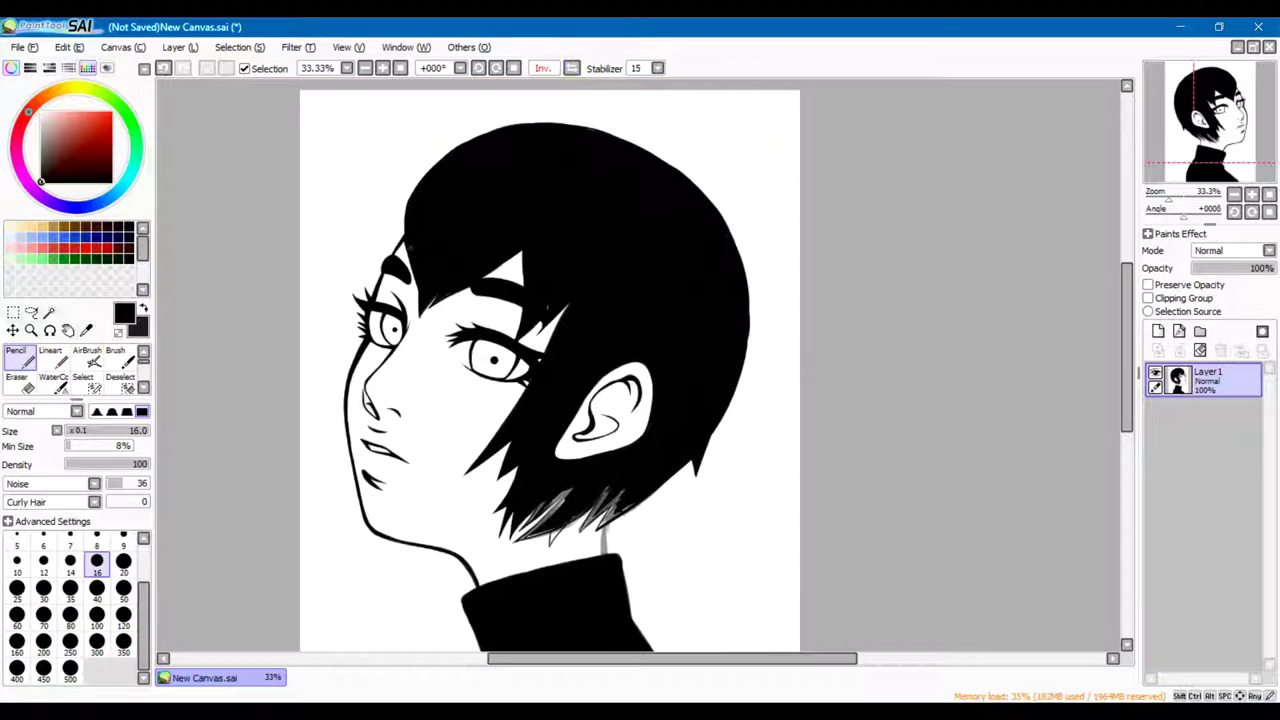
pyautogui.hotkey('ctrl', '+')
pyautogui.hotkey('ctrl', '+')
pyautogui.hotkey('ctrl', '+')
pyautogui.hotkey('ctrl', '-')
pyautogui.hotkey('ctrl', '-')
pyautogui.hotkey('ctrl', '-')
pyautogui.hotkey('ctrl', '+')
pyautogui.hotkey('ctrl', '+')
pyautogui.hotkey('ctrl', '+')
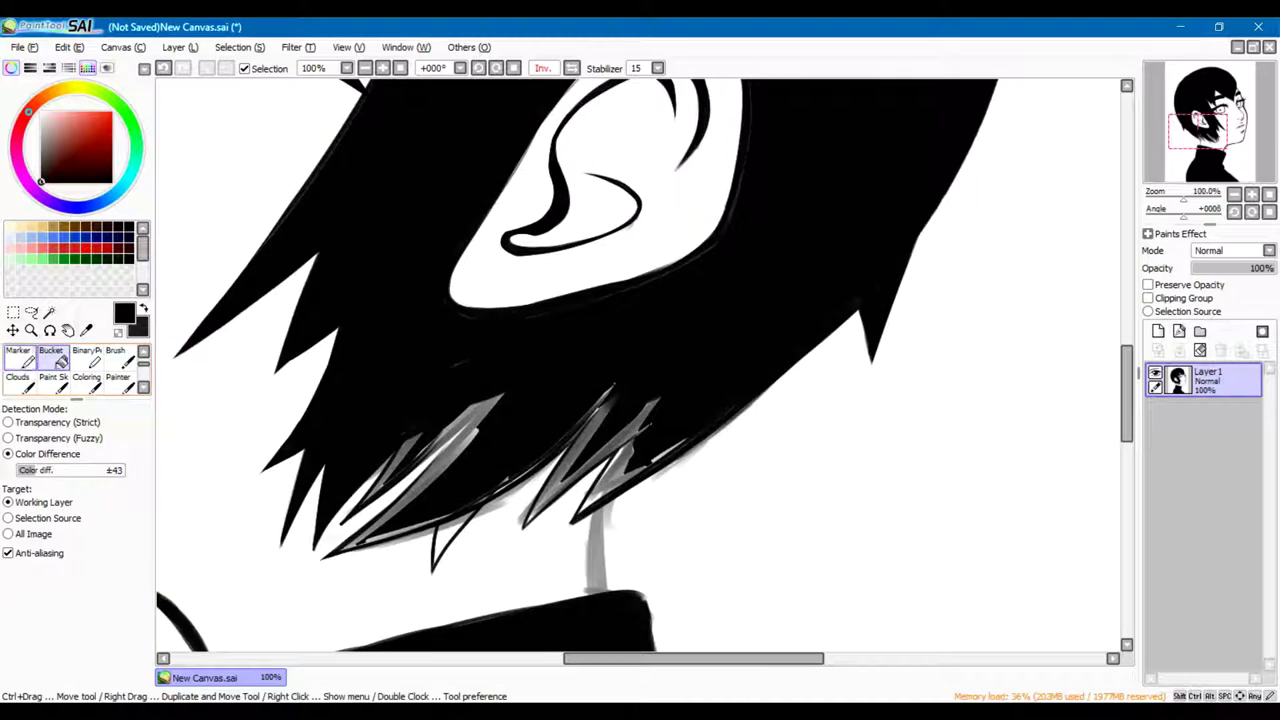
pyautogui.press('b')
pyautogui.moveTo(740, 405); pyautogui.dragTo(643, 472)
pyautogui.press('n')
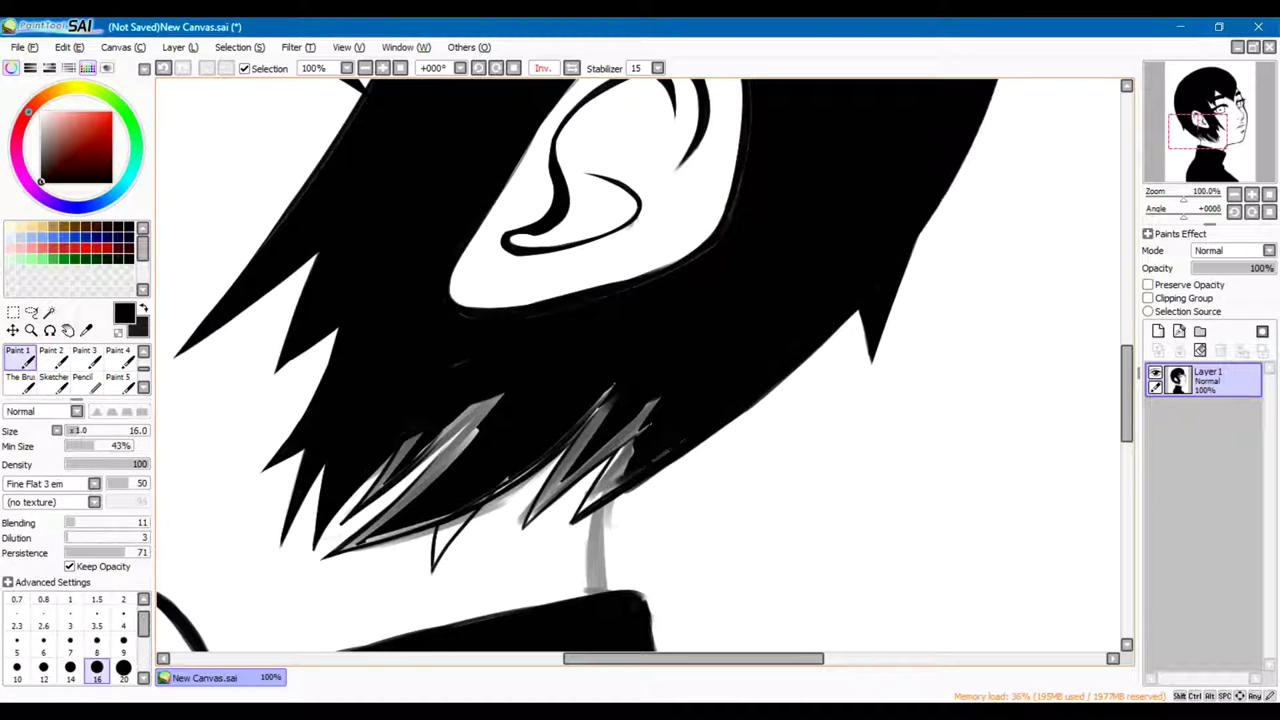
pyautogui.moveTo(670, 455)
pyautogui.mouseDown()
pyautogui.moveTo(580, 510)
pyautogui.moveTo(640, 405)
pyautogui.mouseUp()
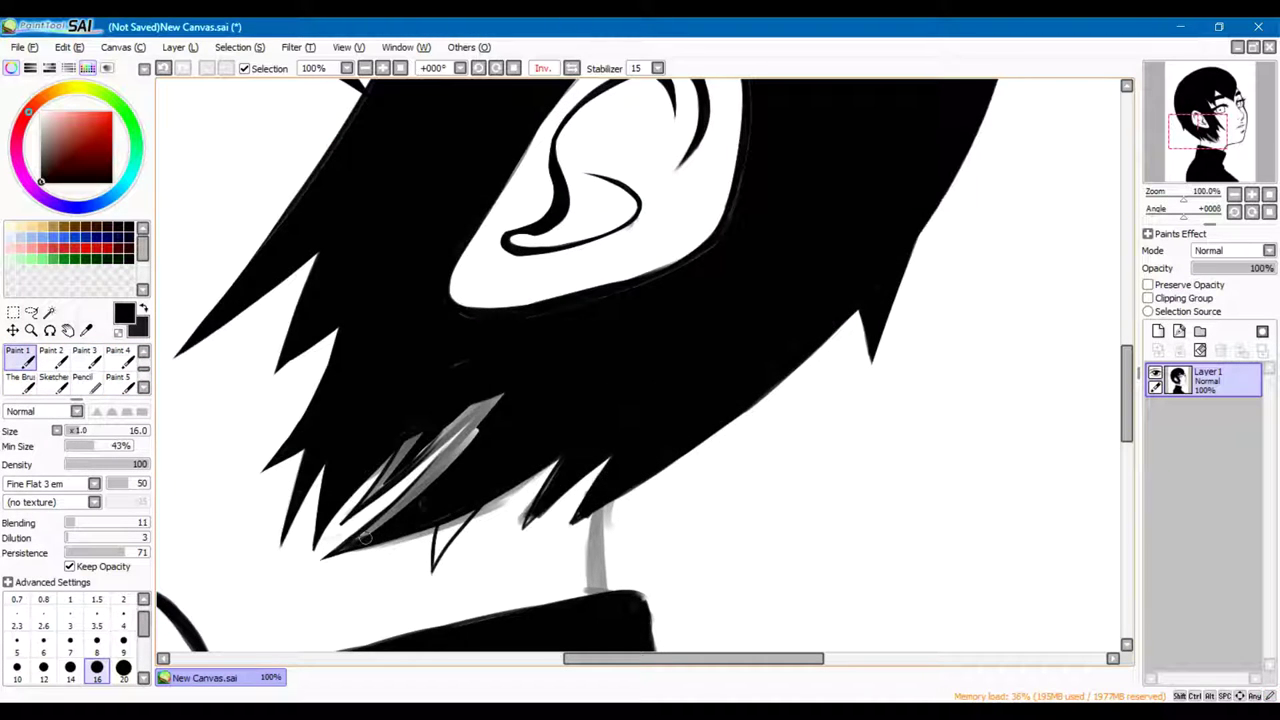
pyautogui.moveTo(366, 537); pyautogui.dragTo(492, 402)
# Reshape the lower nape strands into solid black points and erase the leftover grey sketch beneath them
pyautogui.press('e')
pyautogui.moveTo(575, 505)
pyautogui.mouseDown()
pyautogui.moveTo(516, 545)
pyautogui.moveTo(530, 500)
pyautogui.moveTo(435, 570)
pyautogui.mouseUp()
pyautogui.press('n')
pyautogui.press(']')
pyautogui.press(']')
pyautogui.press(']')
pyautogui.press(']')
pyautogui.press(']')
pyautogui.press(']')
pyautogui.press('e')
pyautogui.press('n')
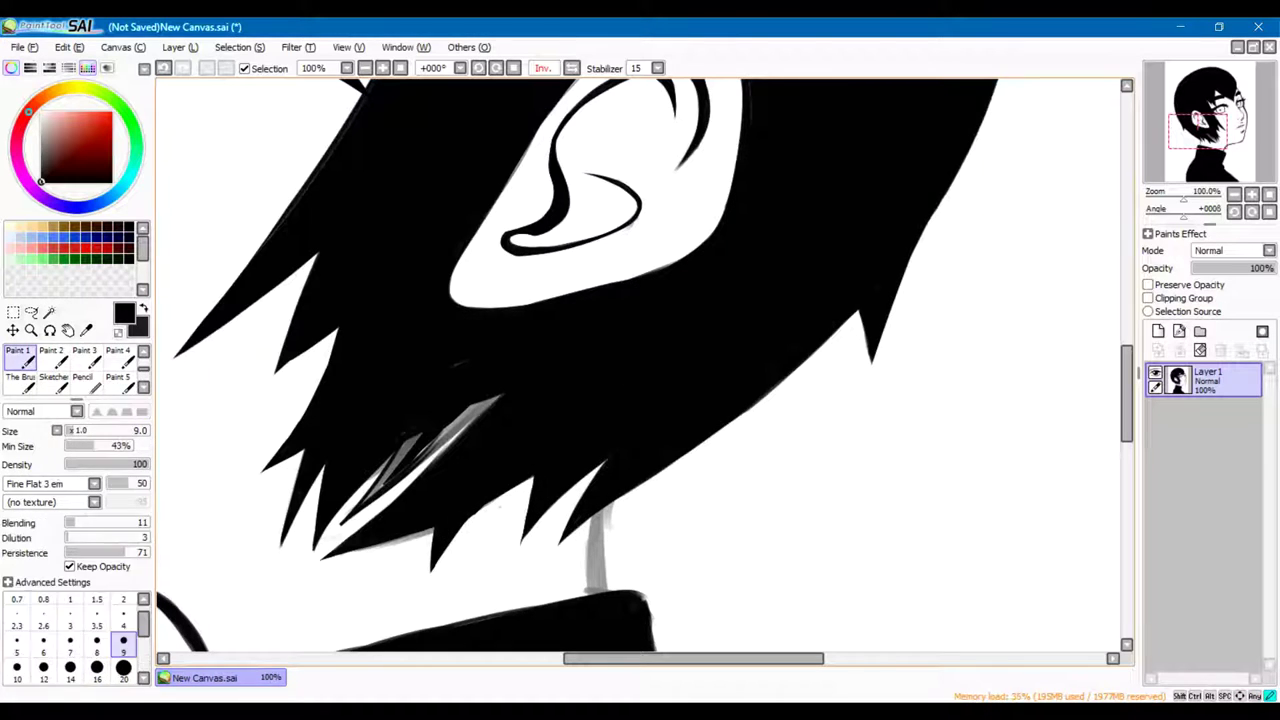
# Fill the remaining grey gaps in the strands below the ear with the size 9 brush and sharpen their tips with the Eraser
pyautogui.moveTo(500, 392); pyautogui.dragTo(345, 518)
pyautogui.press('e')
pyautogui.moveTo(450, 425)
pyautogui.mouseDown()
pyautogui.moveTo(474, 406)
pyautogui.moveTo(418, 478)
pyautogui.moveTo(358, 508)
pyautogui.mouseUp()
pyautogui.press('n')
pyautogui.press('e')
pyautogui.moveTo(432, 530)
pyautogui.mouseDown()
pyautogui.moveTo(354, 550)
pyautogui.moveTo(332, 502)
pyautogui.mouseUp()
pyautogui.press('n')
# Ink the back of the neck on a new layer, erase its grey sketch on Layer1 and merge the layers
pyautogui.press('e')
pyautogui.press('n')
pyautogui.press('e')
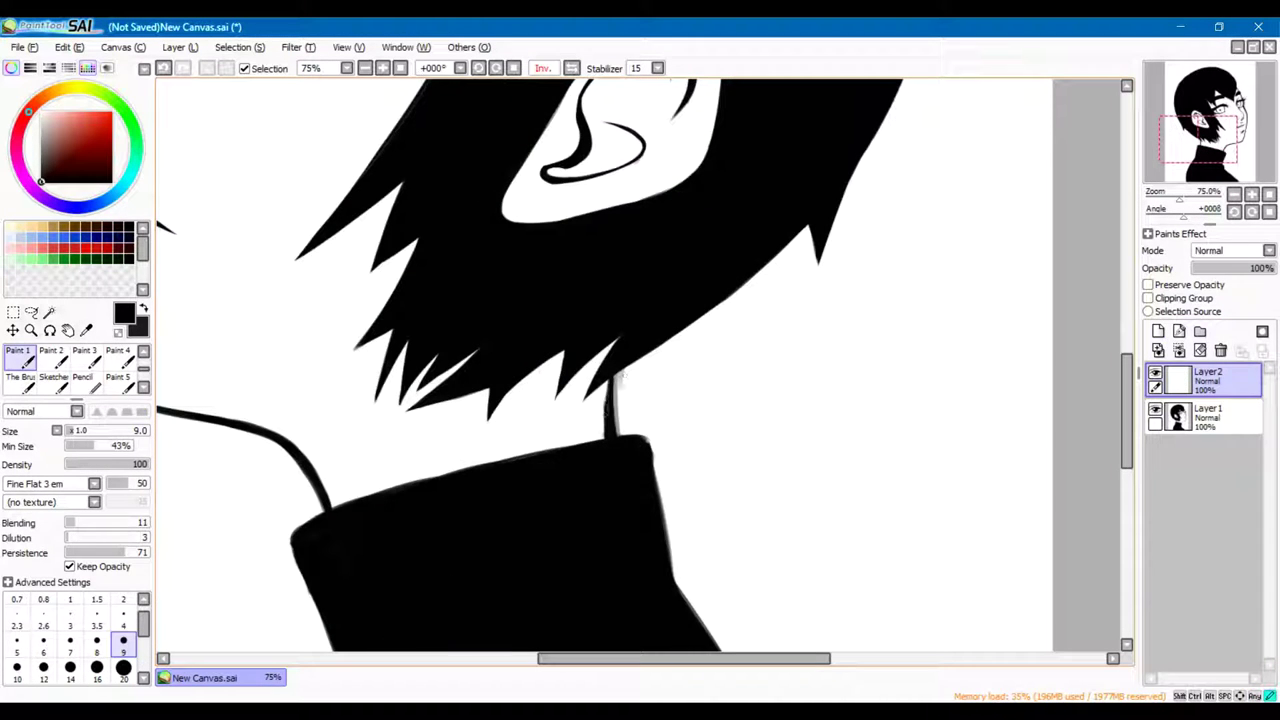
pyautogui.click(1207, 416)
pyautogui.press('e')
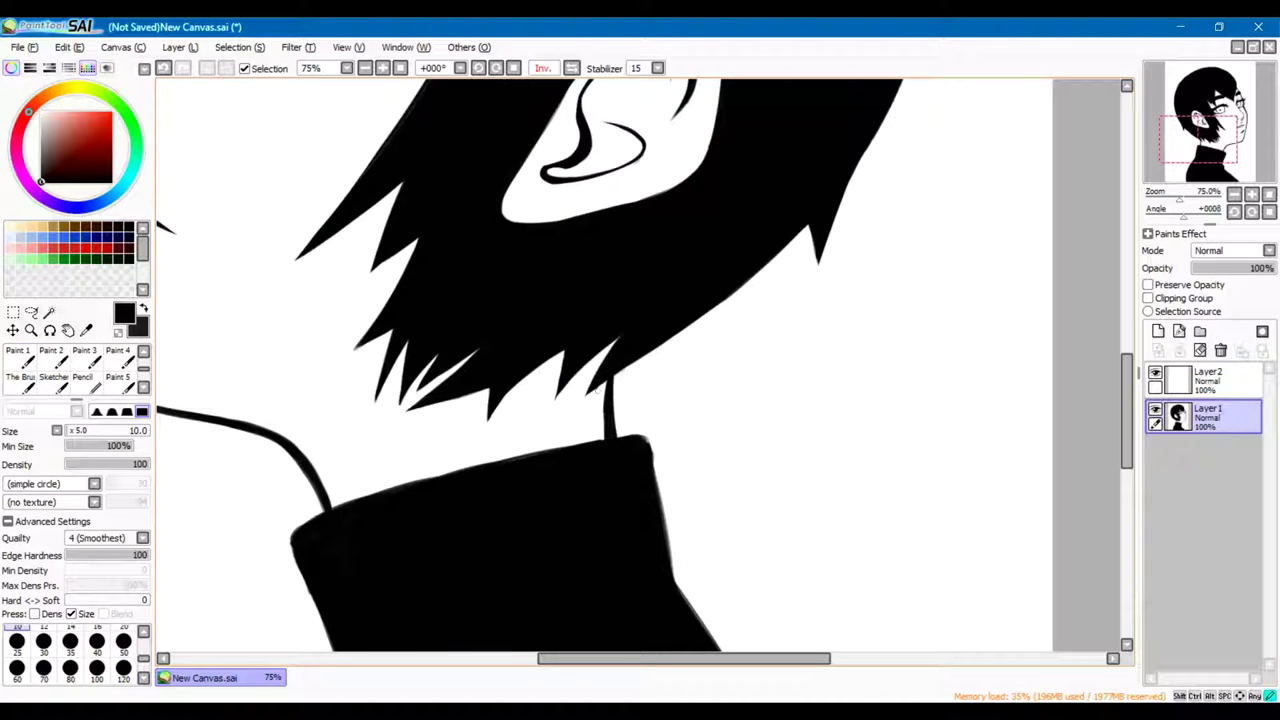
pyautogui.press('b')
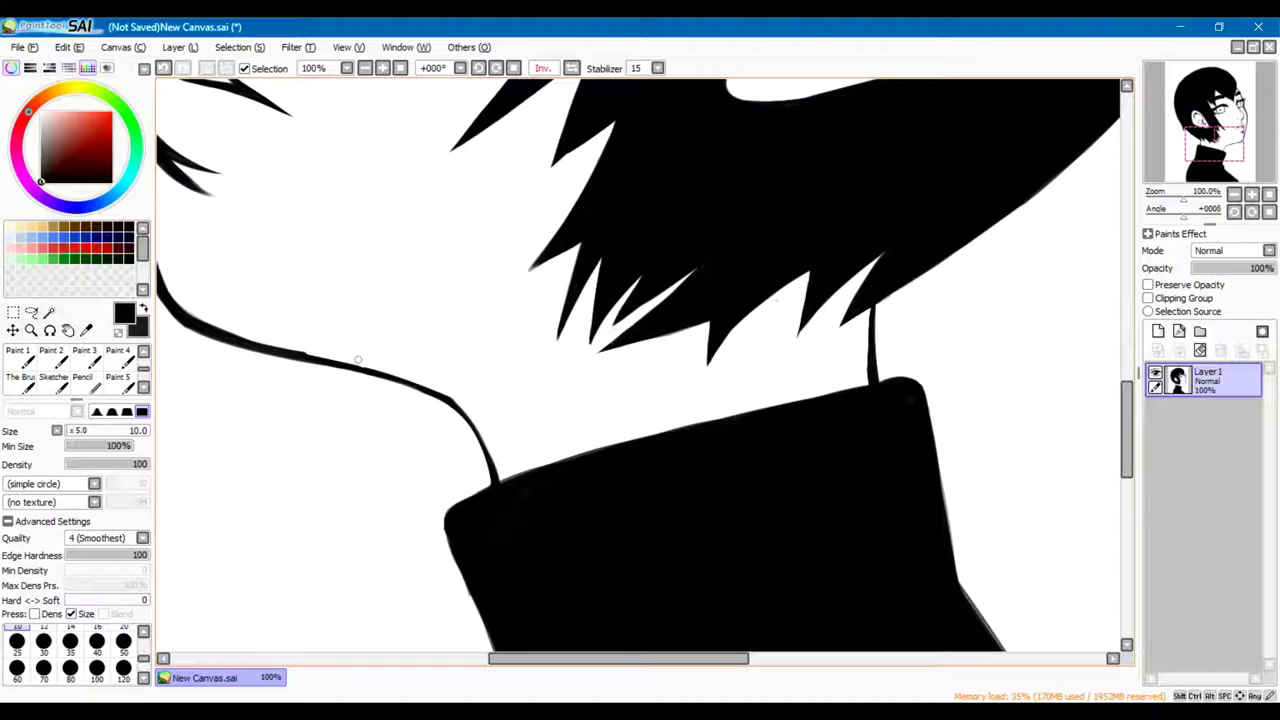
# Refine the contour running from the chin to the collar with the size 9 Paint 1 brush
pyautogui.press('b')
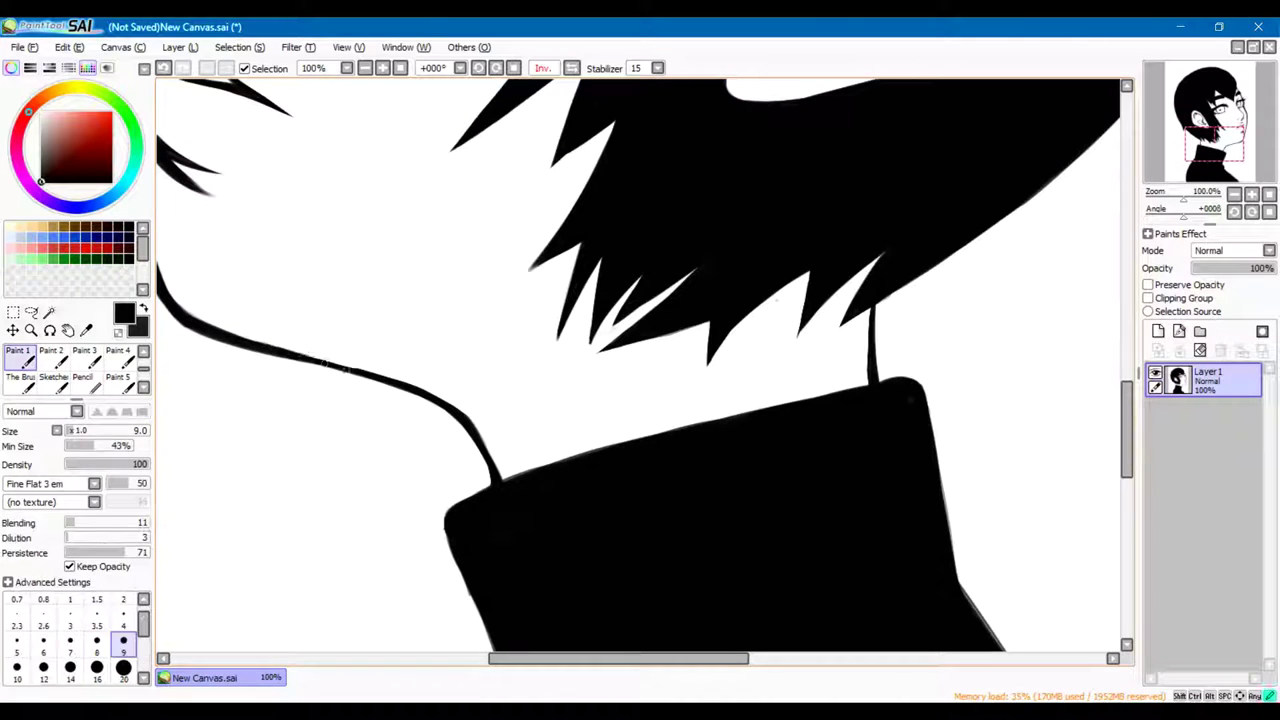
pyautogui.scroll(2, 357, 350)
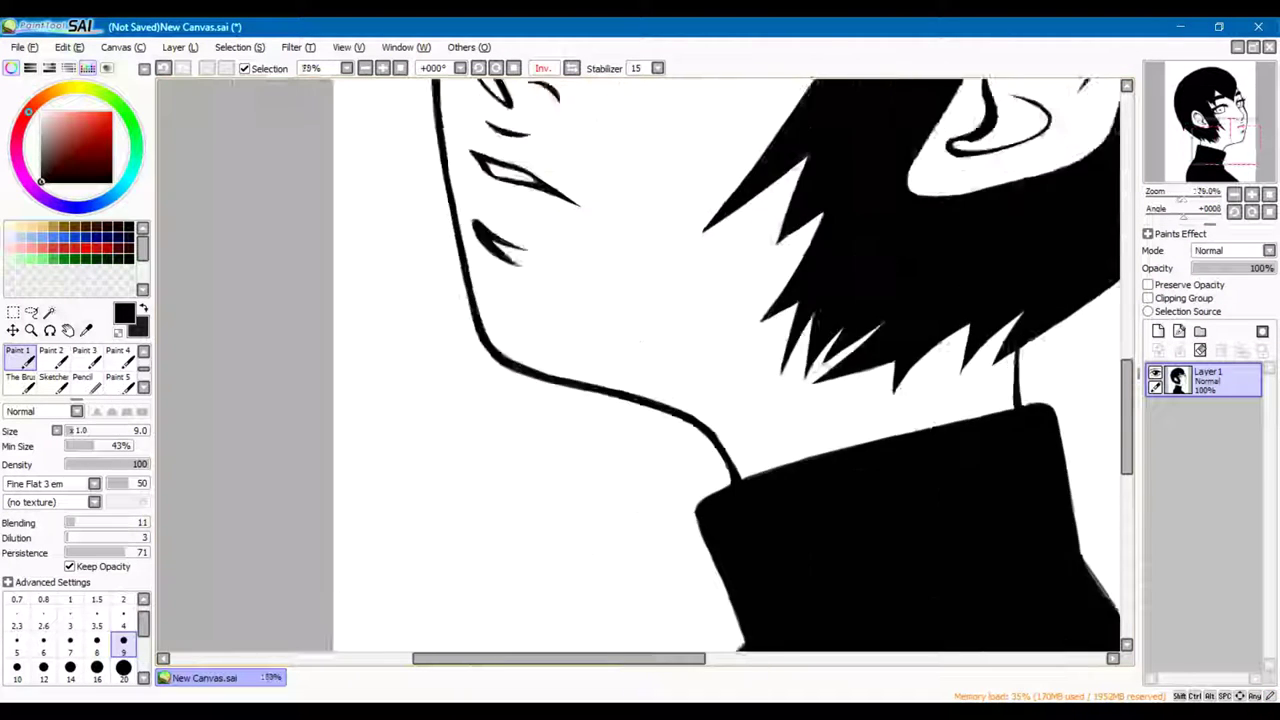
pyautogui.scroll(2, 640, 365)
pyautogui.scroll(-4, 640, 365)
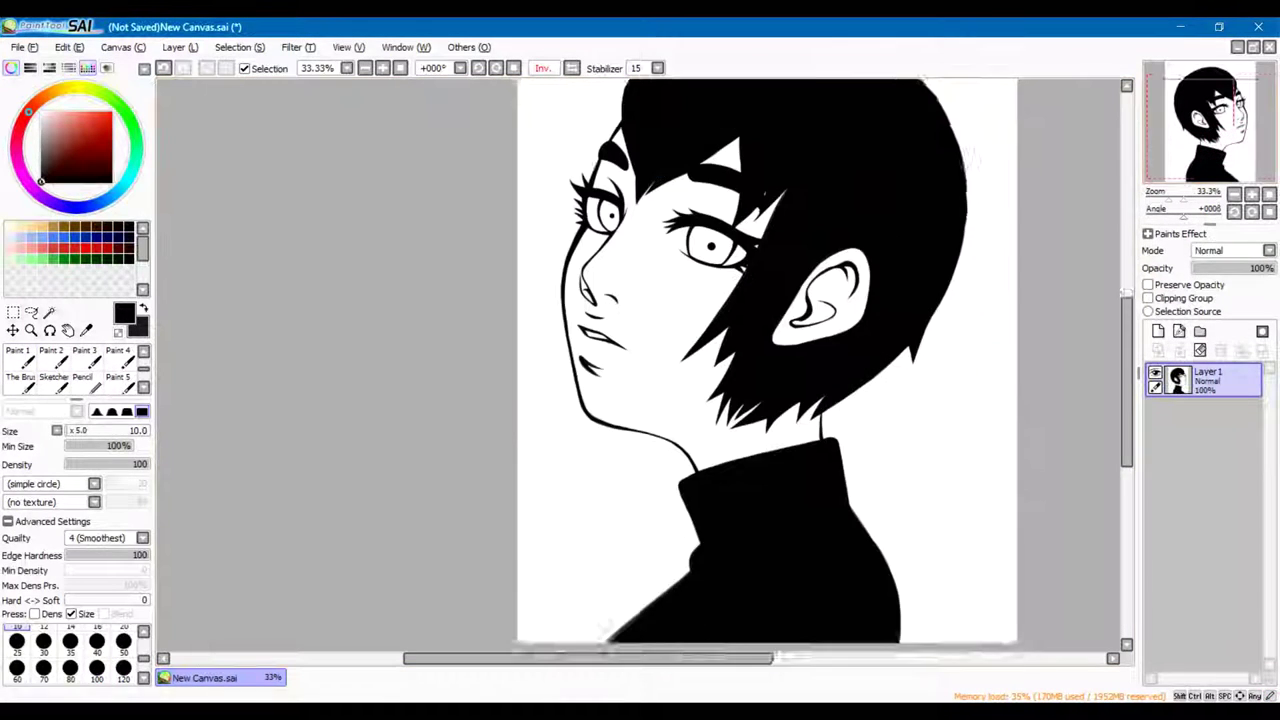
# Restore the unmirrored view and draw the jawline from the chin back to the hair strands
pyautogui.scroll(2, 640, 365)
pyautogui.press('h')
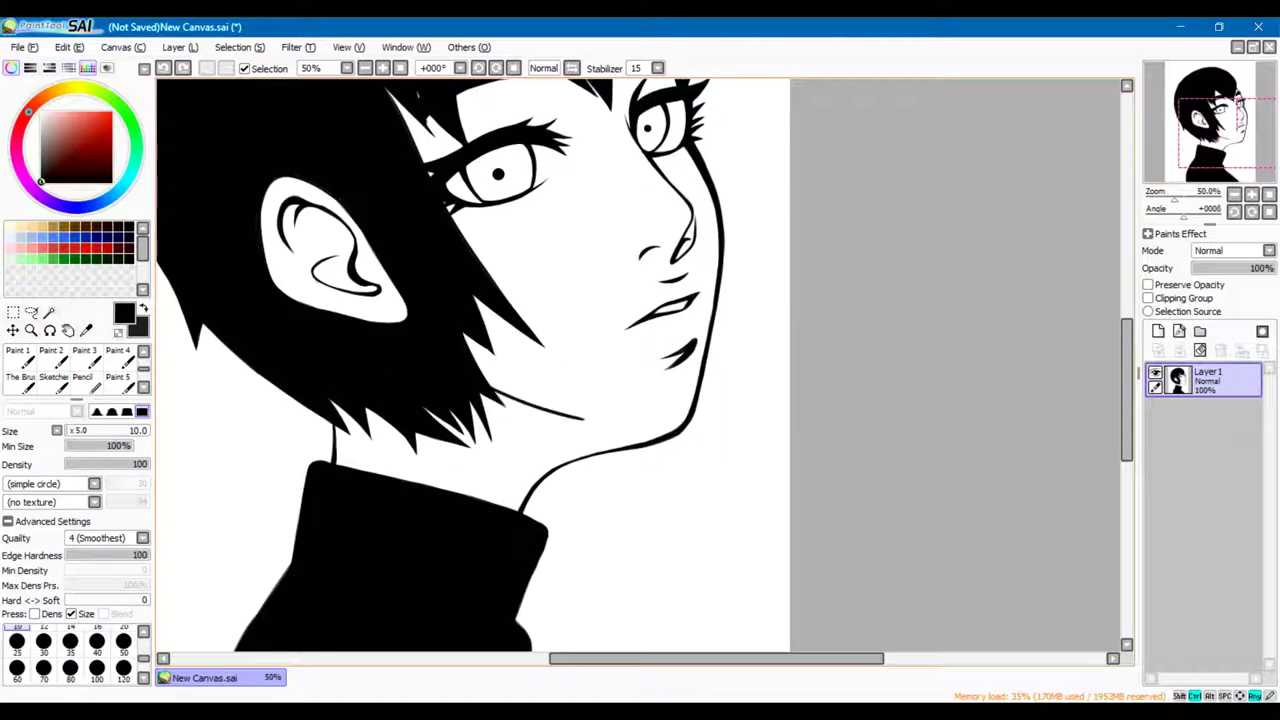
pyautogui.scroll(1, 662, 410)
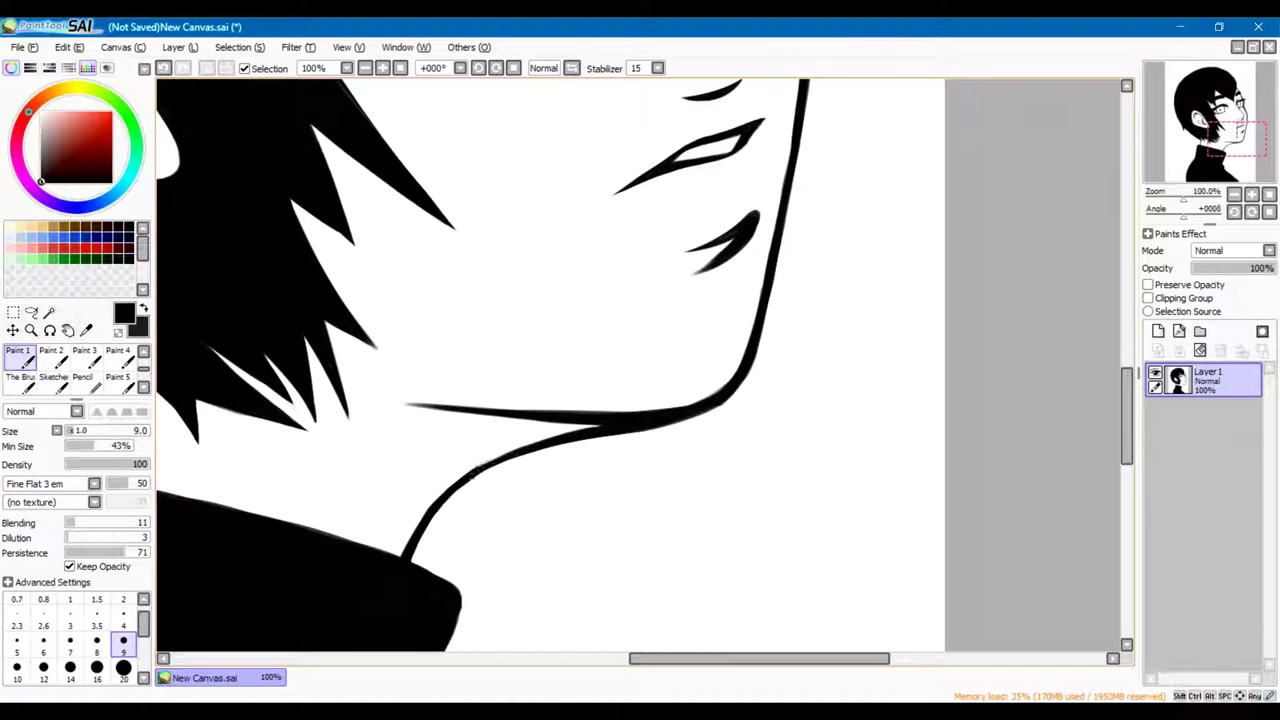
pyautogui.moveTo(500, 350); pyautogui.dragTo(610, 438)
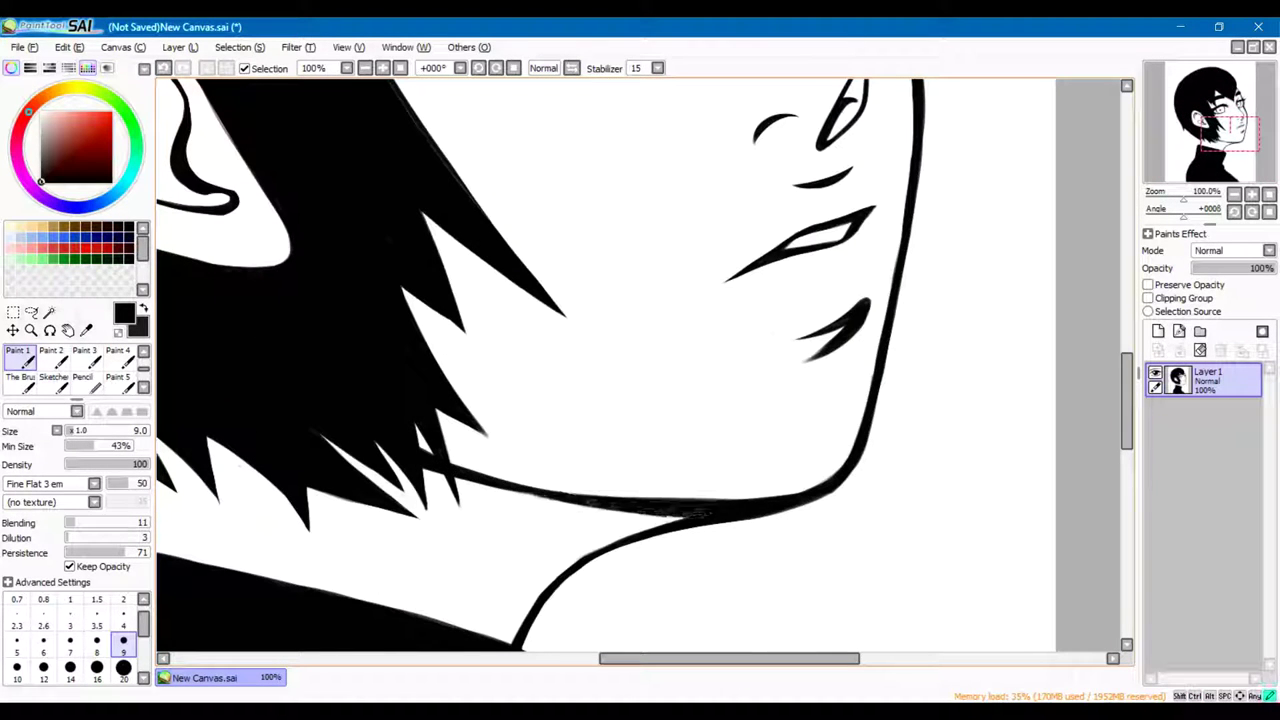
pyautogui.scroll(-3, 607, 503)
pyautogui.scroll(3, 640, 400)
# Redraw the front neck line farther in under the jaw and erase the old line
pyautogui.moveTo(645, 545); pyautogui.dragTo(700, 500)
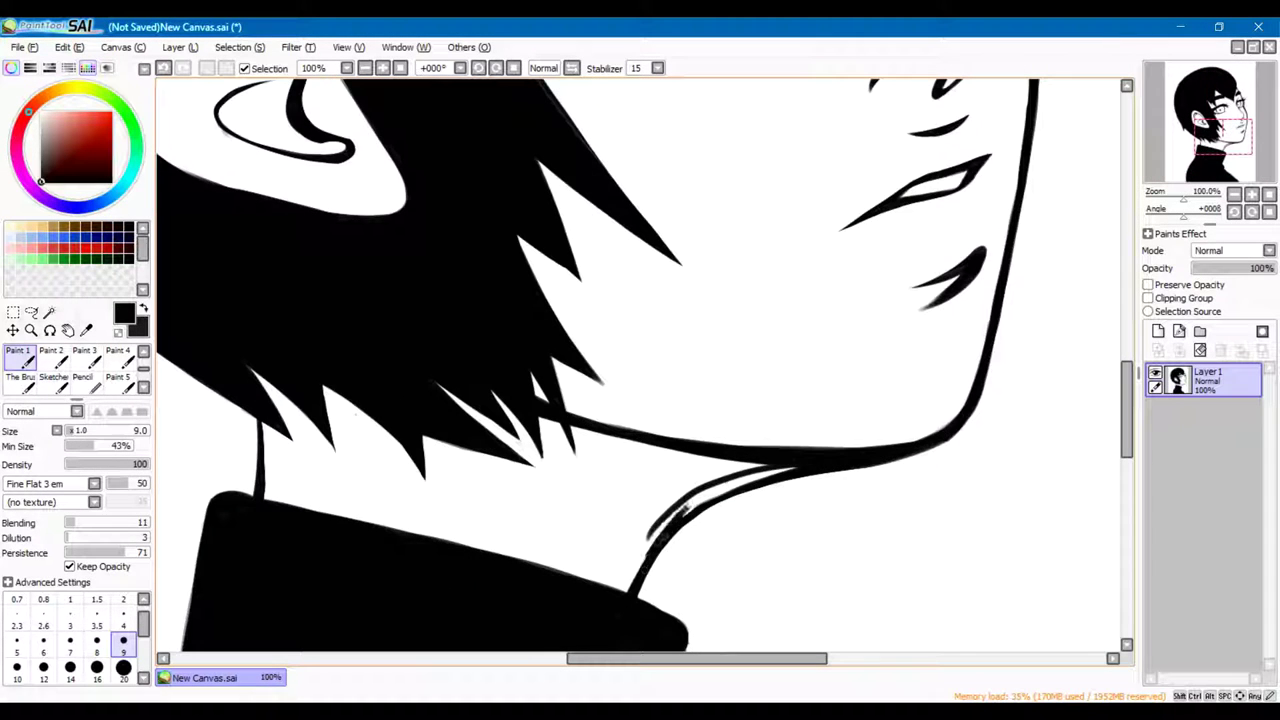
pyautogui.press('e')
pyautogui.moveTo(839, 487); pyautogui.dragTo(665, 540)
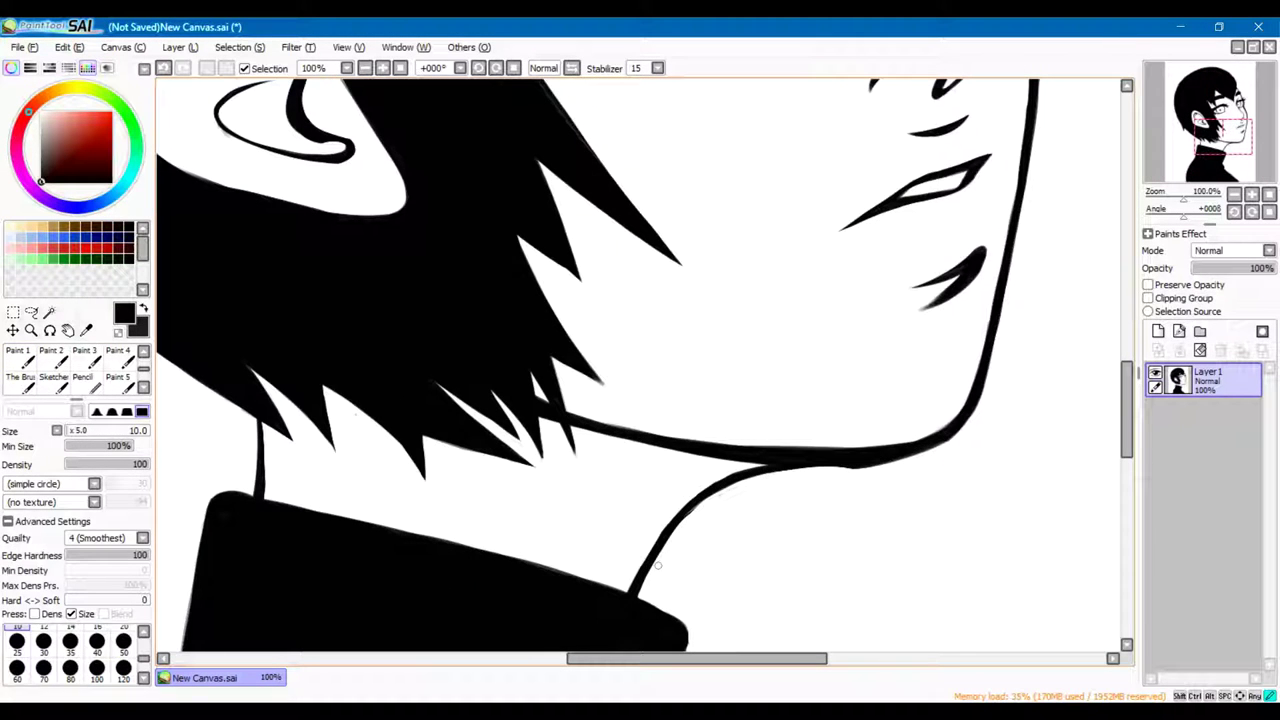
pyautogui.press('b')
# Extend the black hair down over the far side of the forehead and round off the crown with a size 12 brush
pyautogui.scroll(-2, 809, 298)
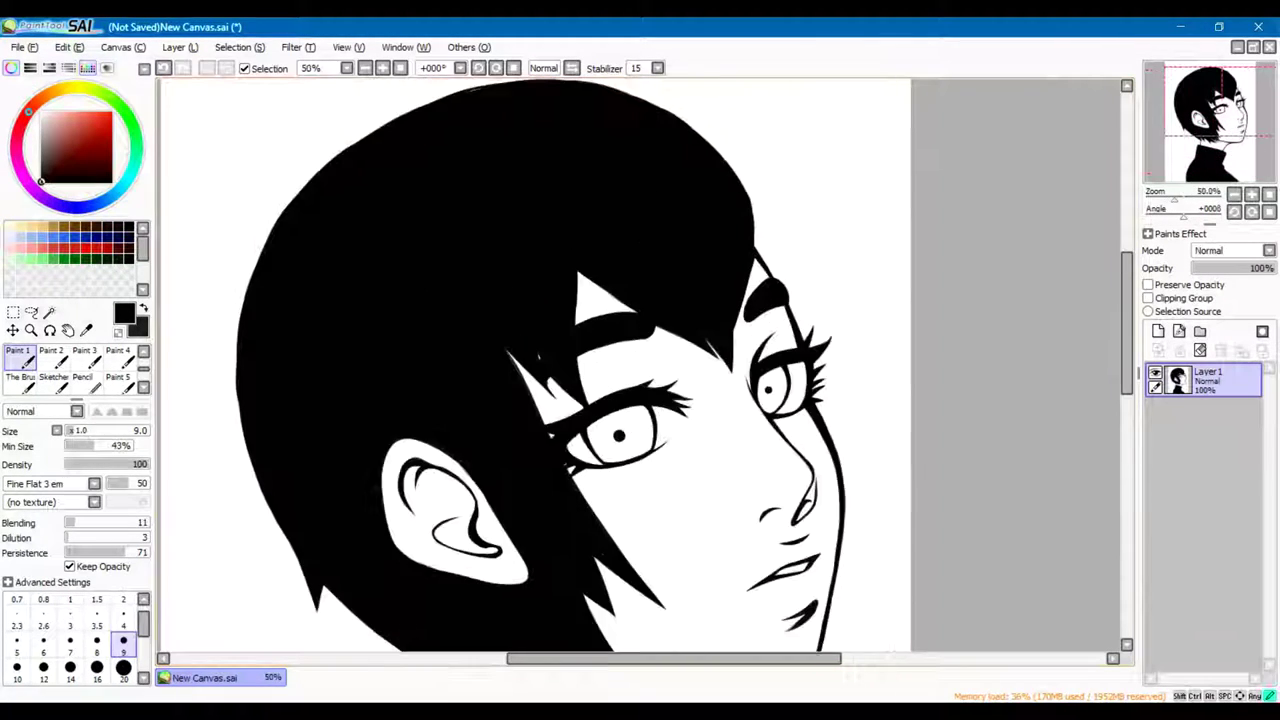
pyautogui.press(']')
pyautogui.press(']')
pyautogui.moveTo(770, 300)
pyautogui.mouseDown()
pyautogui.moveTo(755, 205)
pyautogui.moveTo(680, 100)
pyautogui.mouseUp()
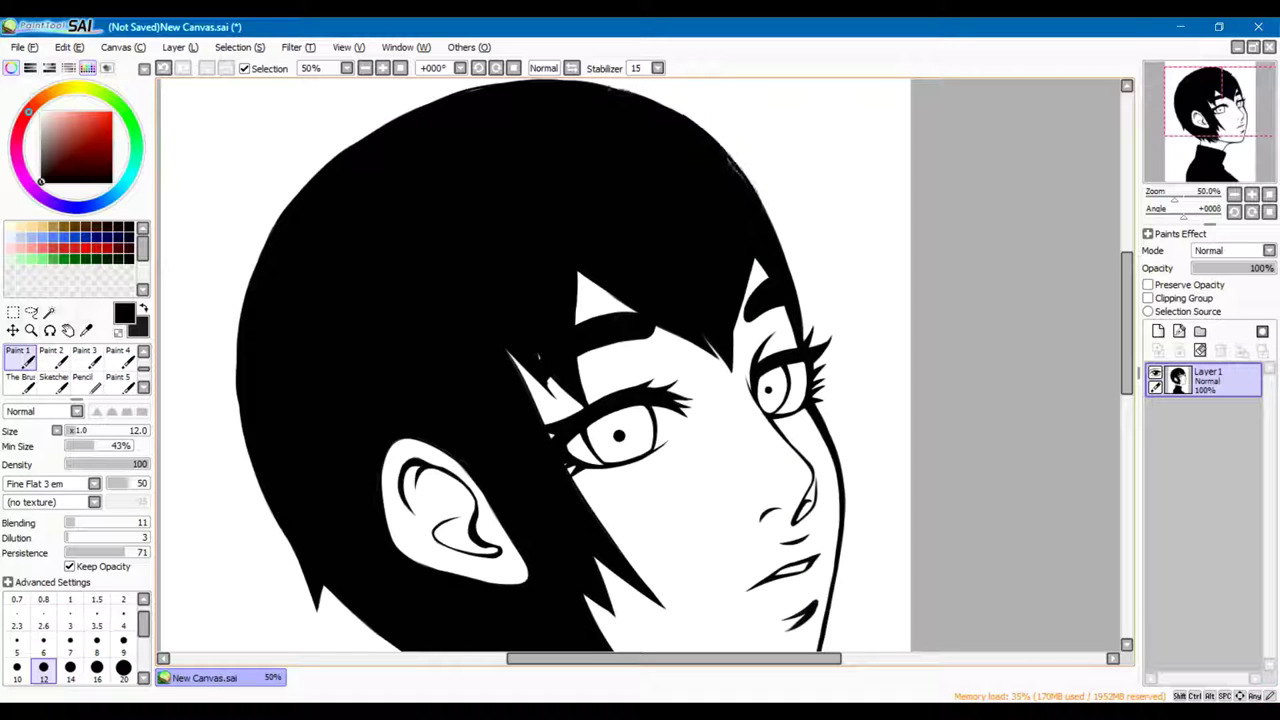
pyautogui.scroll(-2, 640, 365)
pyautogui.scroll(2, 385, 265)
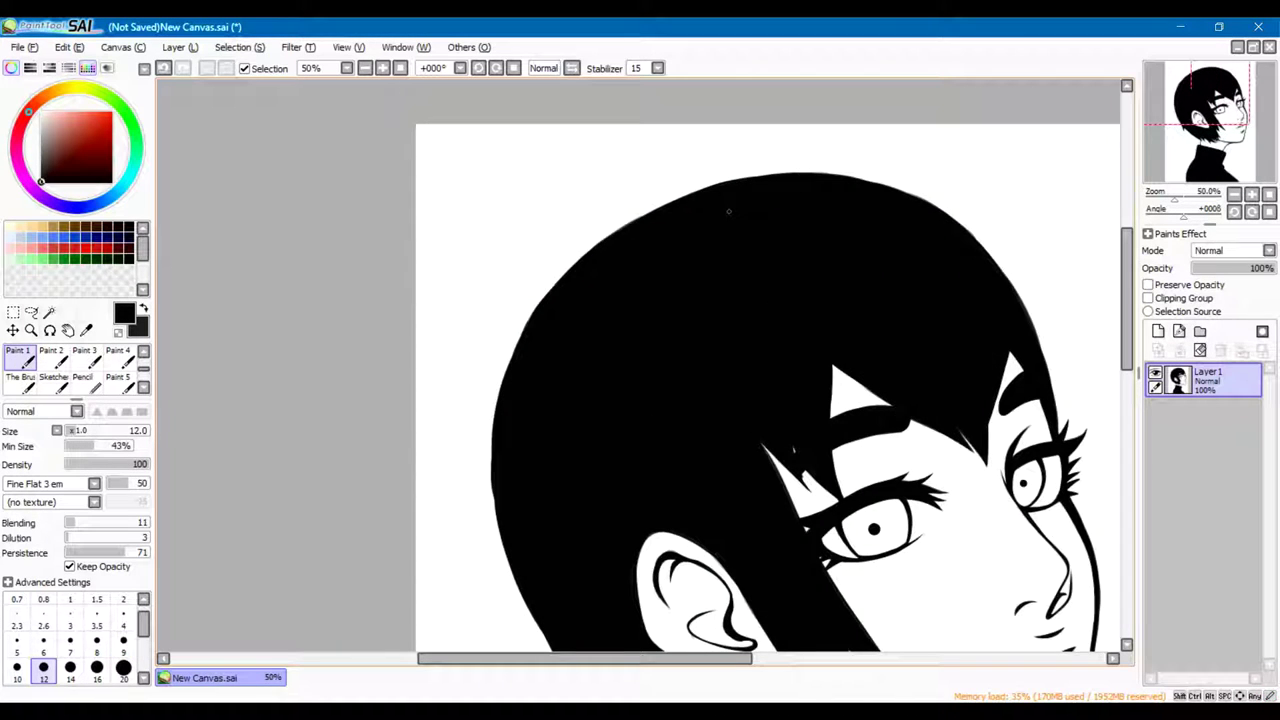
pyautogui.scroll(-2, 728, 211)
pyautogui.scroll(3, 640, 365)
# Set the stabilizer to S-7 and dot a beauty mark on the cheek below the near eye
pyautogui.click(657, 68)
pyautogui.click(645, 365)
pyautogui.press('[')
pyautogui.press('[')
pyautogui.press('[')
pyautogui.press('[')
pyautogui.press('[')
pyautogui.press('[')
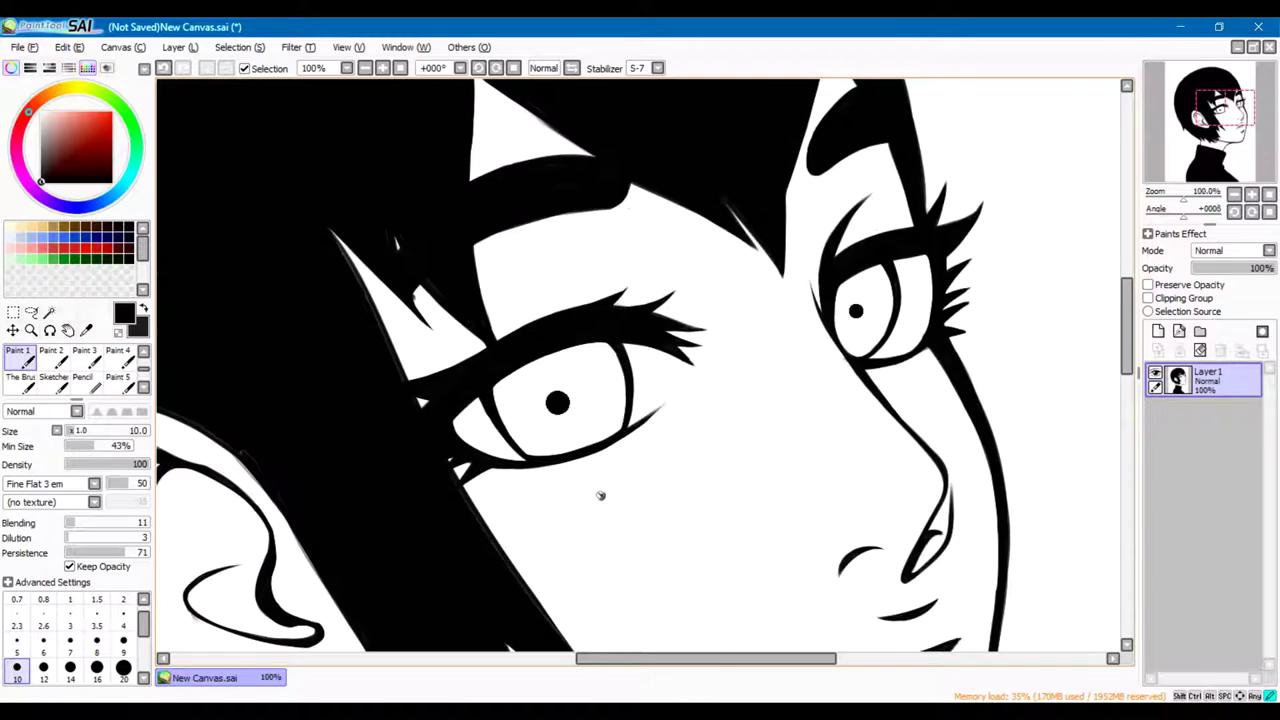
pyautogui.scroll(-2, 600, 497)
pyautogui.scroll(1, 645, 451)
# Outline a curved bandage strip across the nose bridge with a size 5 brush and tidy its ends with the Eraser
pyautogui.scroll(3, 640, 365)
pyautogui.click(70, 618)
pyautogui.moveTo(690, 292); pyautogui.dragTo(768, 256)
pyautogui.press(']')
pyautogui.press(']')
pyautogui.press(']')
pyautogui.scroll(-2, 727, 332)
pyautogui.scroll(2, 660, 300)
pyautogui.moveTo(680, 160); pyautogui.dragTo(585, 342)
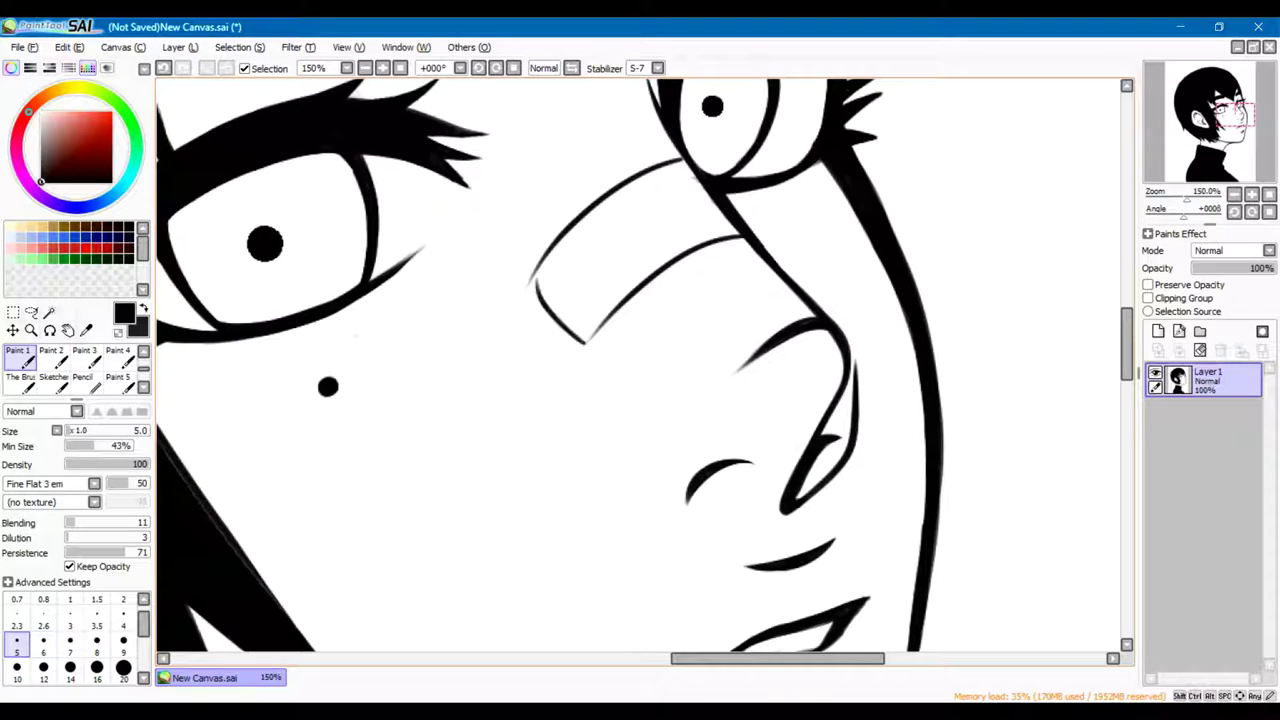
pyautogui.press('e')
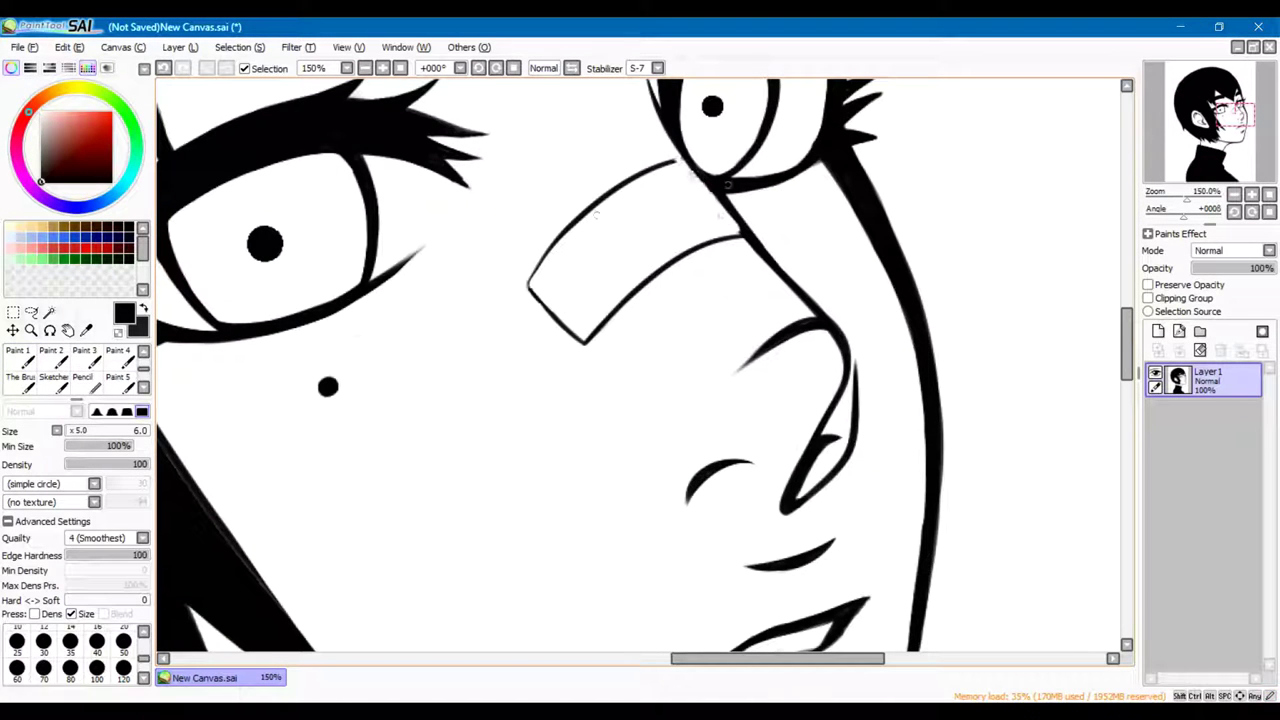
pyautogui.press('e')
# Paint over the small white speck in the hair near the temple and smooth the hair edge around the ear
pyautogui.scroll(-2, 597, 213)
pyautogui.scroll(3, 595, 480)
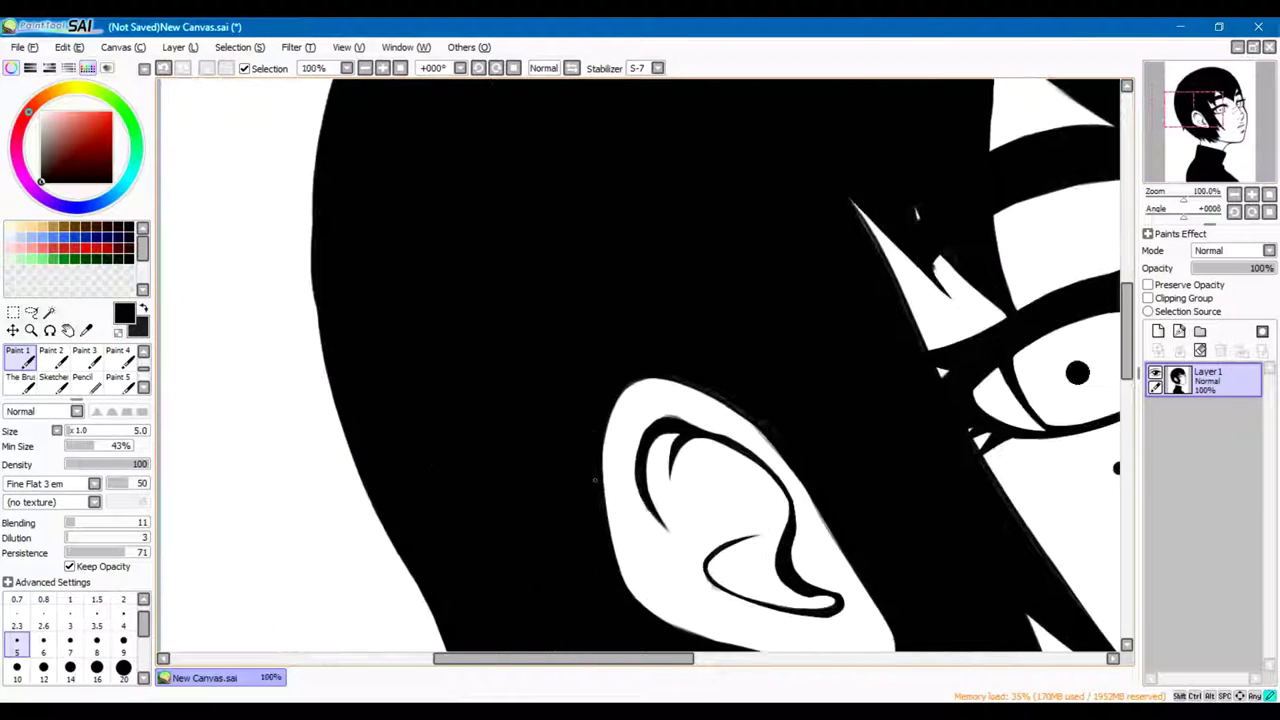
pyautogui.press(']')
pyautogui.press(']')
pyautogui.press(']')
pyautogui.press(']')
pyautogui.press(']')
pyautogui.press(']')
pyautogui.press(']')
pyautogui.press(']')
pyautogui.press('[')
pyautogui.press('[')
pyautogui.press('[')
pyautogui.press('[')
pyautogui.press('[')
pyautogui.press('[')
pyautogui.press('[')
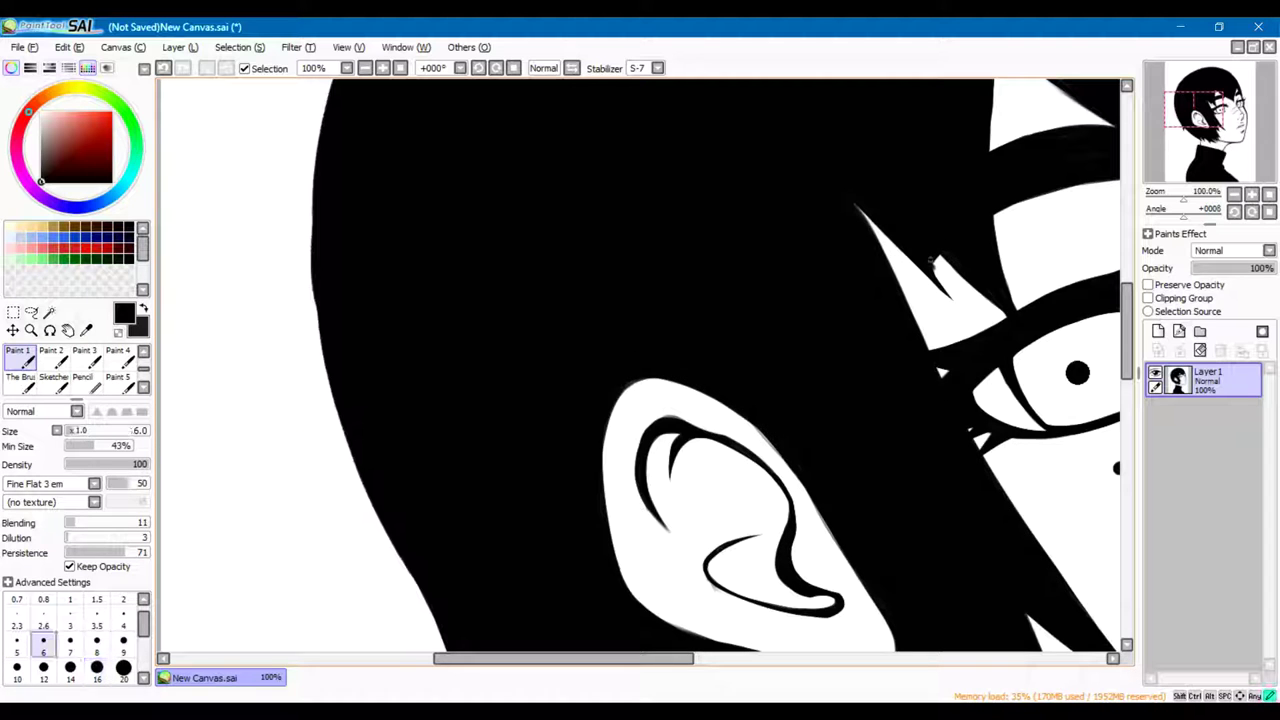
# Add a new layer above the line art
pyautogui.scroll(-4, 640, 370)
pyautogui.hotkey('ctrl', 'shift', 'n')
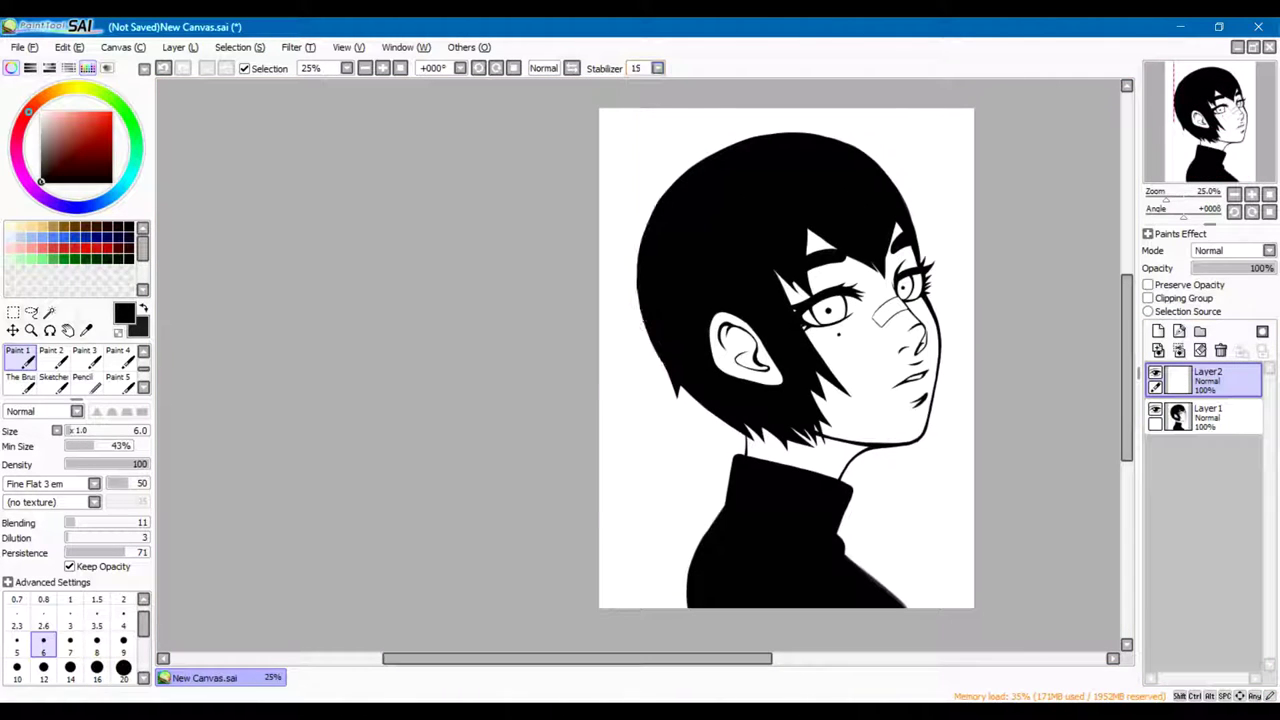
# Clip the new layer to the line art and brush blue around the hair and sweater edges with a size 500 watercolor brush
pyautogui.click(54, 356)
pyautogui.click(95, 117)
pyautogui.moveTo(650, 600); pyautogui.dragTo(710, 520)
pyautogui.click(1148, 298)
pyautogui.moveTo(660, 480)
pyautogui.mouseDown()
pyautogui.moveTo(720, 150)
pyautogui.moveTo(900, 560)
pyautogui.mouseUp()
pyautogui.moveTo(760, 580)
pyautogui.mouseDown()
pyautogui.moveTo(700, 312)
pyautogui.moveTo(800, 180)
pyautogui.mouseUp()
pyautogui.moveTo(780, 420); pyautogui.dragTo(790, 580)
pyautogui.moveTo(680, 300); pyautogui.dragTo(880, 200)
pyautogui.moveTo(840, 470)
pyautogui.mouseDown()
pyautogui.moveTo(800, 470)
pyautogui.moveTo(700, 300)
pyautogui.mouseUp()
pyautogui.moveTo(680, 300); pyautogui.dragTo(860, 170)
pyautogui.moveTo(700, 260); pyautogui.dragTo(780, 320)
pyautogui.moveTo(840, 480); pyautogui.dragTo(810, 565)
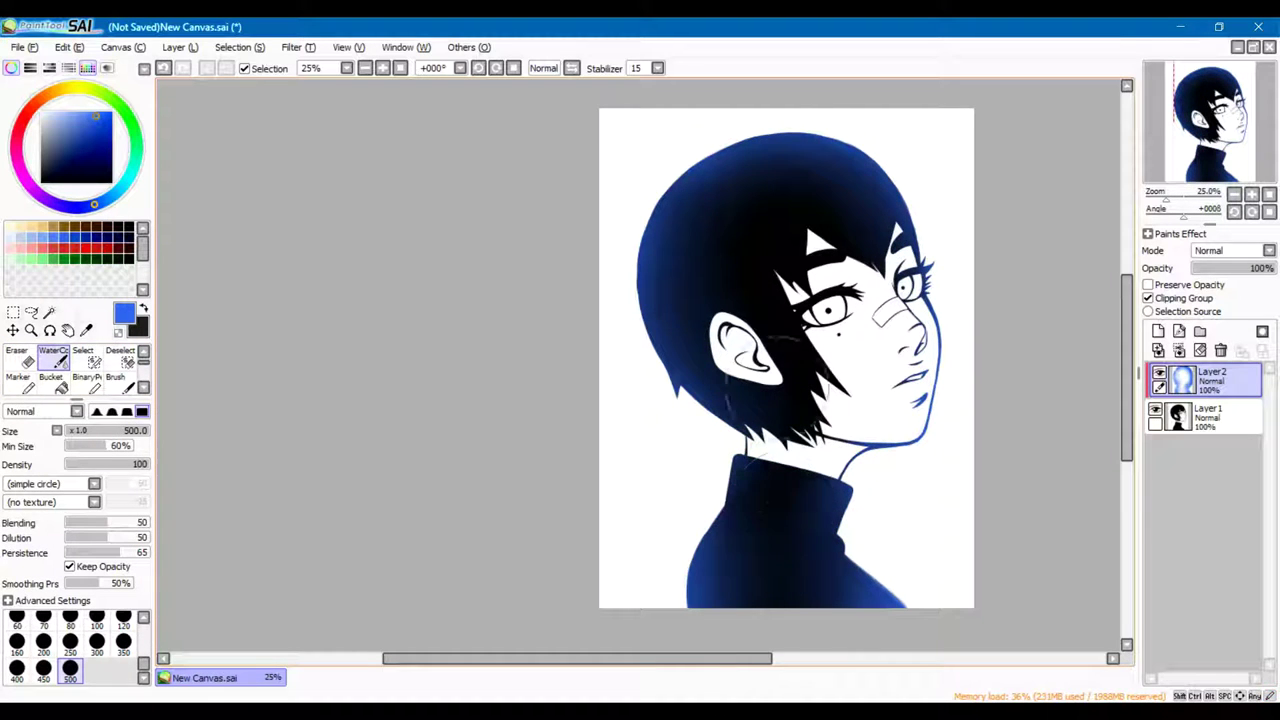
pyautogui.moveTo(740, 417); pyautogui.dragTo(683, 280)
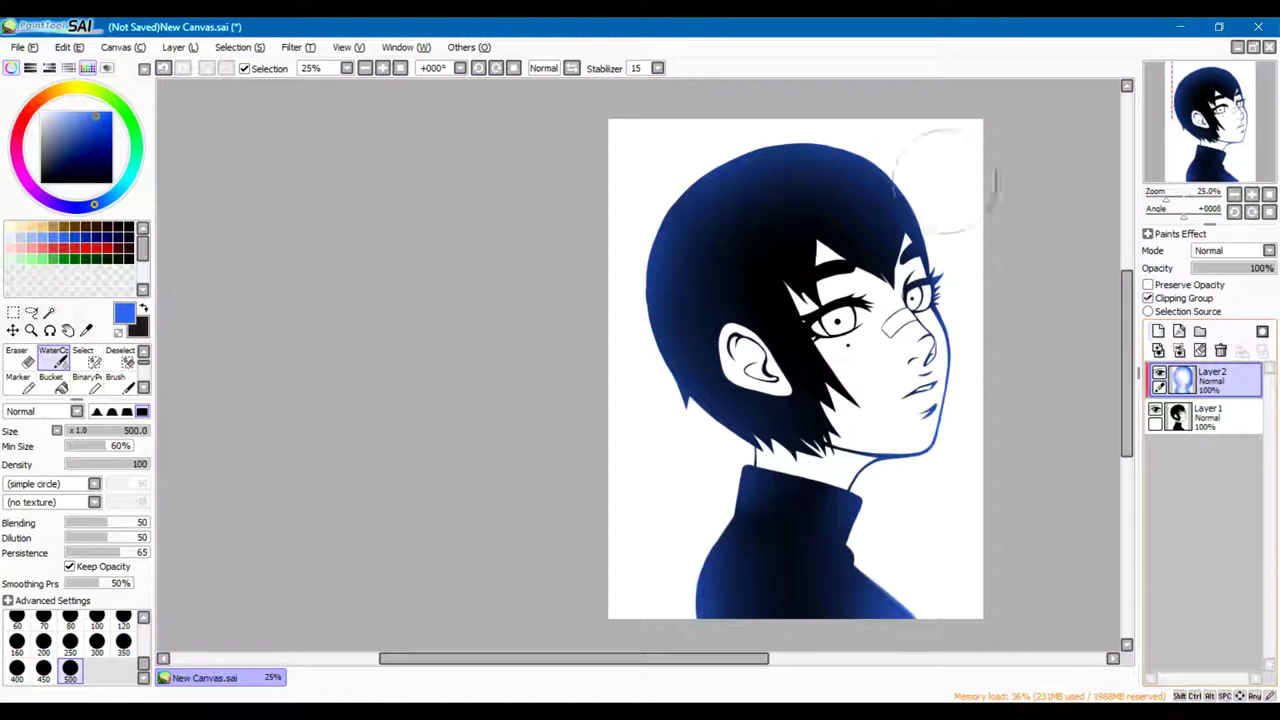
# Add an unclipped layer directly above the line art, pick black as the colour and hide the blue layer
pyautogui.click(1210, 415)
pyautogui.click(1158, 331)
pyautogui.keyDown('alt'); pyautogui.click(708, 186); pyautogui.keyUp('alt')
pyautogui.hotkey('ctrl', 'a')
pyautogui.press('Delete')
pyautogui.press('Home')
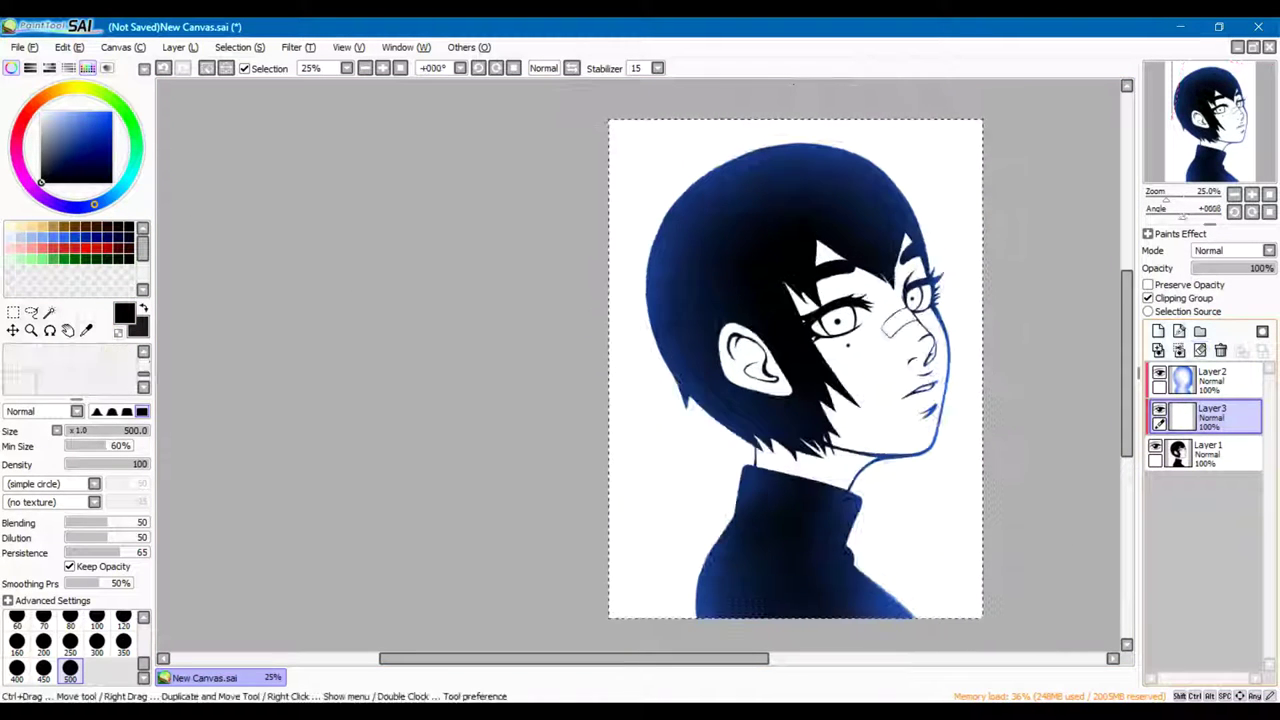
pyautogui.click(1148, 298)
pyautogui.hotkey('ctrl', 'd')
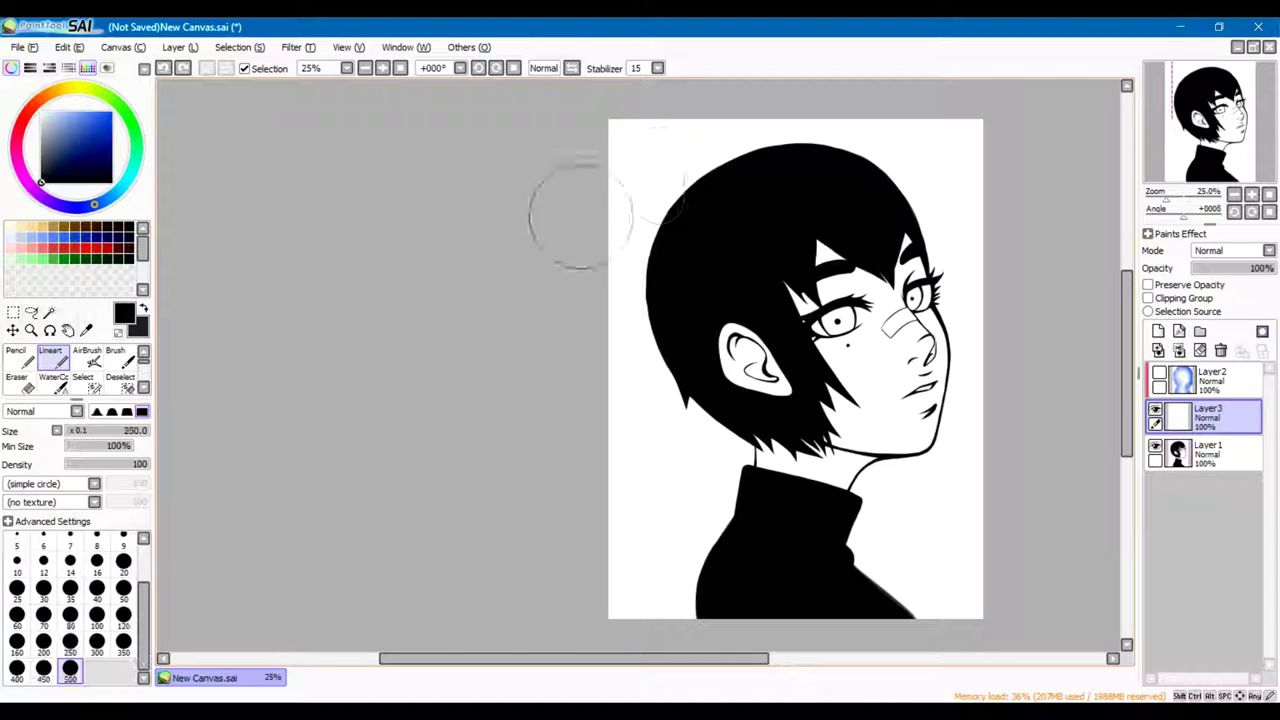
# Shape a rounder black crown on the new layer, place it beneath the line art and lower its opacity to 45%
pyautogui.click(660, 185)
pyautogui.hotkey('ctrl', 't')
pyautogui.moveTo(871, 400); pyautogui.dragTo(943, 471)
pyautogui.press('Return')
pyautogui.moveTo(1210, 415); pyautogui.dragTo(1210, 455)
pyautogui.moveTo(1260, 268); pyautogui.dragTo(1230, 268)
pyautogui.hotkey('ctrl', 't')
pyautogui.moveTo(800, 320); pyautogui.dragTo(865, 328)
pyautogui.press('Return')
pyautogui.press('n')
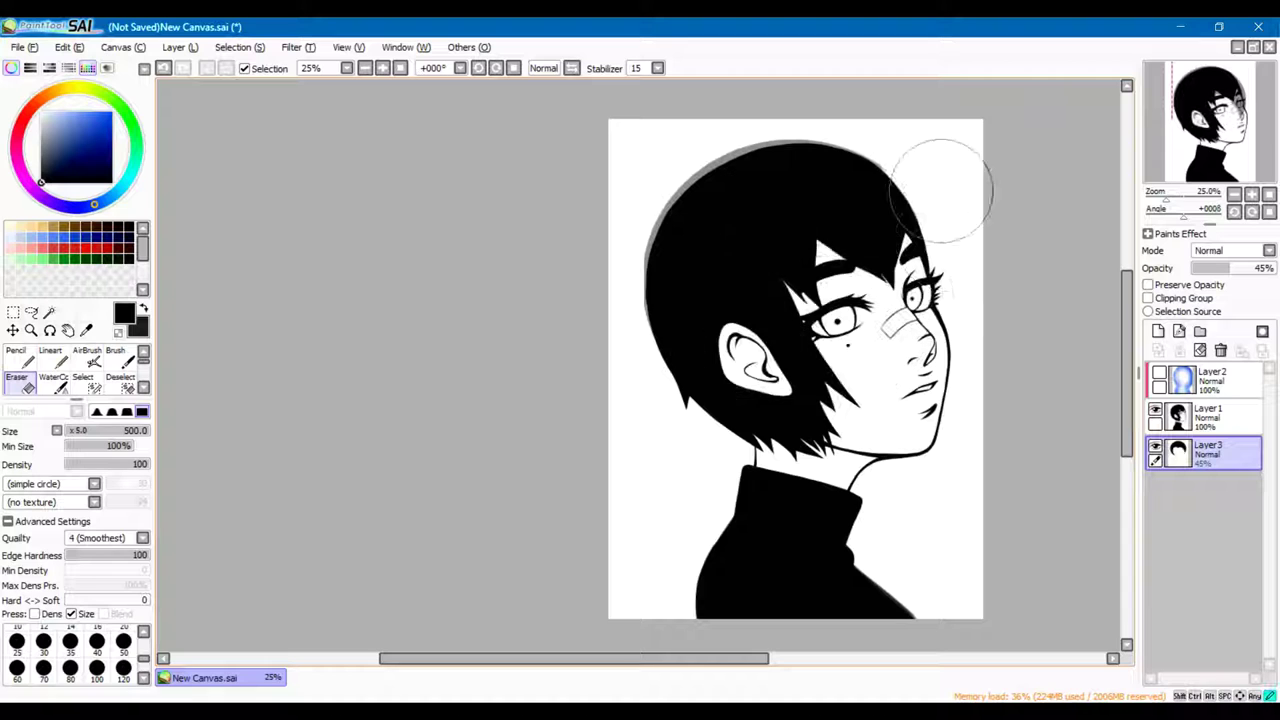
# Refine the added crown volume with a size 16 Pencil and restore its layer to 100% opacity
pyautogui.scroll(4, 860, 150)
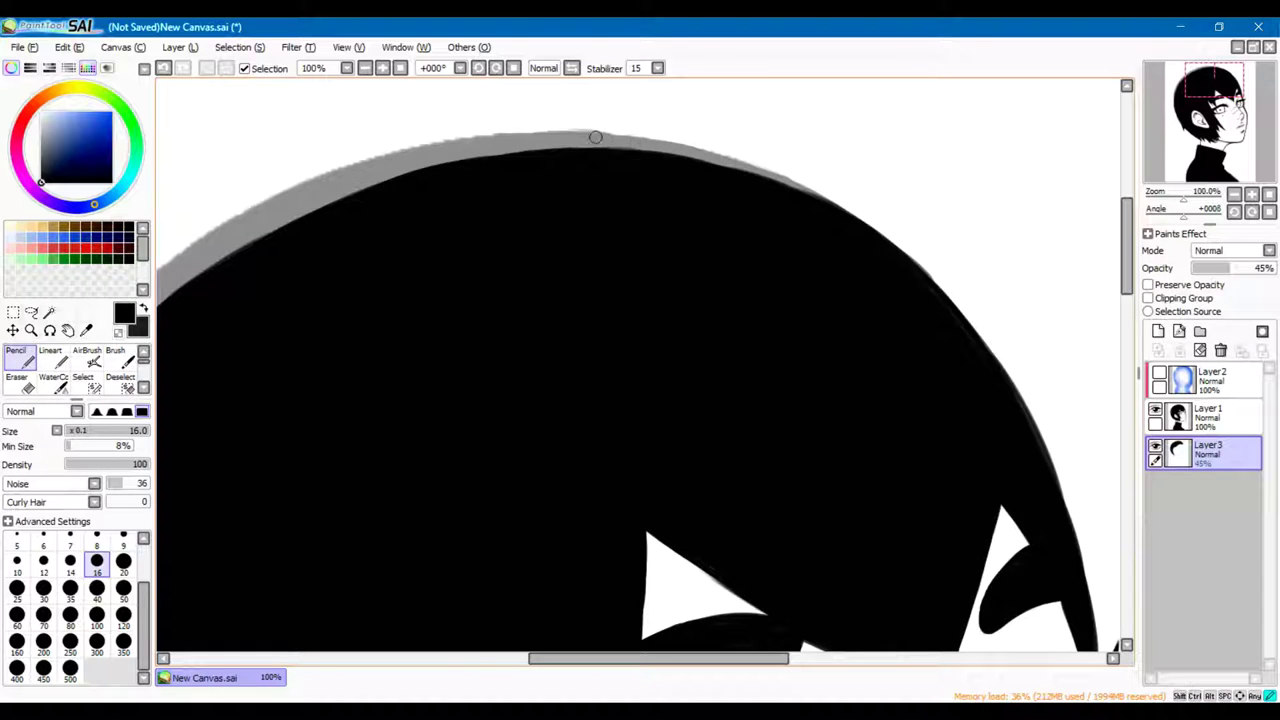
pyautogui.scroll(-3, 601, 135)
pyautogui.hotkey('ctrl', 't')
pyautogui.hotkey('ctrl', 'z')
pyautogui.hotkey('ctrl', 'z')
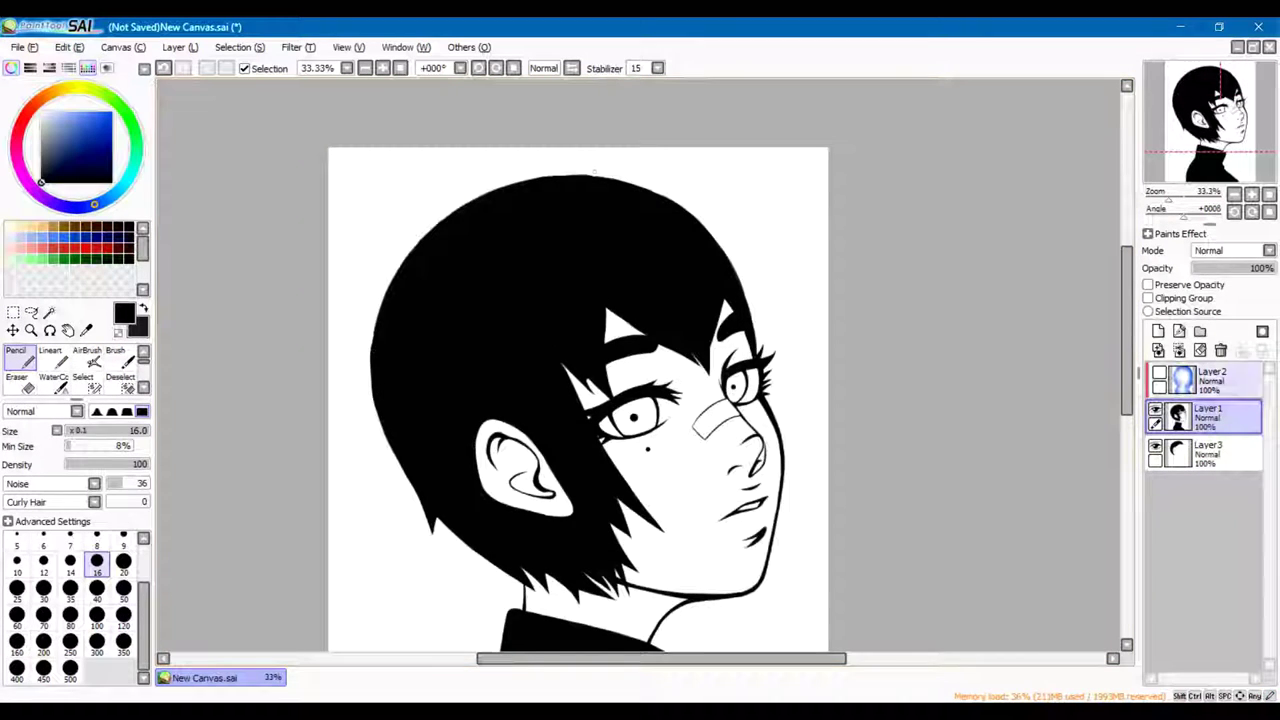
# Smooth the crown's outer contour on the line art layer with the size 16 Pencil
pyautogui.scroll(3, 594, 172)
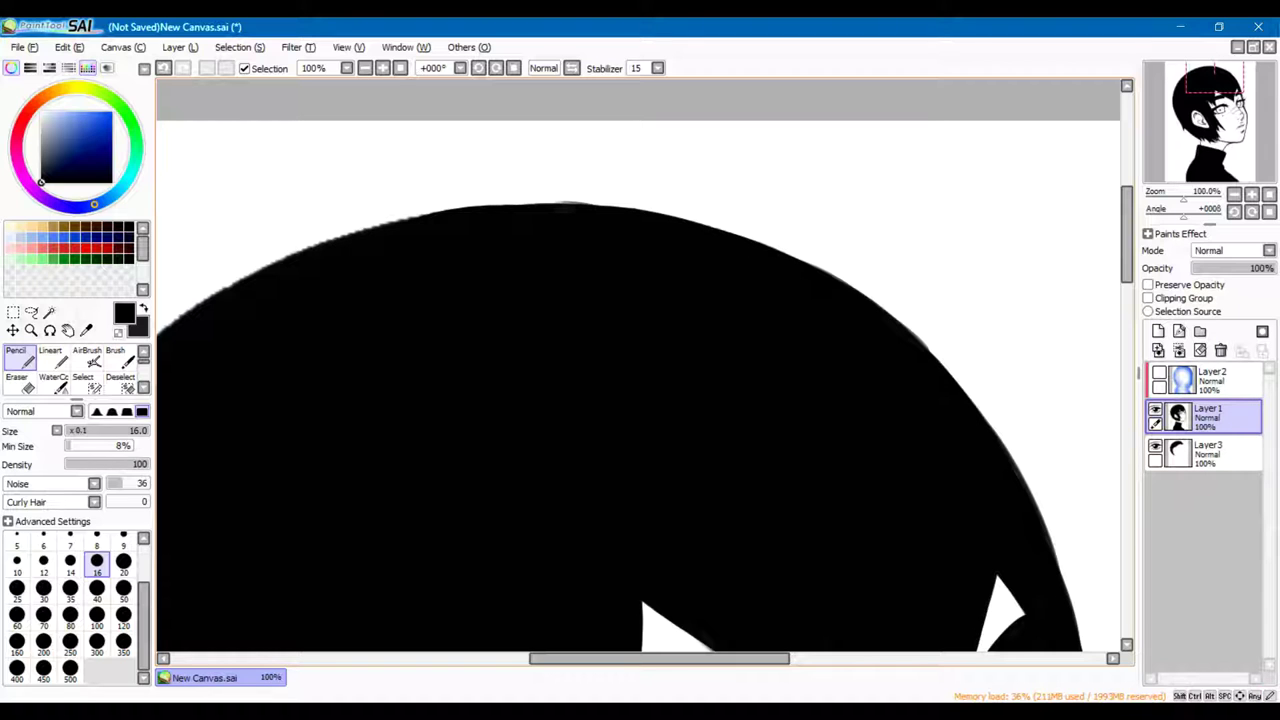
pyautogui.scroll(-2, 645, 365)
pyautogui.scroll(2, 645, 365)
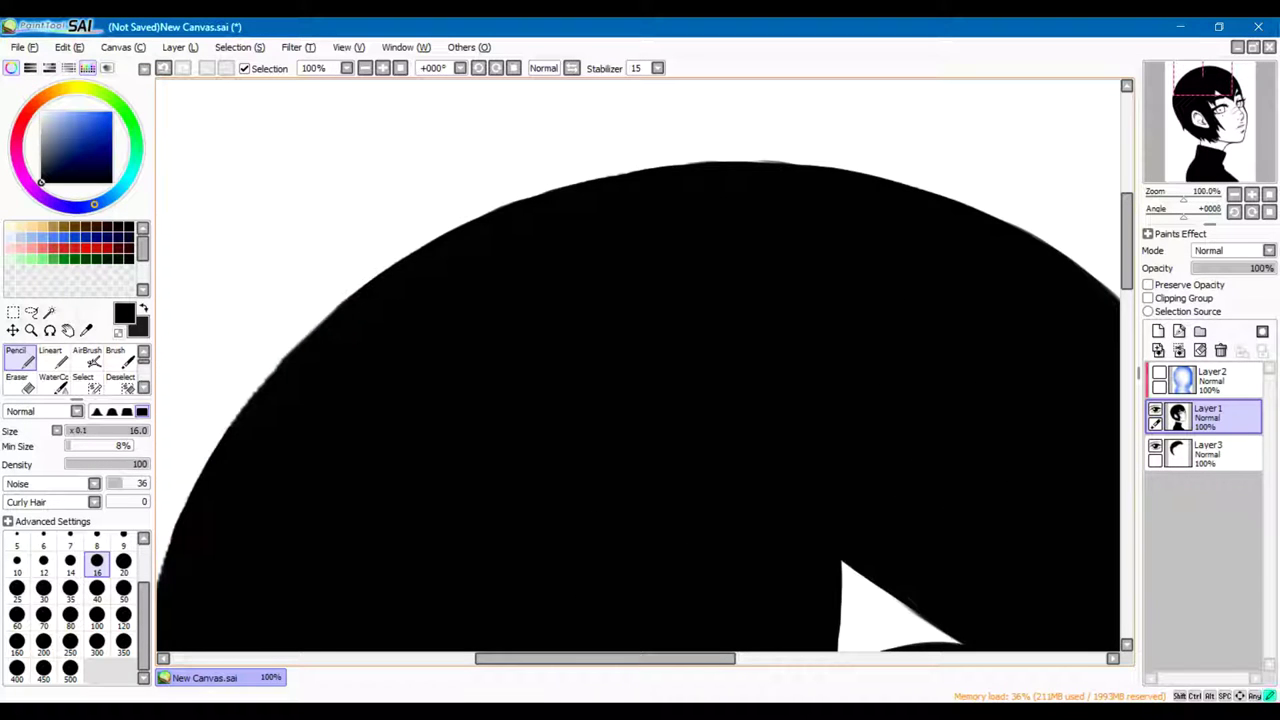
pyautogui.scroll(-1, 645, 365)
pyautogui.scroll(2, 469, 112)
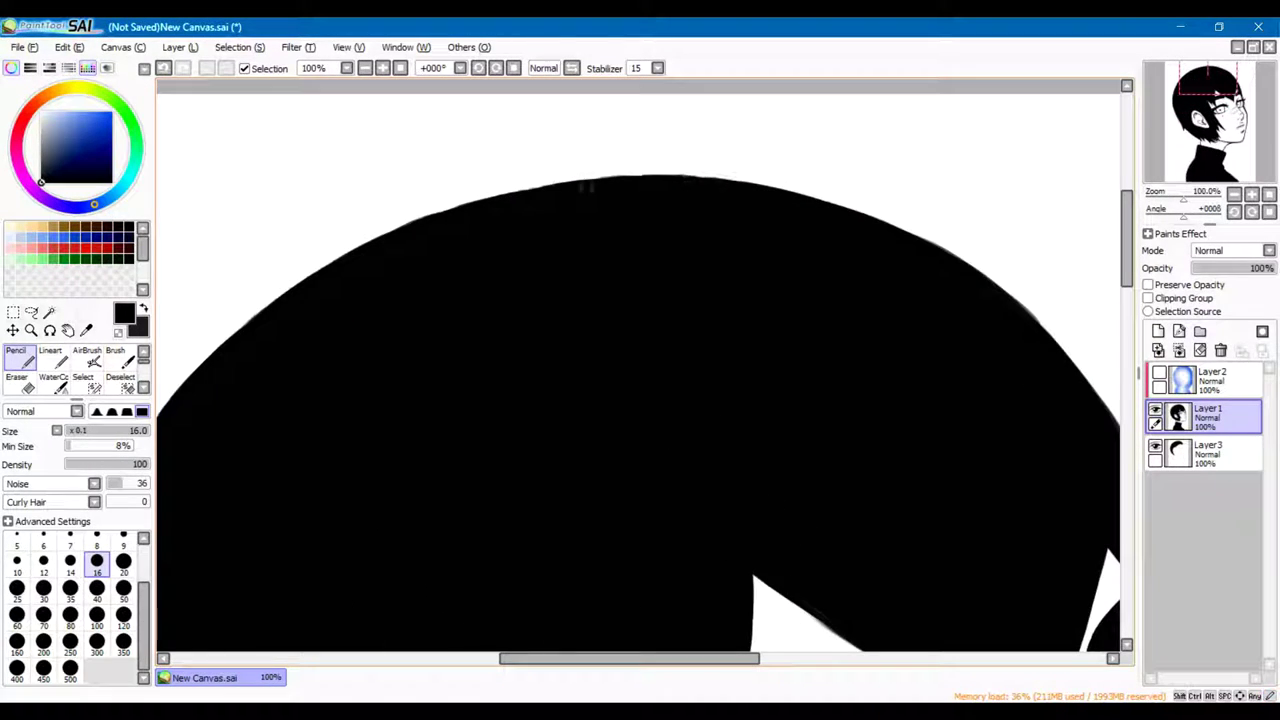
pyautogui.scroll(-1, 469, 112)
# Shape a pointed strand jutting out at the forehead with a size 14 Eraser and clean the hair edge around the ear
pyautogui.scroll(1, 900, 450)
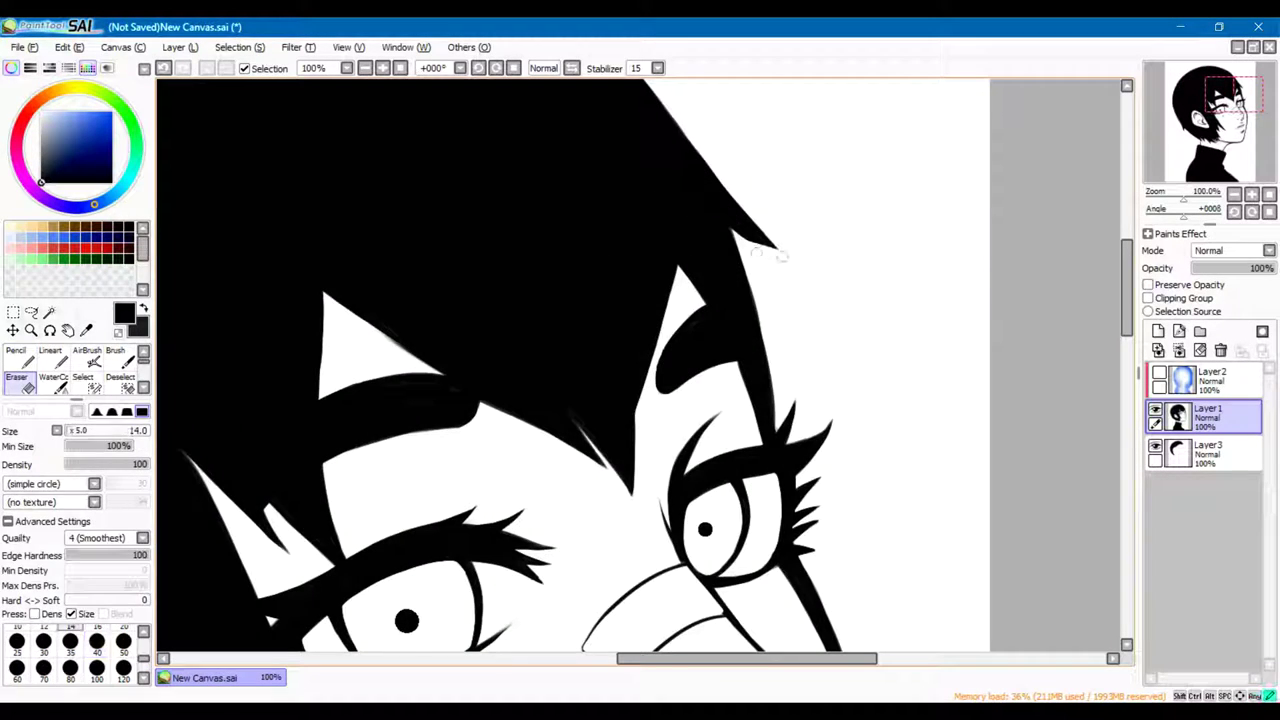
pyautogui.scroll(-1, 640, 365)
pyautogui.scroll(1, 529, 500)
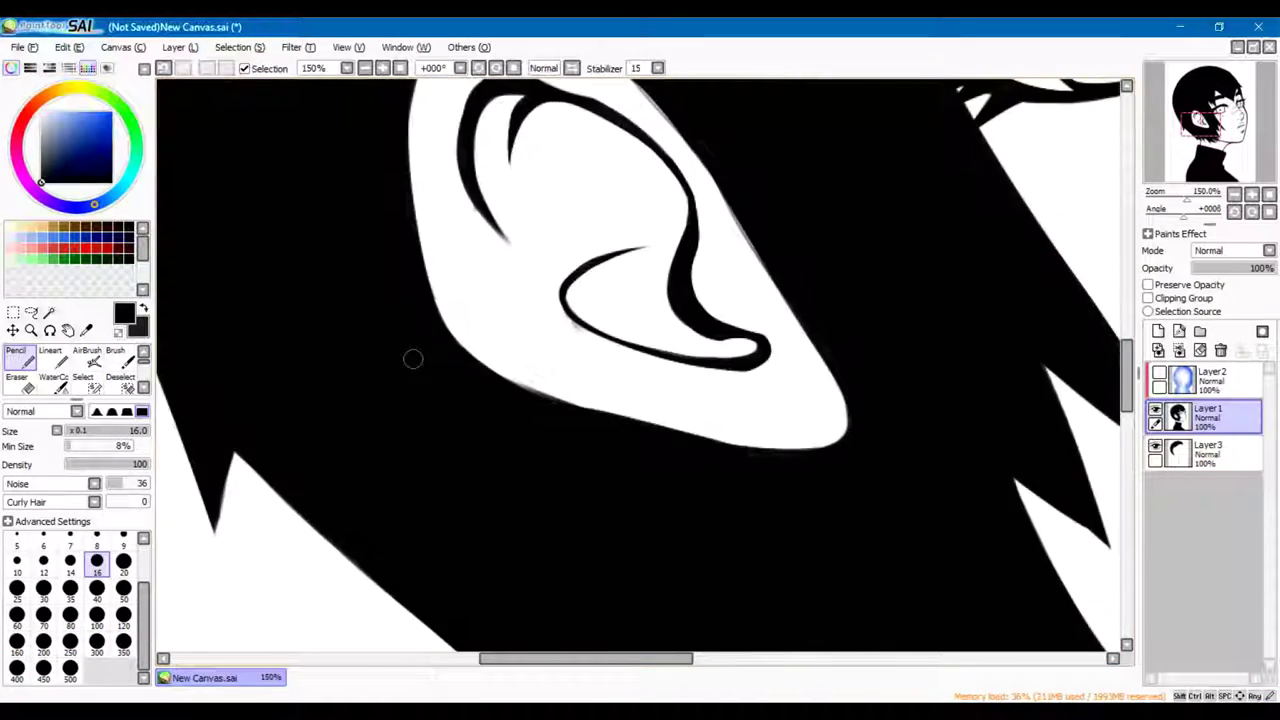
# Add a clipped layer above the merged line art and draw a tapered white highlight across the front hair
pyautogui.scroll(-2, 411, 357)
pyautogui.click(1158, 331)
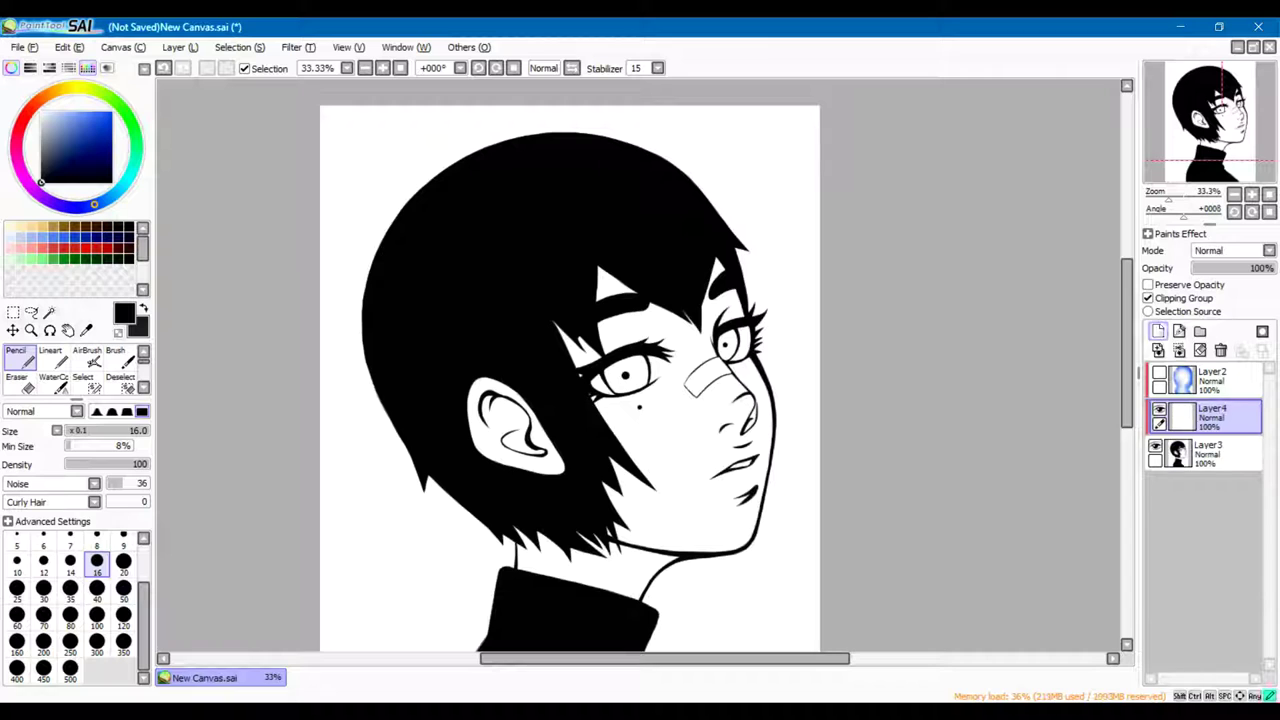
pyautogui.moveTo(632, 198); pyautogui.dragTo(556, 244)
pyautogui.scroll(2, 658, 140)
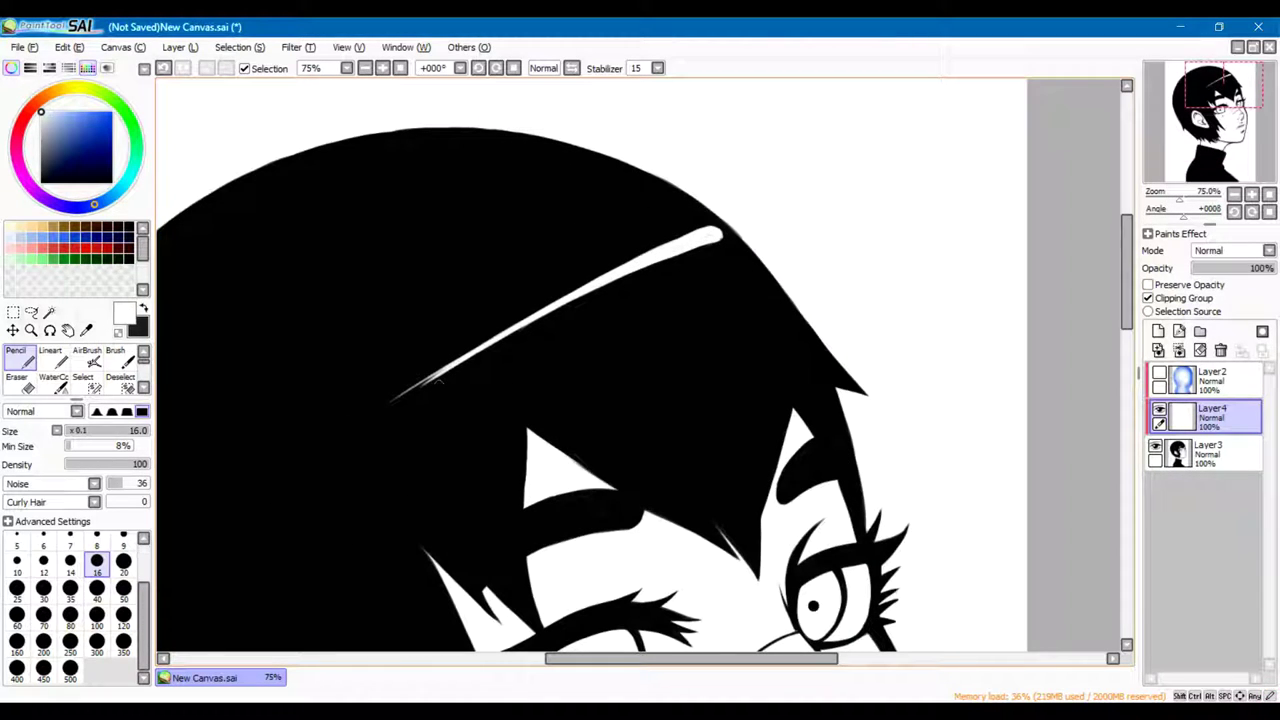
pyautogui.scroll(-2, 438, 383)
pyautogui.scroll(1, 438, 383)
# Draw a tapered white highlight on the back hair behind the ear and restore the black hair edge beside it
pyautogui.moveTo(392, 412); pyautogui.dragTo(531, 318)
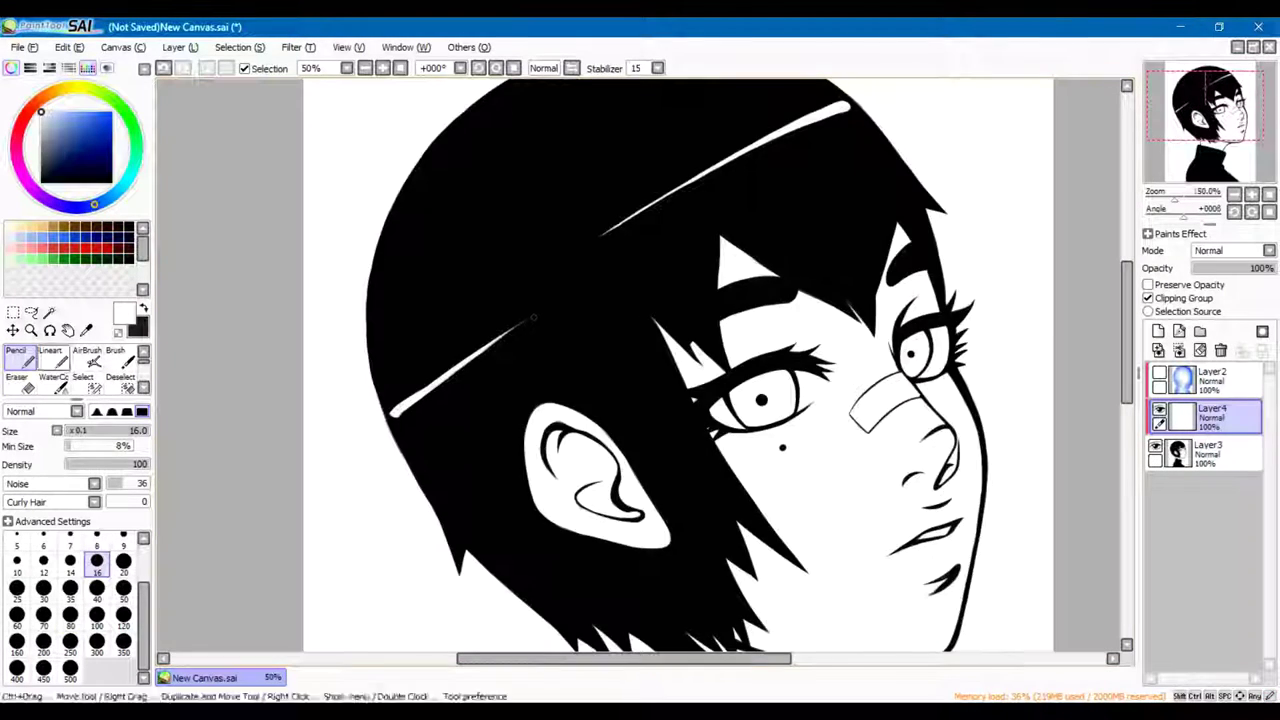
pyautogui.scroll(3, 531, 318)
pyautogui.scroll(-2, 531, 318)
pyautogui.scroll(1, 493, 428)
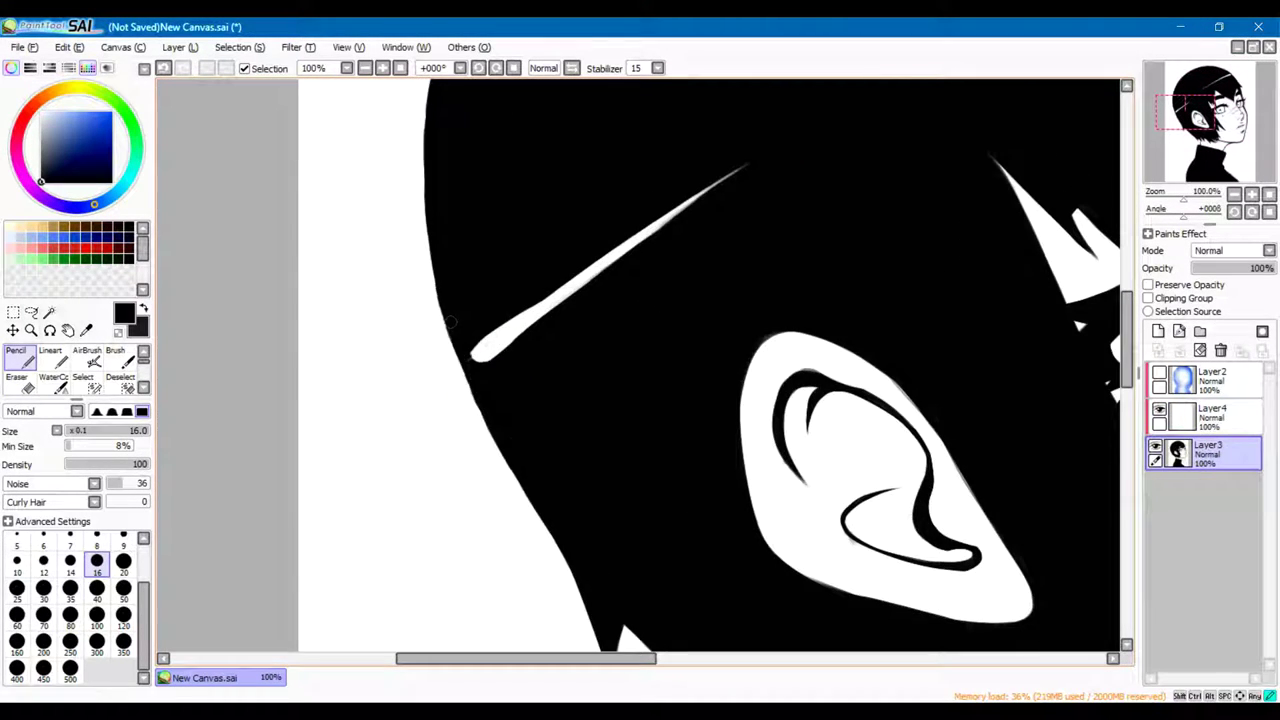
pyautogui.scroll(-2, 640, 365)
# Show the clipped blue layer and set its blending mode to Lumi & Shade
pyautogui.press('w')
pyautogui.scroll(-1, 640, 365)
pyautogui.click(1000, 200)
pyautogui.click(1159, 373)
pyautogui.scroll(-1, 640, 365)
pyautogui.click(1210, 378)
pyautogui.click(1148, 298)
pyautogui.scroll(-2, 1230, 250)
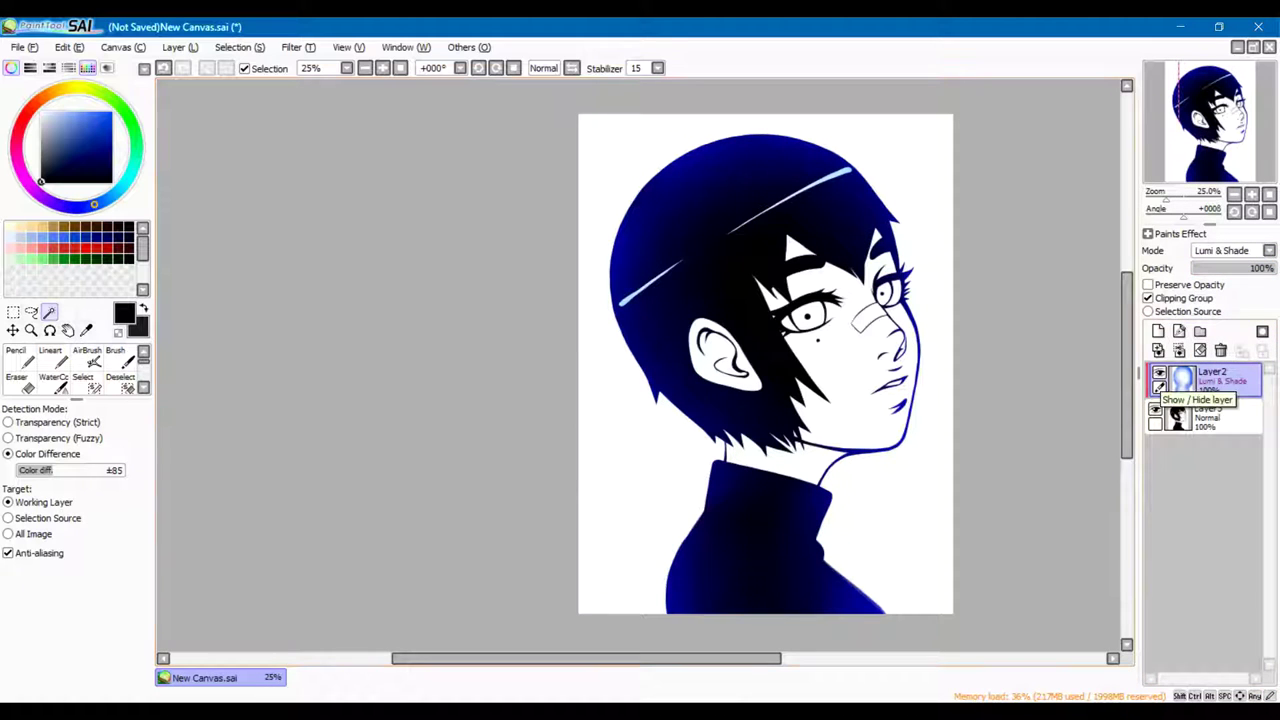
# Place the red signature logo in the canvas's lower-right corner and delete the blue layer
pyautogui.scroll(2, 1230, 250)
pyautogui.hotkey('ctrl', '+')
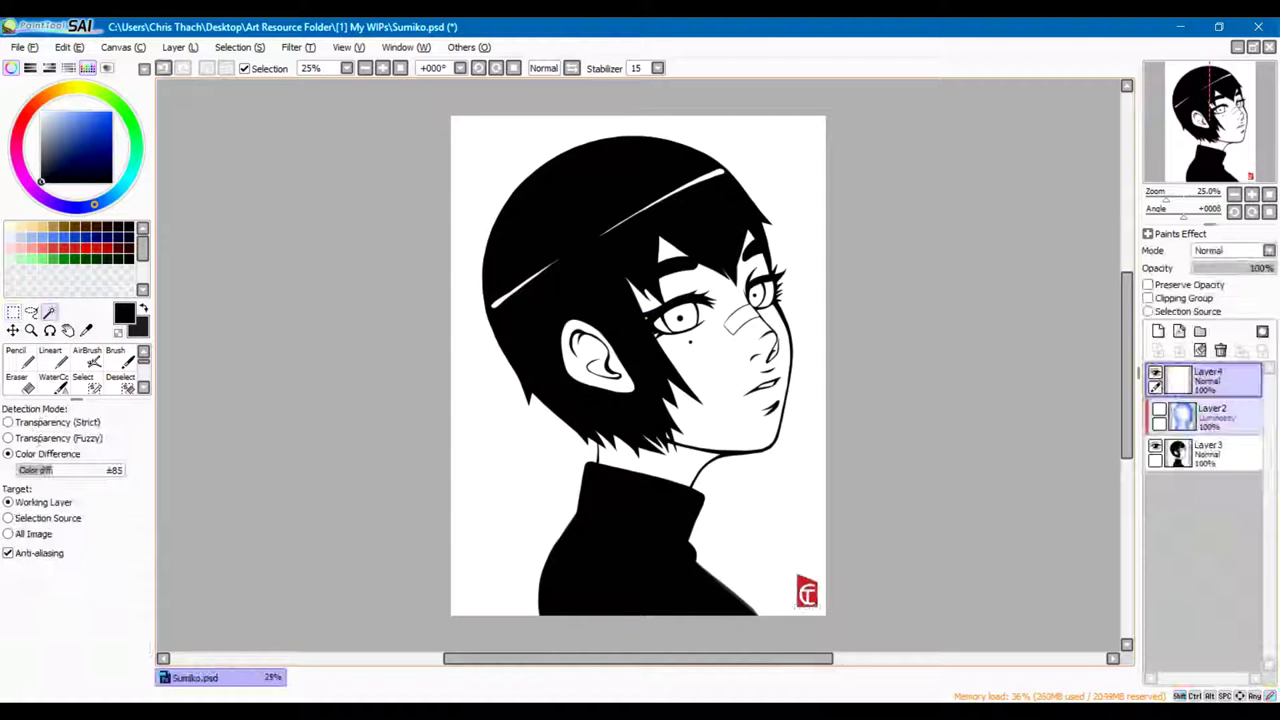
pyautogui.click(1208, 415)
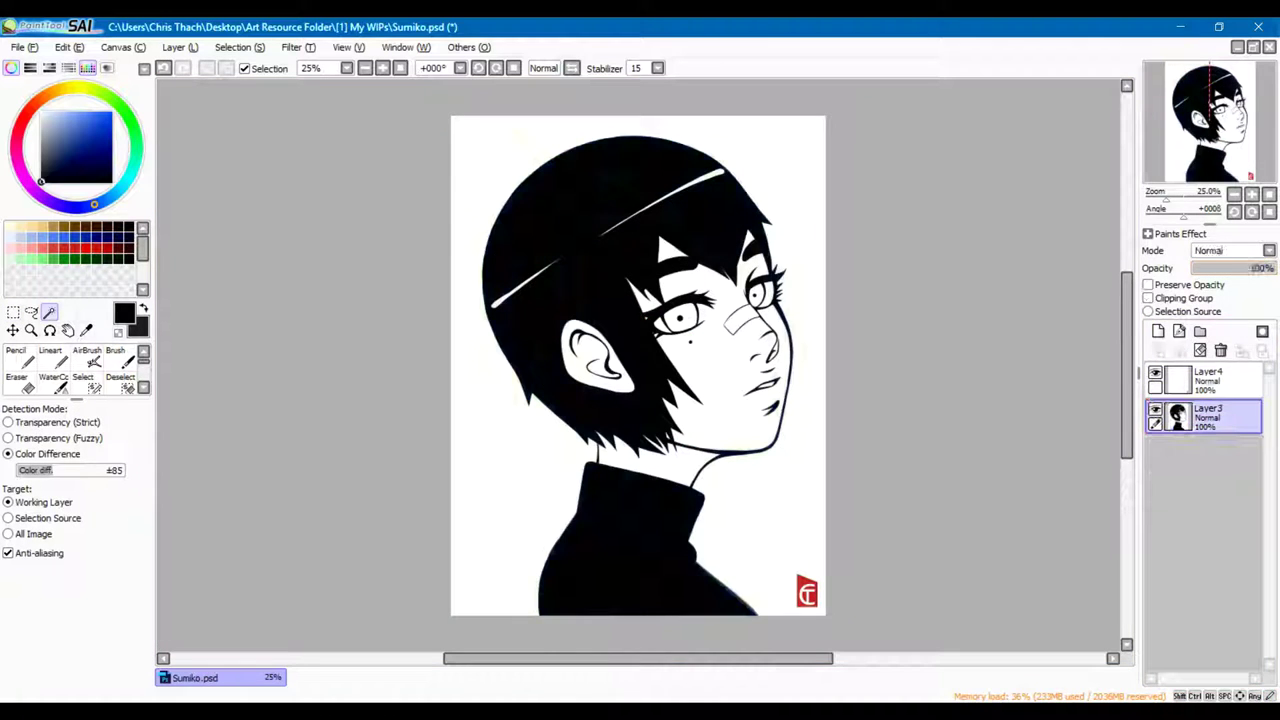